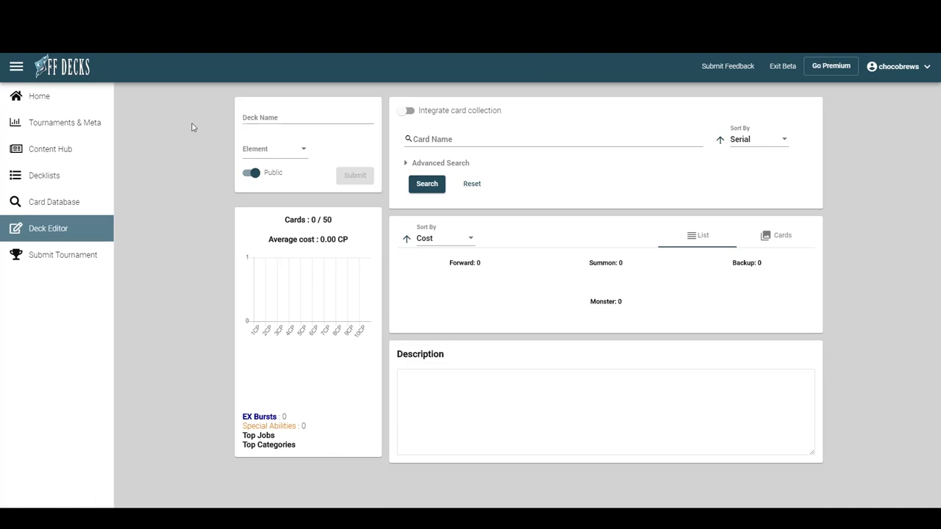
Make the deck private, filter the card search to the Light and Dark elements, and browse the resulting cards
{"action": "left_click", "coordinate": [251, 173]}
{"action": "left_click", "coordinate": [439, 162]}
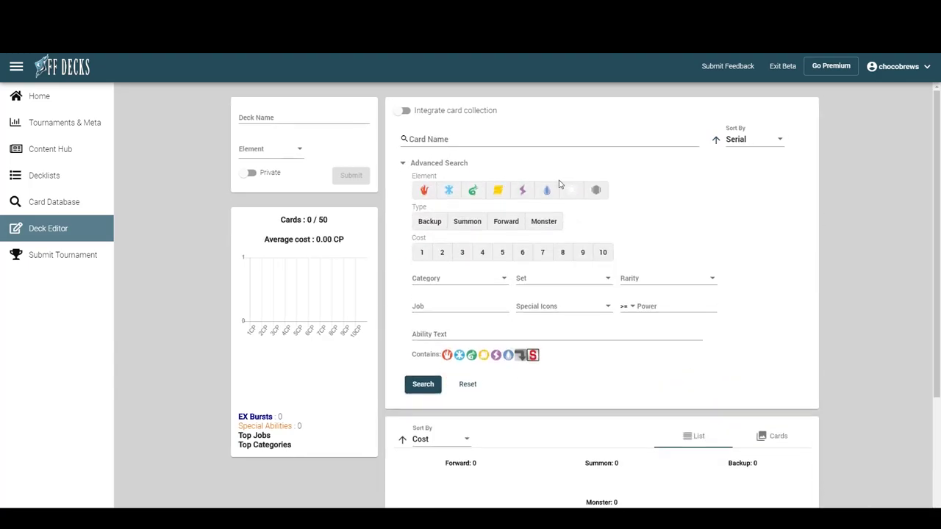
{"action": "left_click", "coordinate": [571, 191]}
{"action": "left_click", "coordinate": [594, 192]}
{"action": "left_click", "coordinate": [422, 385]}
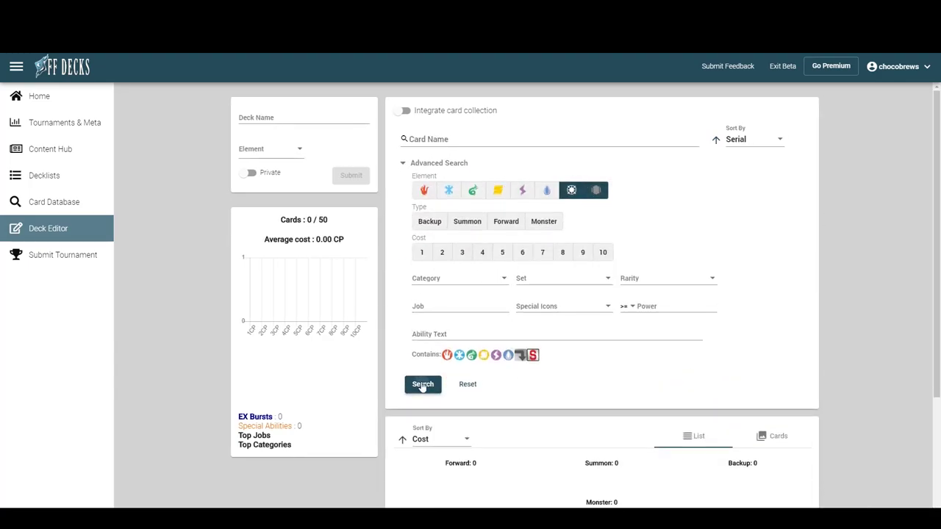
{"action": "left_click", "coordinate": [415, 164]}
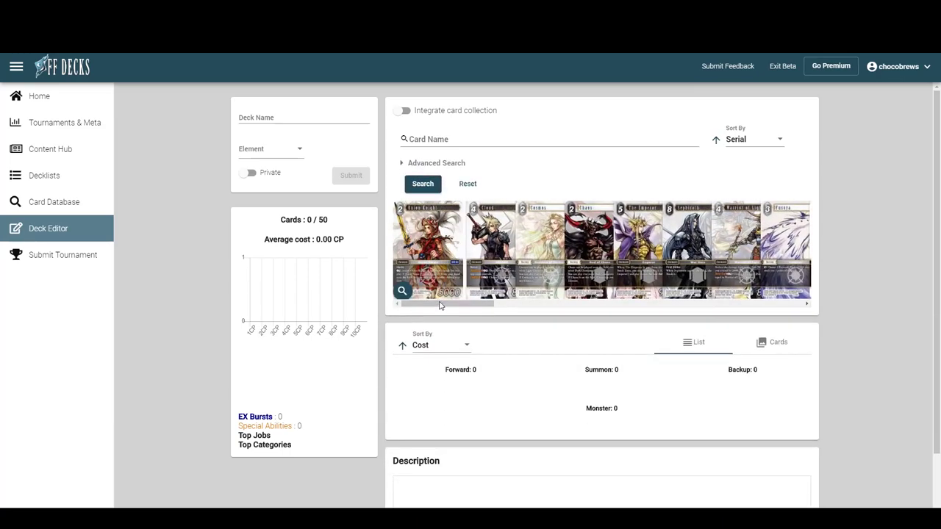
{"action": "left_click_drag", "start_coordinate": [465, 304], "coordinate": [486, 332]}
{"action": "left_click_drag", "start_coordinate": [437, 303], "coordinate": [518, 304]}
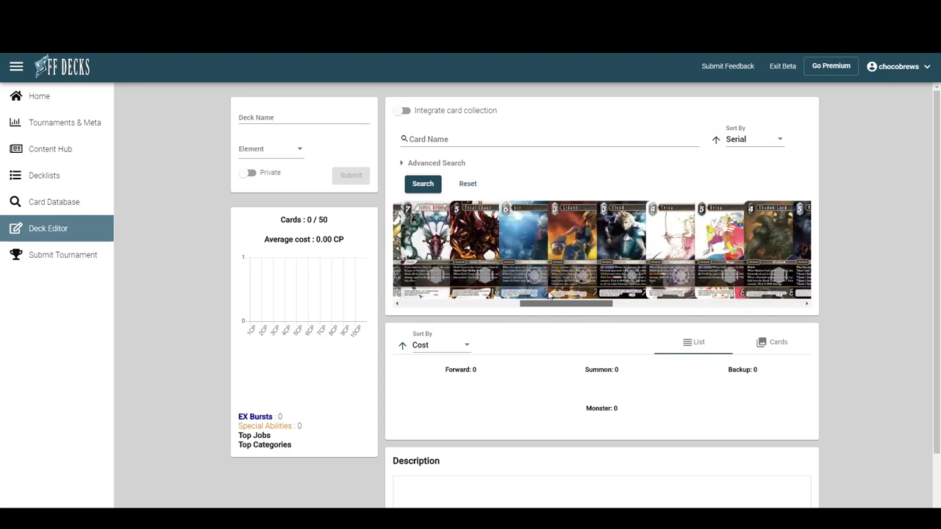
Look up the card Imperio (8-025H) and read its text in the enlarged view
{"action": "left_click", "coordinate": [453, 139]}
{"action": "type", "text": "imper"}
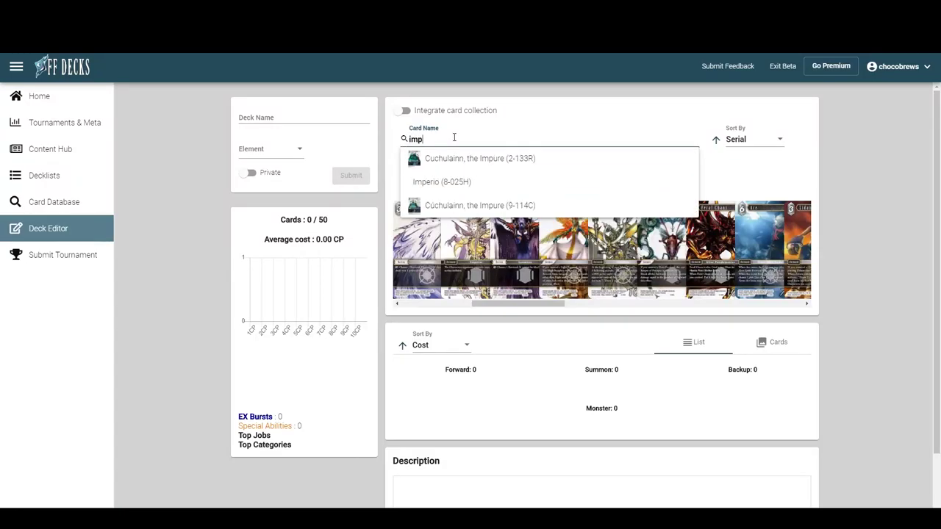
{"action": "left_click", "coordinate": [464, 158]}
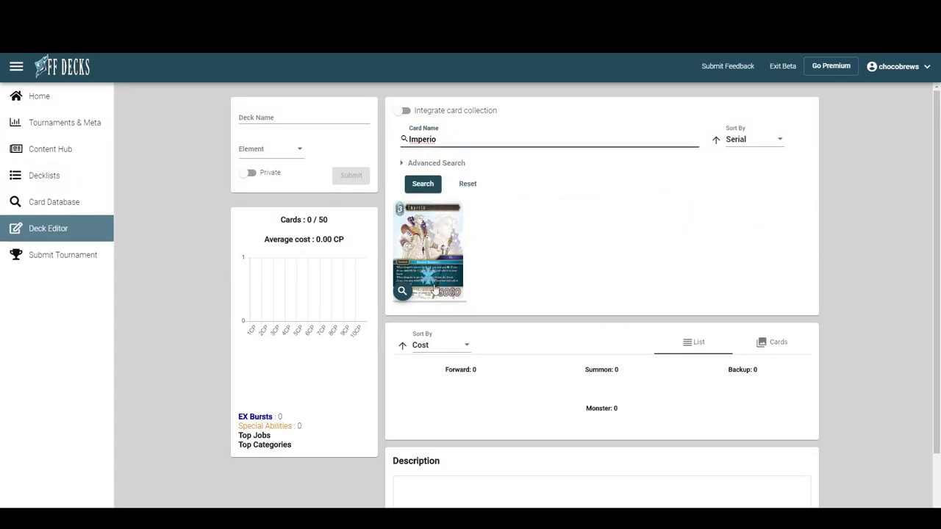
{"action": "left_click", "coordinate": [404, 289]}
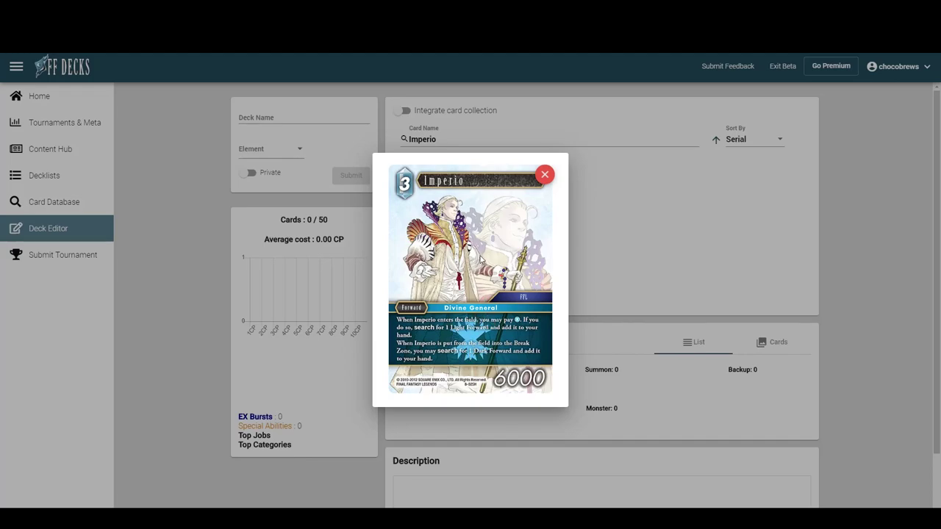
{"action": "left_click", "coordinate": [544, 174]}
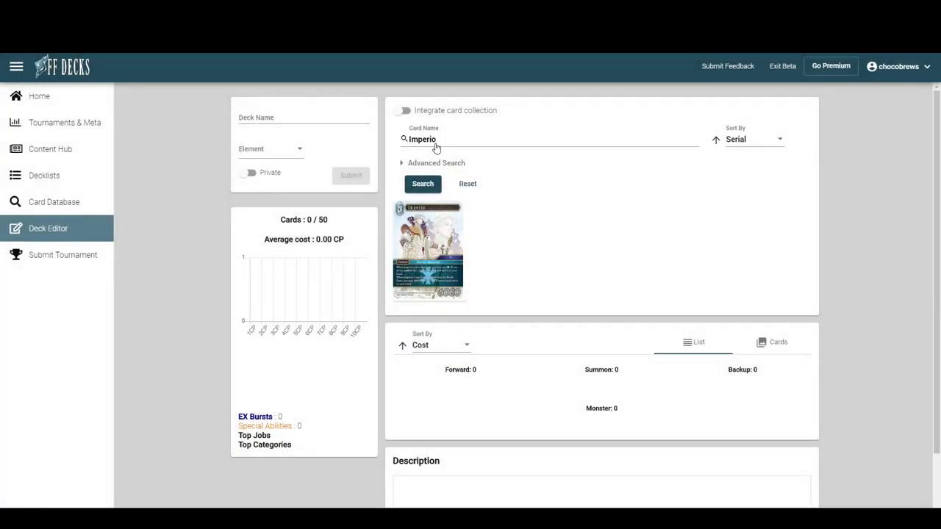
Clear the card name and rerun the search for Light and Dark cards
{"action": "left_click", "coordinate": [438, 139]}
{"action": "double_click", "coordinate": [438, 140]}
{"action": "key", "text": "BackSpace"}
{"action": "left_click", "coordinate": [425, 184]}
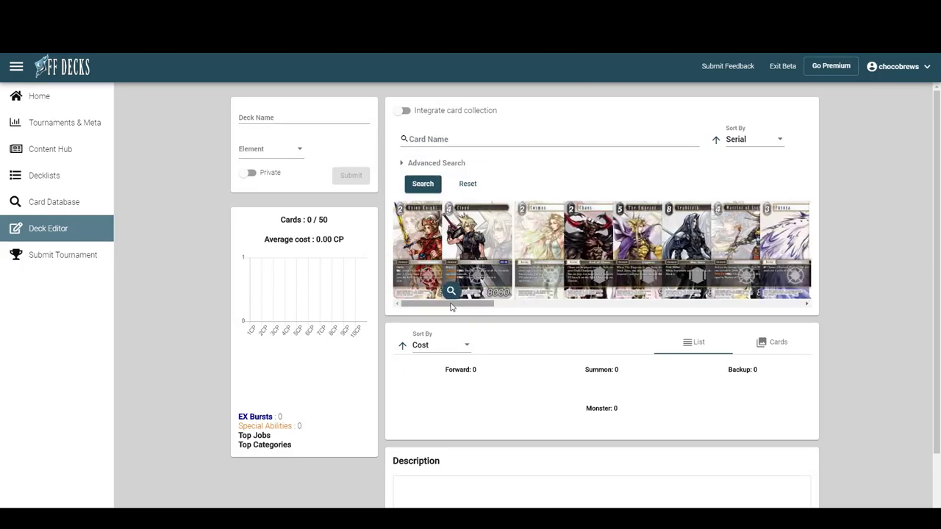
Find the Terra card among the Light and Dark results and examine its enlarged view
{"action": "left_click_drag", "start_coordinate": [452, 307], "coordinate": [592, 306]}
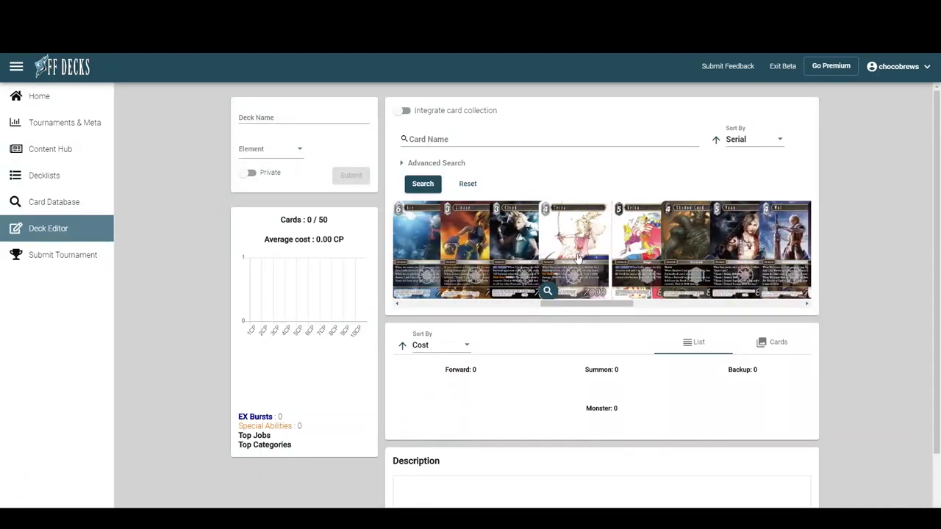
{"action": "left_click", "coordinate": [579, 257]}
{"action": "right_click", "coordinate": [441, 390]}
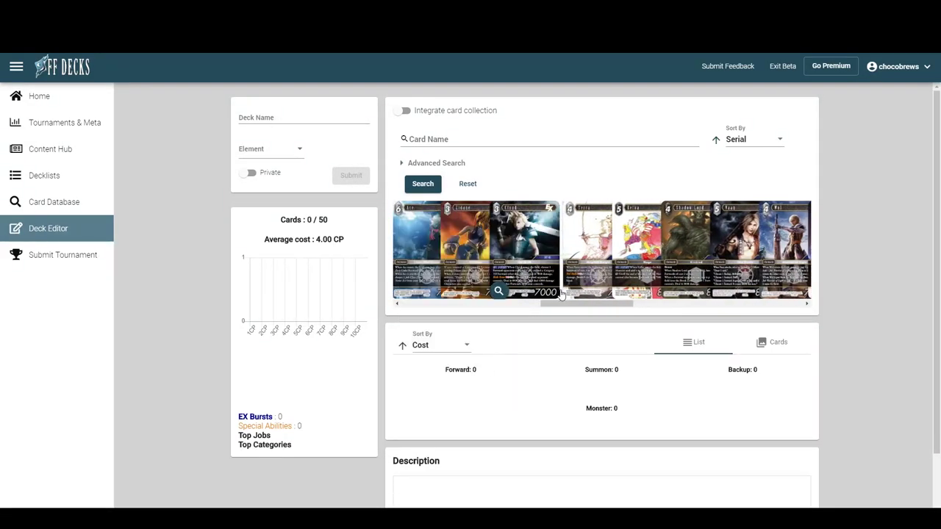
{"action": "left_click", "coordinate": [568, 291]}
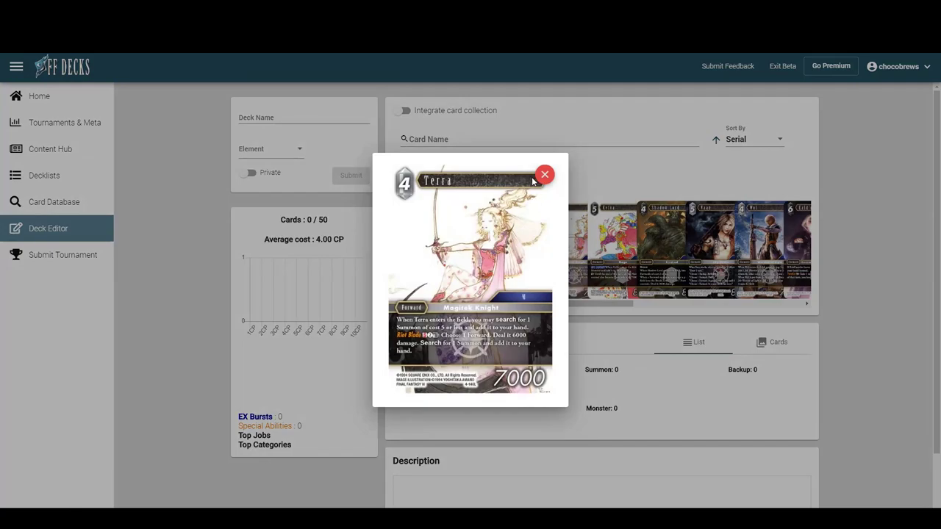
{"action": "left_click", "coordinate": [544, 177]}
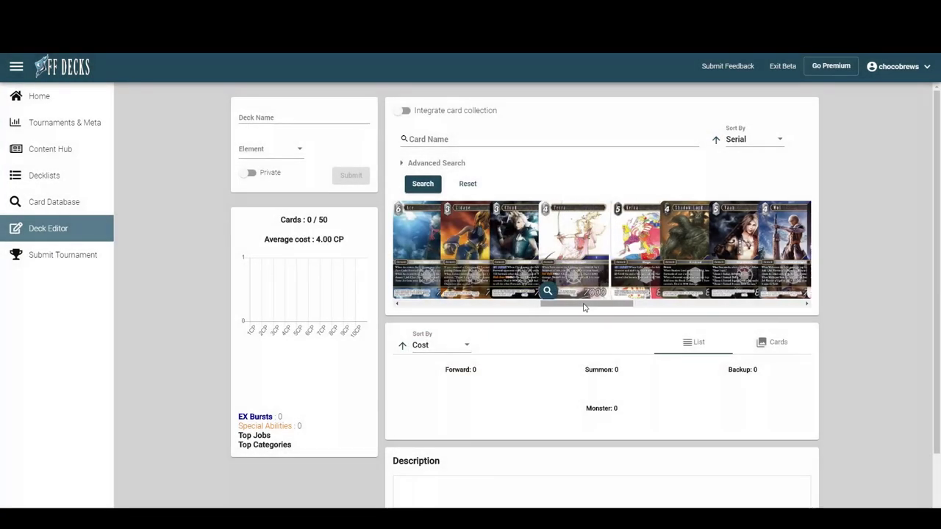
Browse further through the Light and Dark cards and examine the enlarged view of Ultima, the High Seraph
{"action": "left_click_drag", "start_coordinate": [583, 309], "coordinate": [621, 253]}
{"action": "left_click_drag", "start_coordinate": [588, 307], "coordinate": [665, 307]}
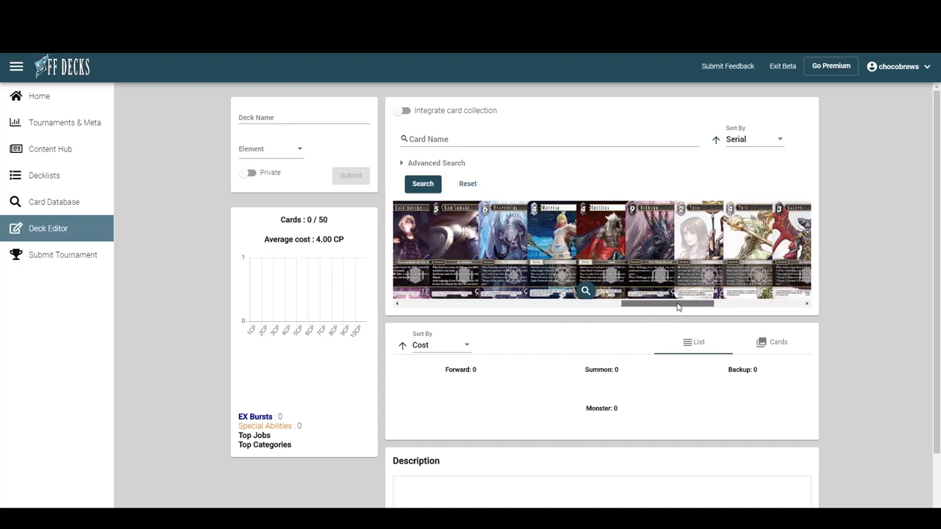
{"action": "left_click_drag", "start_coordinate": [609, 310], "coordinate": [538, 305]}
{"action": "left_click", "coordinate": [444, 292]}
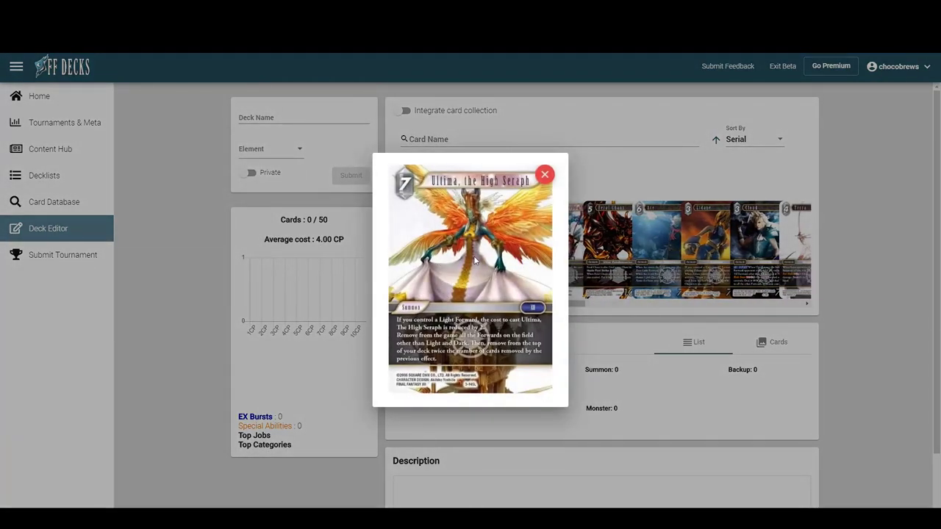
{"action": "left_click", "coordinate": [544, 174]}
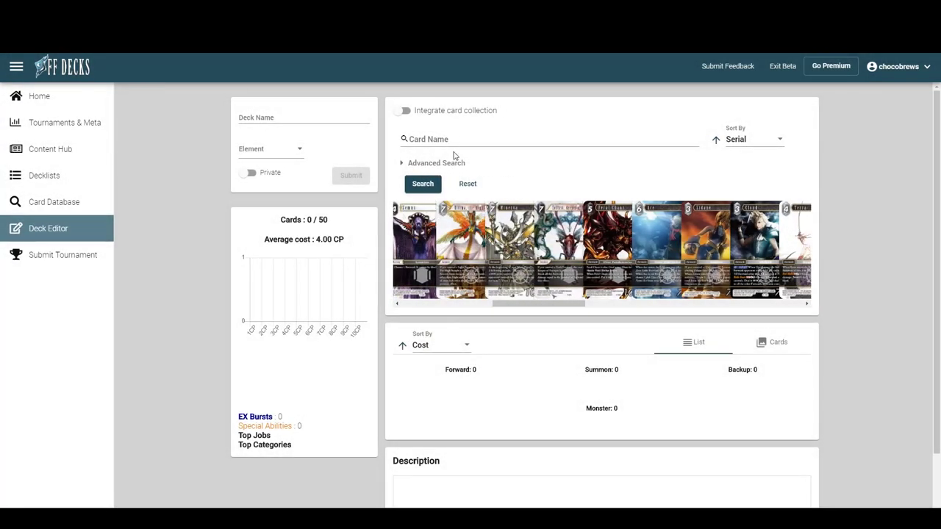
Reset the card search filters and collapse the advanced search options
{"action": "left_click", "coordinate": [469, 393]}
{"action": "left_click", "coordinate": [402, 170]}
Find Arecia Al-Rashia (3-097R) by name and add three copies to the deck
{"action": "left_click", "coordinate": [474, 139]}
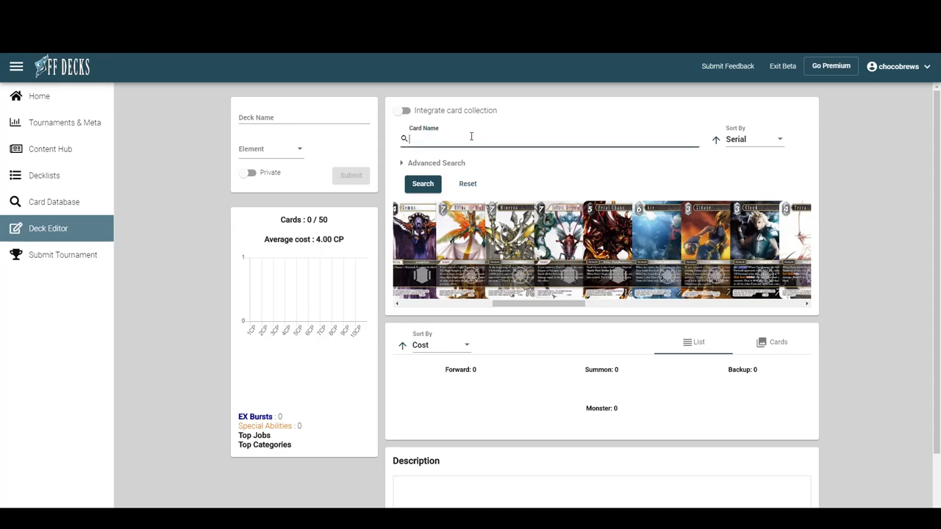
{"action": "type", "text": "arec"}
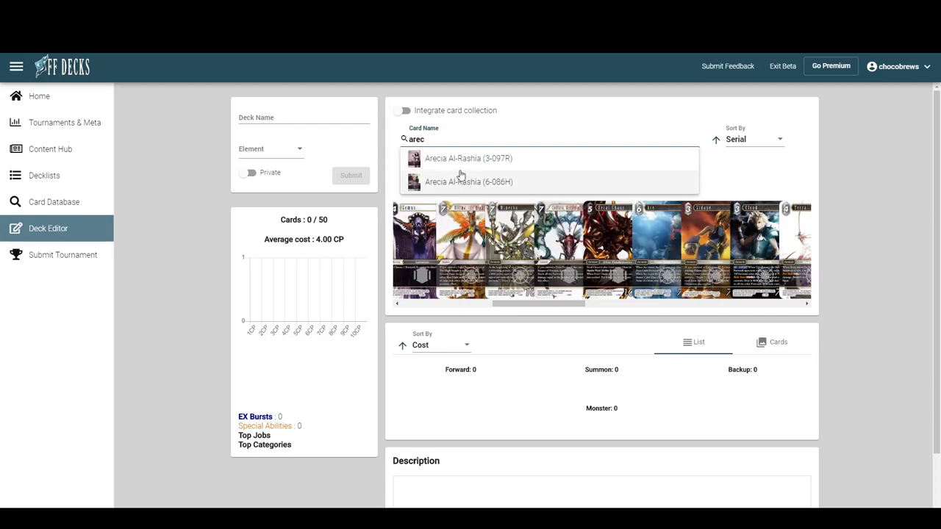
{"action": "left_click", "coordinate": [458, 163]}
{"action": "triple_click", "coordinate": [400, 285]}
Find Izana (3-049C) by name and add three copies to the deck
{"action": "triple_click", "coordinate": [438, 139]}
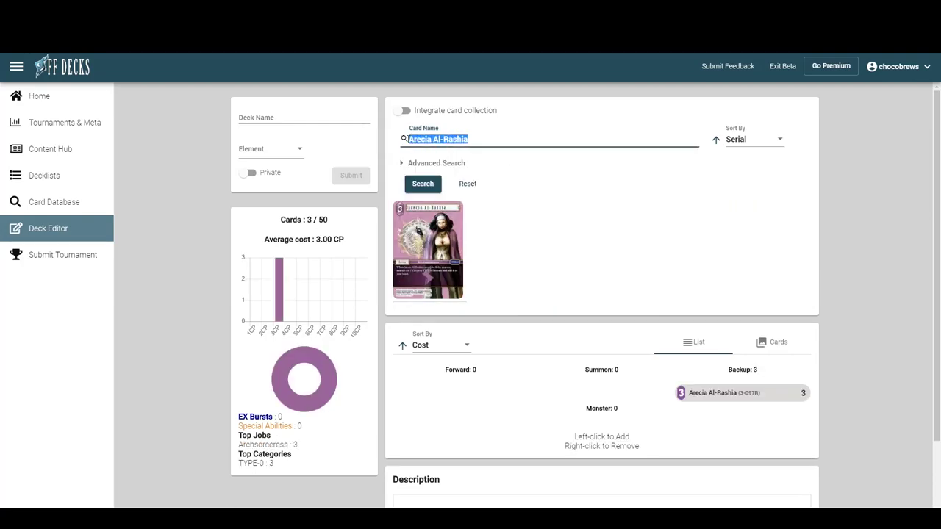
{"action": "type", "text": "iza"}
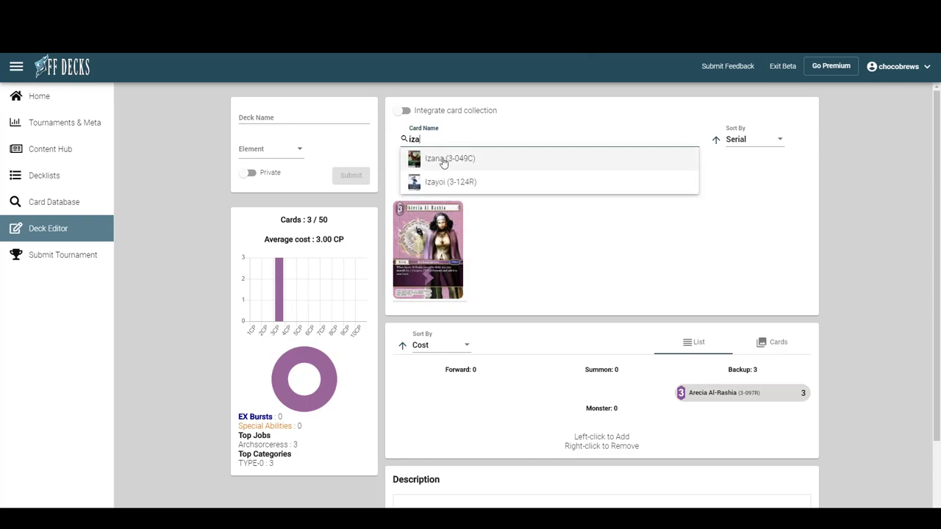
{"action": "left_click", "coordinate": [445, 163]}
{"action": "left_click", "coordinate": [434, 217]}
{"action": "double_click", "coordinate": [434, 217]}
Find Fat Chocobo (4-064L) by name, add three copies to the deck, and review the deck list
{"action": "triple_click", "coordinate": [407, 141]}
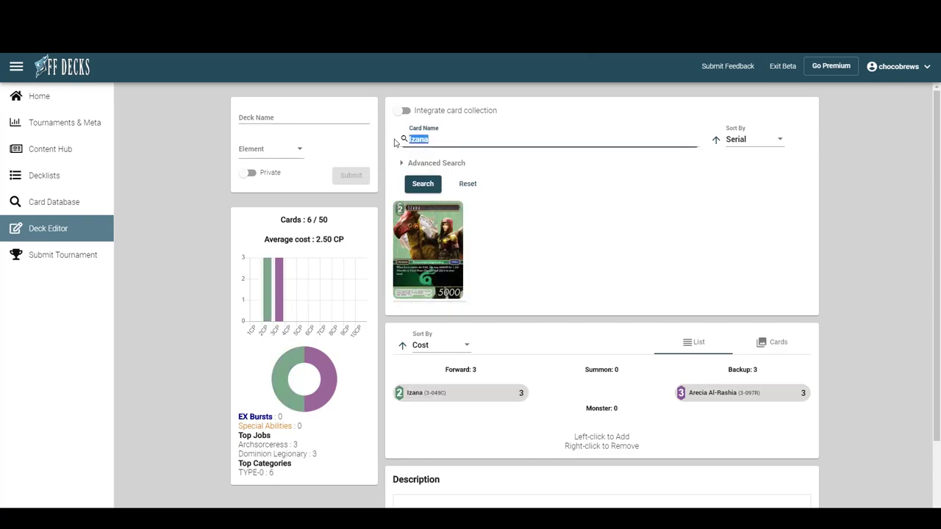
{"action": "type", "text": "fat"}
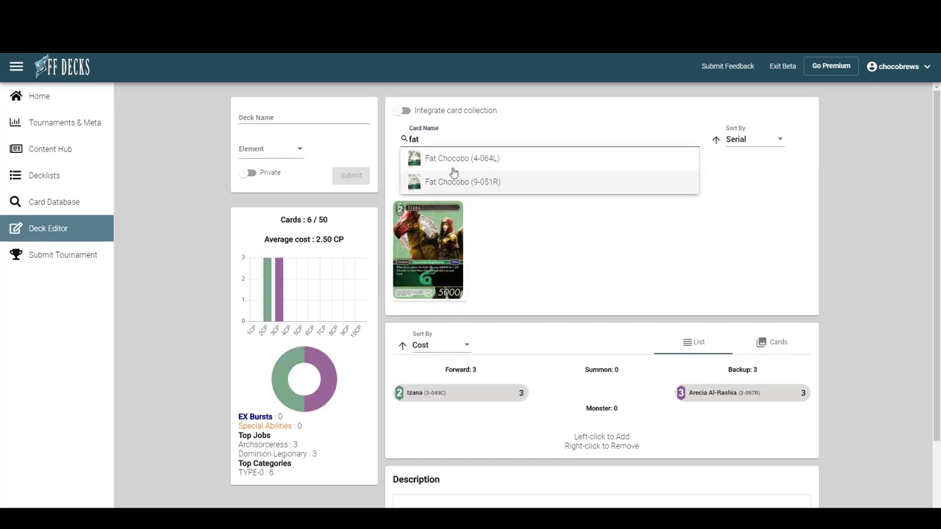
{"action": "left_click", "coordinate": [451, 180]}
{"action": "triple_click", "coordinate": [430, 247]}
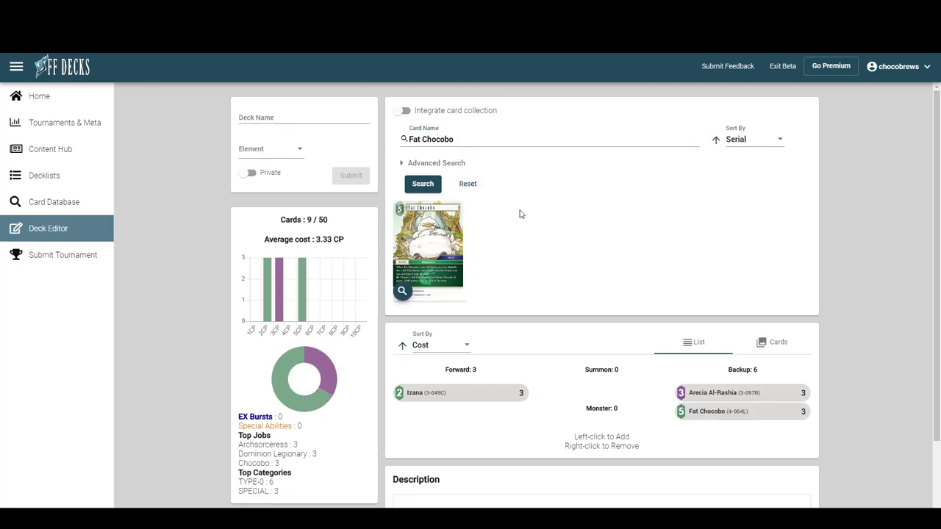
{"action": "scroll", "coordinate": [524, 245], "scroll_direction": "down", "scroll_amount": 1}
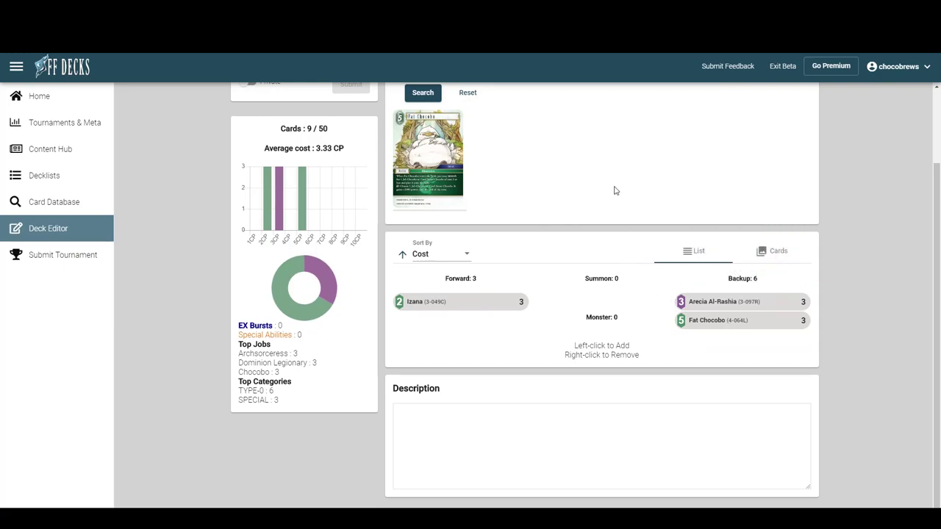
{"action": "mouse_move", "coordinate": [704, 307]}
{"action": "scroll", "coordinate": [558, 233], "scroll_direction": "up", "scroll_amount": 2}
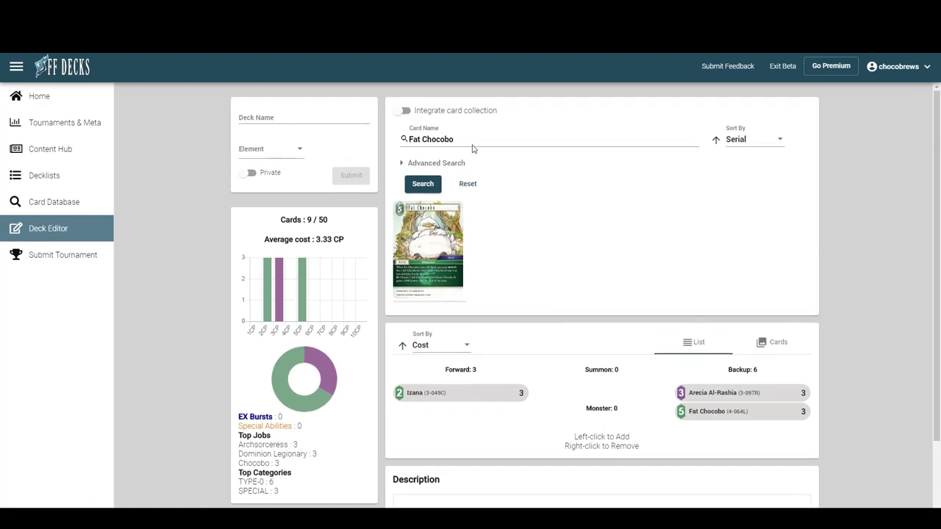
Remove all copies of Izana, Arecia Al-Rashia and Fat Chocobo from the deck and clear the card name search
{"action": "right_click", "coordinate": [494, 393]}
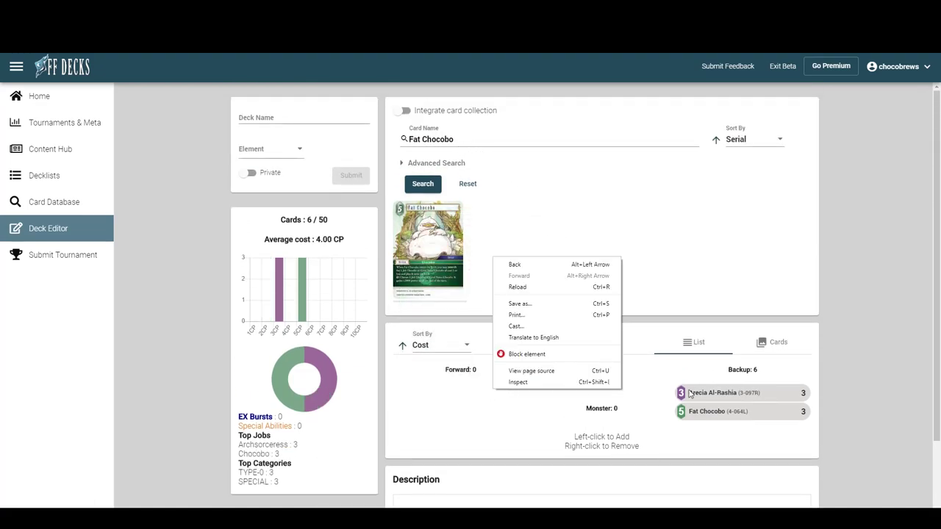
{"action": "right_click", "coordinate": [688, 393]}
{"action": "right_click", "coordinate": [689, 393]}
{"action": "left_click_drag", "start_coordinate": [474, 139], "coordinate": [323, 141]}
{"action": "key", "text": "BackSpace"}
Search the cards for "black mage" with the Serial sort order reversed, and browse the results
{"action": "left_click", "coordinate": [403, 162]}
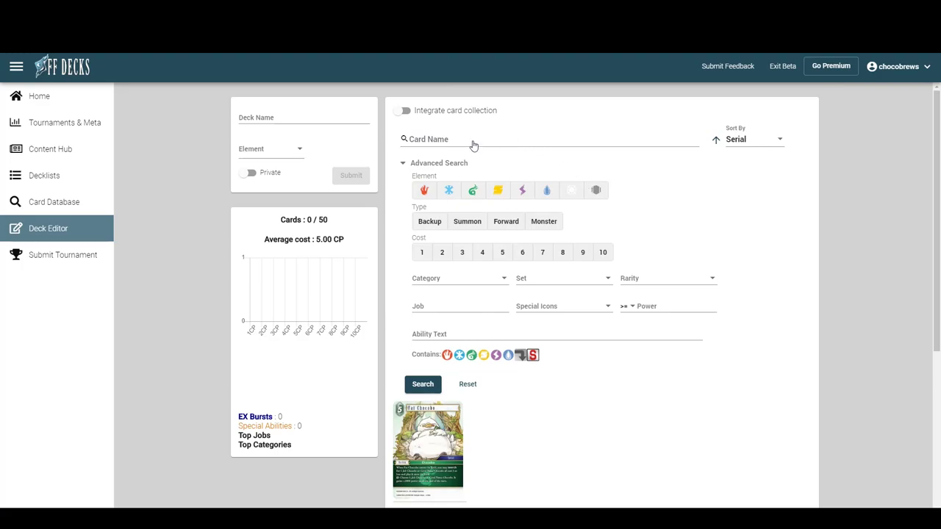
{"action": "left_click", "coordinate": [450, 142]}
{"action": "type", "text": "b"}
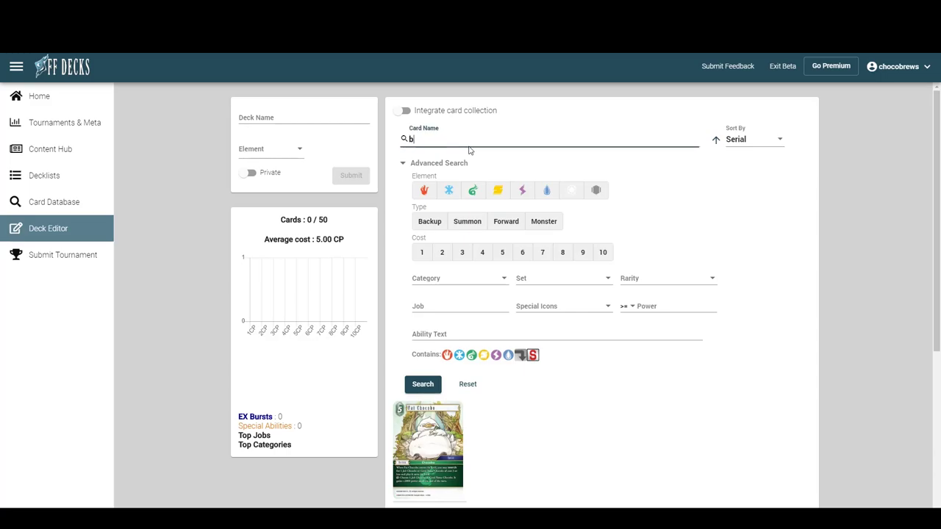
{"action": "type", "text": "lack mage"}
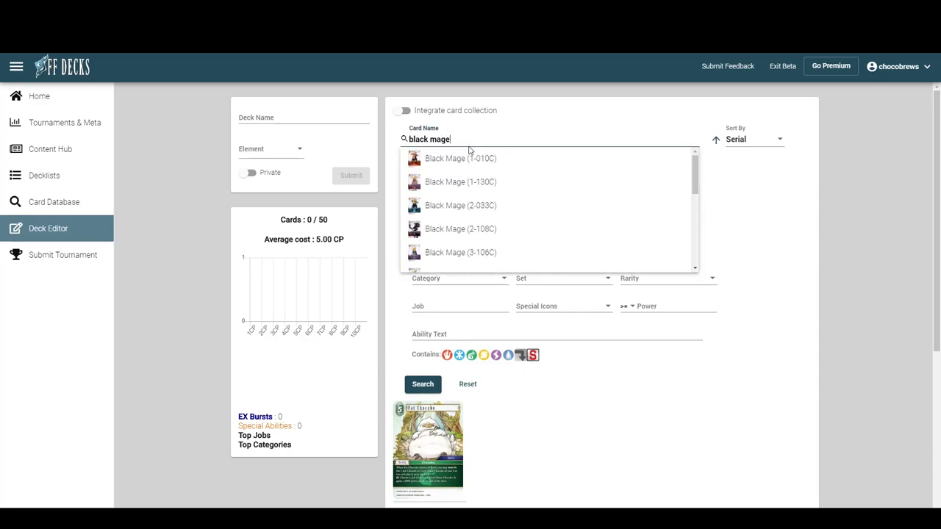
{"action": "key", "text": "Return"}
{"action": "left_click", "coordinate": [406, 166]}
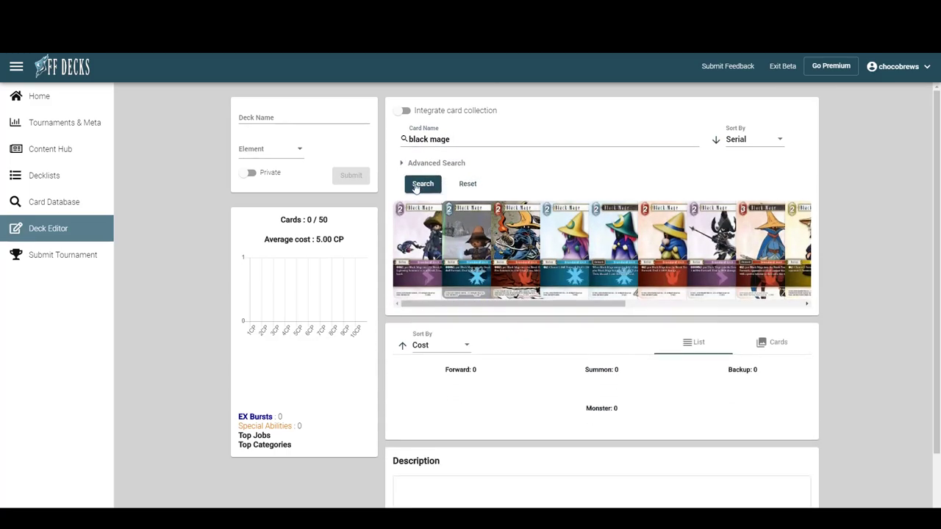
{"action": "left_click_drag", "start_coordinate": [453, 302], "coordinate": [425, 308]}
Look up the card Lulu (1-150R) by name and examine it
{"action": "left_click_drag", "start_coordinate": [468, 141], "coordinate": [384, 145]}
{"action": "type", "text": "lul"}
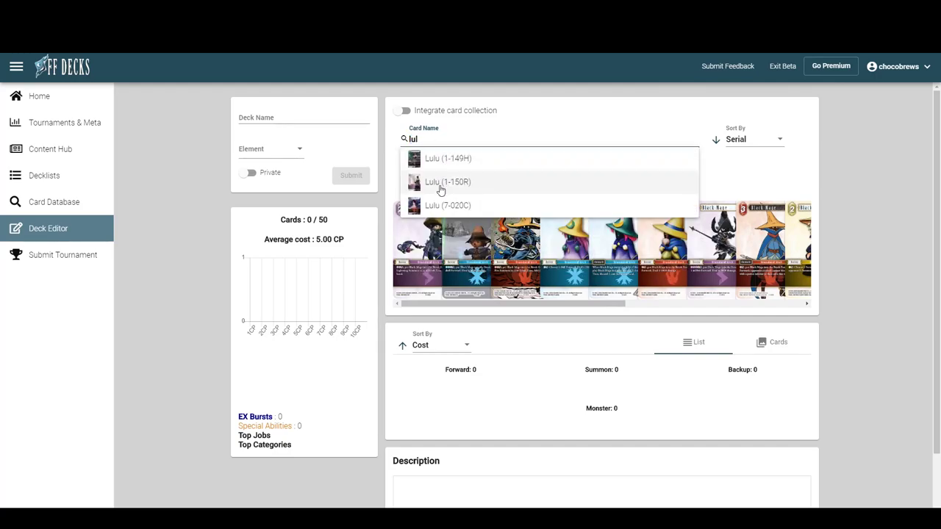
{"action": "left_click", "coordinate": [440, 176]}
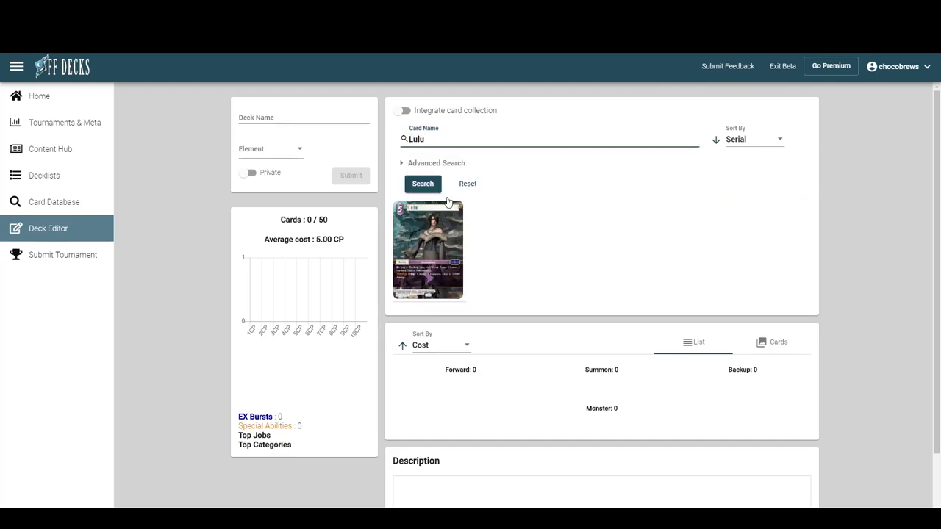
{"action": "mouse_move", "coordinate": [442, 247]}
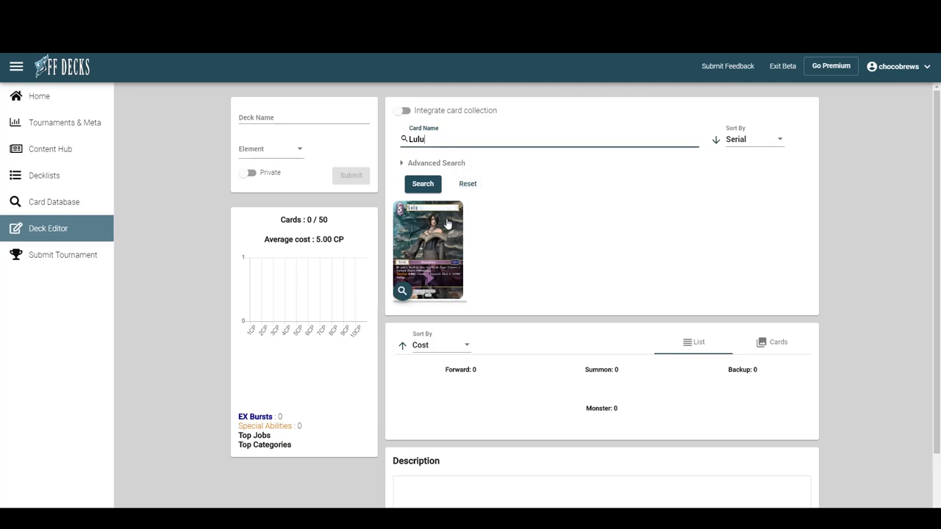
Search the cards for "black mage" with the Serial sort order reversed and examine the Lightning Black Mage card 3-106C
{"action": "left_click_drag", "start_coordinate": [454, 148], "coordinate": [402, 147]}
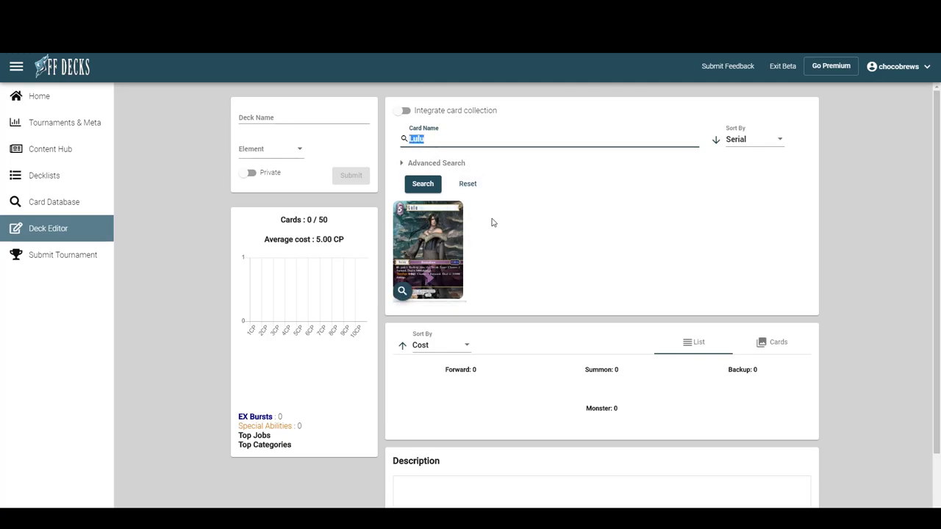
{"action": "key", "text": "BackSpace"}
{"action": "key", "text": "BackSpace"}
{"action": "key", "text": "BackSpace"}
{"action": "key", "text": "BackSpace"}
{"action": "type", "text": "b"}
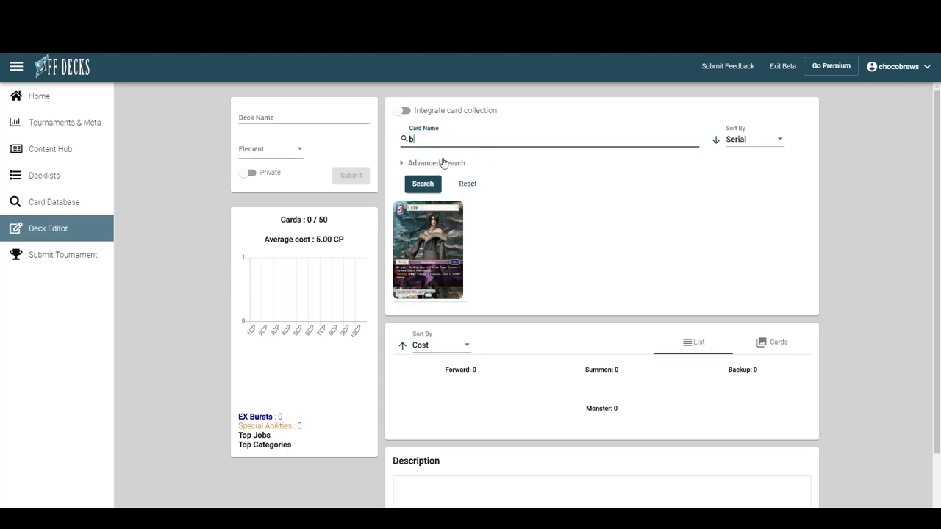
{"action": "type", "text": "lack mage"}
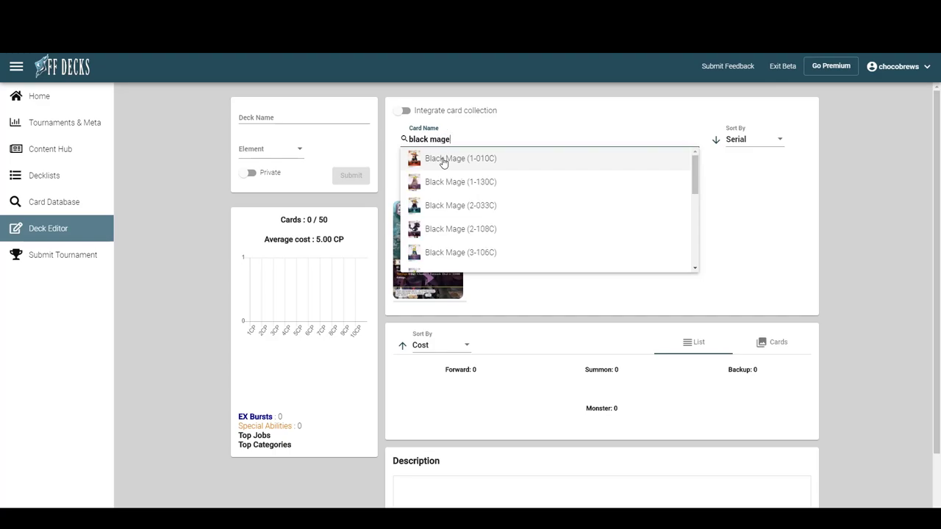
{"action": "key", "text": "Return"}
{"action": "left_click_drag", "start_coordinate": [549, 302], "coordinate": [590, 303]}
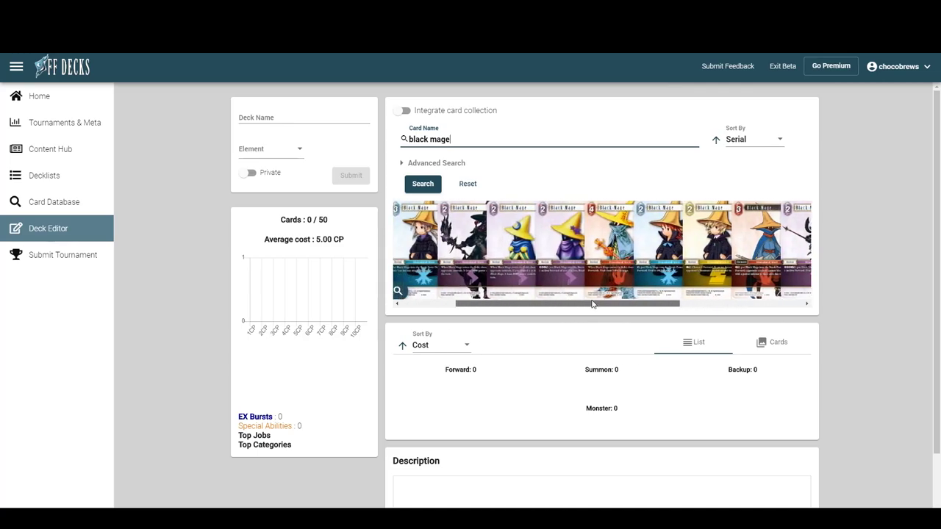
{"action": "left_click", "coordinate": [500, 294]}
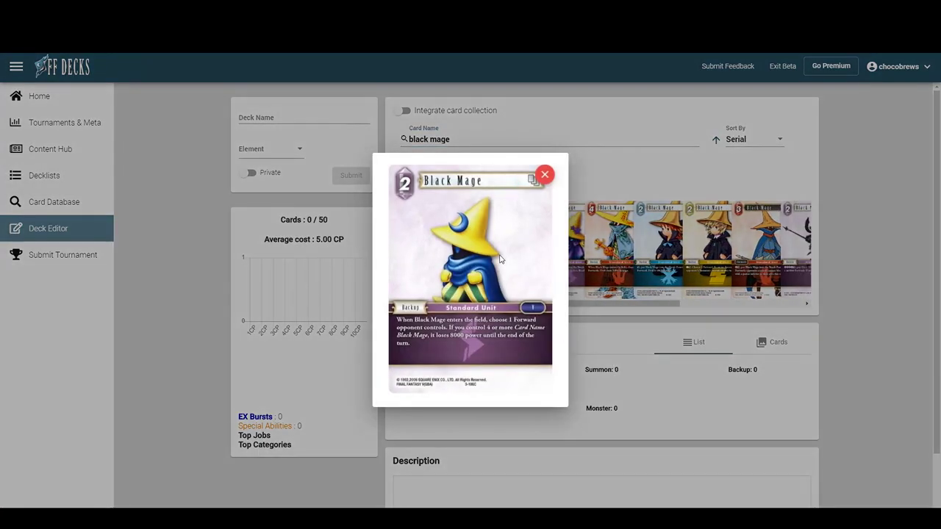
{"action": "left_click", "coordinate": [545, 173]}
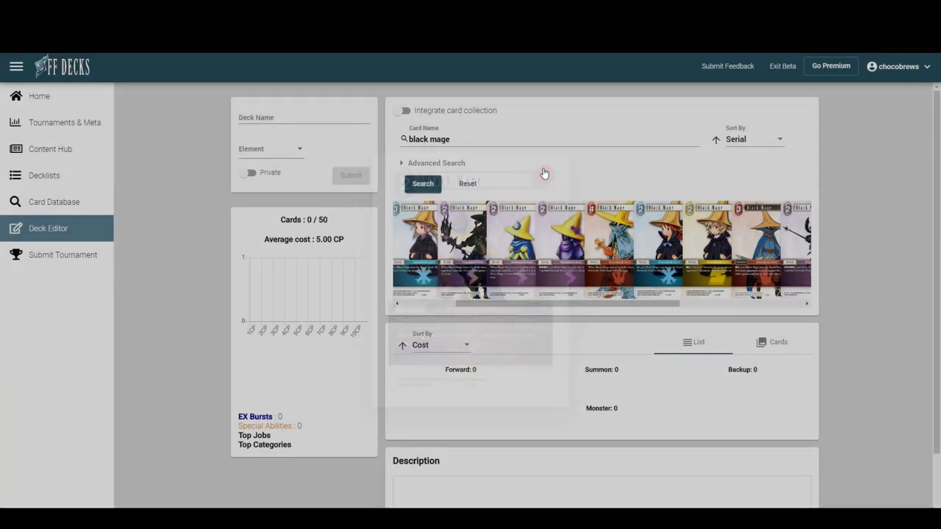
Clear the card name search and browse back to the first Black Mage cards in the results
{"action": "left_click", "coordinate": [466, 137]}
{"action": "key", "text": "ctrl+a"}
{"action": "key", "text": "BackSpace"}
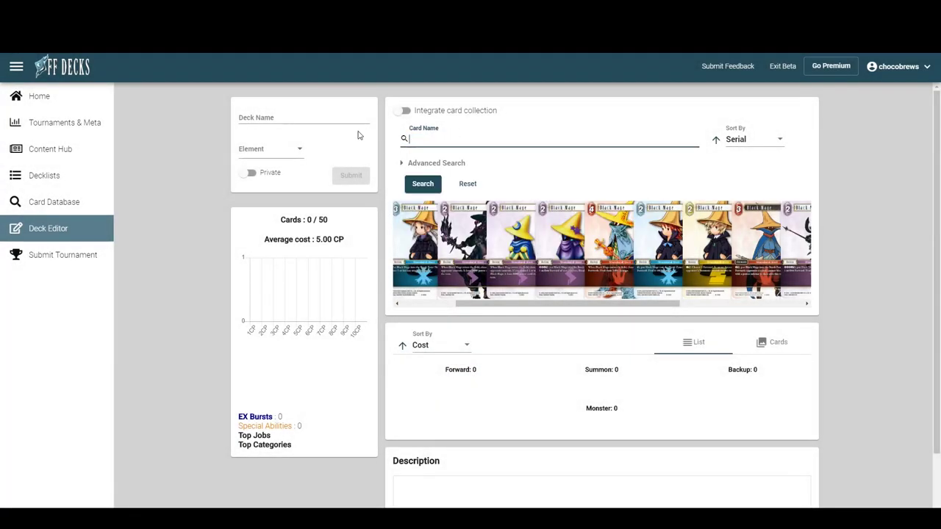
{"action": "left_click", "coordinate": [399, 132]}
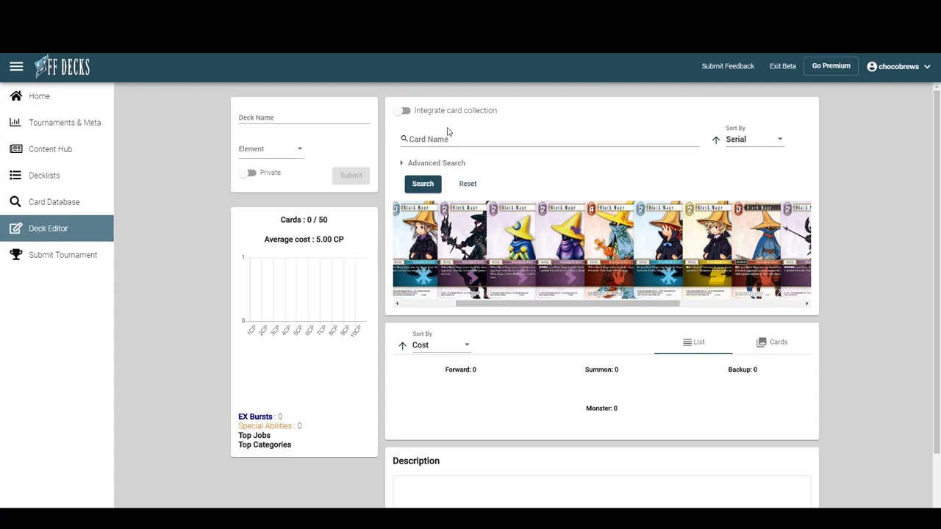
{"action": "scroll", "coordinate": [556, 301], "scroll_direction": "right", "scroll_amount": 5}
{"action": "left_click_drag", "start_coordinate": [624, 298], "coordinate": [518, 300]}
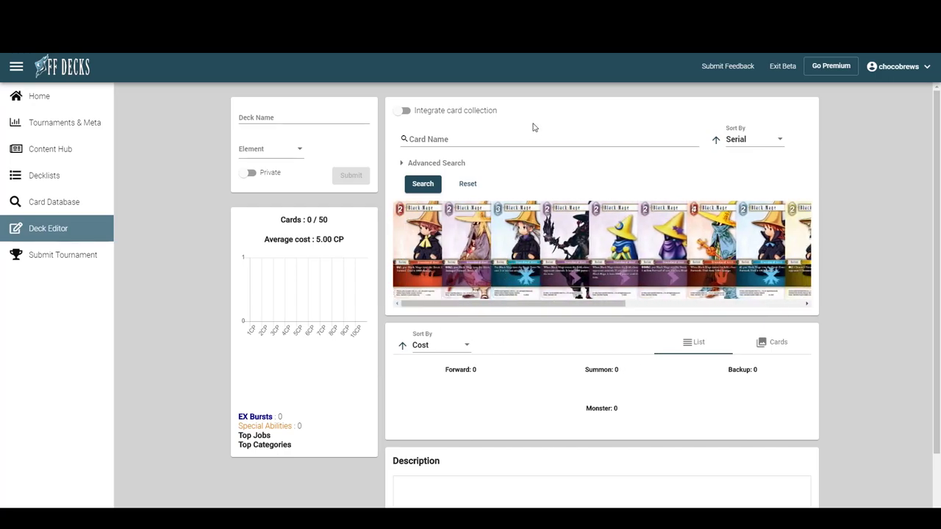
{"action": "left_click", "coordinate": [479, 145]}
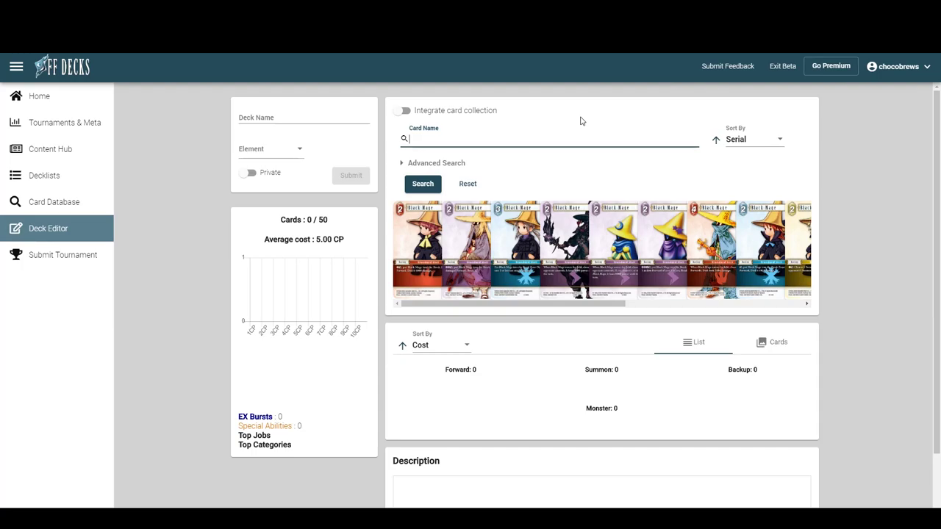
Open the advanced search filters and select the Fire and Wind elements
{"action": "left_click", "coordinate": [439, 163]}
{"action": "scroll", "coordinate": [393, 183], "scroll_direction": "down", "scroll_amount": 3}
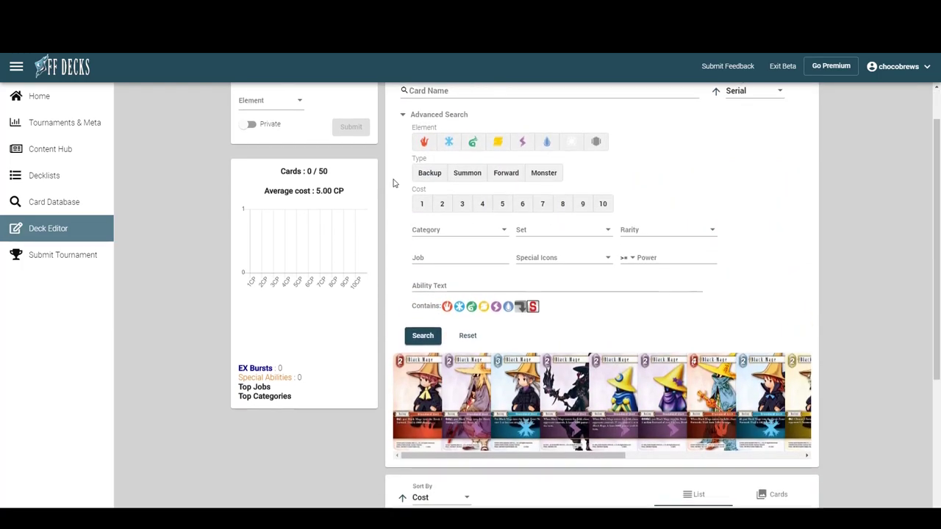
{"action": "scroll", "coordinate": [393, 179], "scroll_direction": "up", "scroll_amount": 3}
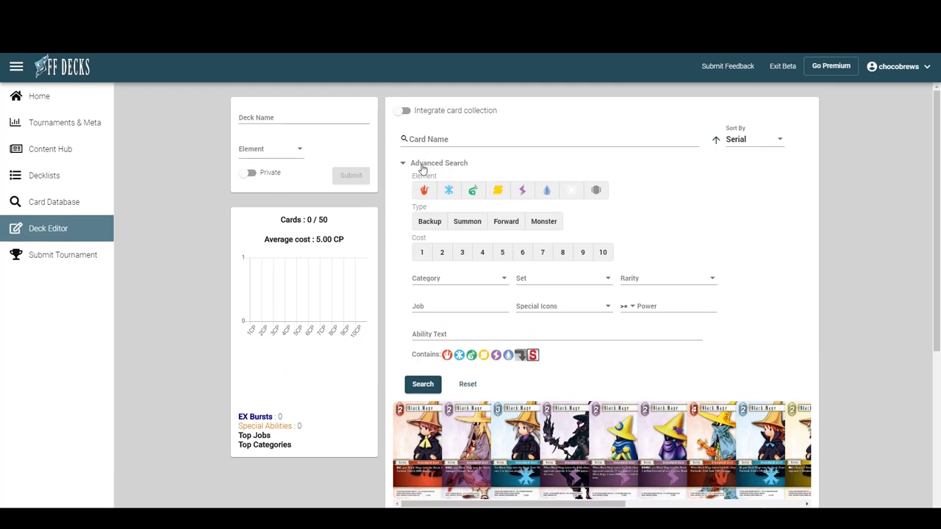
{"action": "left_click", "coordinate": [423, 190]}
{"action": "left_click", "coordinate": [472, 191]}
{"action": "left_click", "coordinate": [429, 164]}
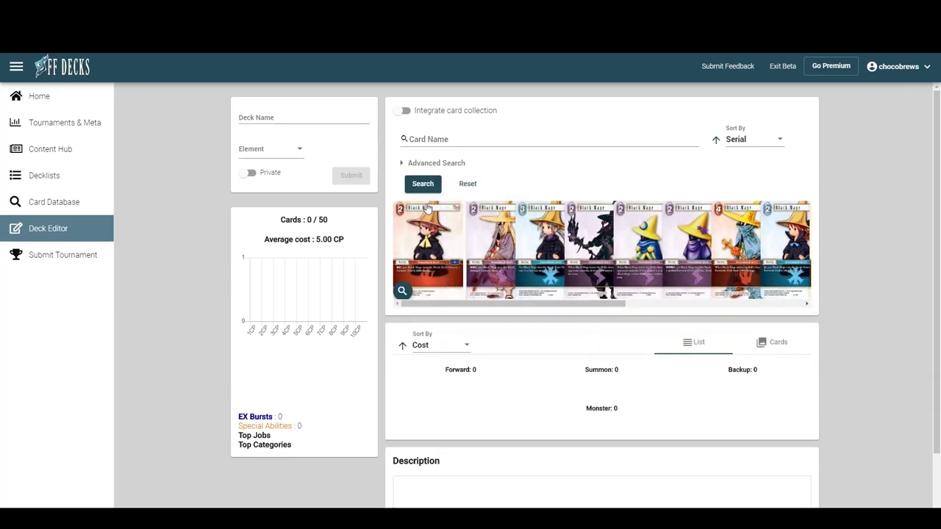
{"action": "left_click", "coordinate": [437, 163]}
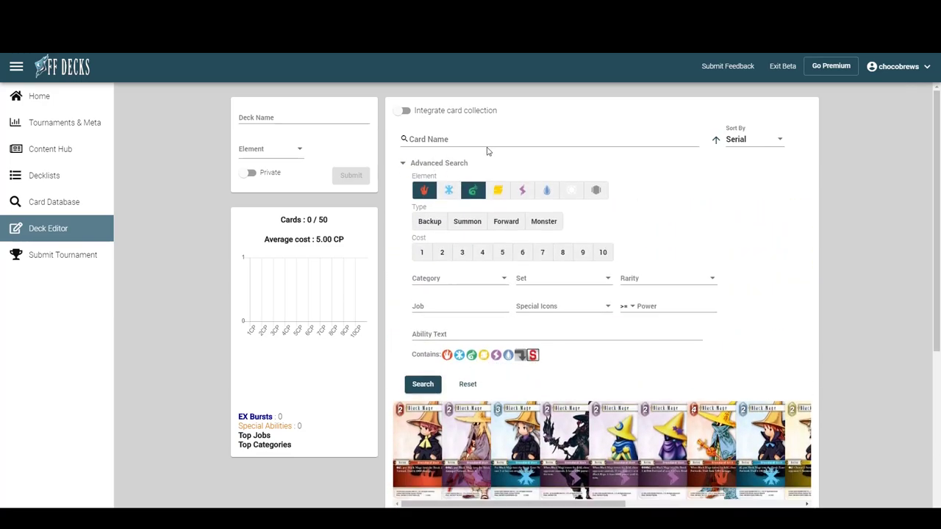
{"action": "left_click", "coordinate": [406, 164]}
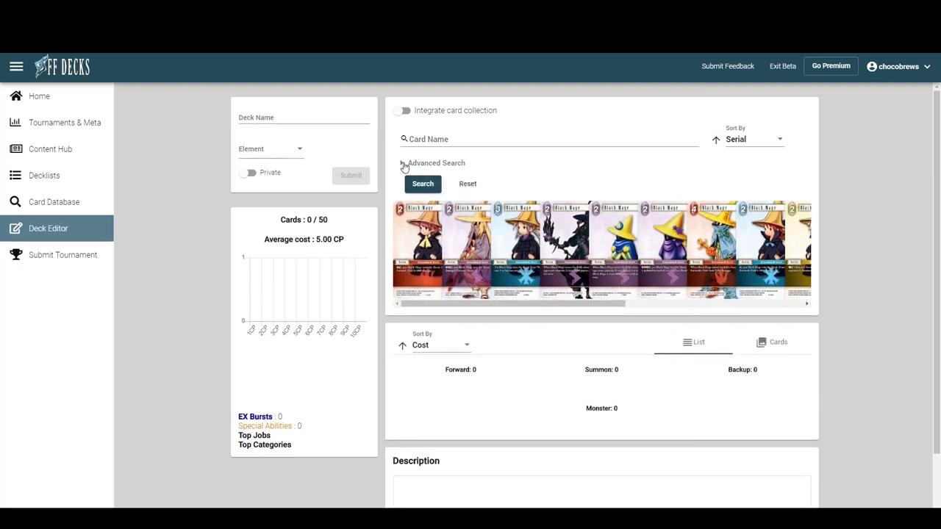
{"action": "left_click", "coordinate": [404, 165]}
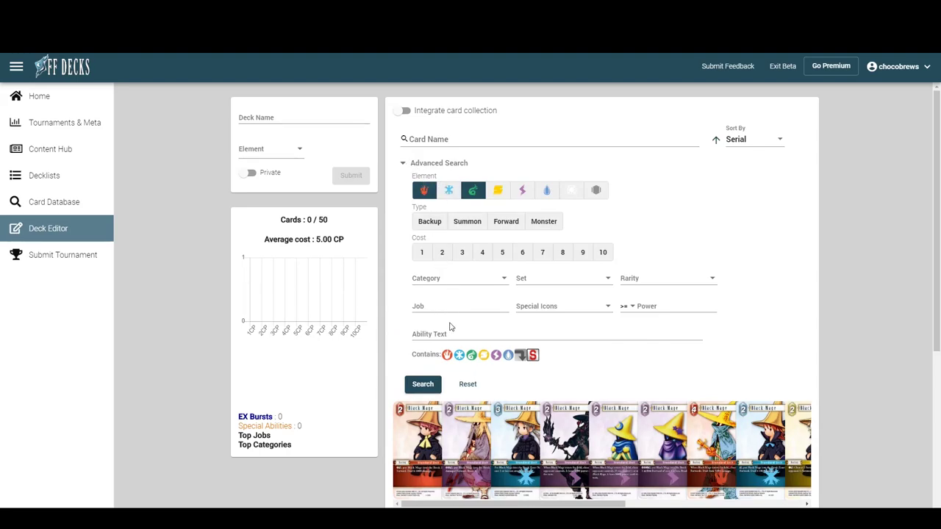
Search for Backup cards with "search" in their ability text and browse the results to the end
{"action": "left_click", "coordinate": [434, 223]}
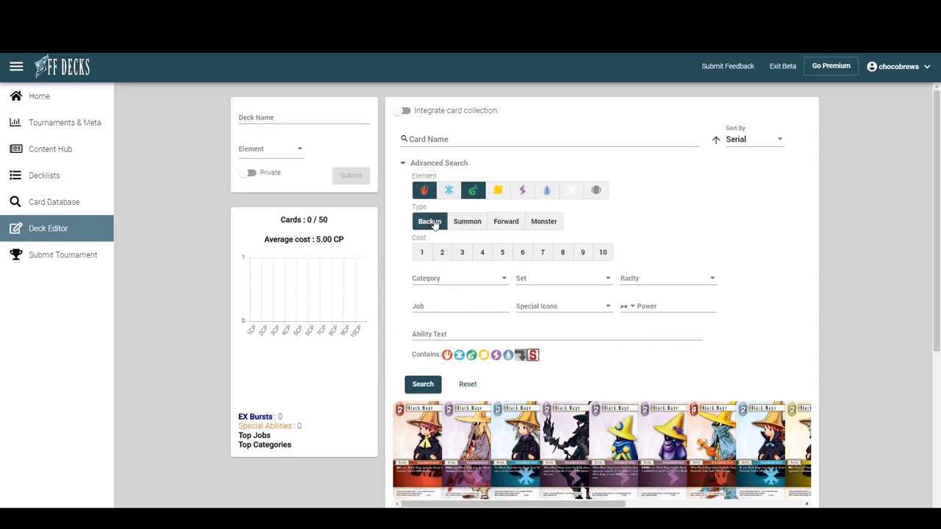
{"action": "left_click", "coordinate": [434, 336]}
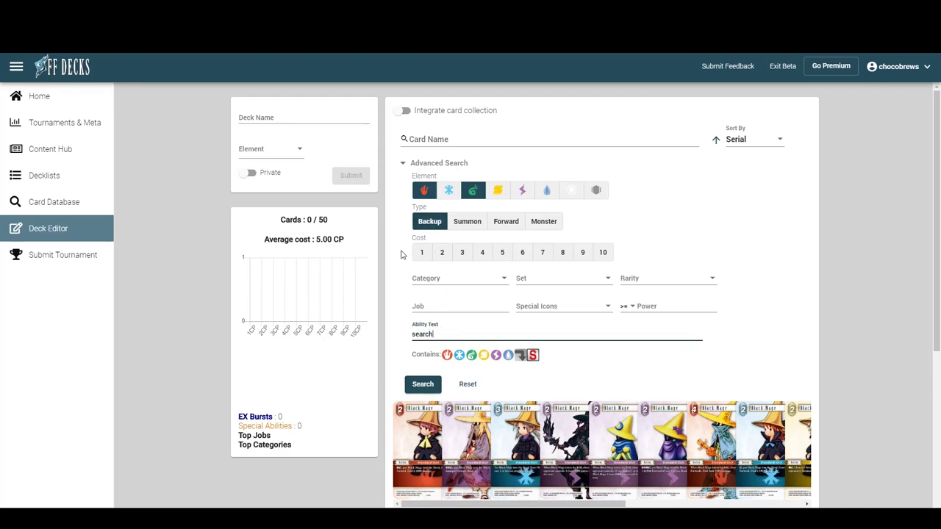
{"action": "left_click", "coordinate": [431, 191]}
{"action": "left_click", "coordinate": [419, 384]}
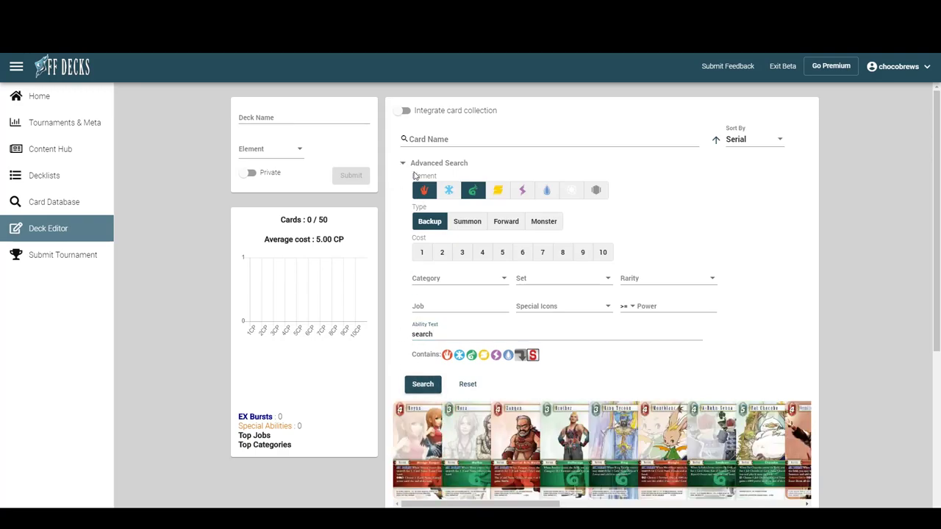
{"action": "left_click", "coordinate": [401, 163]}
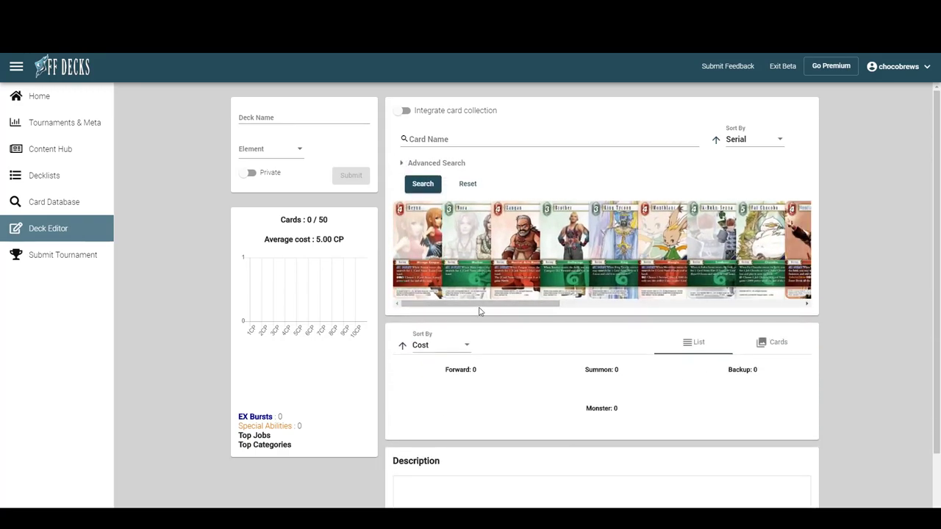
{"action": "left_click_drag", "start_coordinate": [473, 305], "coordinate": [716, 303]}
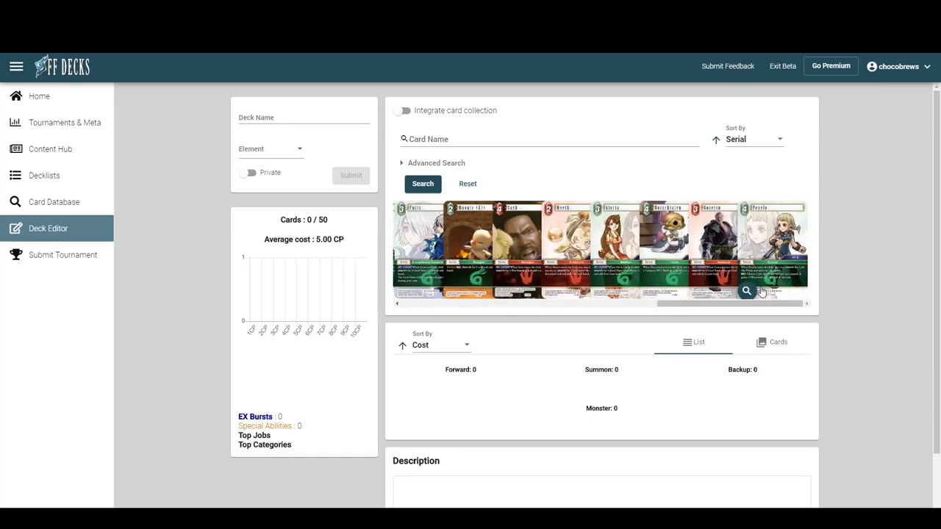
Add three copies of Norschtalen (8-058R) to the deck, then examine Meeth (7-017H) and add three copies of it
{"action": "mouse_move", "coordinate": [665, 234]}
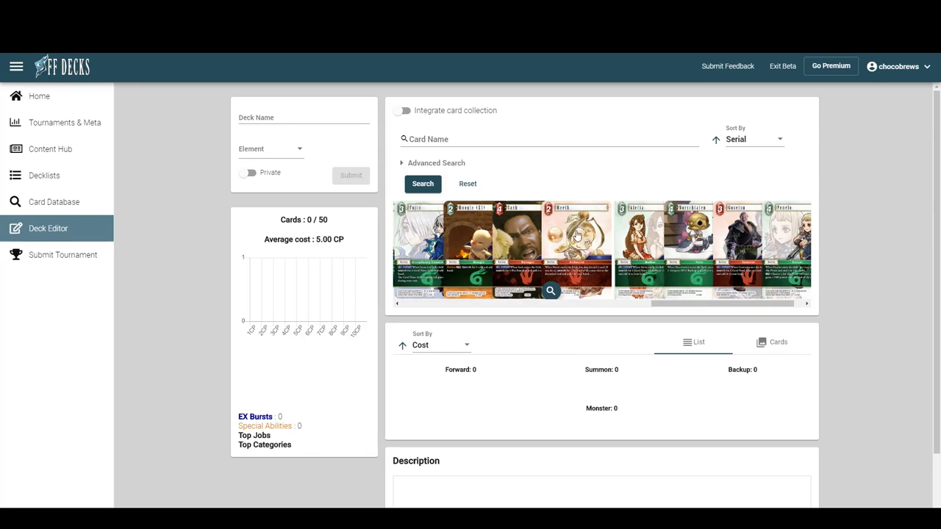
{"action": "triple_click", "coordinate": [677, 251]}
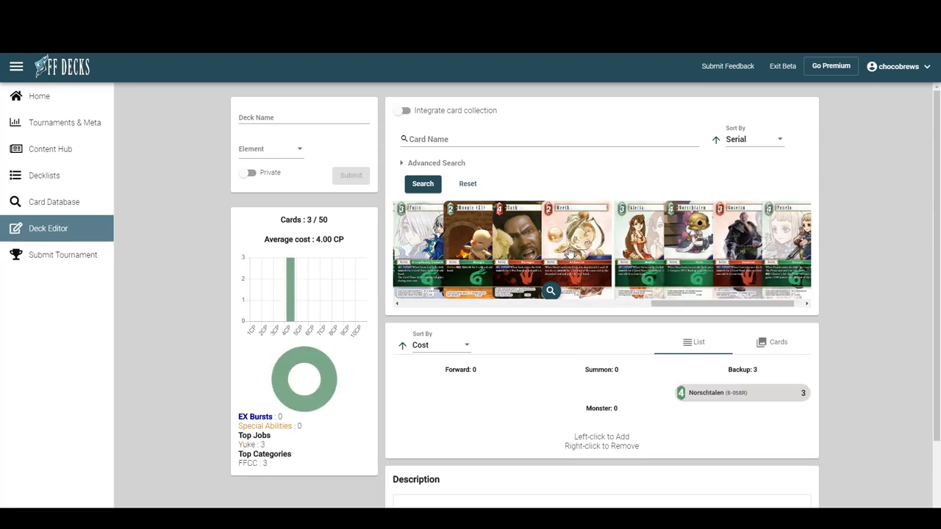
{"action": "left_click", "coordinate": [551, 293]}
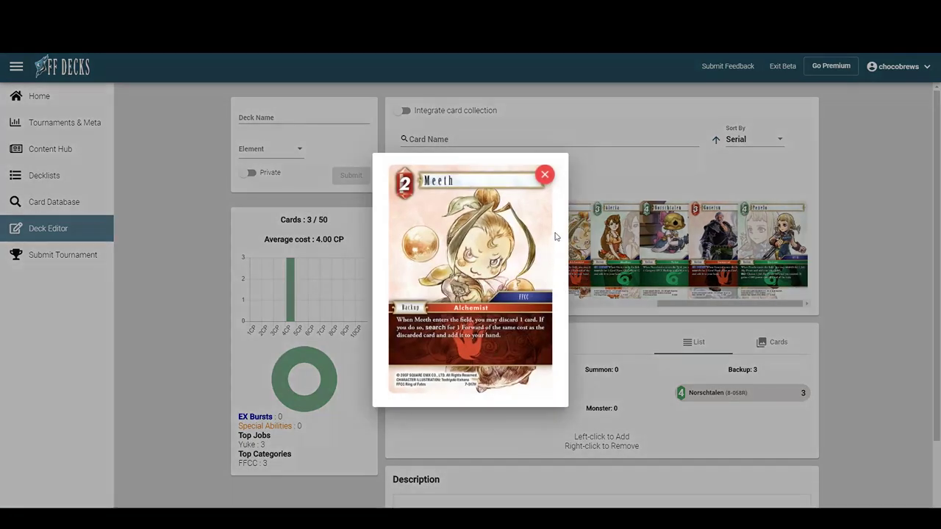
{"action": "left_click", "coordinate": [545, 176]}
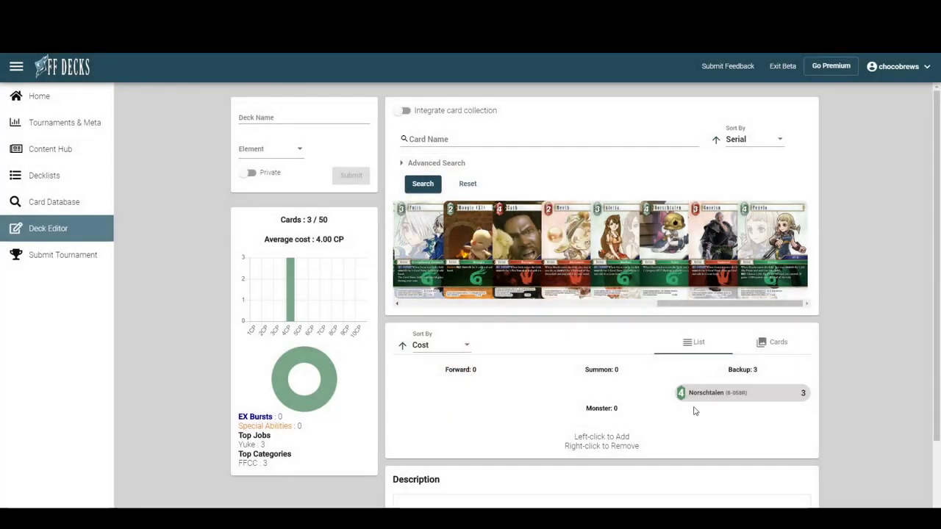
{"action": "triple_click", "coordinate": [580, 225]}
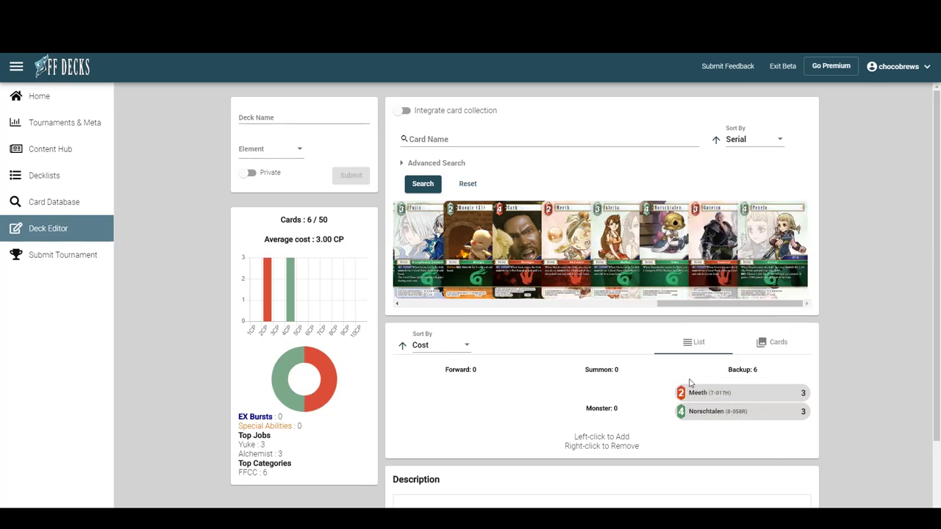
Clear the ability text filter and add one copy of Aleria (7-043C) to the deck
{"action": "left_click_drag", "start_coordinate": [713, 310], "coordinate": [737, 306]}
{"action": "left_click", "coordinate": [424, 164]}
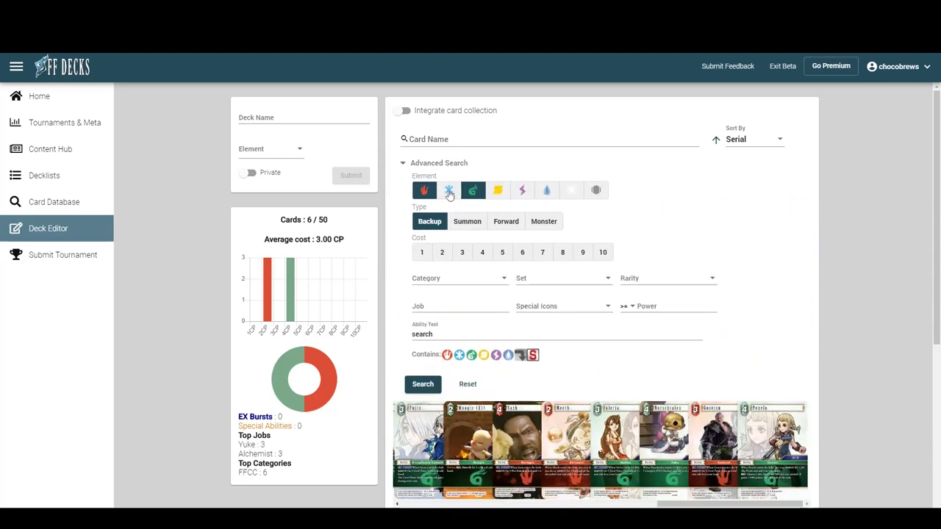
{"action": "left_click_drag", "start_coordinate": [442, 337], "coordinate": [428, 336]}
{"action": "key", "text": "BackSpace"}
{"action": "key", "text": "BackSpace"}
{"action": "key", "text": "BackSpace"}
{"action": "key", "text": "BackSpace"}
{"action": "key", "text": "BackSpace"}
{"action": "key", "text": "BackSpace"}
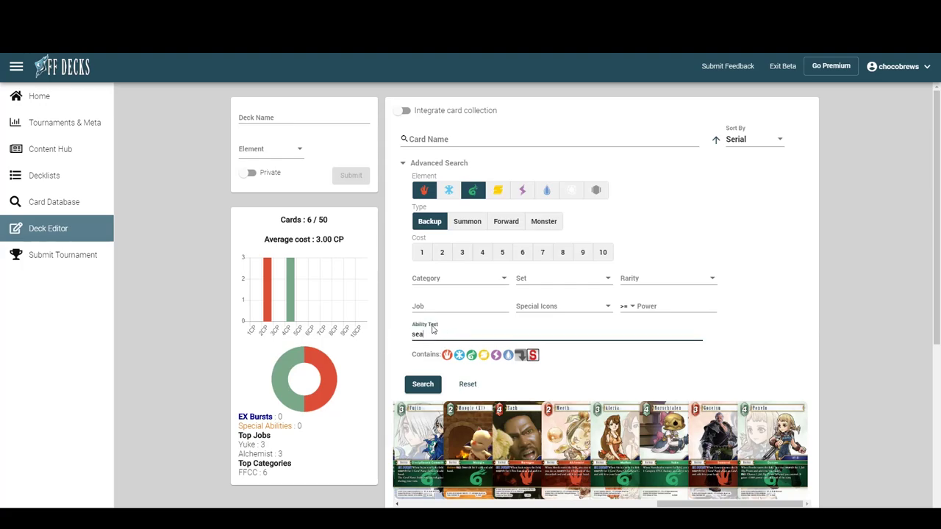
{"action": "left_click", "coordinate": [408, 166]}
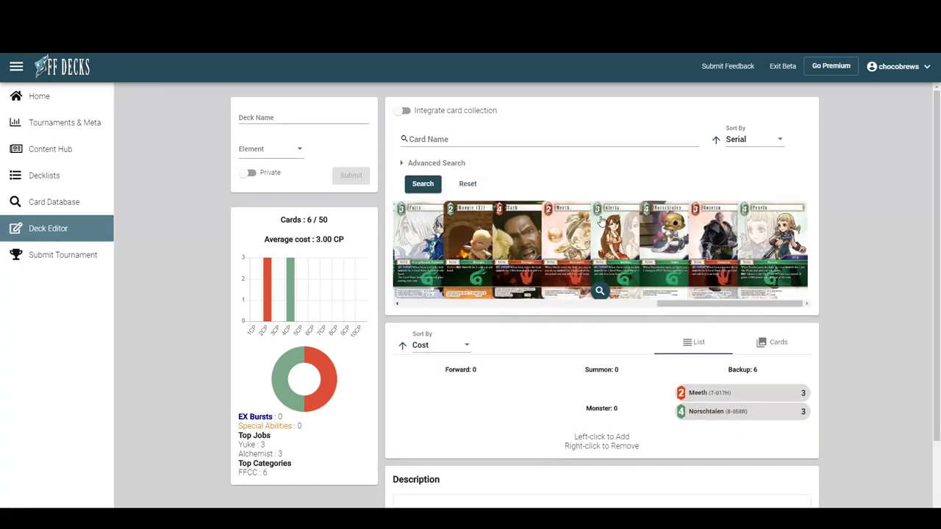
{"action": "left_click", "coordinate": [610, 228]}
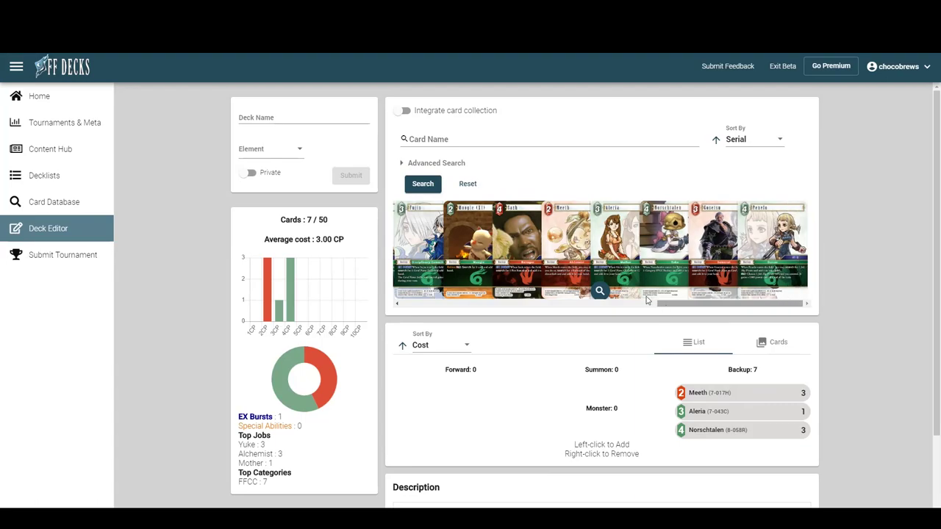
Search for Fire and Wind cards of category FFCC, with the Backup type filter removed
{"action": "left_click", "coordinate": [421, 165]}
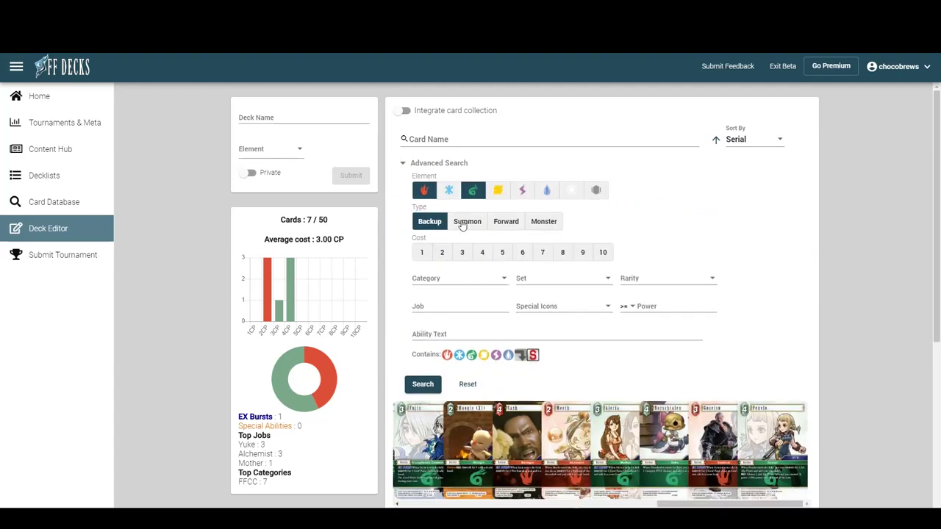
{"action": "left_click", "coordinate": [463, 279]}
{"action": "scroll", "coordinate": [460, 337], "scroll_direction": "down", "scroll_amount": 5}
{"action": "left_click", "coordinate": [404, 334]}
{"action": "left_click", "coordinate": [703, 237]}
{"action": "left_click", "coordinate": [426, 383]}
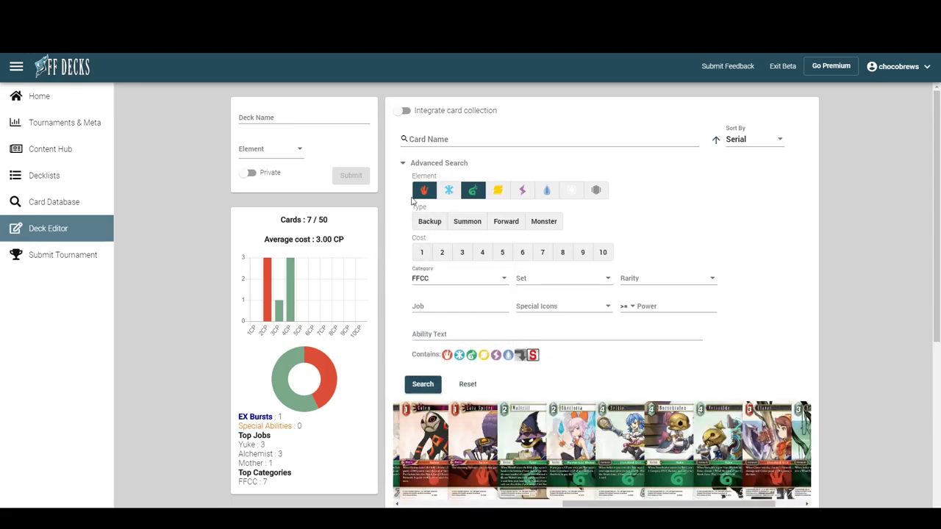
{"action": "left_click", "coordinate": [403, 162]}
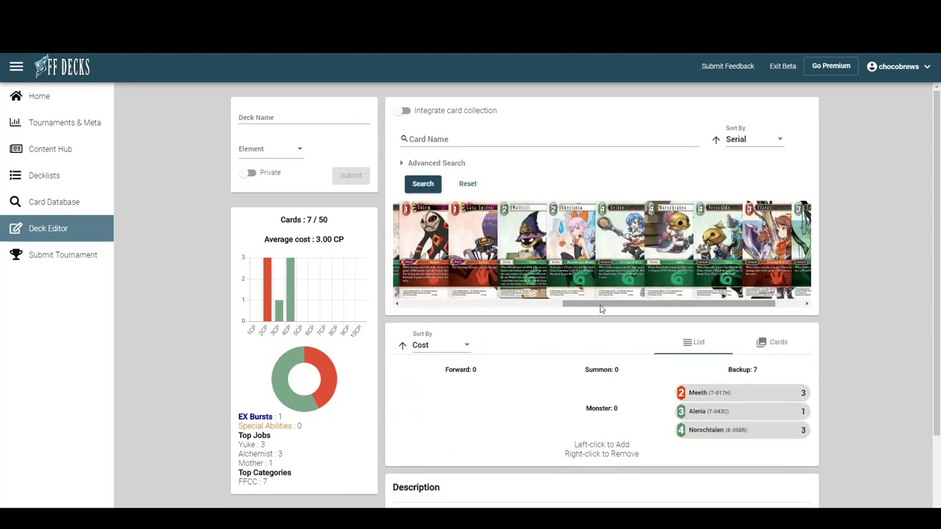
Browse the FFCC results and examine the Fire Backup Latov
{"action": "scroll", "coordinate": [601, 309], "scroll_direction": "right", "scroll_amount": 3}
{"action": "scroll", "coordinate": [615, 311], "scroll_direction": "left", "scroll_amount": 2}
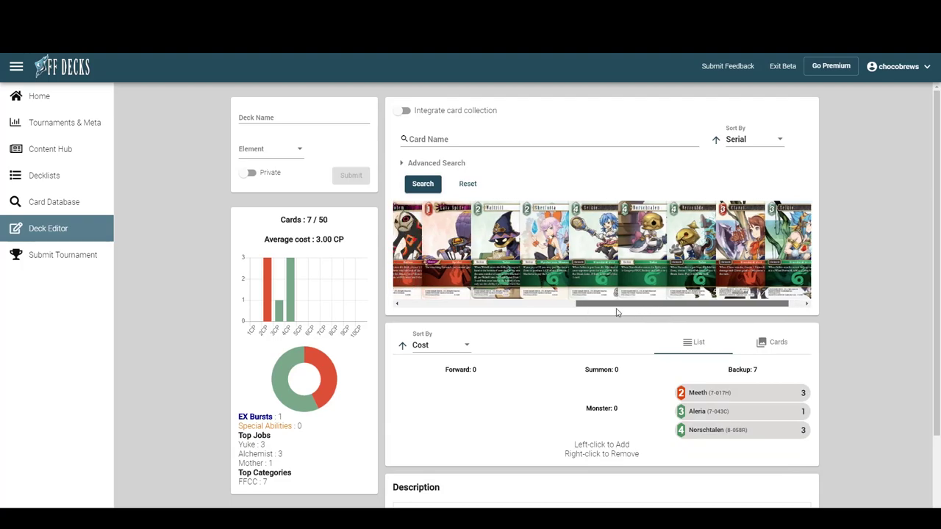
{"action": "left_click_drag", "start_coordinate": [683, 308], "coordinate": [515, 304]}
{"action": "left_click", "coordinate": [521, 292]}
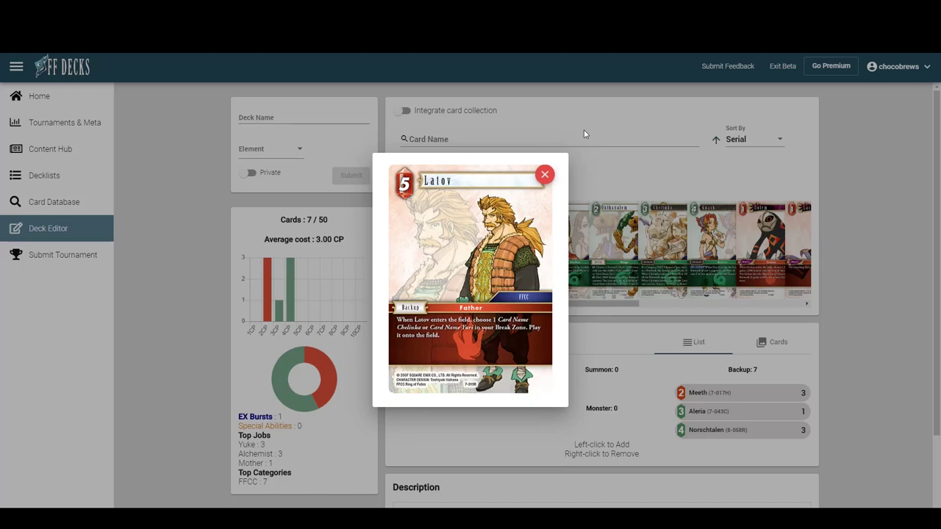
Close the Latov preview and add one copy each of Alhanalem (7-044H), Aleria (7-043C) and Latov (7-019R) to the deck
{"action": "left_click", "coordinate": [545, 174]}
{"action": "left_click", "coordinate": [608, 229]}
{"action": "left_click", "coordinate": [571, 237]}
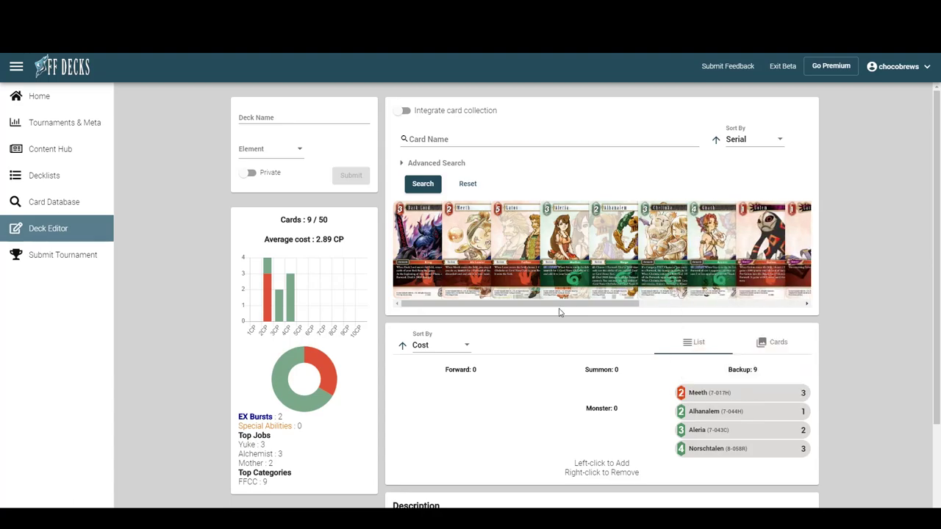
{"action": "left_click", "coordinate": [497, 244]}
Add one copy of Waltrill (8-047C) and two copies of Sherlotta (8-053H) from the FFCC results to the deck
{"action": "left_click_drag", "start_coordinate": [536, 304], "coordinate": [716, 308]}
{"action": "left_click", "coordinate": [489, 276]}
{"action": "left_click", "coordinate": [540, 275]}
{"action": "left_click", "coordinate": [540, 276]}
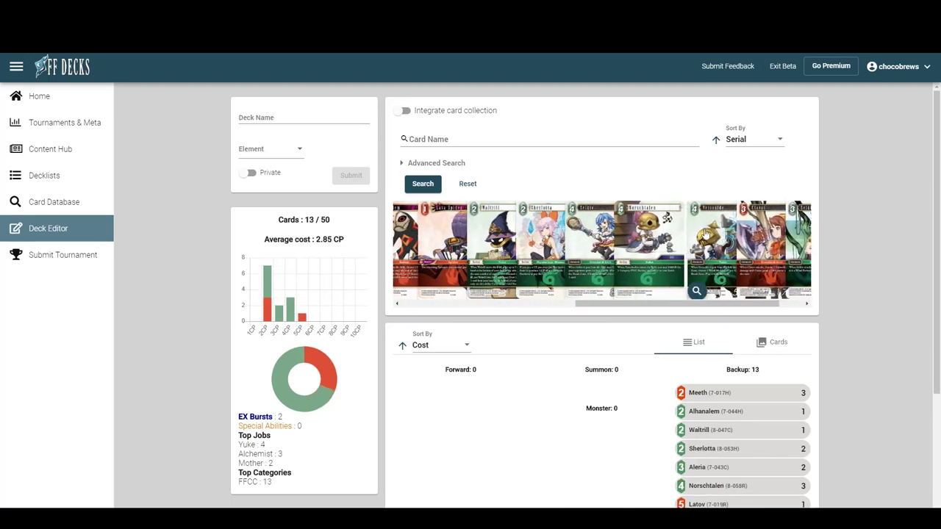
Remove both copies of Sherlotta (8-053H) from the deck list and add a third copy of Aleria (7-043C)
{"action": "scroll", "coordinate": [640, 301], "scroll_direction": "down", "scroll_amount": 3}
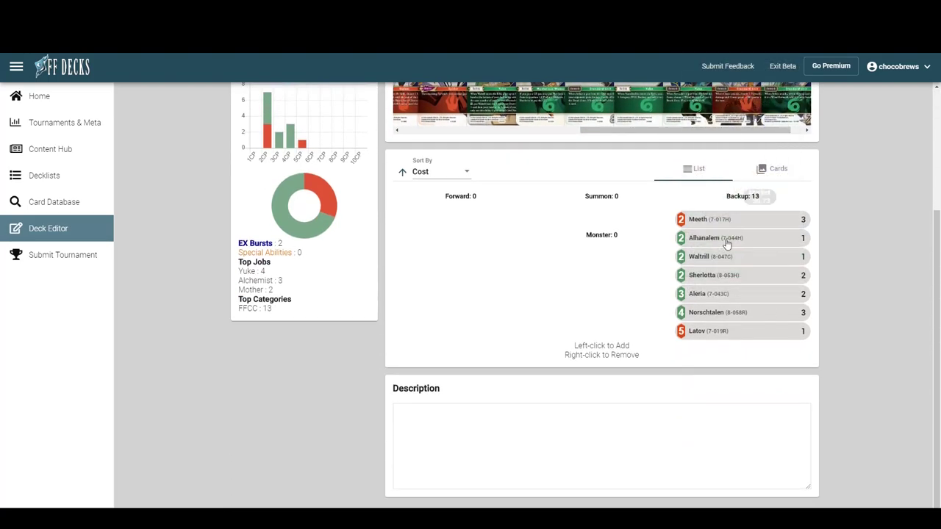
{"action": "mouse_move", "coordinate": [711, 277]}
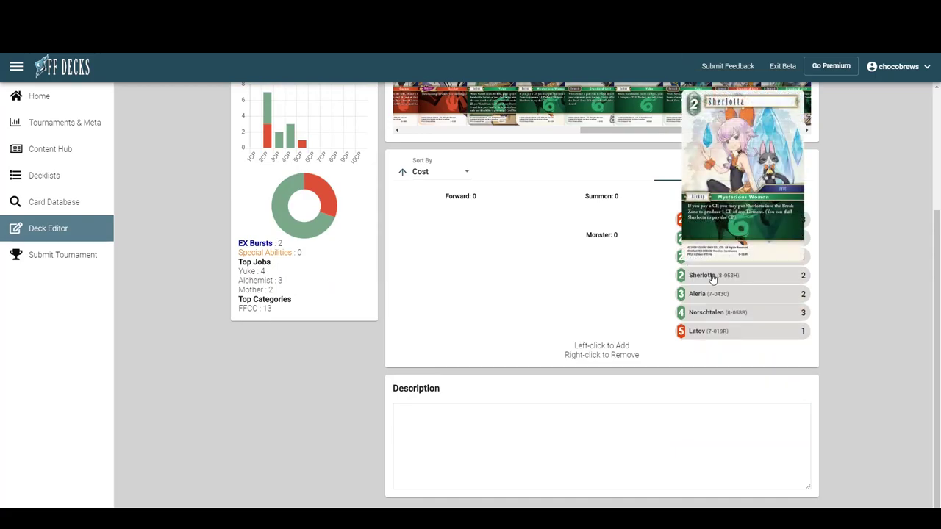
{"action": "right_click", "coordinate": [709, 278]}
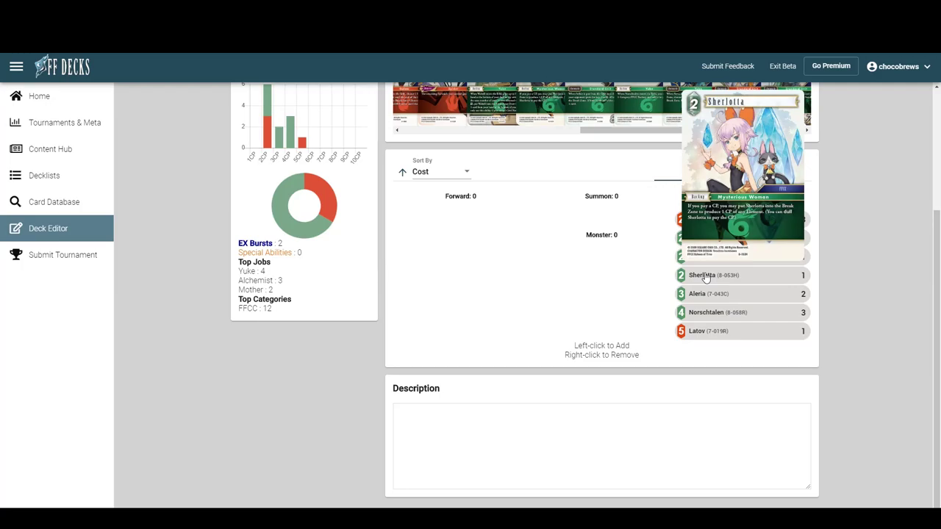
{"action": "right_click", "coordinate": [706, 276]}
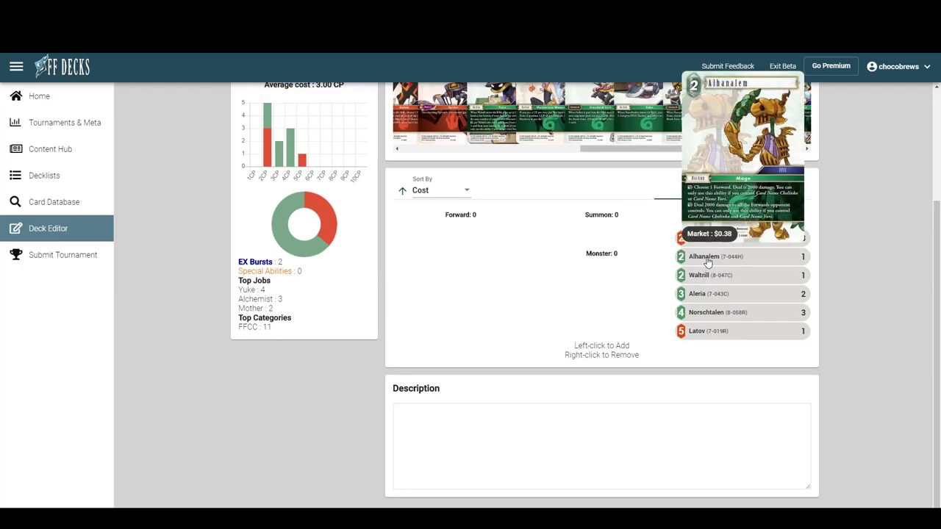
{"action": "mouse_move", "coordinate": [697, 294]}
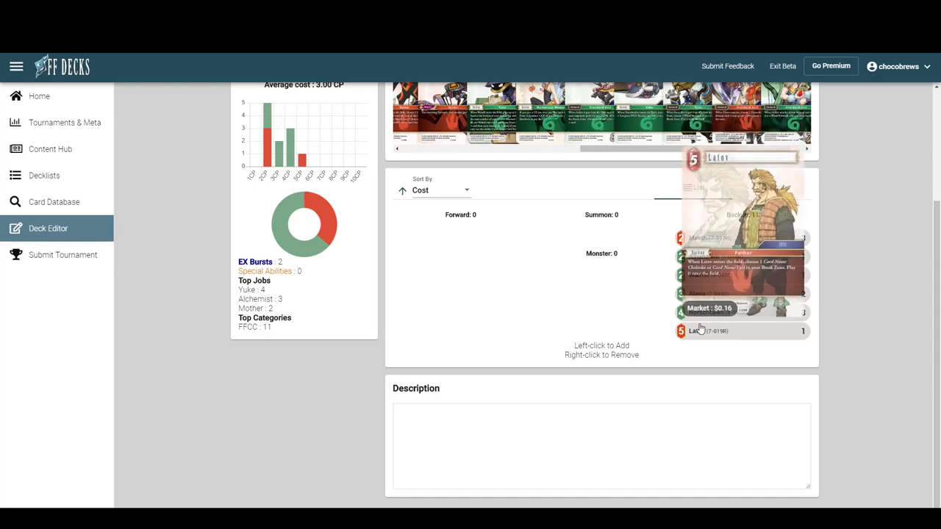
{"action": "left_click", "coordinate": [698, 294]}
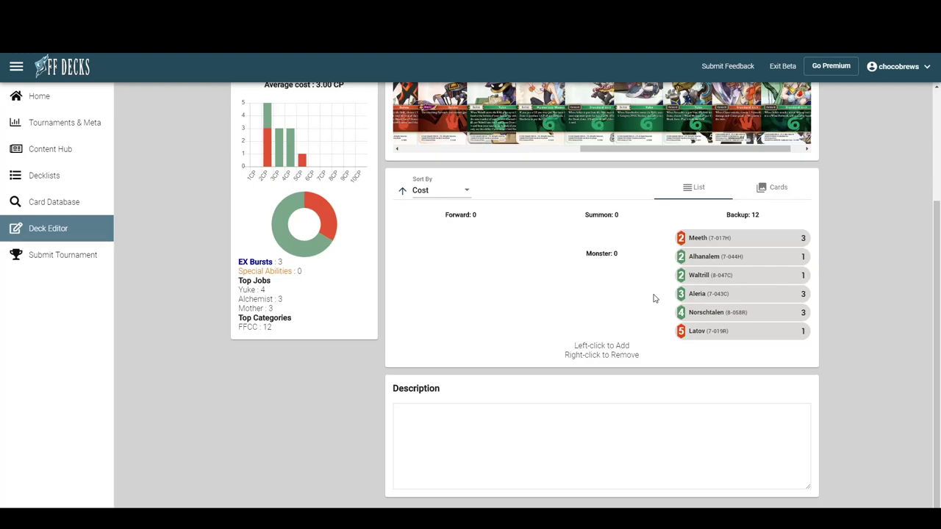
{"action": "mouse_move", "coordinate": [712, 260]}
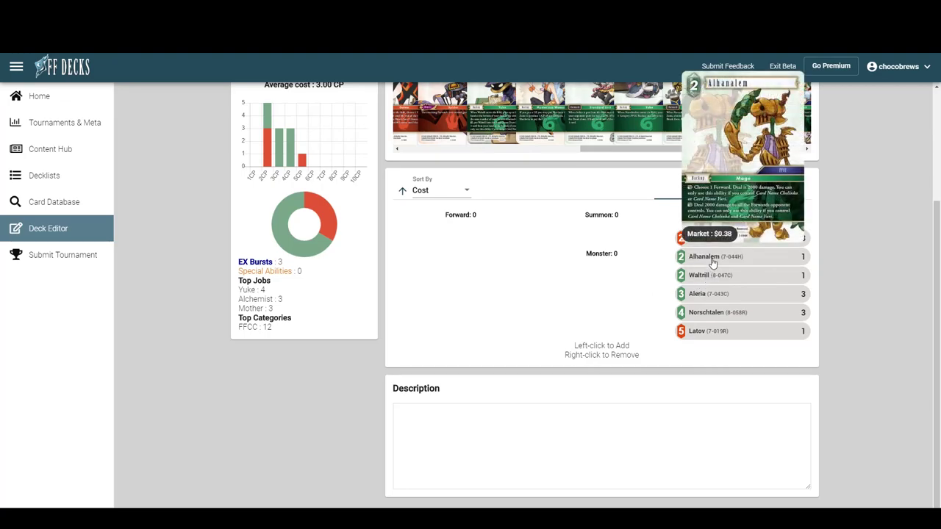
{"action": "mouse_move", "coordinate": [718, 277]}
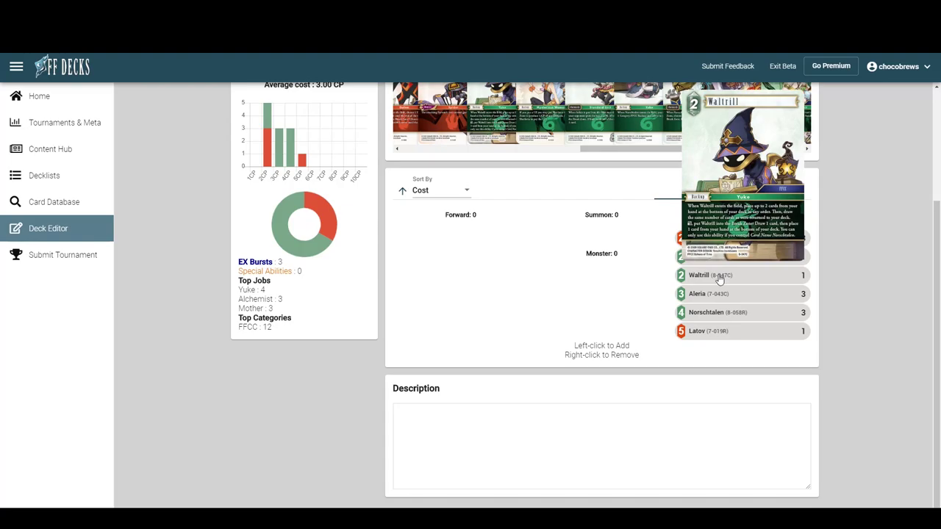
{"action": "mouse_move", "coordinate": [713, 243]}
Reset the advanced search filters and search for Fire cards of type Backup
{"action": "scroll", "coordinate": [650, 255], "scroll_direction": "up", "scroll_amount": 3}
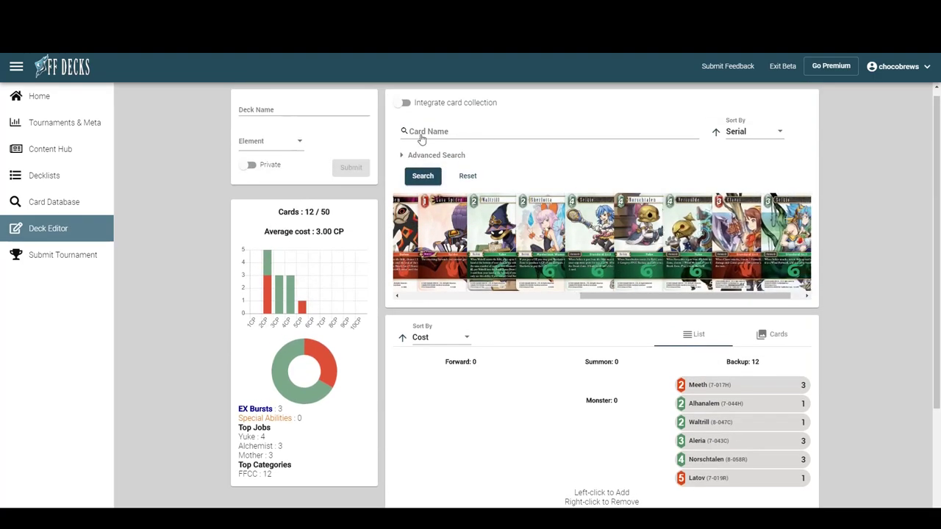
{"action": "left_click", "coordinate": [409, 158]}
{"action": "left_click", "coordinate": [483, 276]}
{"action": "left_click", "coordinate": [472, 378]}
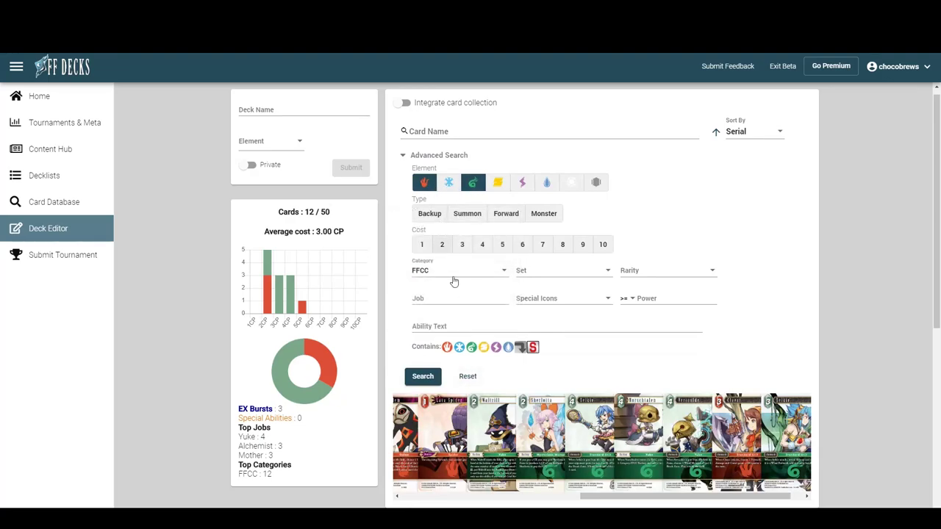
{"action": "left_click", "coordinate": [468, 377]}
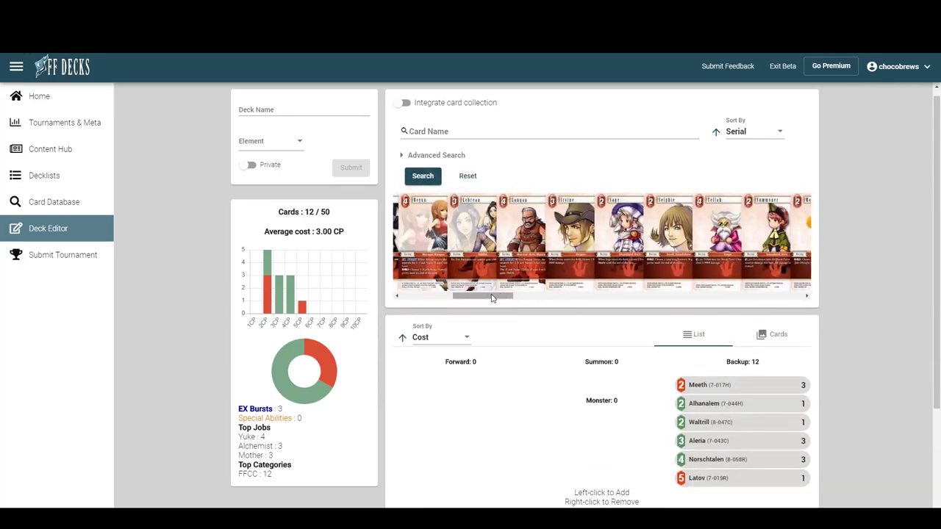
Browse the Fire Backup results and examine the Yotsuyu card
{"action": "left_click_drag", "start_coordinate": [479, 299], "coordinate": [427, 299]}
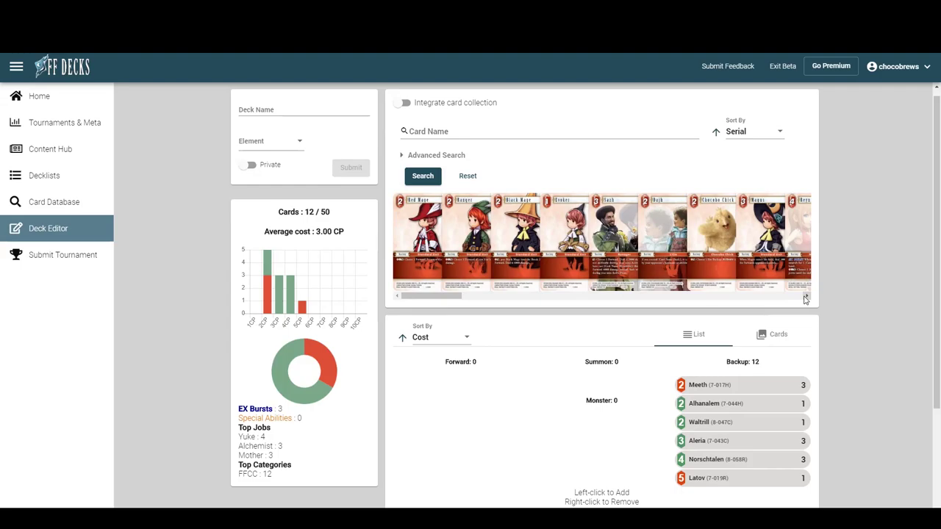
{"action": "left_click", "coordinate": [806, 297]}
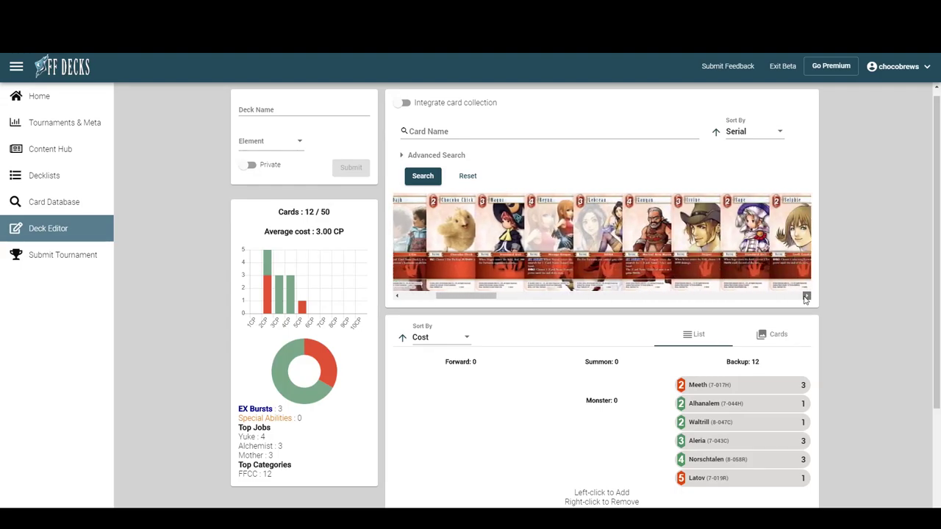
{"action": "left_click", "coordinate": [639, 297]}
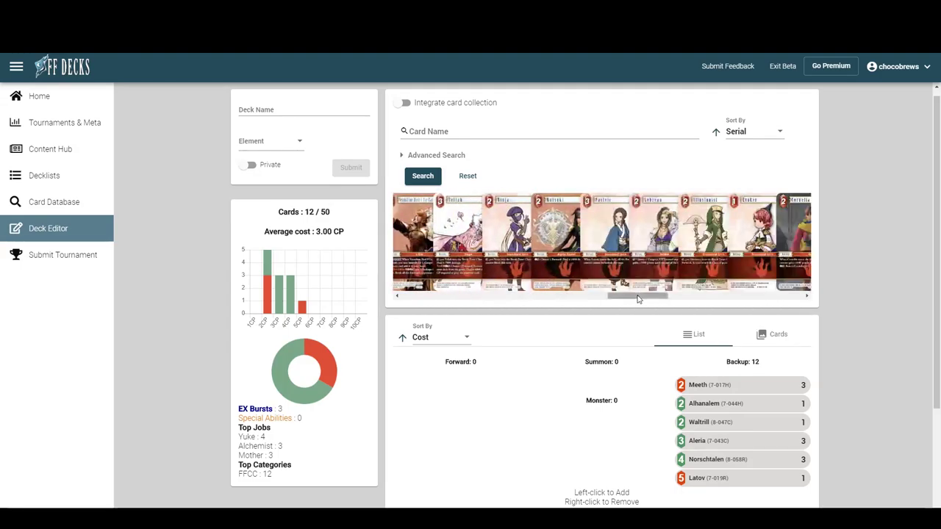
{"action": "left_click_drag", "start_coordinate": [630, 299], "coordinate": [711, 288]}
{"action": "scroll", "coordinate": [662, 262], "scroll_direction": "right", "scroll_amount": 5}
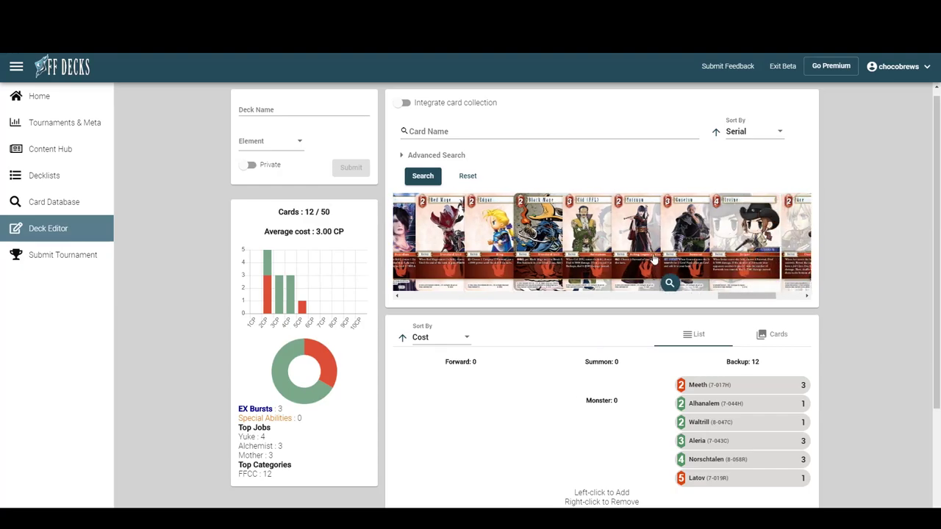
{"action": "left_click", "coordinate": [625, 283]}
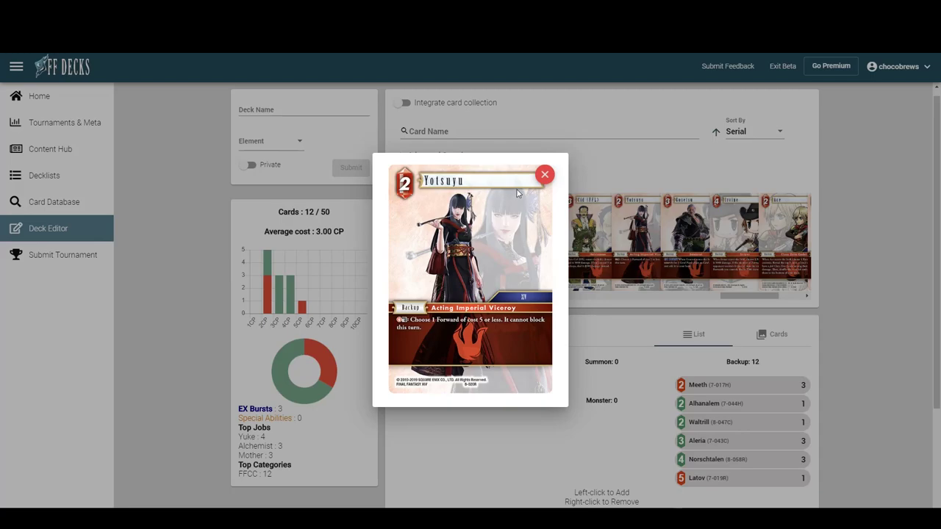
{"action": "left_click", "coordinate": [545, 175]}
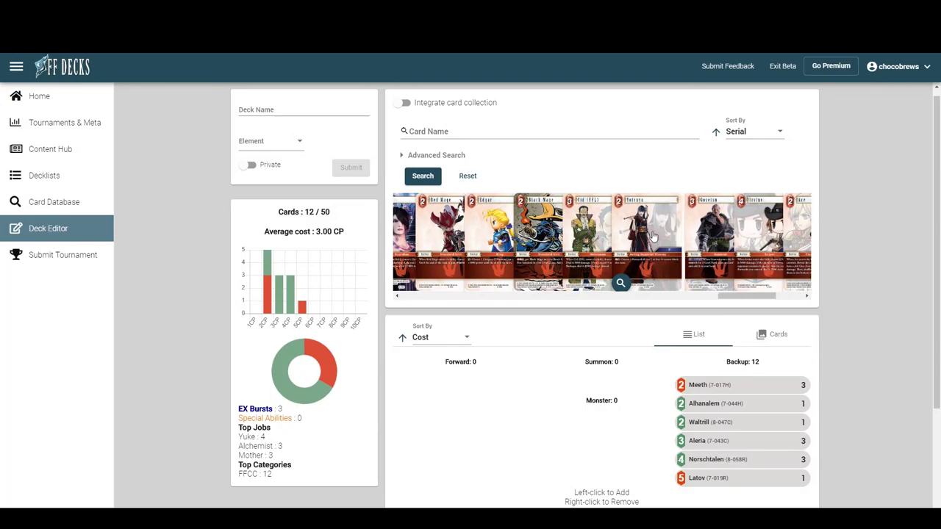
{"action": "left_click_drag", "start_coordinate": [730, 297], "coordinate": [757, 298]}
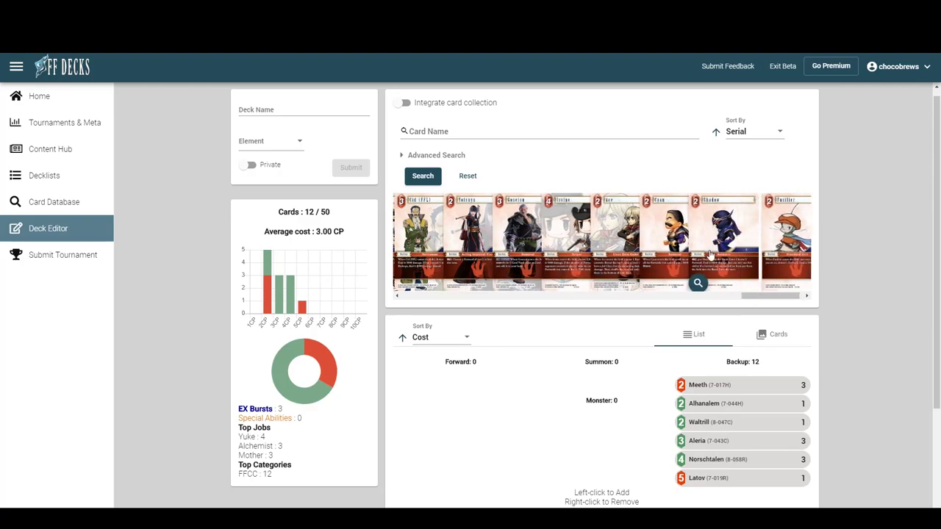
{"action": "left_click_drag", "start_coordinate": [747, 298], "coordinate": [698, 302]}
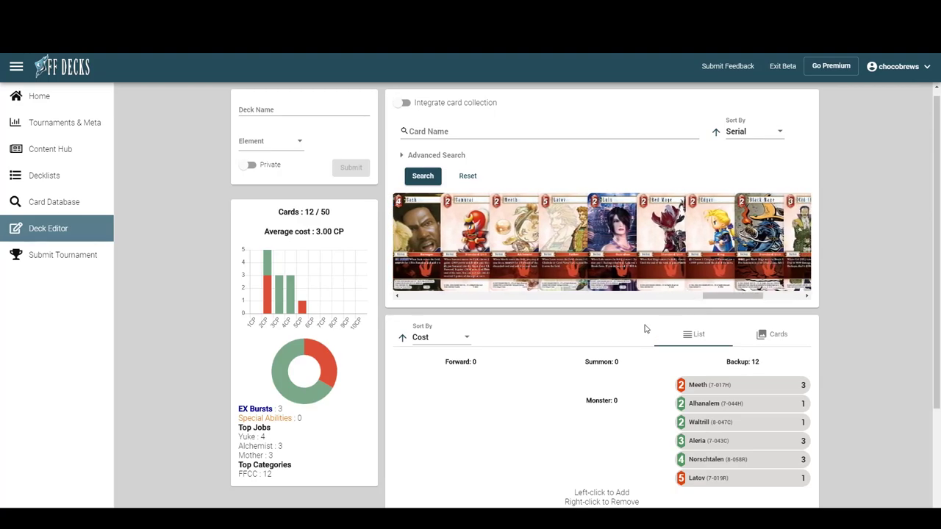
Examine the damage-dealing Fire Backups Irvine, Black Waltz 2 and Vivi among the search results
{"action": "left_click_drag", "start_coordinate": [718, 295], "coordinate": [792, 296]}
{"action": "left_click", "coordinate": [504, 277]}
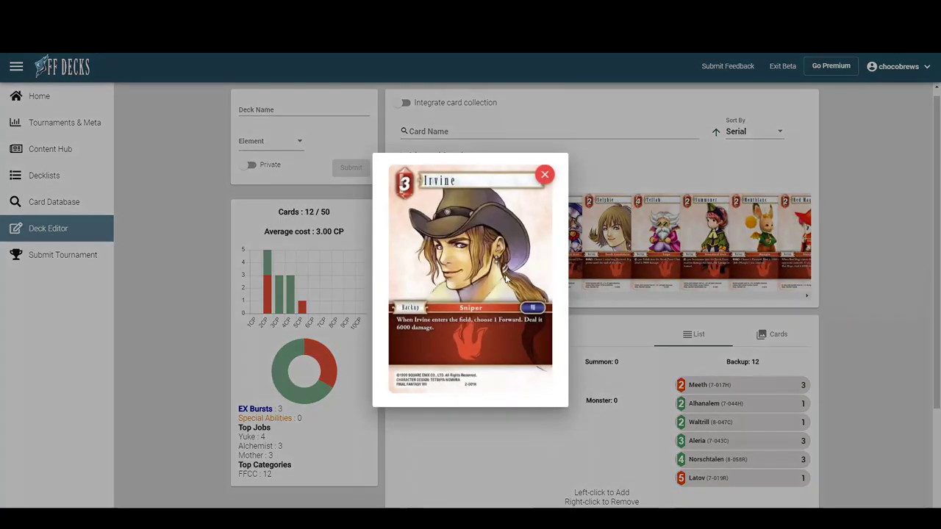
{"action": "left_click", "coordinate": [544, 176]}
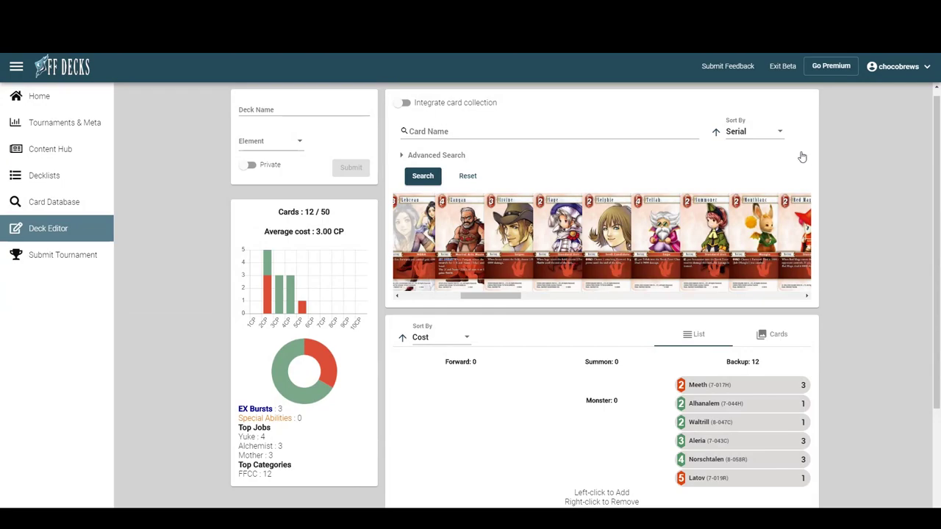
{"action": "left_click_drag", "start_coordinate": [499, 295], "coordinate": [547, 299]}
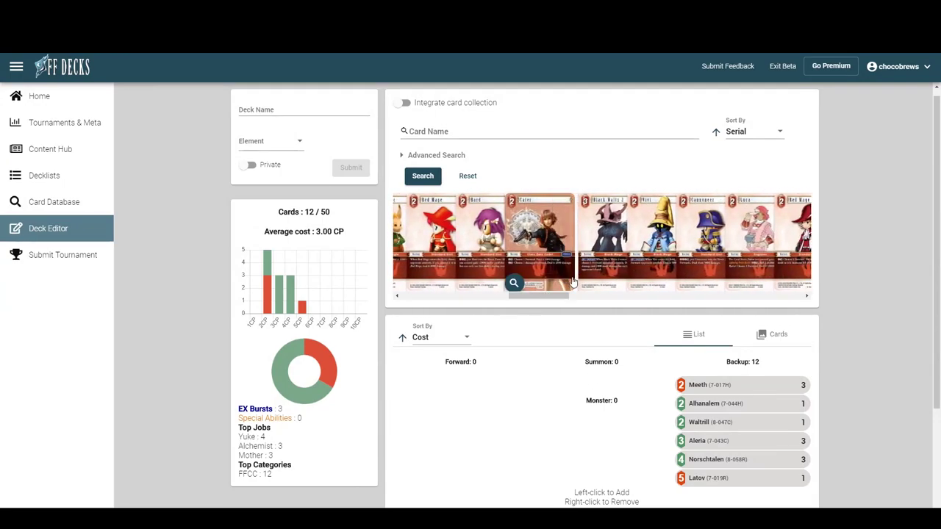
{"action": "left_click", "coordinate": [563, 279]}
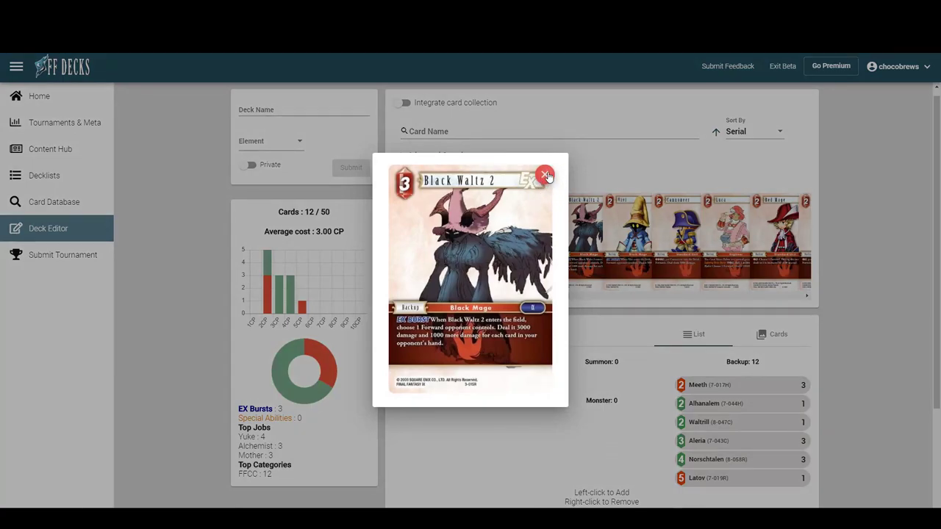
{"action": "left_click", "coordinate": [546, 175]}
{"action": "left_click", "coordinate": [613, 283]}
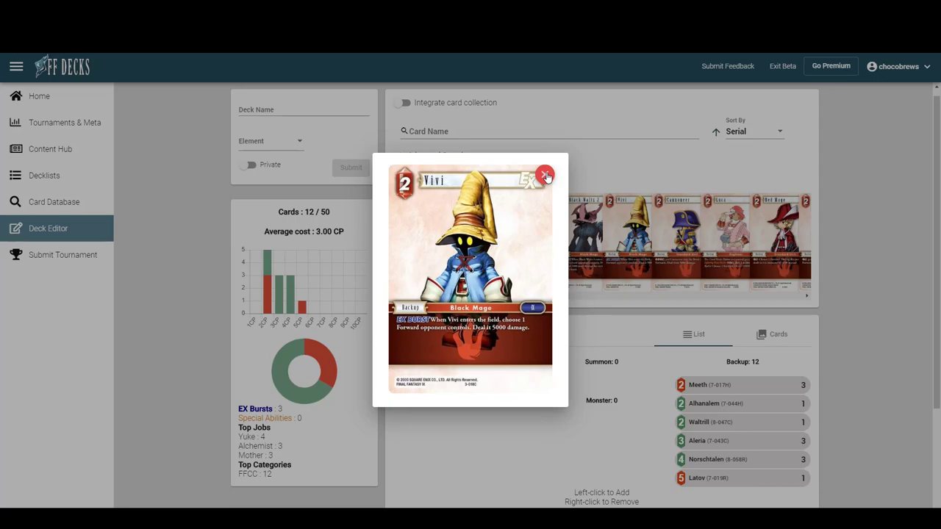
{"action": "left_click", "coordinate": [546, 175]}
{"action": "left_click_drag", "start_coordinate": [538, 294], "coordinate": [602, 294]}
Search by card name for Vivi (3-017L) and add one copy to the deck
{"action": "left_click", "coordinate": [476, 129]}
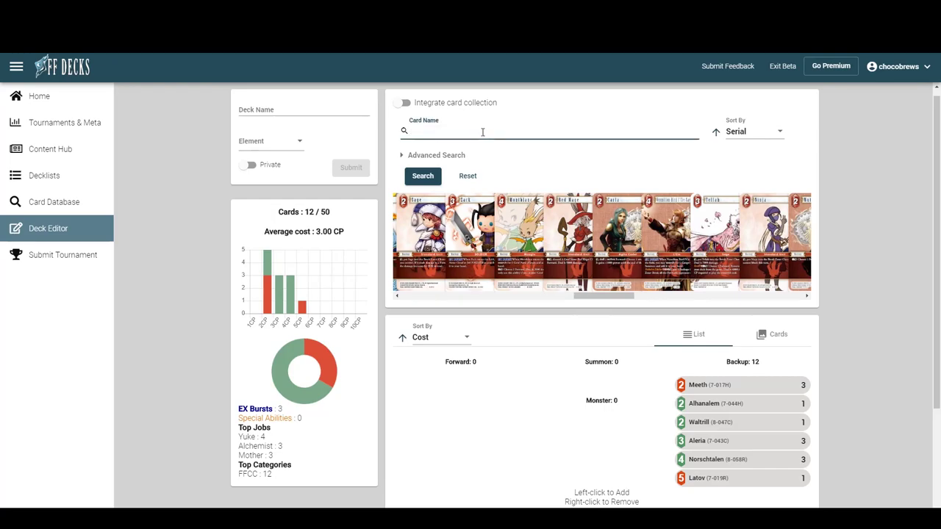
{"action": "type", "text": "viv"}
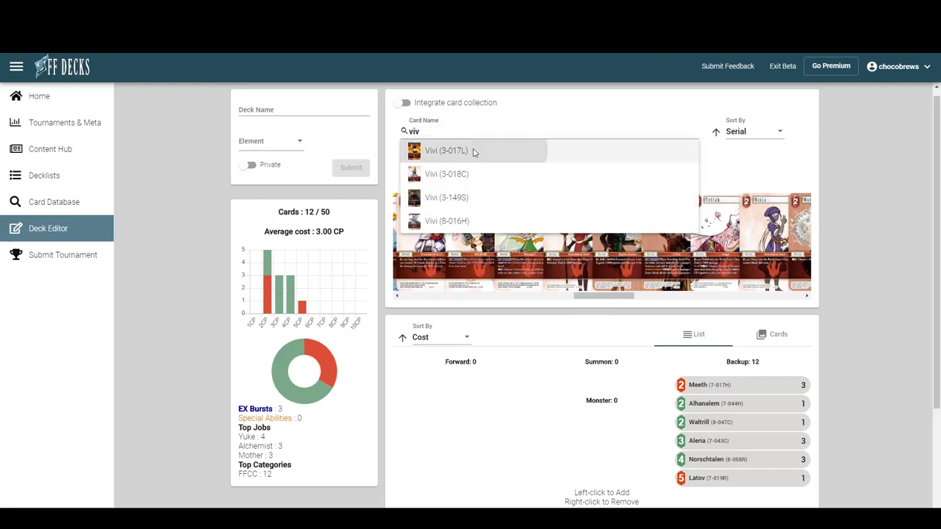
{"action": "left_click", "coordinate": [474, 151]}
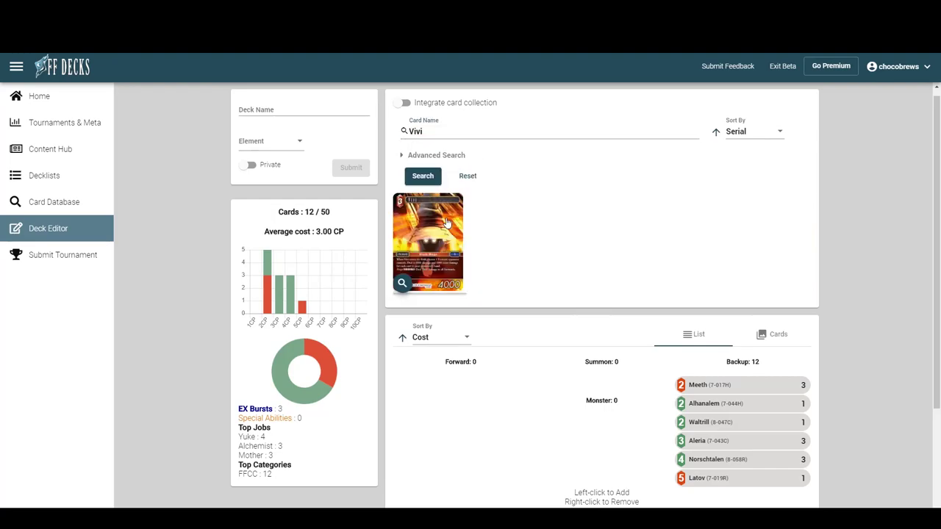
Find Yuri (7-128H) by name, add three copies to the deck, and clear the Fire and Backup filters
{"action": "left_click", "coordinate": [438, 156]}
{"action": "double_click", "coordinate": [434, 133]}
{"action": "type", "text": "yuri"}
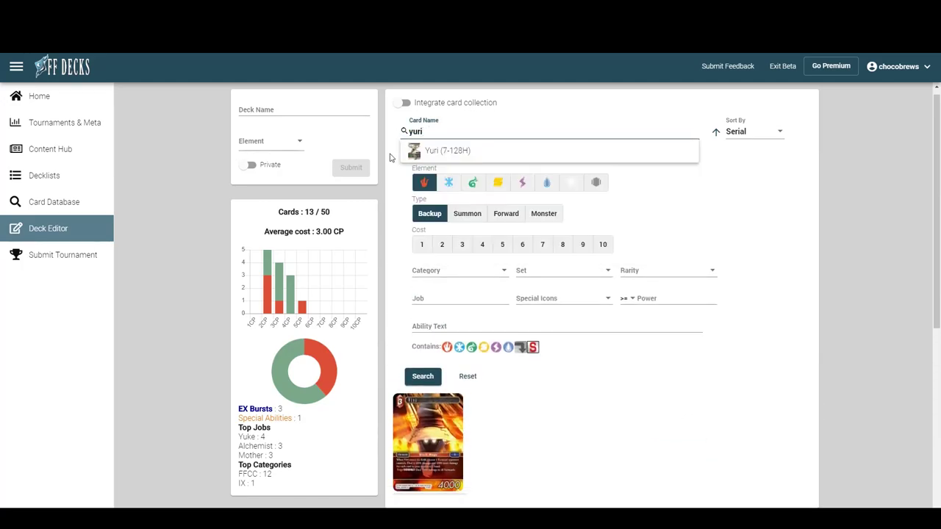
{"action": "key", "text": "Tab"}
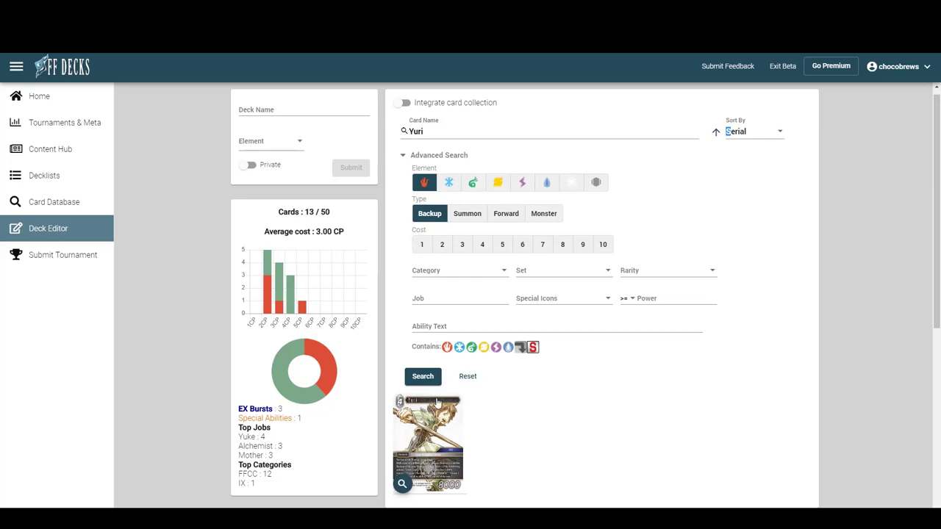
{"action": "left_click", "coordinate": [424, 182]}
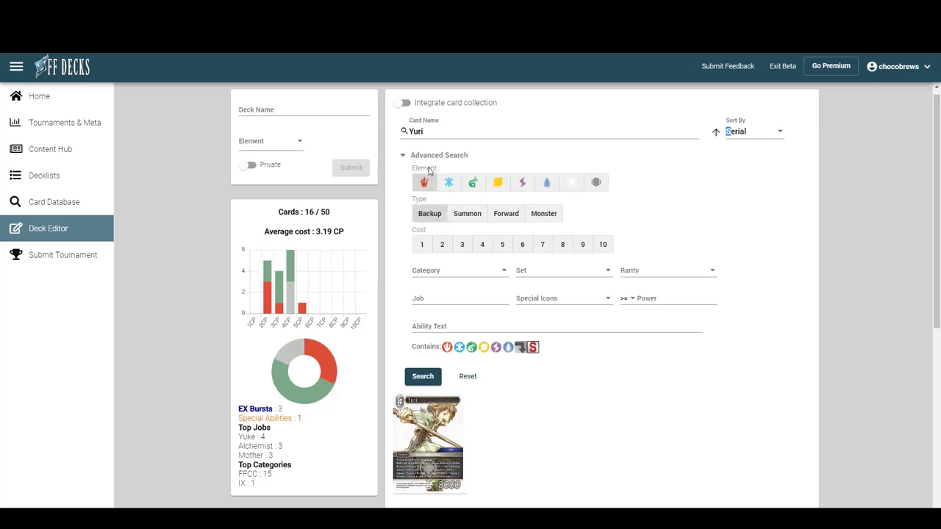
{"action": "left_click", "coordinate": [410, 154]}
Find Chelinka (7-054L) by name and add three copies to the deck
{"action": "type", "text": "che"}
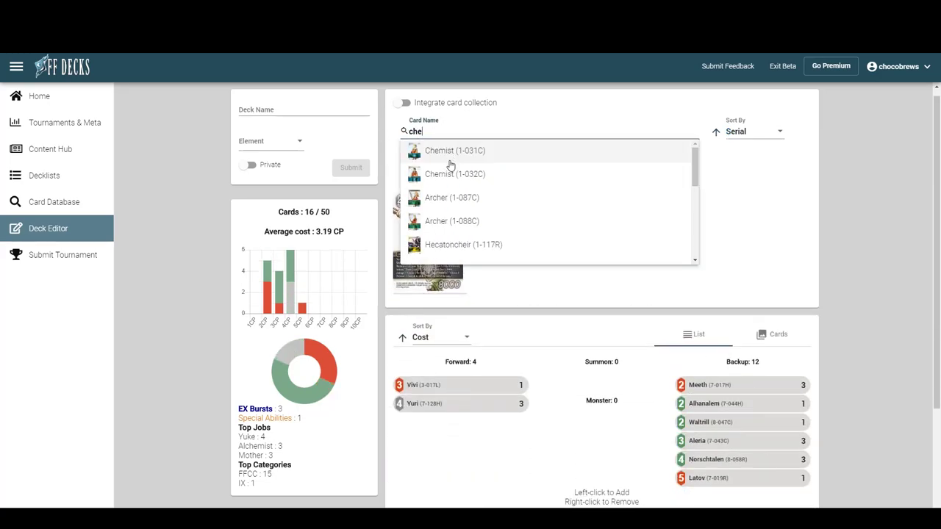
{"action": "scroll", "coordinate": [453, 206], "scroll_direction": "down", "scroll_amount": 1}
{"action": "scroll", "coordinate": [453, 192], "scroll_direction": "down", "scroll_amount": 2}
{"action": "type", "text": "li"}
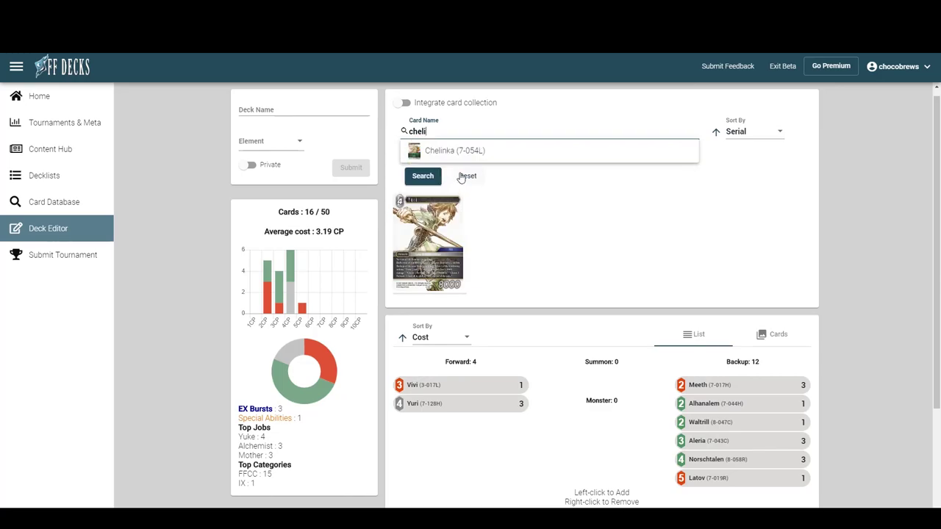
{"action": "key", "text": "Tab"}
{"action": "left_click", "coordinate": [428, 237]}
{"action": "double_click", "coordinate": [429, 237]}
{"action": "left_click_drag", "start_coordinate": [441, 132], "coordinate": [425, 132]}
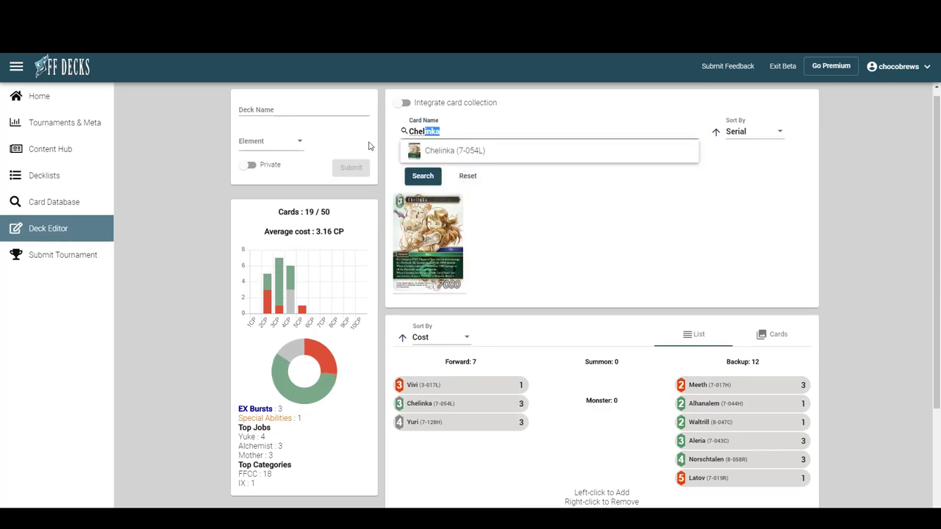
Find Phoenix (5-019L) by name and add three copies to the deck
{"action": "key", "text": "ctrl+a"}
{"action": "type", "text": "pho"}
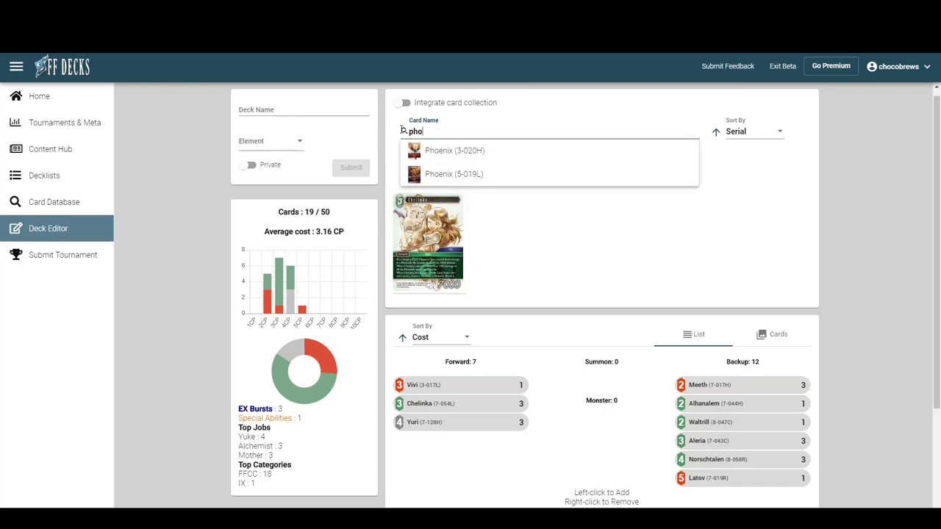
{"action": "type", "text": "e"}
{"action": "left_click", "coordinate": [454, 173]}
{"action": "left_click", "coordinate": [488, 228]}
{"action": "left_click", "coordinate": [489, 228]}
{"action": "left_click", "coordinate": [488, 228]}
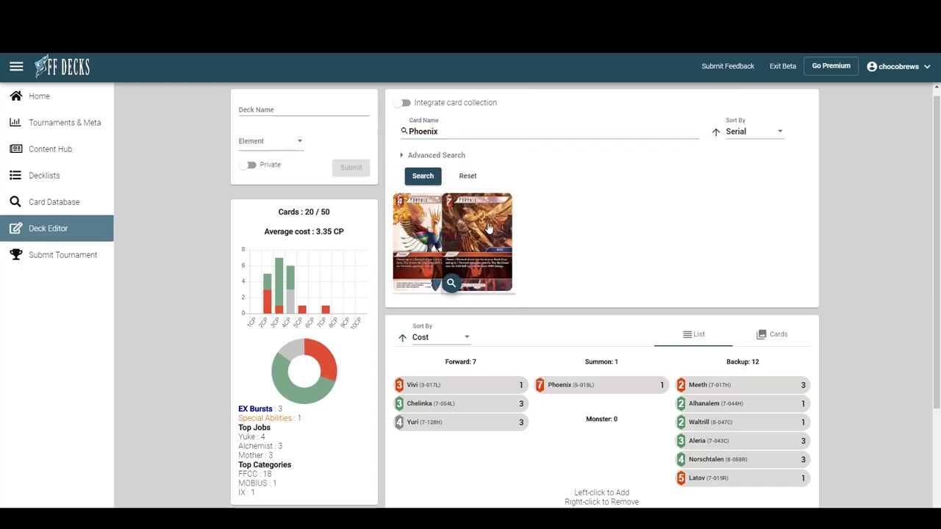
Find Diabolos (5-062L) by name and add three copies to the deck
{"action": "left_click", "coordinate": [443, 134]}
{"action": "key", "text": "ctrl+a"}
{"action": "type", "text": "d"}
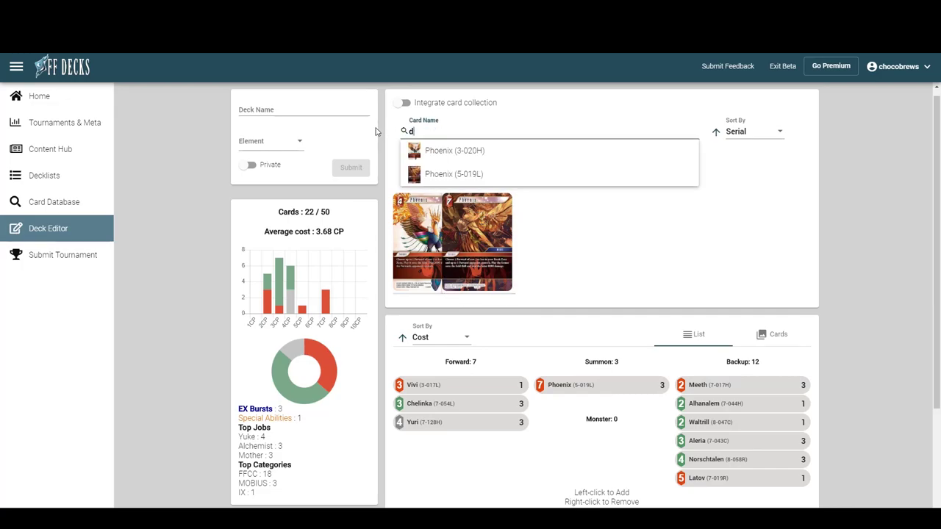
{"action": "type", "text": "iabolo"}
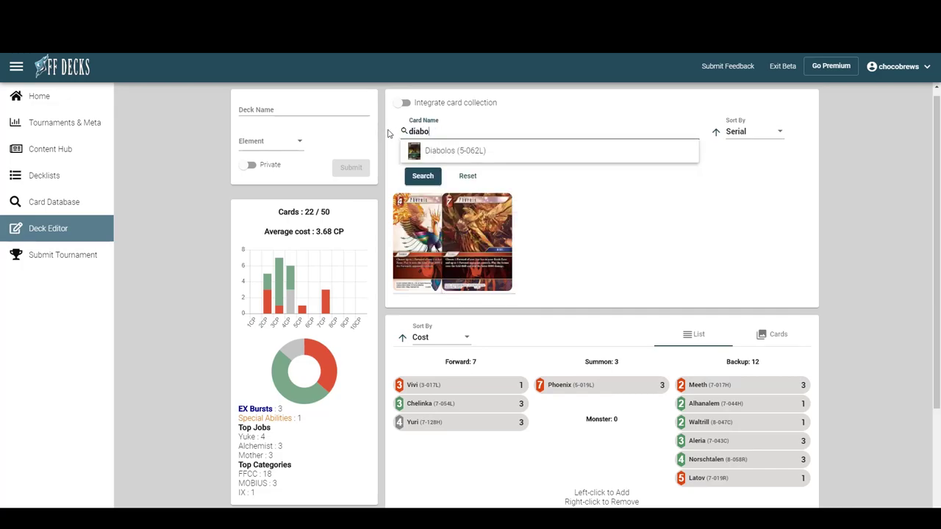
{"action": "left_click", "coordinate": [434, 150]}
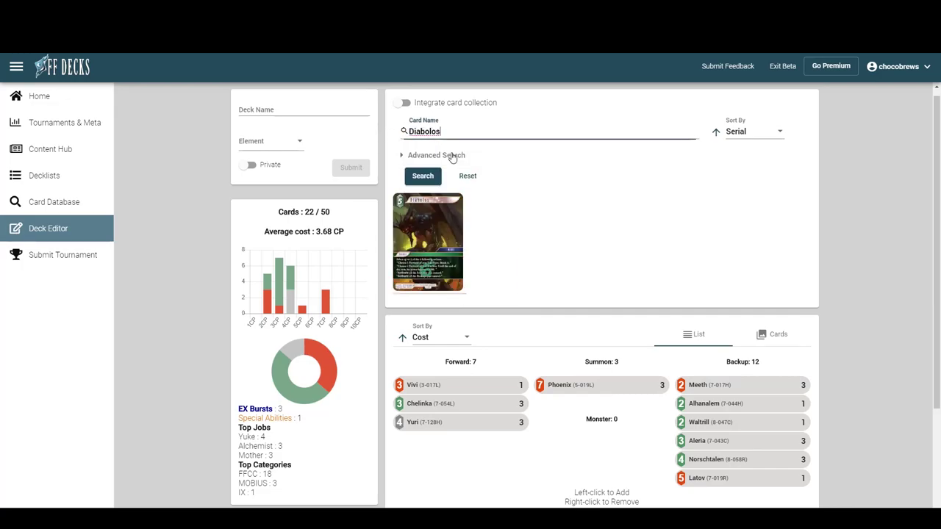
{"action": "triple_click", "coordinate": [441, 231]}
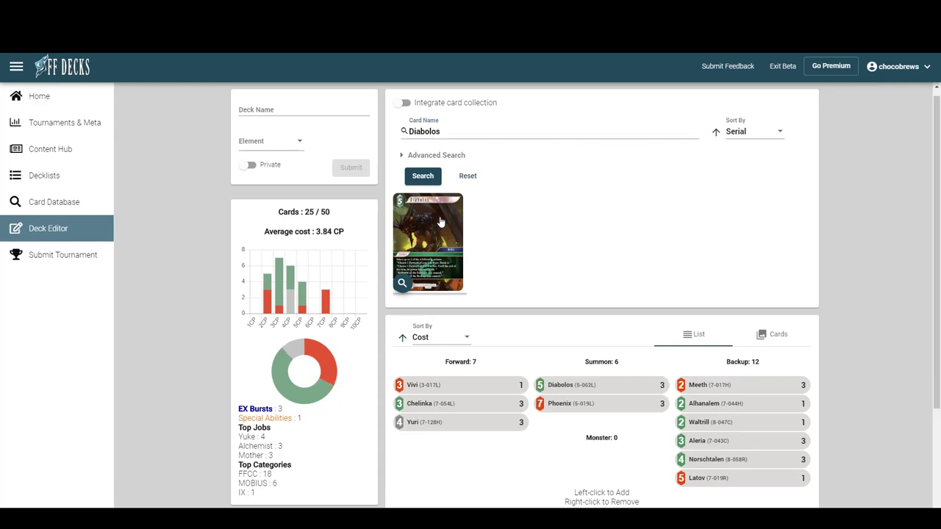
Search by name for Y'shtola and add two copies of Y'shtola (5-068L) to the deck
{"action": "left_click", "coordinate": [443, 133]}
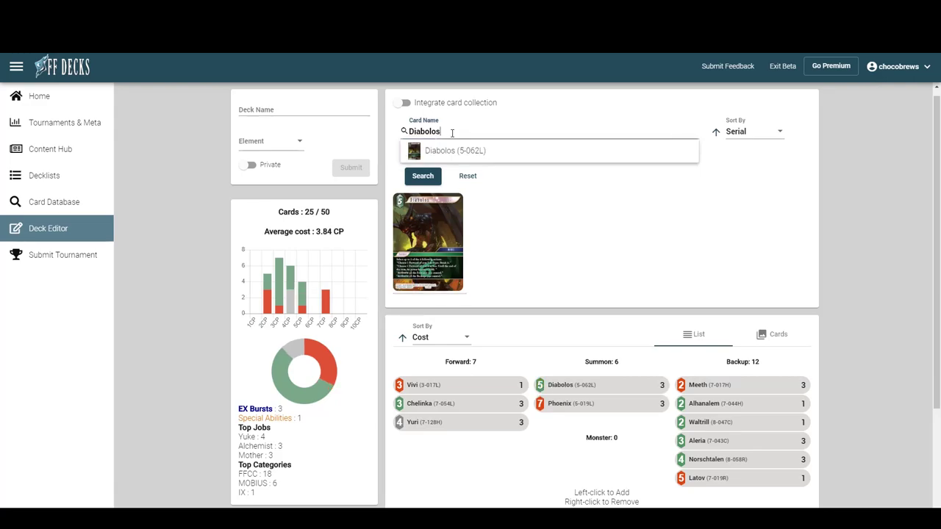
{"action": "left_click_drag", "start_coordinate": [447, 133], "coordinate": [379, 137]}
{"action": "key", "text": "BackSpace"}
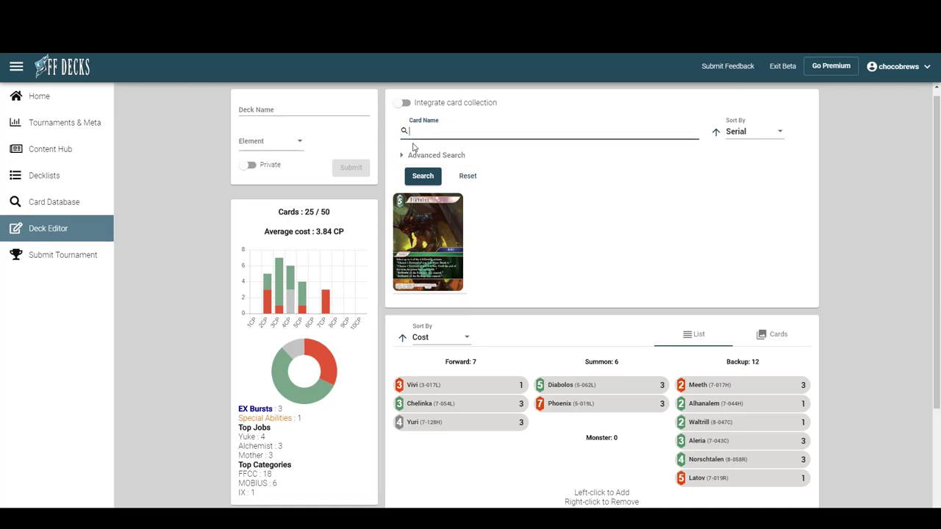
{"action": "type", "text": "y"}
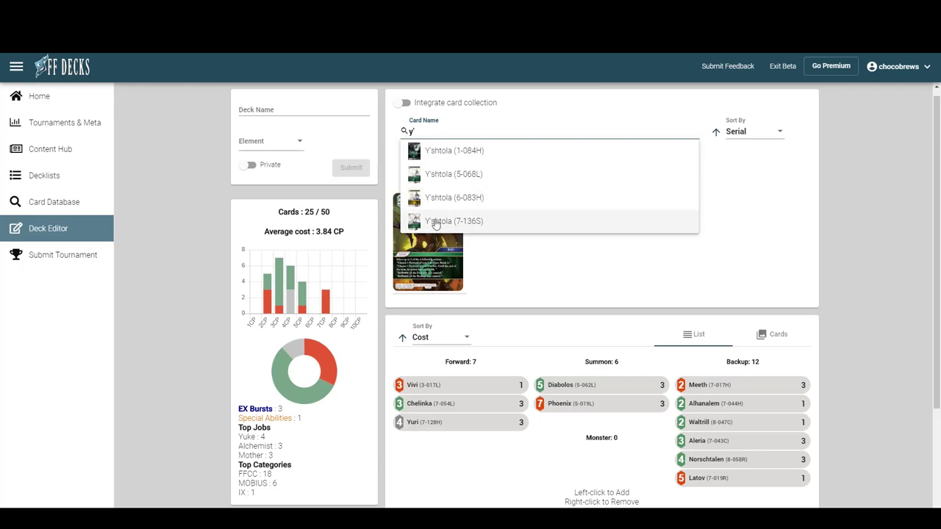
{"action": "left_click", "coordinate": [435, 184]}
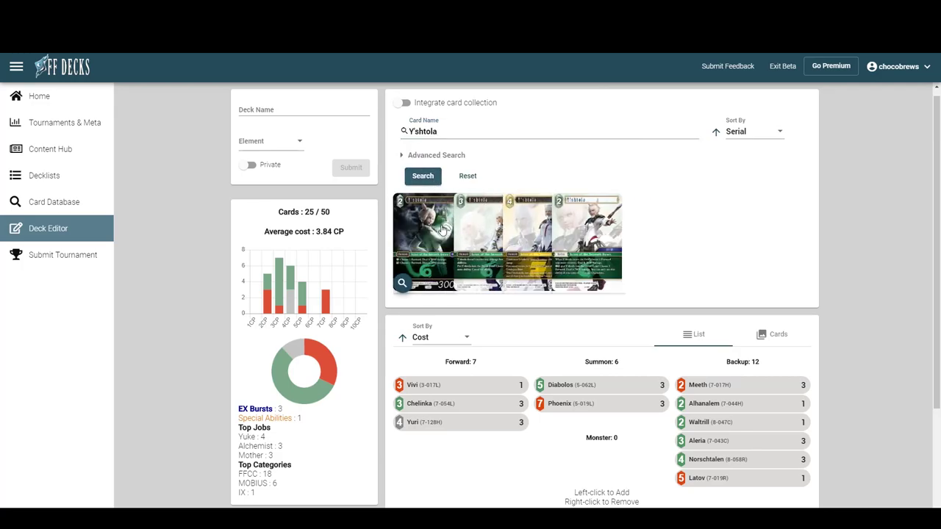
{"action": "left_click", "coordinate": [498, 220]}
{"action": "left_click", "coordinate": [497, 221]}
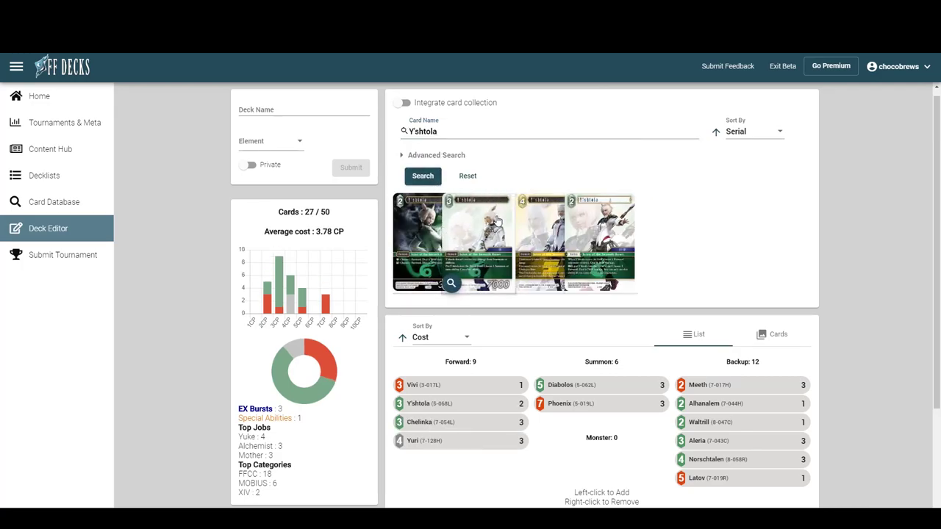
Find Aerith (8-049L) by name, read its enlarged card, and add one copy to the deck
{"action": "left_click_drag", "start_coordinate": [443, 133], "coordinate": [390, 131]}
{"action": "key", "text": "BackSpace"}
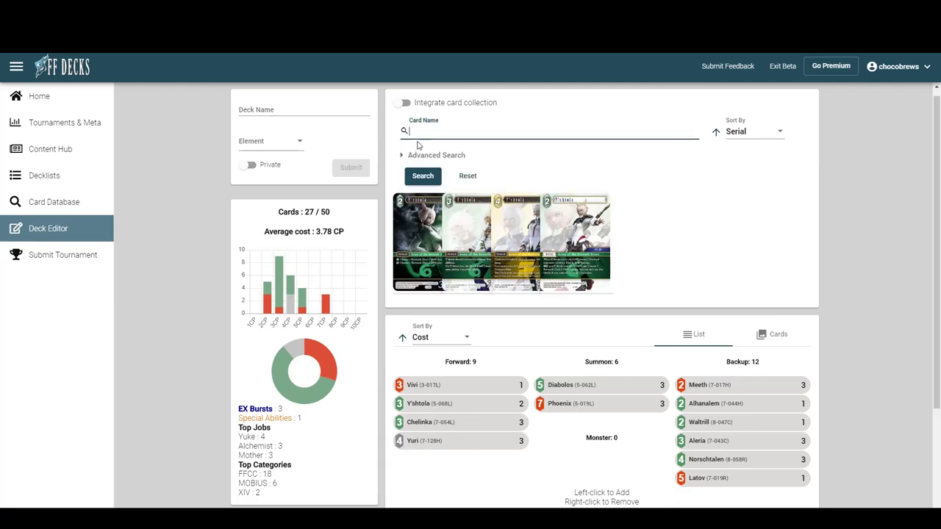
{"action": "left_click", "coordinate": [414, 154]}
{"action": "left_click", "coordinate": [456, 131]}
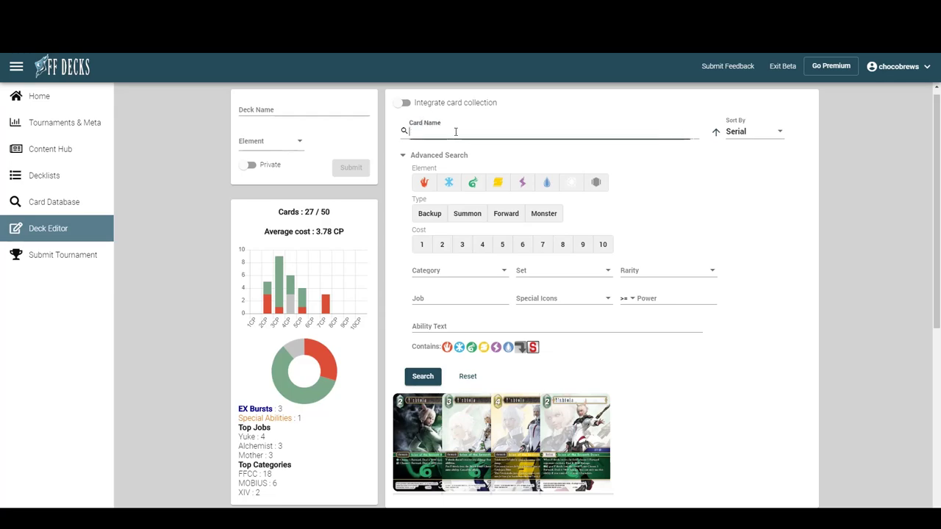
{"action": "left_click", "coordinate": [406, 155]}
{"action": "left_click", "coordinate": [423, 131]}
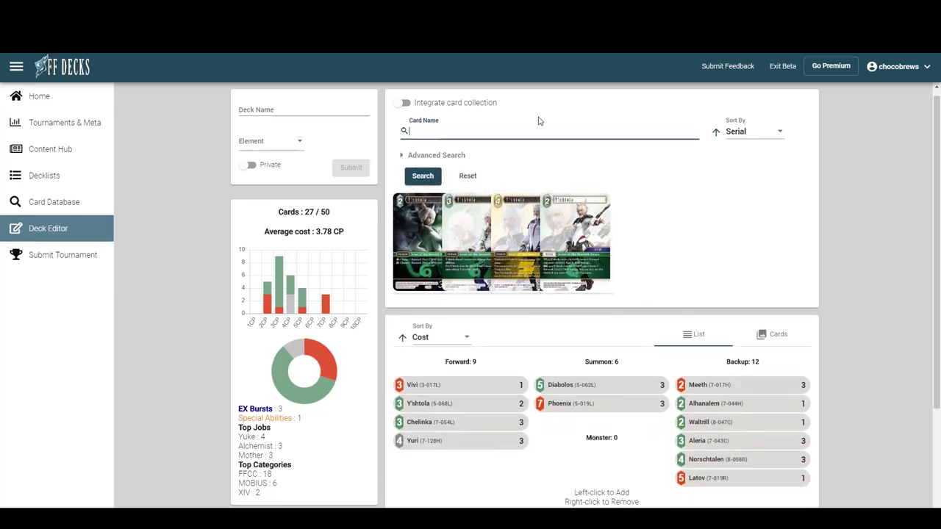
{"action": "type", "text": "aer"}
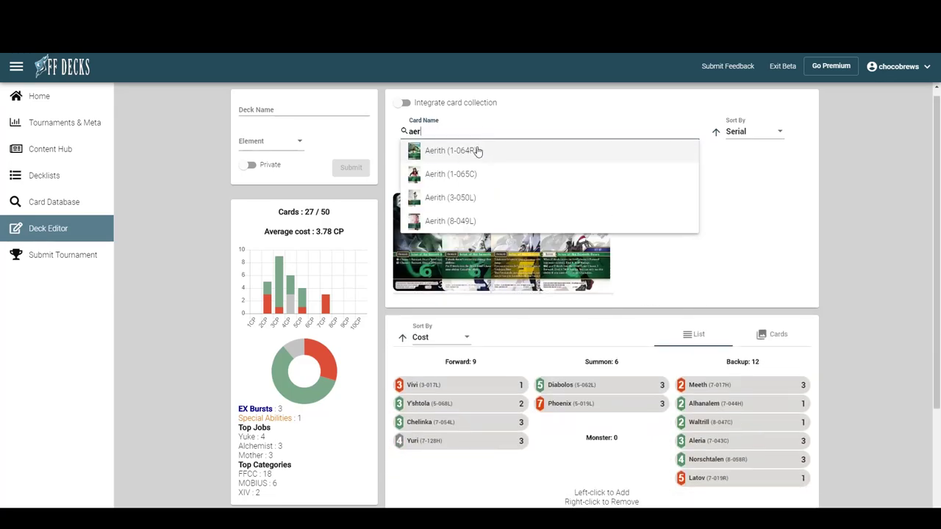
{"action": "left_click", "coordinate": [432, 225]}
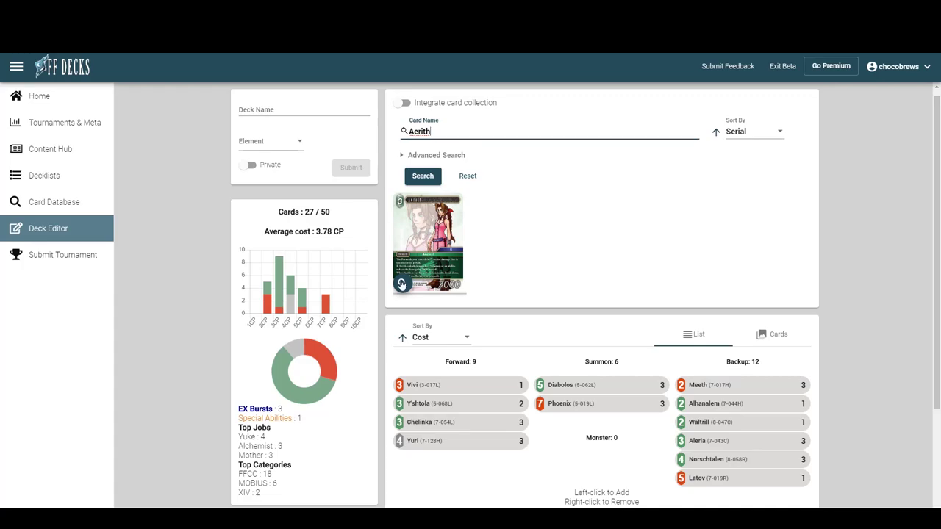
{"action": "left_click", "coordinate": [402, 283]}
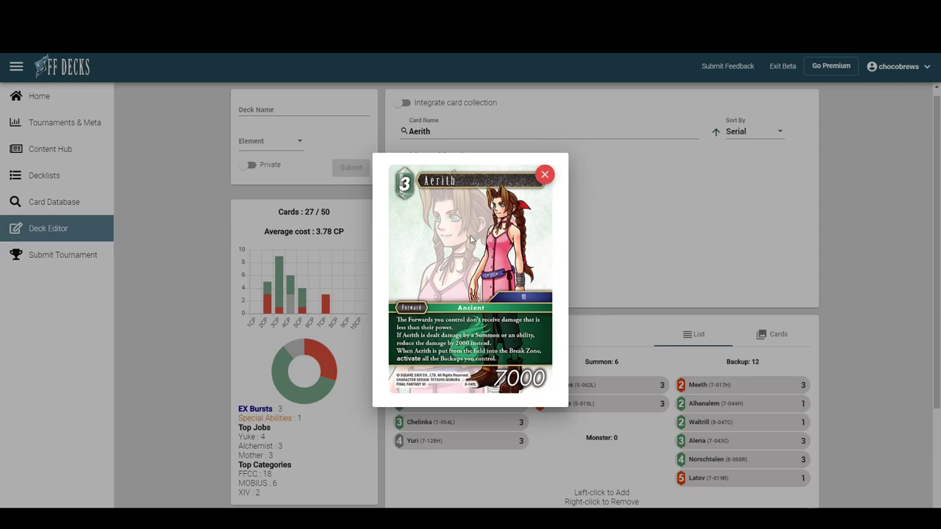
{"action": "left_click", "coordinate": [548, 177]}
{"action": "left_click", "coordinate": [460, 213]}
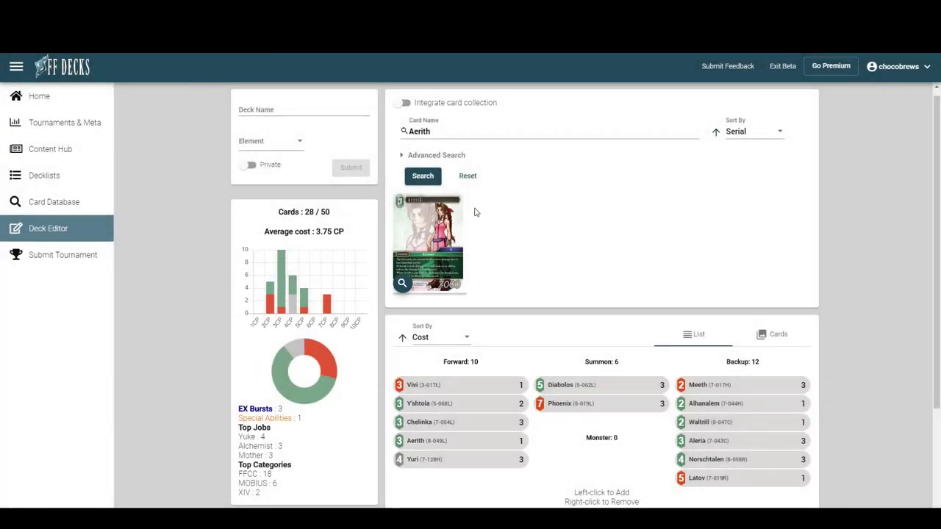
Clear the card name and search for Fire and Wind Forwards that cost 3
{"action": "double_click", "coordinate": [419, 131]}
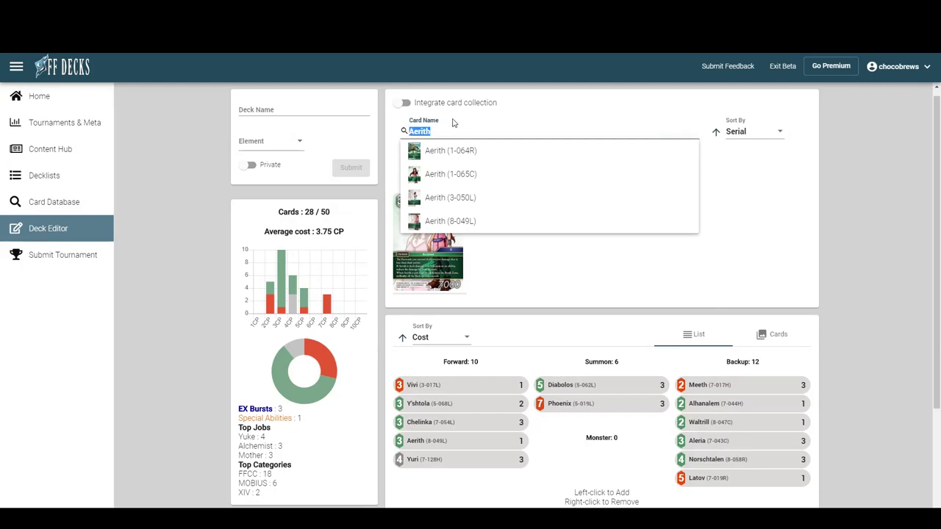
{"action": "key", "text": "BackSpace"}
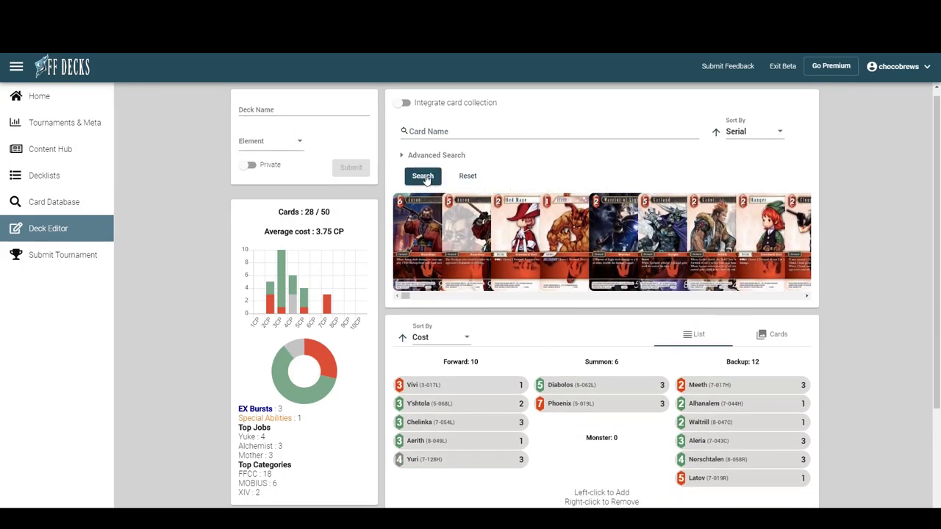
{"action": "left_click", "coordinate": [430, 155]}
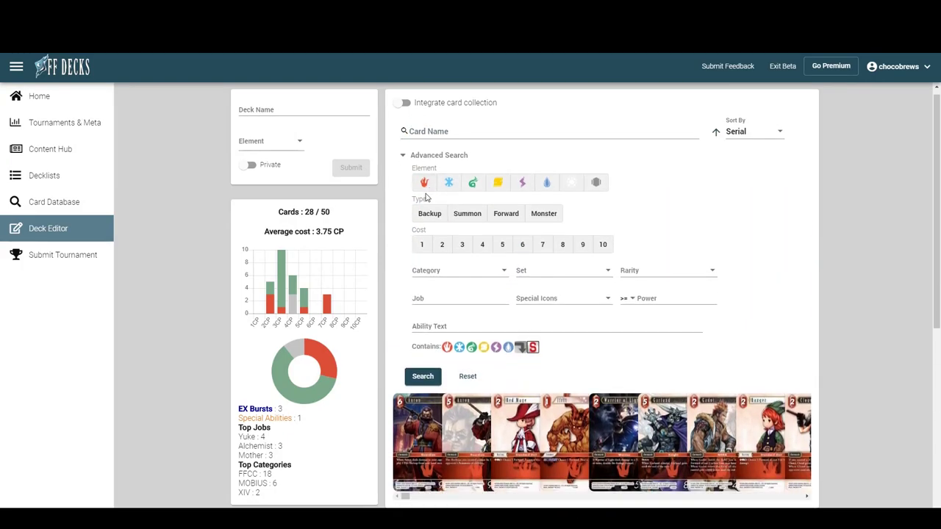
{"action": "left_click", "coordinate": [472, 181]}
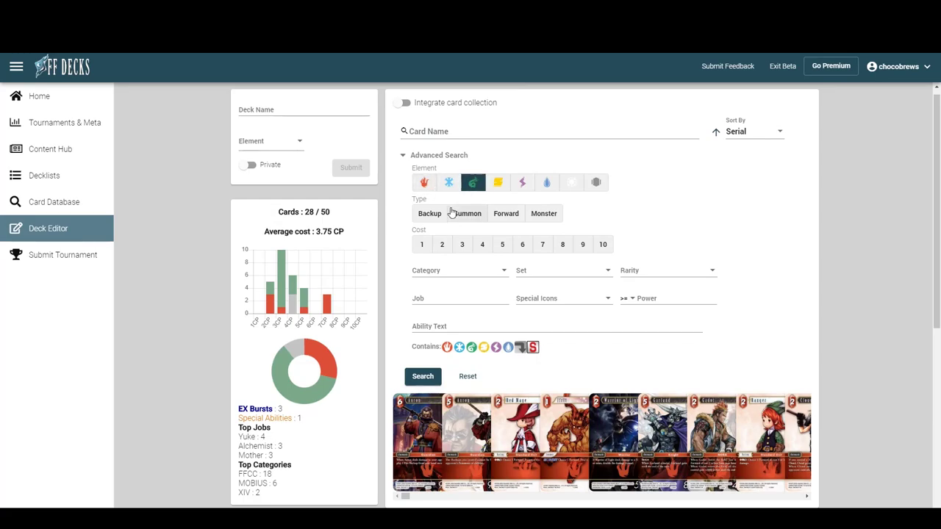
{"action": "left_click", "coordinate": [424, 183]}
{"action": "left_click", "coordinate": [501, 213]}
{"action": "left_click", "coordinate": [460, 245]}
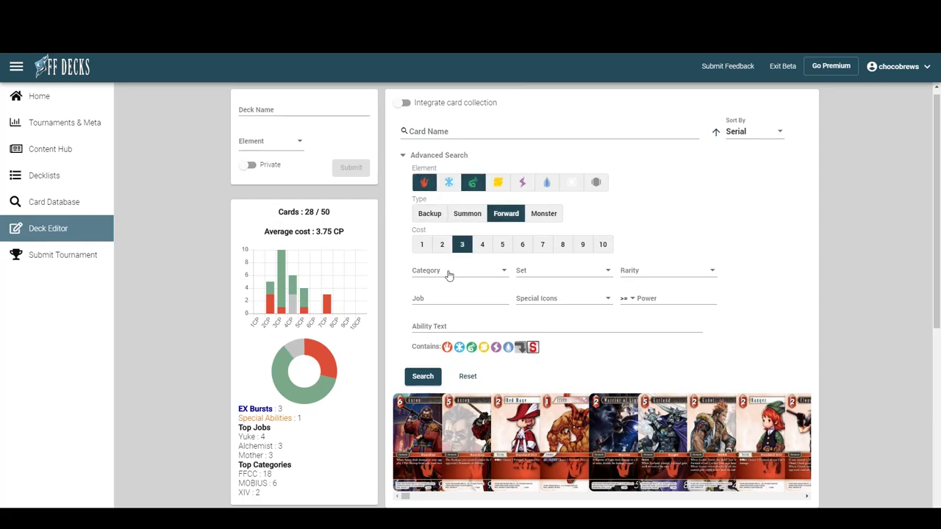
{"action": "left_click", "coordinate": [423, 376]}
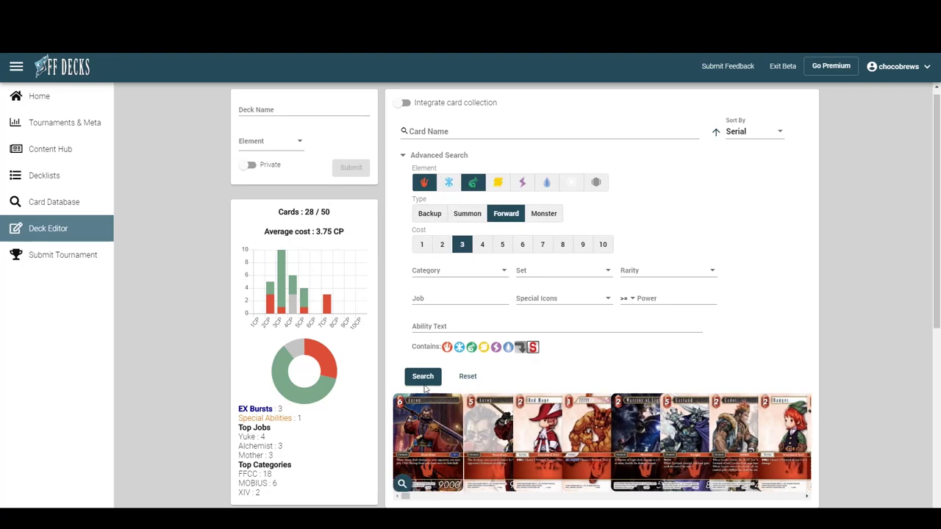
Browse the cost-3 Forward results and add three copies of Zidane (3-056H) to the deck
{"action": "left_click", "coordinate": [403, 154]}
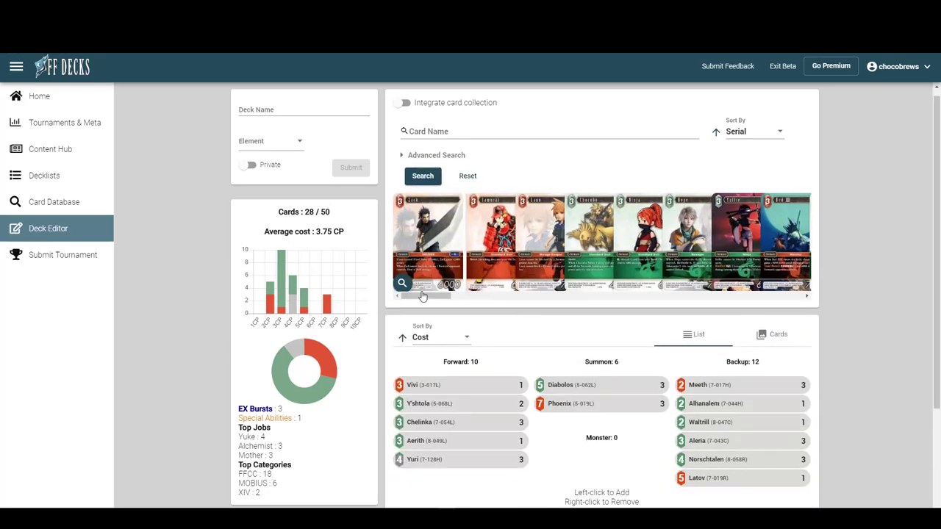
{"action": "left_click_drag", "start_coordinate": [424, 298], "coordinate": [507, 297]}
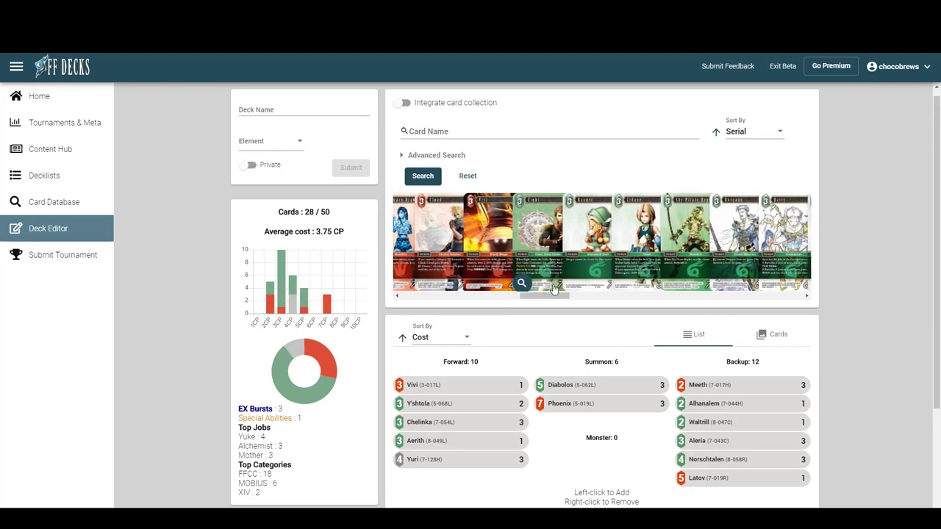
{"action": "triple_click", "coordinate": [648, 228]}
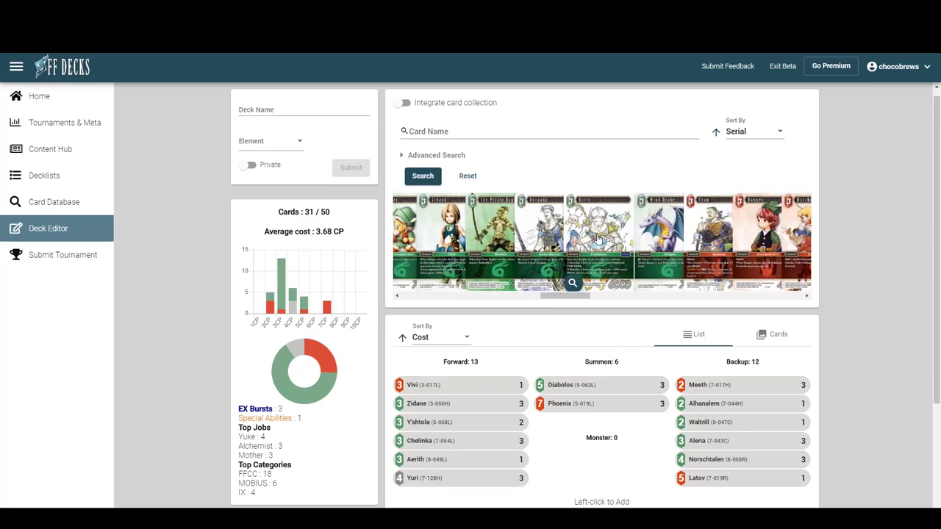
Read the enlarged Bartz (3-065L) card, review the deck's Forwards, and add one copy of Bartz
{"action": "left_click", "coordinate": [574, 283]}
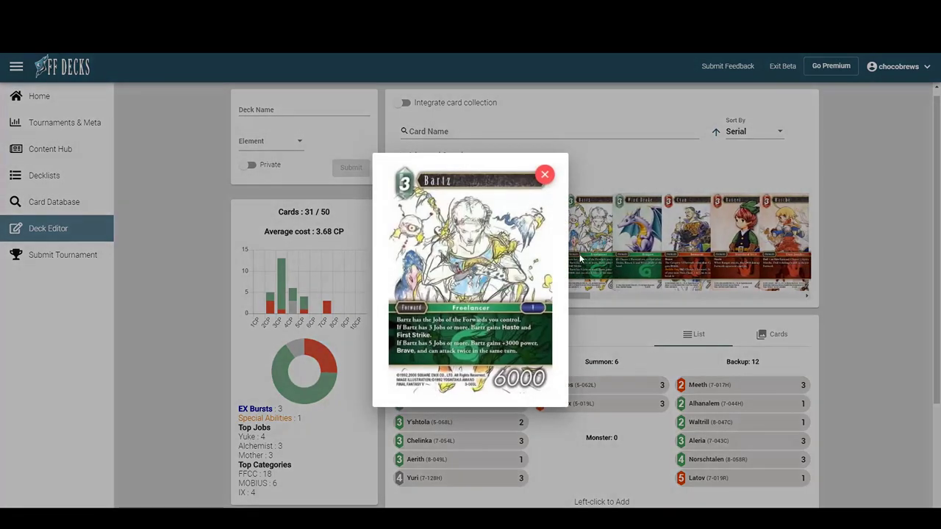
{"action": "left_click", "coordinate": [545, 175]}
{"action": "scroll", "coordinate": [482, 330], "scroll_direction": "down", "scroll_amount": 2}
{"action": "mouse_move", "coordinate": [476, 239]}
{"action": "mouse_move", "coordinate": [466, 285]}
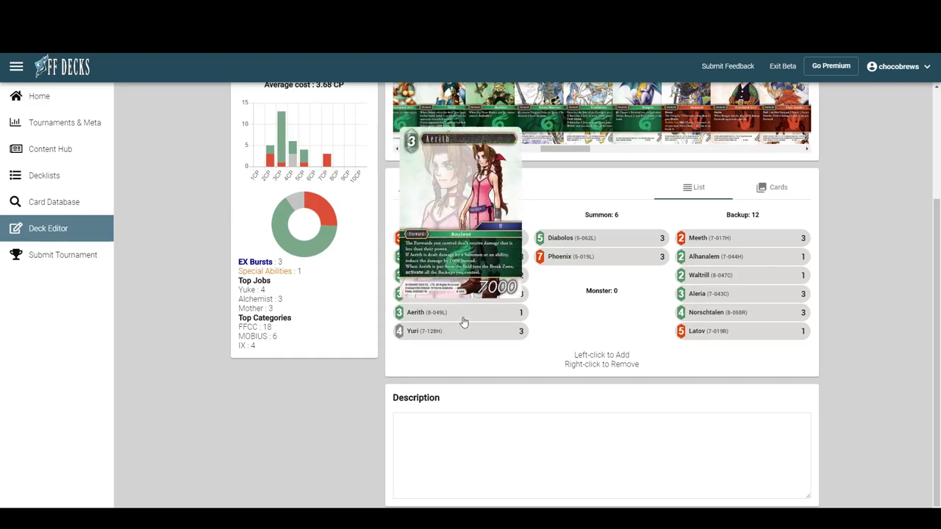
{"action": "scroll", "coordinate": [458, 332], "scroll_direction": "up", "scroll_amount": 2}
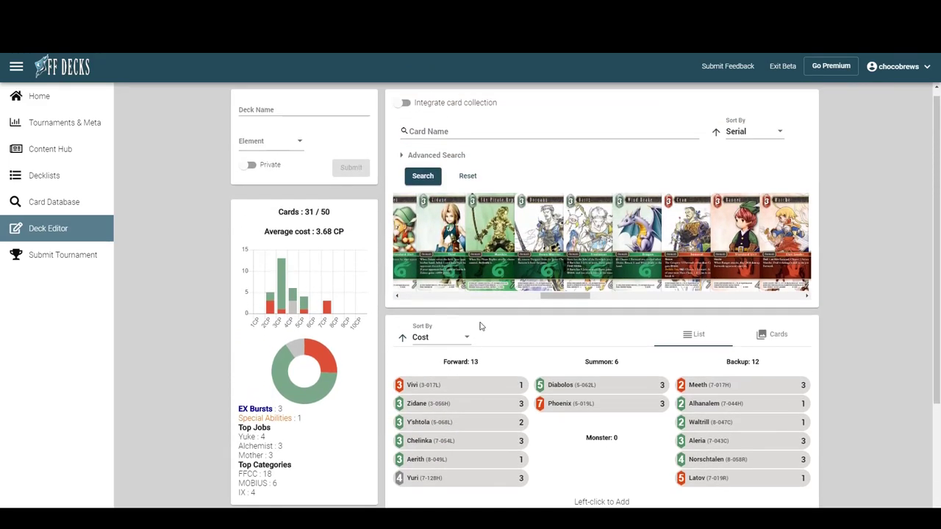
{"action": "scroll", "coordinate": [514, 309], "scroll_direction": "down", "scroll_amount": 1}
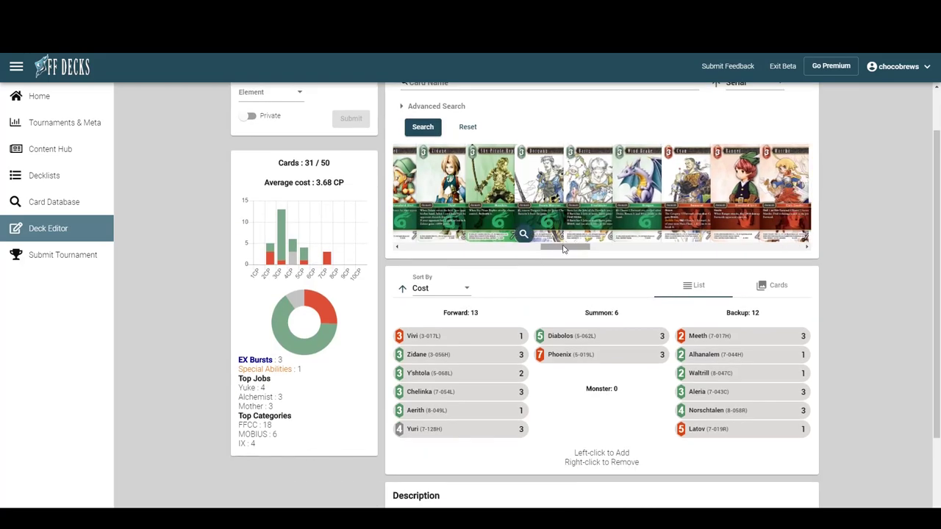
{"action": "left_click", "coordinate": [571, 240]}
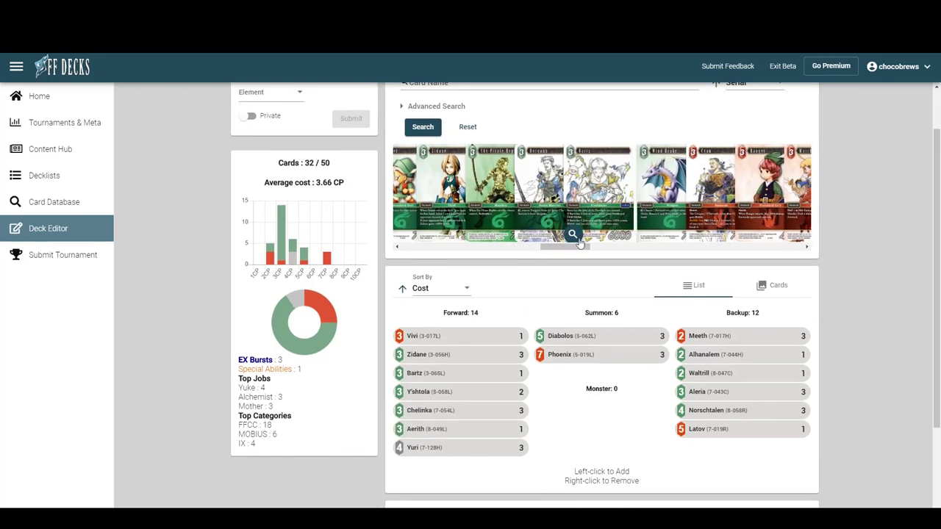
Browse more cost-3 Forward results and read the enlarged Chocobo (6000 power) and Adelle cards
{"action": "left_click_drag", "start_coordinate": [570, 249], "coordinate": [596, 249]}
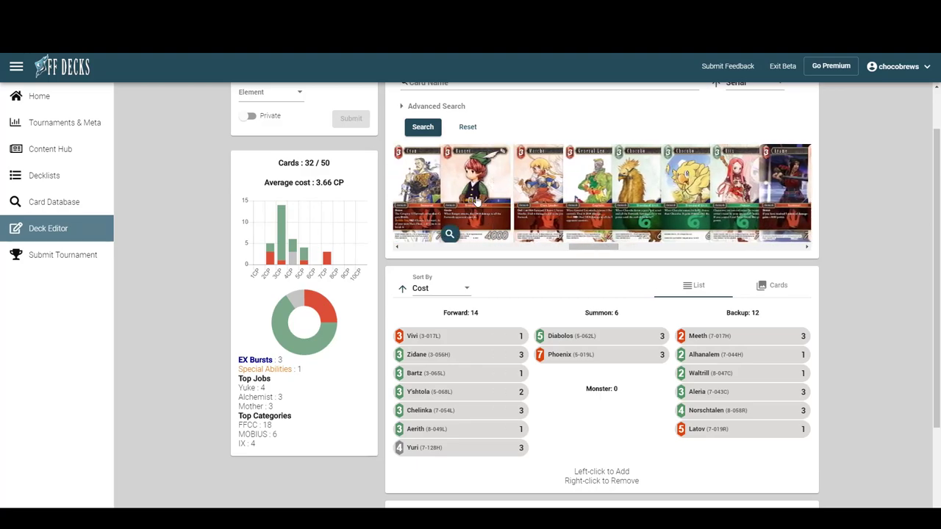
{"action": "left_click_drag", "start_coordinate": [593, 248], "coordinate": [607, 250]}
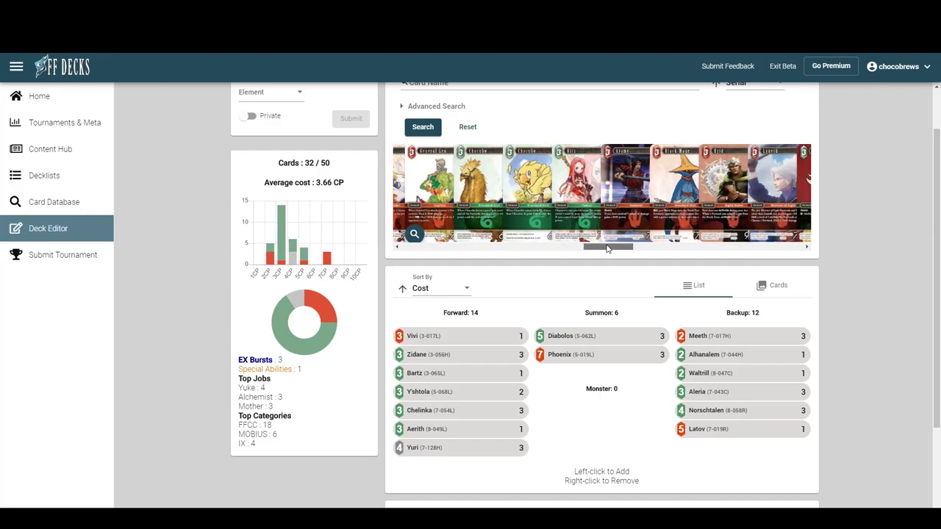
{"action": "left_click", "coordinate": [527, 234]}
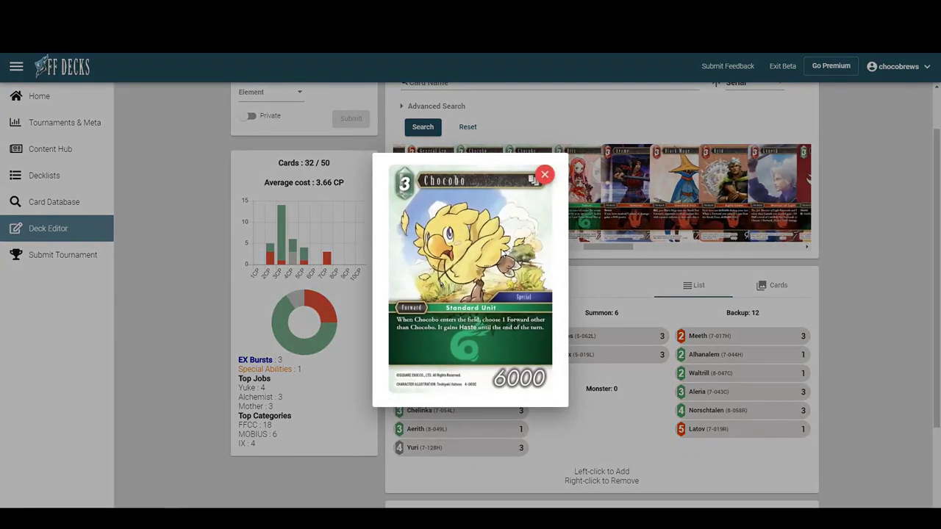
{"action": "left_click", "coordinate": [544, 176]}
{"action": "left_click_drag", "start_coordinate": [605, 249], "coordinate": [627, 249]}
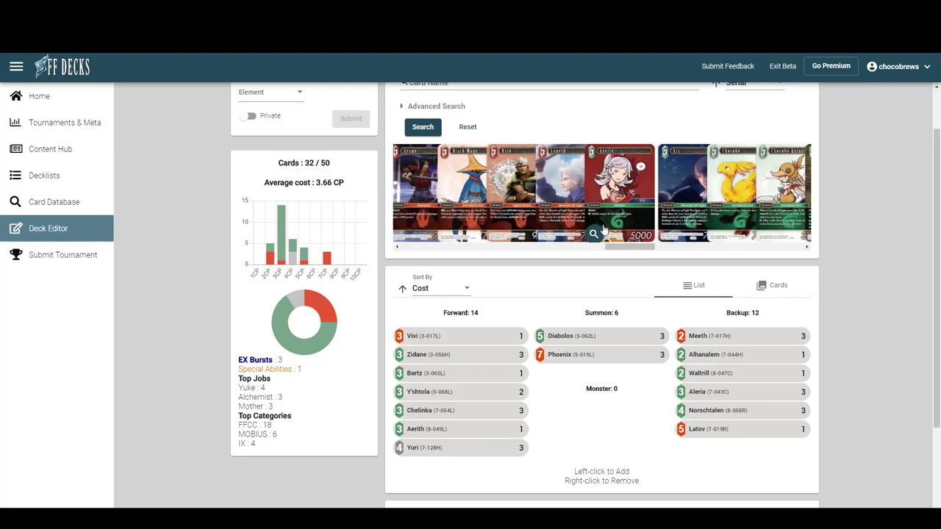
{"action": "left_click", "coordinate": [594, 235]}
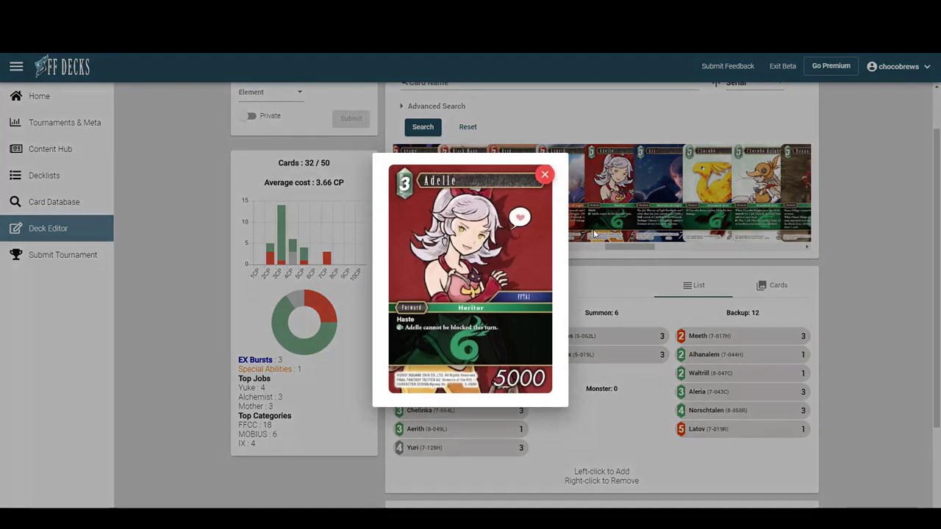
{"action": "left_click", "coordinate": [543, 178]}
Find Lyse (8-139S) further along the cost-3 results, read its enlarged card, and add two copies to the deck
{"action": "left_click_drag", "start_coordinate": [621, 248], "coordinate": [754, 256]}
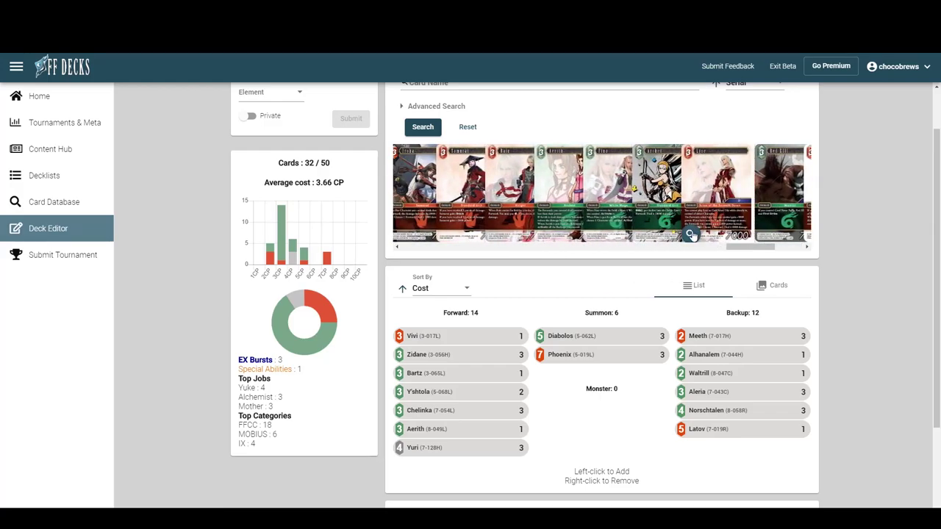
{"action": "left_click", "coordinate": [694, 235]}
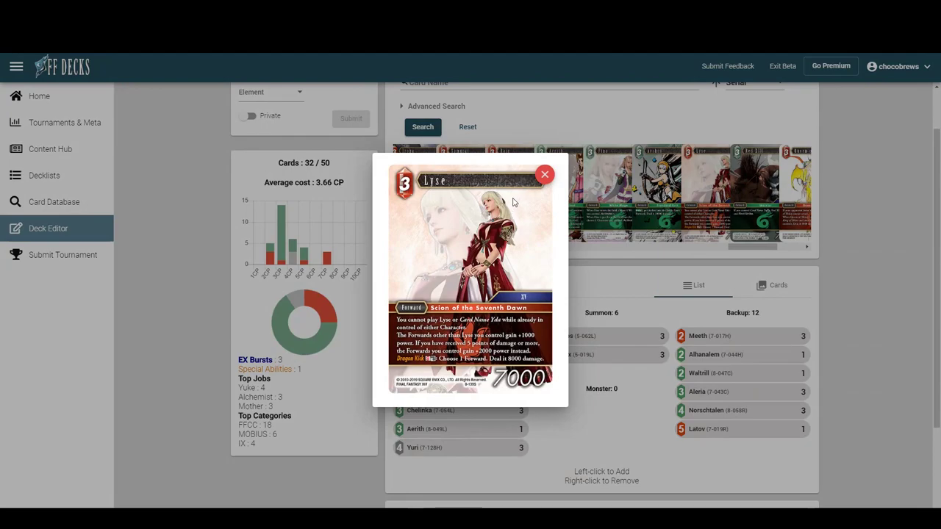
{"action": "left_click", "coordinate": [544, 176]}
{"action": "left_click", "coordinate": [706, 213]}
{"action": "left_click", "coordinate": [706, 213]}
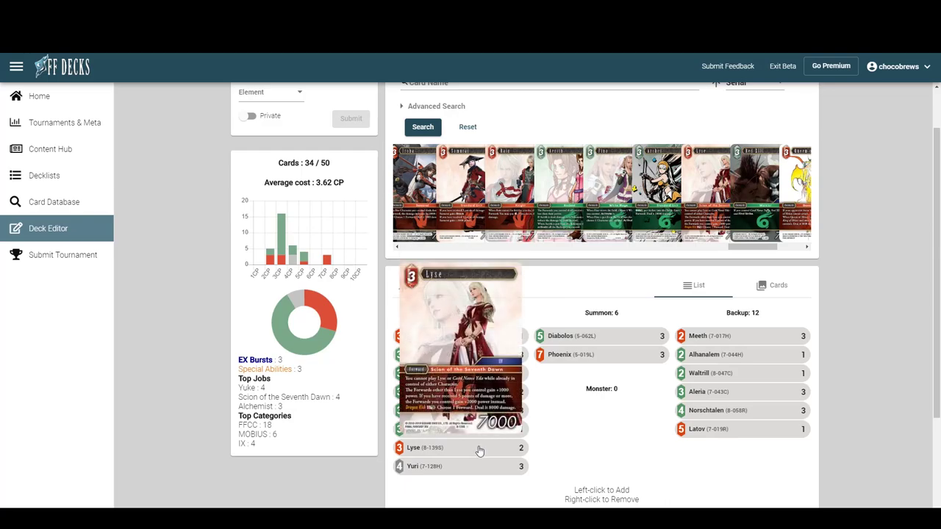
Check the last cost-3 results and the deck list, and remove the copy of Bartz (3-065L)
{"action": "left_click_drag", "start_coordinate": [752, 252], "coordinate": [789, 252]}
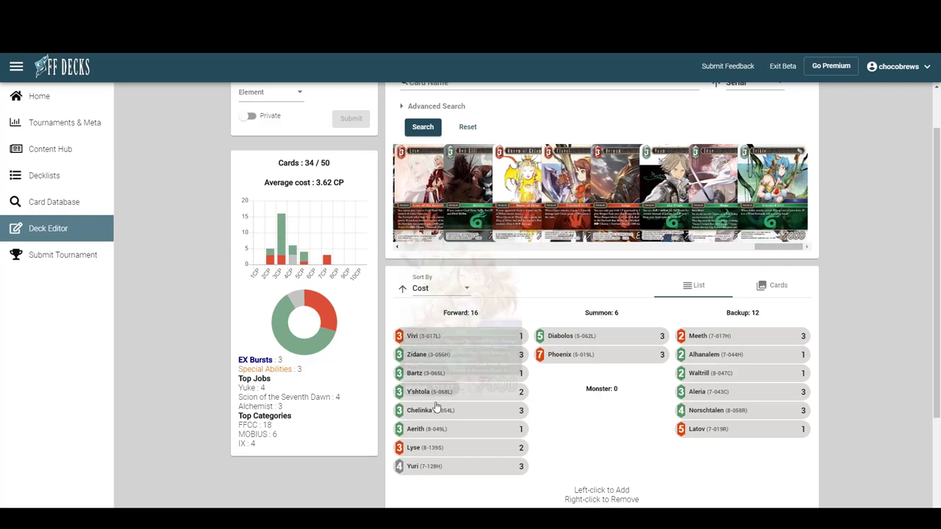
{"action": "scroll", "coordinate": [586, 399], "scroll_direction": "down", "scroll_amount": 2}
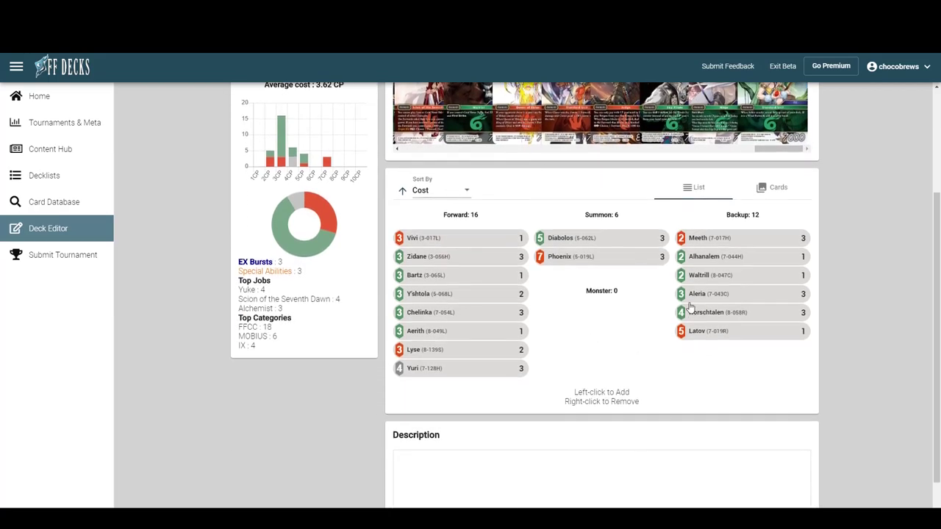
{"action": "scroll", "coordinate": [577, 321], "scroll_direction": "up", "scroll_amount": 2}
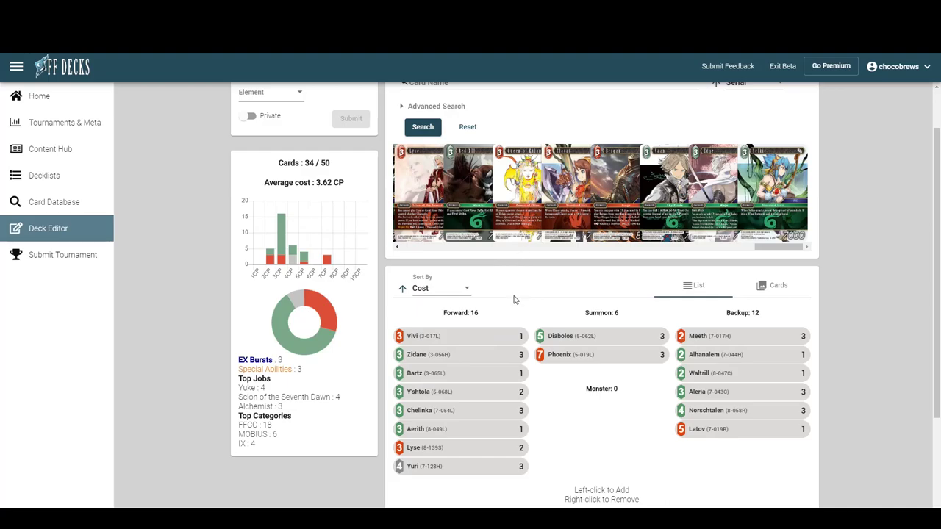
{"action": "right_click", "coordinate": [507, 376]}
Change the advanced search cost filter from 3 to 1 and 2 and search for Fire and Wind Forwards
{"action": "scroll", "coordinate": [581, 265], "scroll_direction": "up", "scroll_amount": 1}
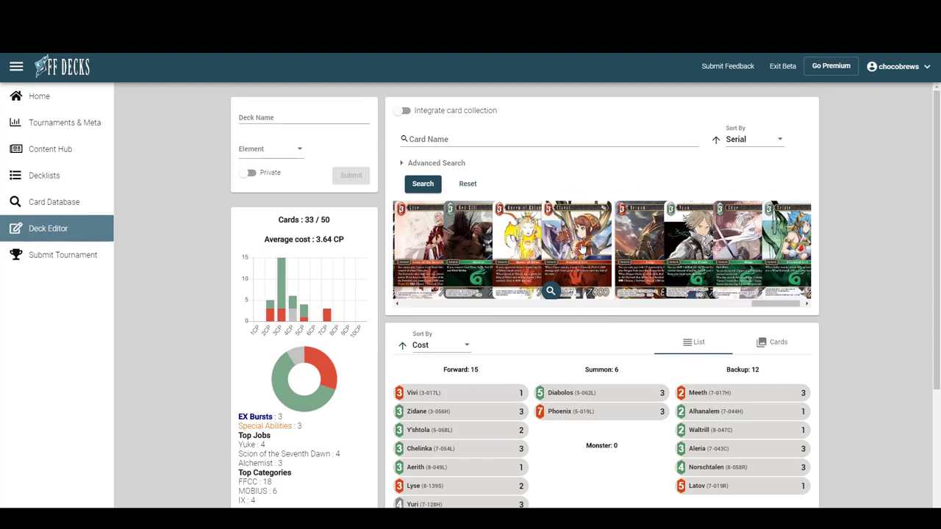
{"action": "left_click", "coordinate": [414, 164]}
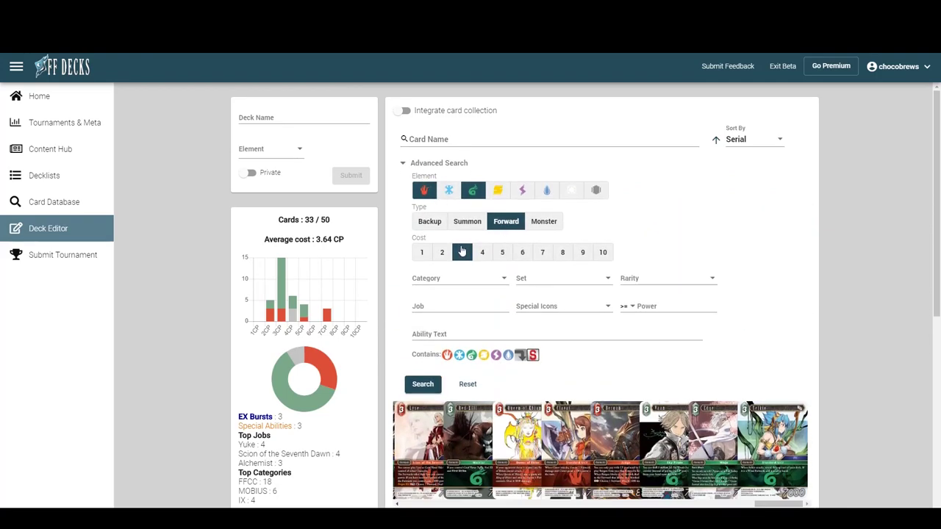
{"action": "left_click", "coordinate": [462, 252]}
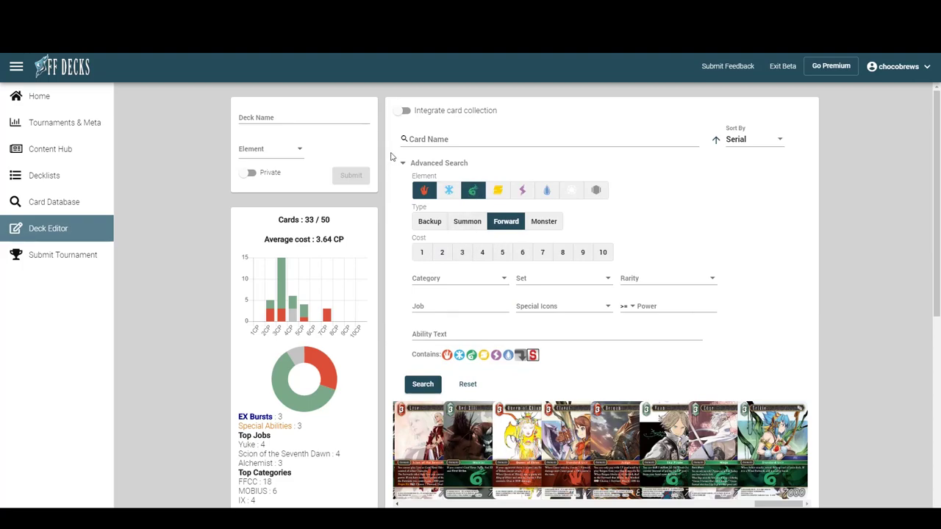
{"action": "left_click", "coordinate": [422, 252]}
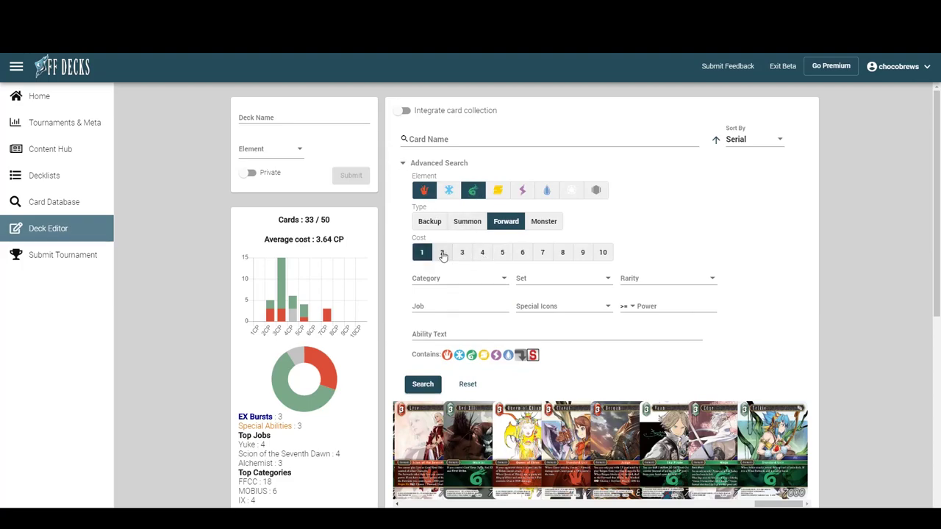
{"action": "left_click", "coordinate": [412, 163]}
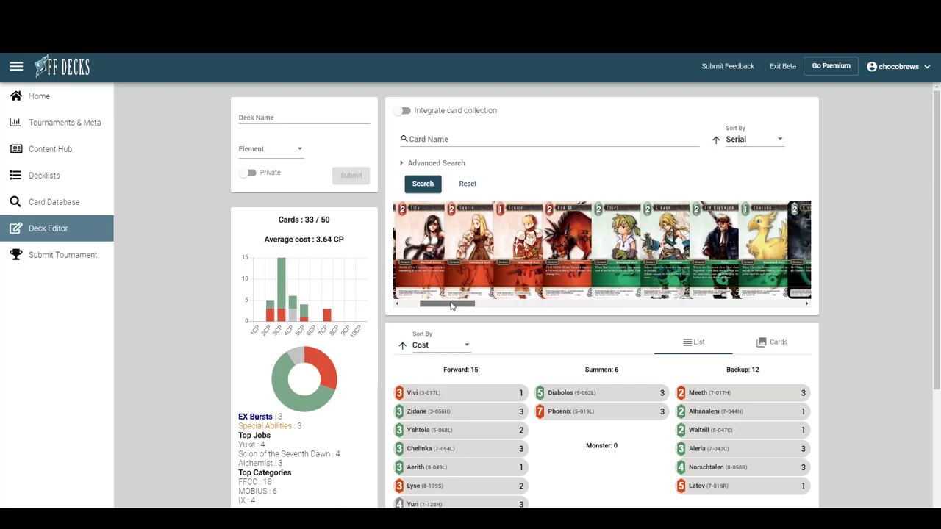
Browse the cost-1 and cost-2 Forward results and read the enlarged Paul card
{"action": "left_click_drag", "start_coordinate": [462, 305], "coordinate": [469, 306]}
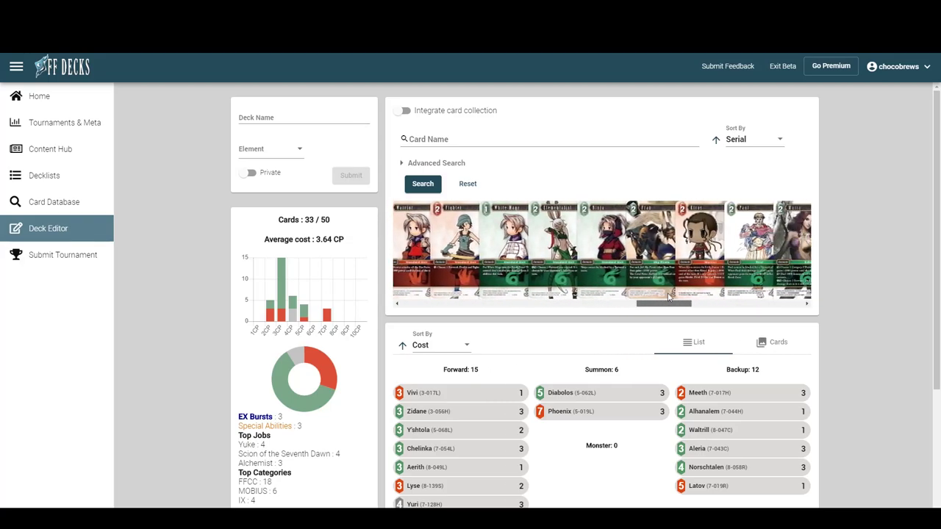
{"action": "left_click", "coordinate": [670, 292]}
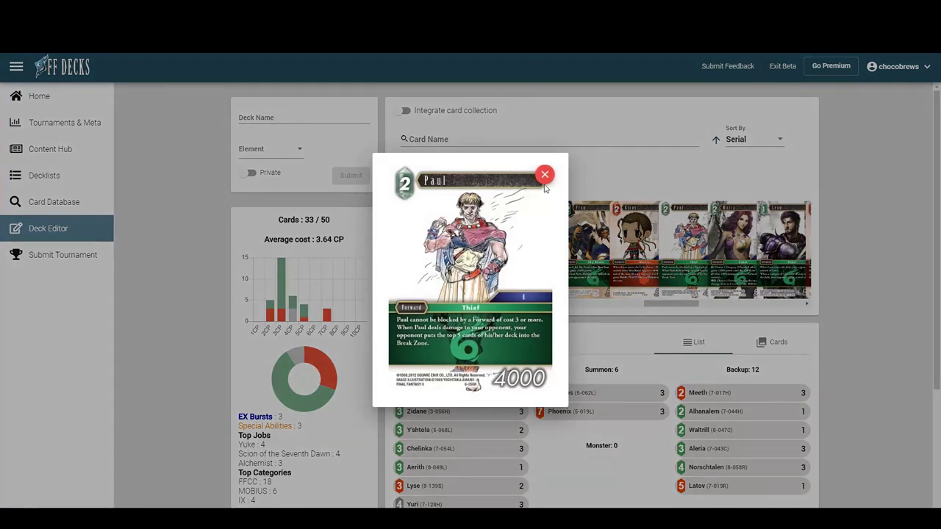
{"action": "left_click", "coordinate": [544, 176]}
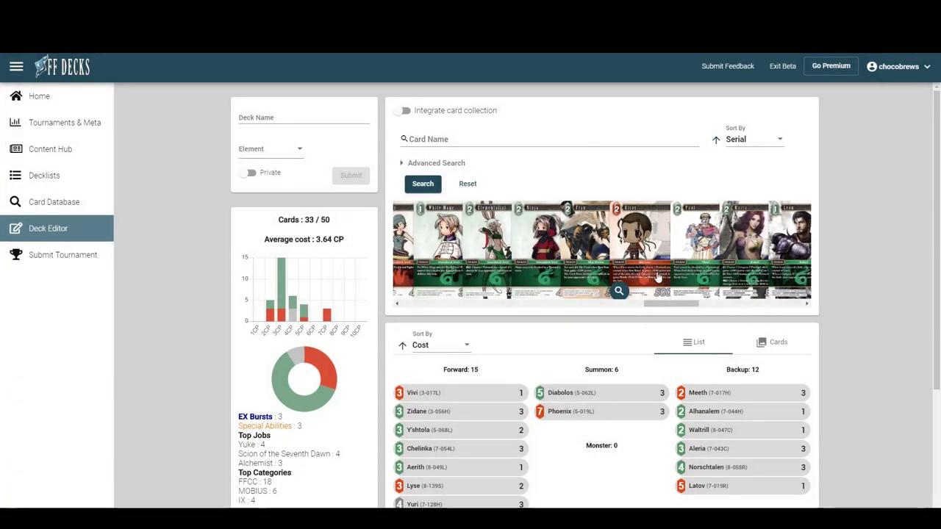
Read the enlarged Shara (4-060R) card, add one copy, and check the Forwards in the deck list
{"action": "left_click_drag", "start_coordinate": [677, 308], "coordinate": [637, 309]}
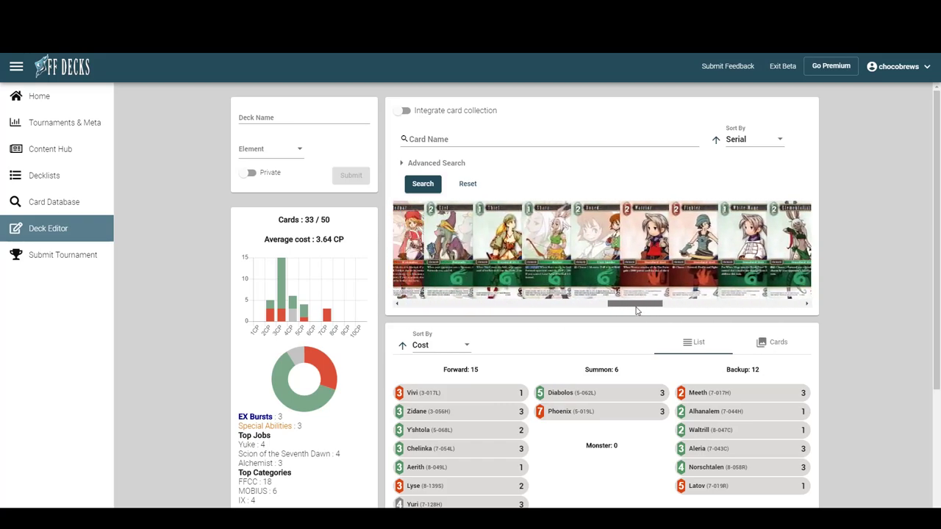
{"action": "left_click", "coordinate": [532, 292]}
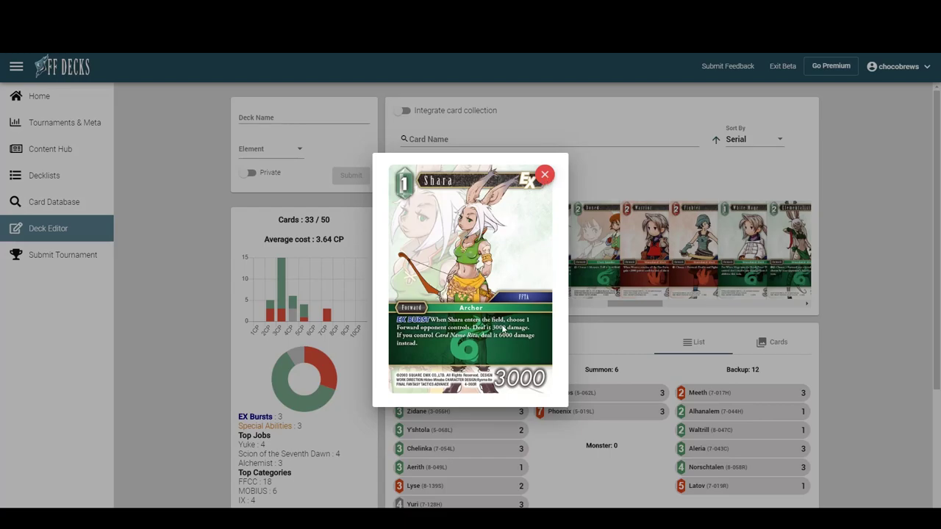
{"action": "left_click", "coordinate": [545, 177]}
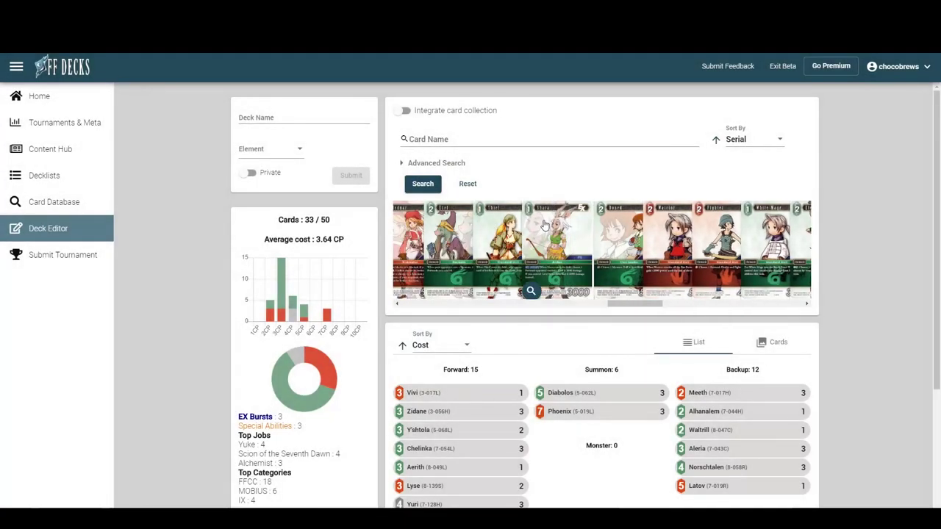
{"action": "left_click_drag", "start_coordinate": [634, 307], "coordinate": [654, 307]}
{"action": "scroll", "coordinate": [604, 293], "scroll_direction": "down", "scroll_amount": 2}
{"action": "mouse_move", "coordinate": [575, 266]}
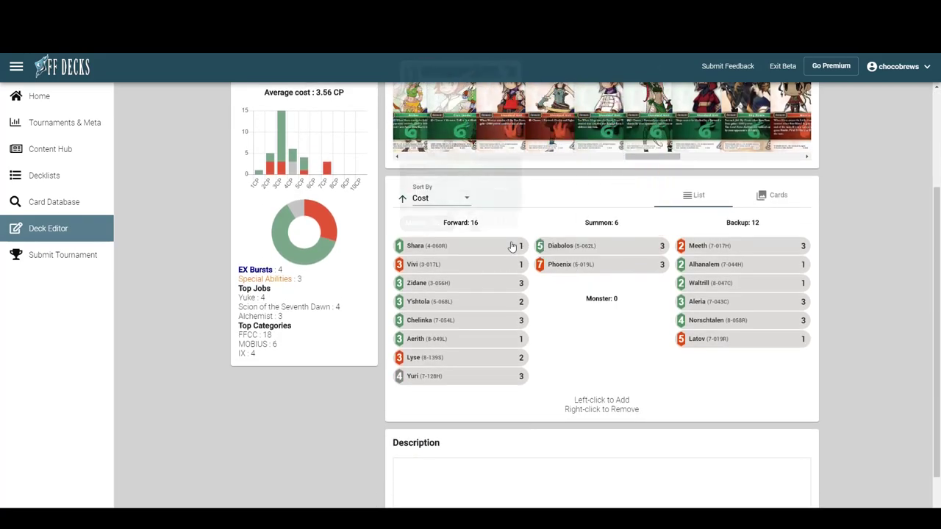
{"action": "scroll", "coordinate": [644, 258], "scroll_direction": "up", "scroll_amount": 2}
Continue through the cost-1 and cost-2 Forward results and read the enlarged Sol card
{"action": "left_click_drag", "start_coordinate": [644, 258], "coordinate": [672, 259]}
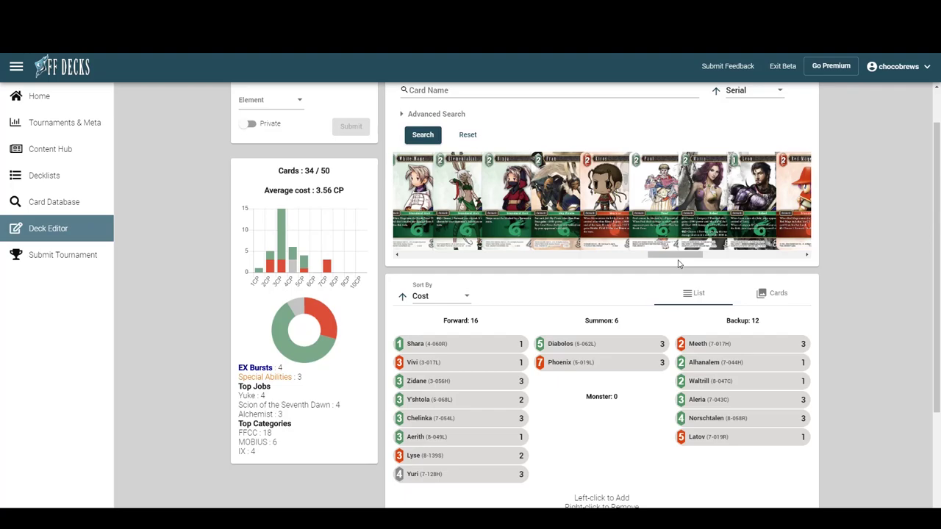
{"action": "left_click_drag", "start_coordinate": [677, 256], "coordinate": [713, 256]}
{"action": "left_click", "coordinate": [557, 244]}
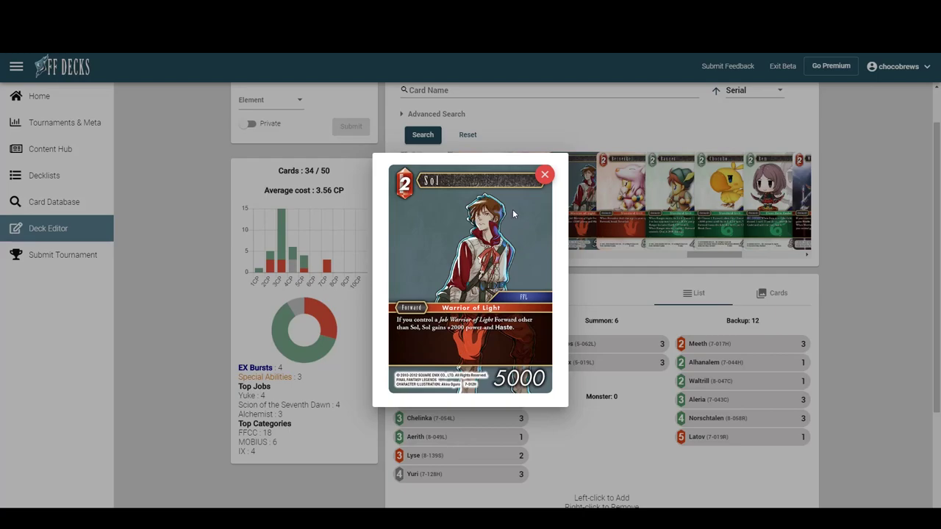
{"action": "left_click", "coordinate": [545, 174]}
Read the enlarged Warrior of Light card and add one copy each of Warrior of Light (7-131S) and Firion (7-132S)
{"action": "left_click_drag", "start_coordinate": [712, 255], "coordinate": [729, 255]}
{"action": "left_click", "coordinate": [670, 246]}
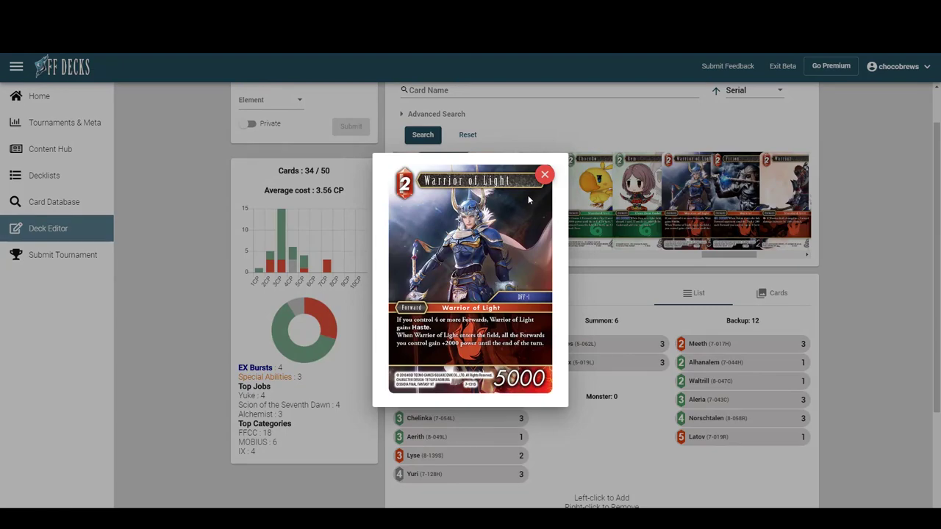
{"action": "left_click", "coordinate": [545, 174]}
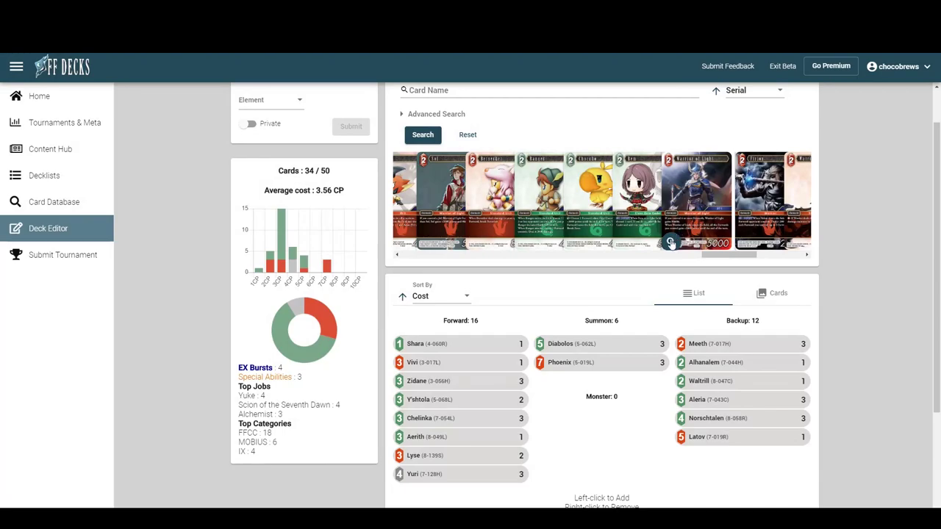
{"action": "left_click", "coordinate": [695, 199]}
{"action": "left_click", "coordinate": [750, 190]}
Examine the final cost-1 and cost-2 Forward results, enlarging Luso and the nearby cost-2 Fire Forward with 7000 power
{"action": "left_click_drag", "start_coordinate": [712, 255], "coordinate": [781, 258]}
{"action": "left_click", "coordinate": [748, 242]}
{"action": "left_click", "coordinate": [545, 175]}
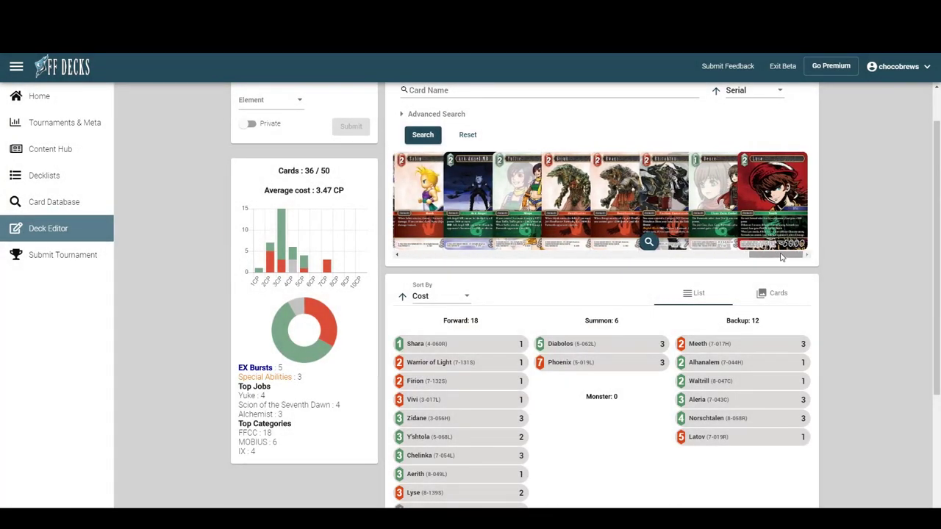
{"action": "scroll", "coordinate": [536, 369], "scroll_direction": "down", "scroll_amount": 1}
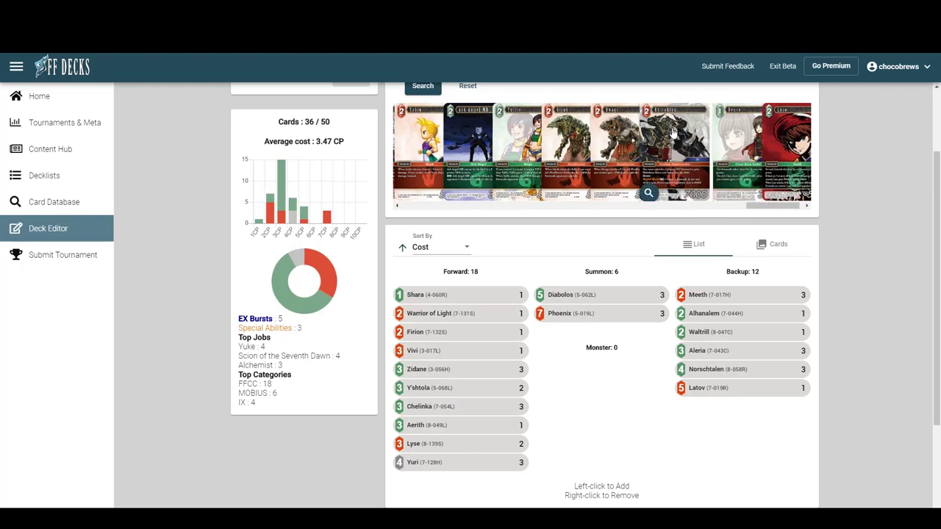
{"action": "left_click_drag", "start_coordinate": [773, 206], "coordinate": [764, 206]}
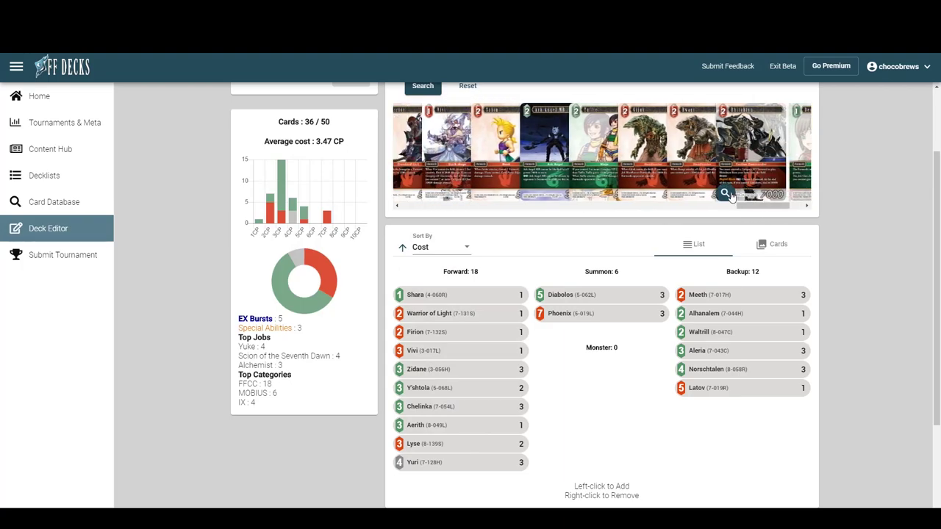
{"action": "left_click", "coordinate": [726, 193]}
{"action": "left_click", "coordinate": [545, 175]}
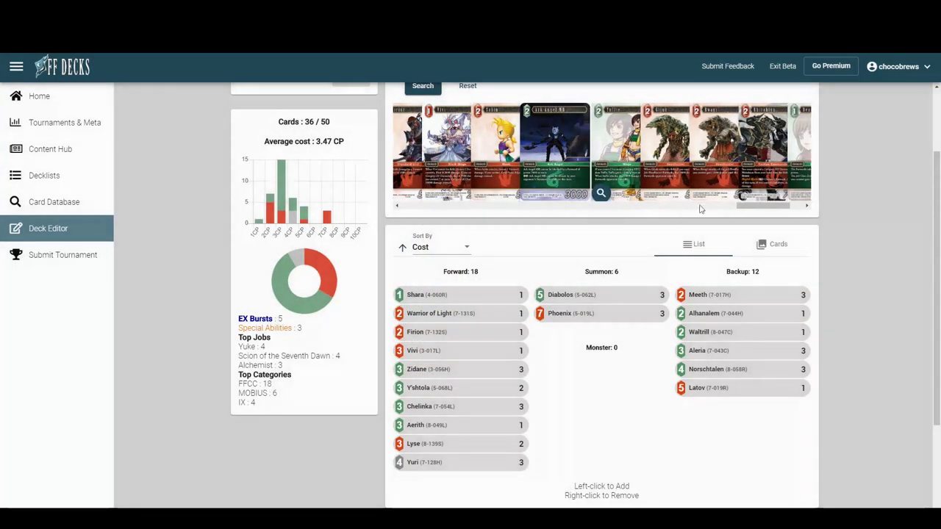
Look back over the low-cost Forward results and add one copy of Luso (9-058L) to the deck
{"action": "scroll", "coordinate": [747, 203], "scroll_direction": "left", "scroll_amount": 1}
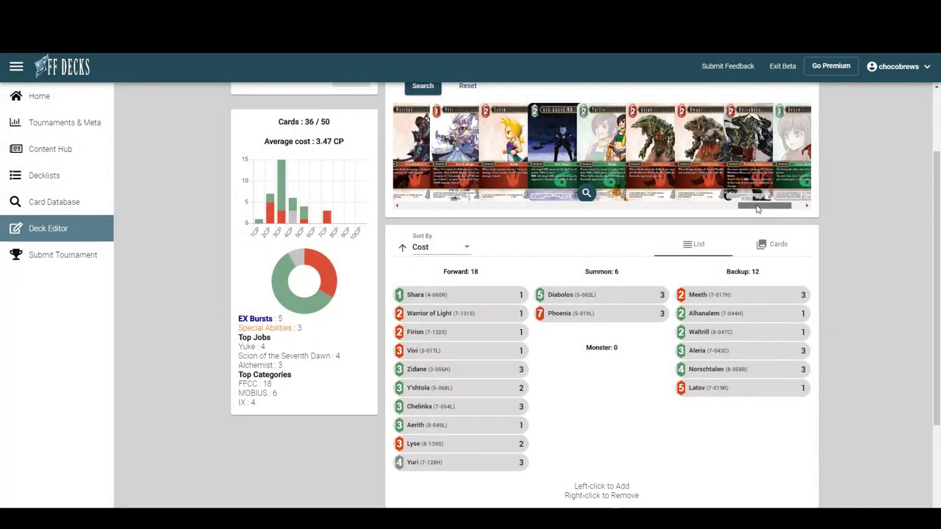
{"action": "left_click_drag", "start_coordinate": [756, 208], "coordinate": [731, 218]}
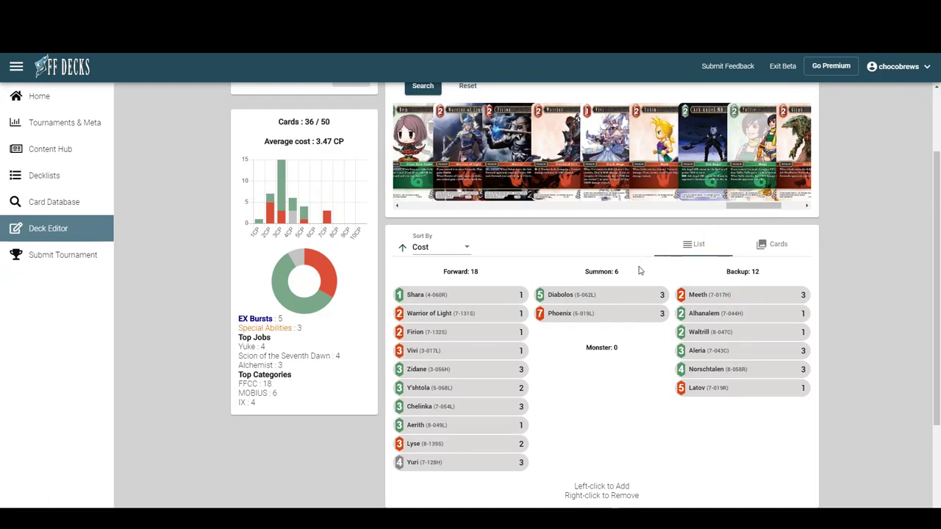
{"action": "left_click_drag", "start_coordinate": [752, 210], "coordinate": [727, 213]}
{"action": "left_click_drag", "start_coordinate": [723, 210], "coordinate": [784, 199]}
{"action": "left_click", "coordinate": [768, 188]}
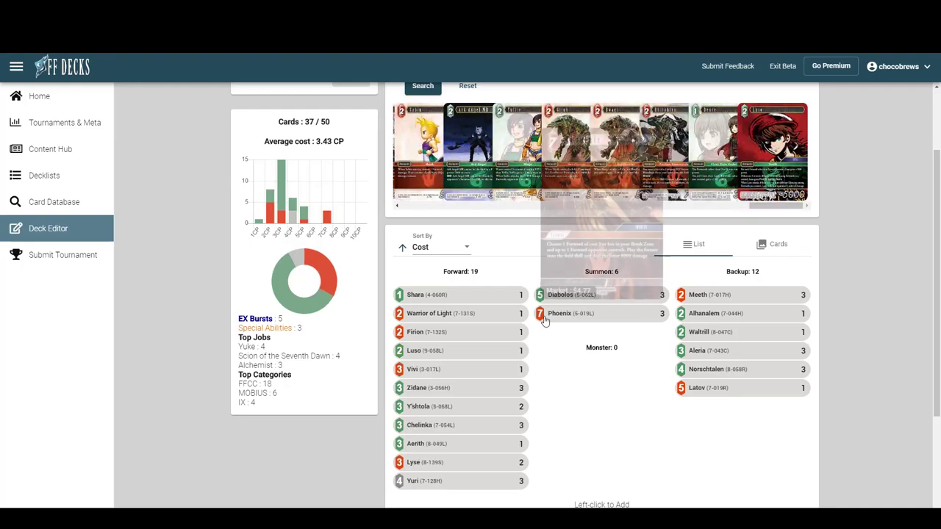
Change the Fire and Wind Forward search to cost 4 only and run it
{"action": "scroll", "coordinate": [550, 321], "scroll_direction": "up", "scroll_amount": 2}
{"action": "left_click", "coordinate": [411, 165]}
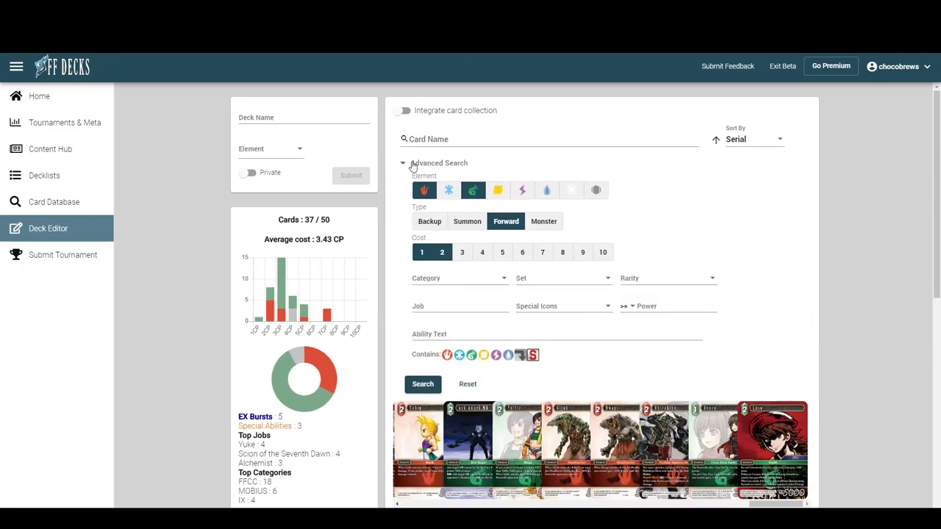
{"action": "left_click", "coordinate": [420, 254]}
{"action": "left_click", "coordinate": [481, 252]}
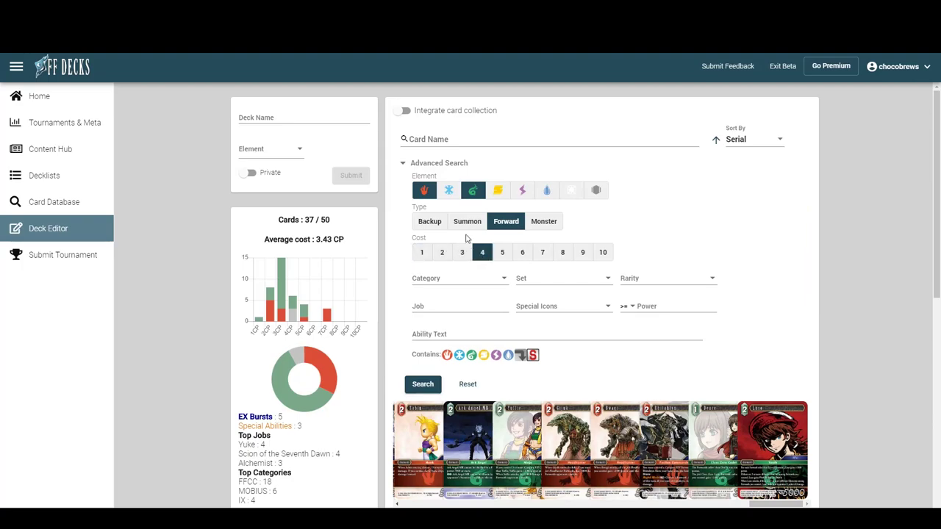
{"action": "left_click", "coordinate": [403, 163]}
{"action": "left_click", "coordinate": [423, 184]}
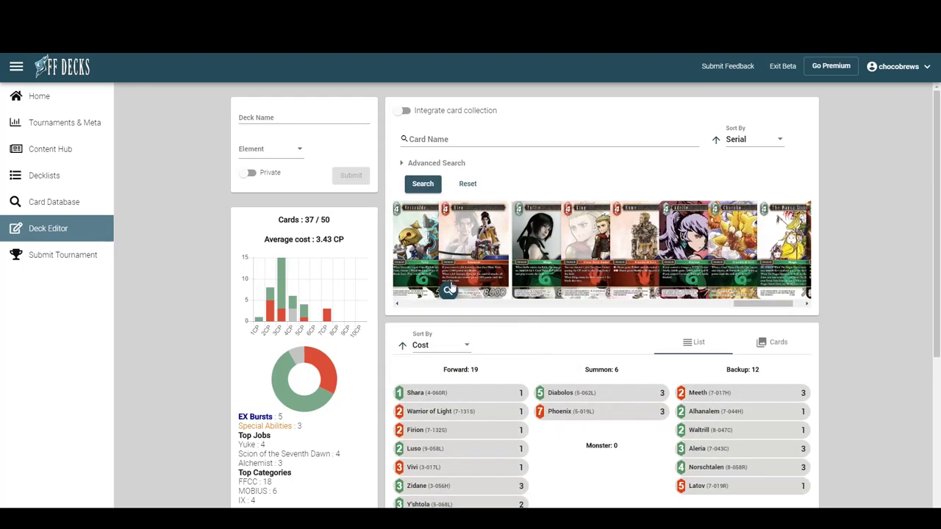
Find Barbariccia (3-066R) among the cost-4 Forward results and add two copies to the deck
{"action": "left_click_drag", "start_coordinate": [748, 304], "coordinate": [525, 289]}
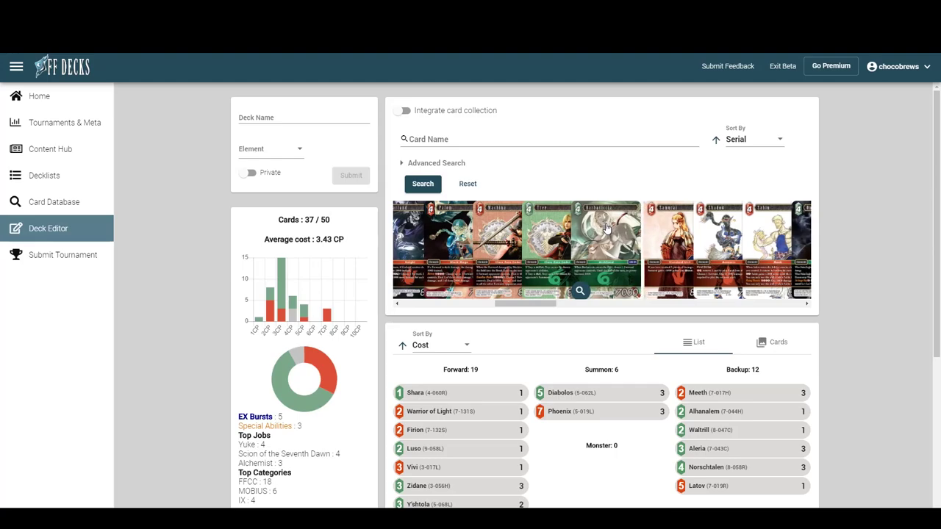
{"action": "scroll", "coordinate": [498, 294], "scroll_direction": "down", "scroll_amount": 2}
{"action": "mouse_move", "coordinate": [499, 296]}
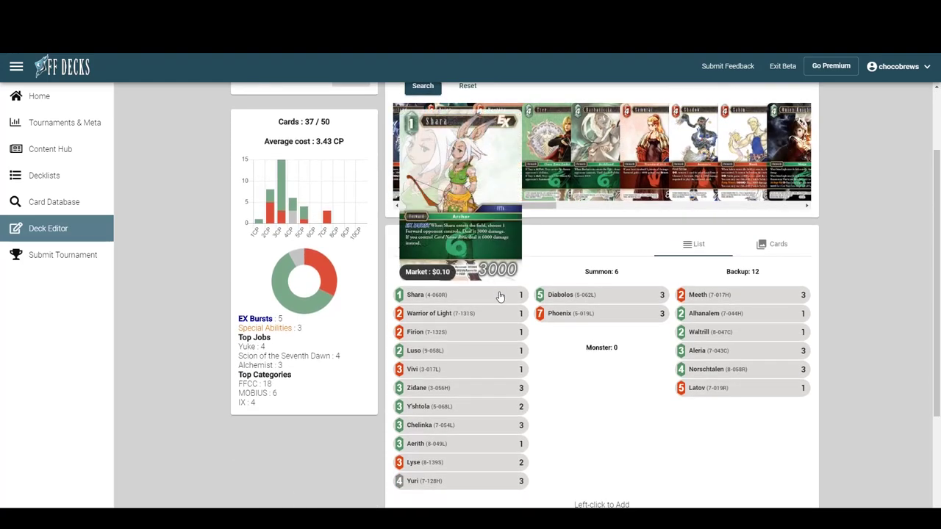
{"action": "left_click", "coordinate": [601, 161]}
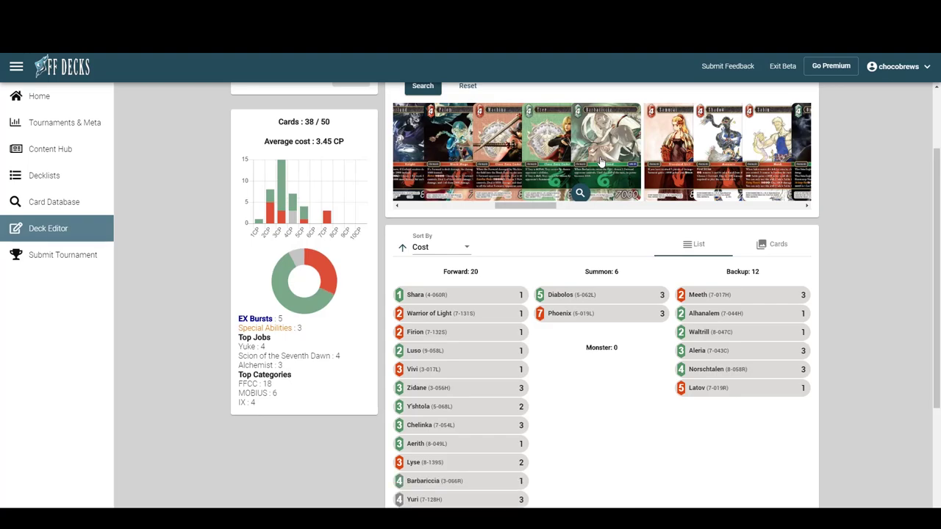
Read the enlarged cost-4 Zell card and add one copy of Zell (6-012R) to the deck
{"action": "left_click_drag", "start_coordinate": [523, 209], "coordinate": [629, 197]}
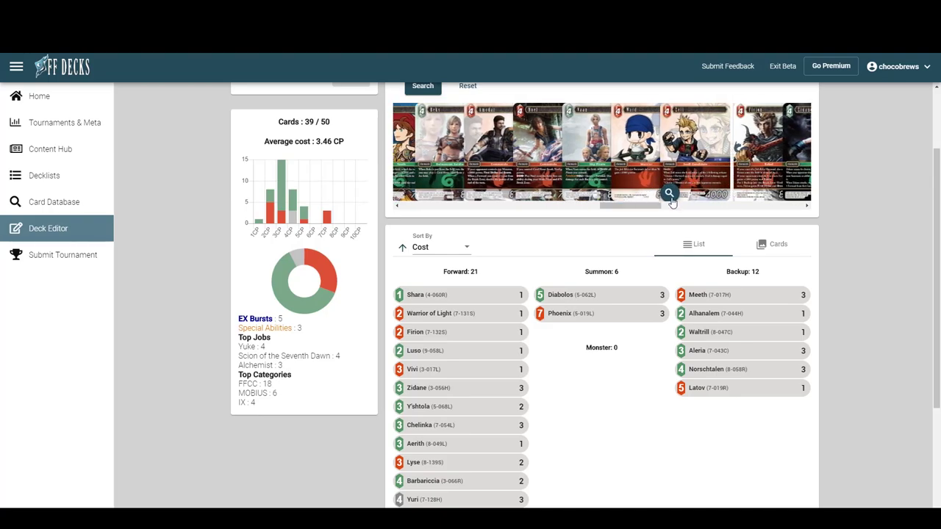
{"action": "left_click", "coordinate": [669, 195]}
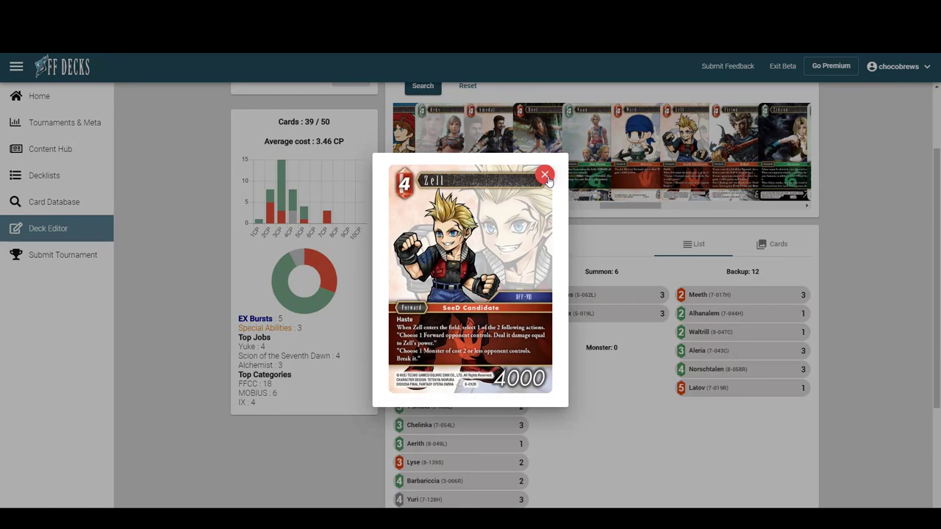
{"action": "left_click", "coordinate": [545, 176]}
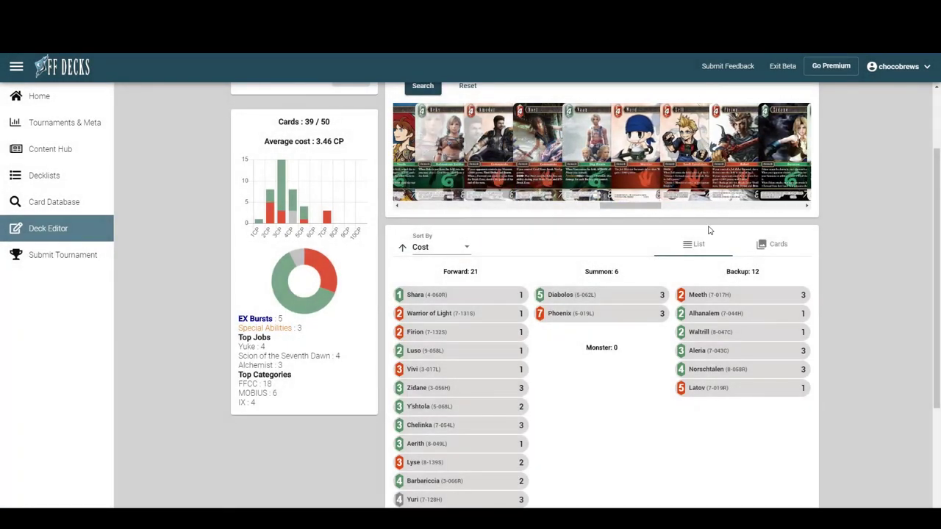
{"action": "scroll", "coordinate": [697, 234], "scroll_direction": "up", "scroll_amount": 1}
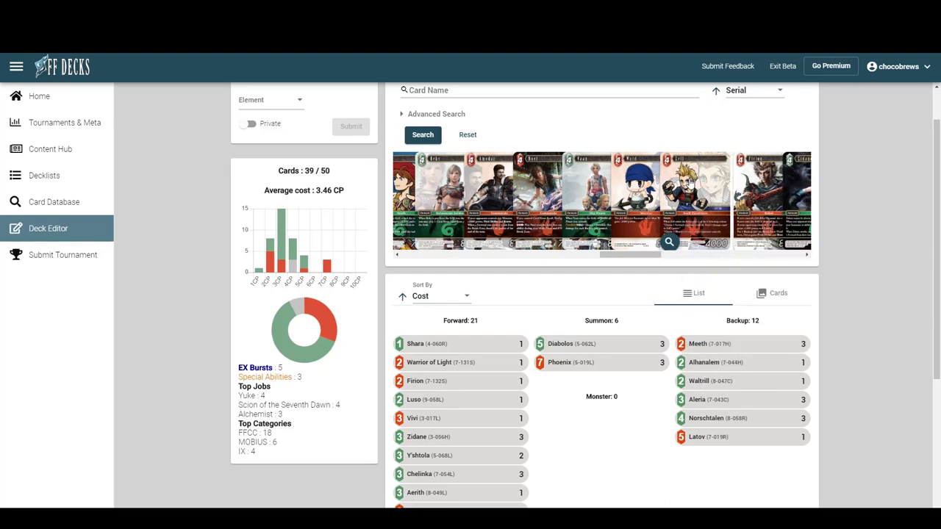
{"action": "scroll", "coordinate": [690, 183], "scroll_direction": "down", "scroll_amount": 1}
{"action": "scroll", "coordinate": [695, 168], "scroll_direction": "down", "scroll_amount": 2}
{"action": "scroll", "coordinate": [683, 168], "scroll_direction": "up", "scroll_amount": 2}
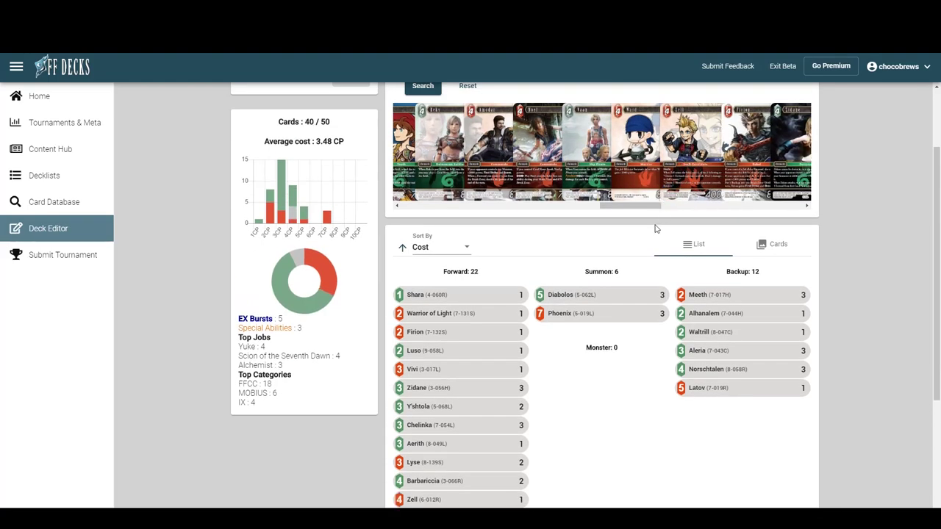
Look through the remaining cost-4 Forward results, reading the enlarged Duncan and The Magus Sisters cards
{"action": "left_click_drag", "start_coordinate": [630, 212], "coordinate": [704, 198]}
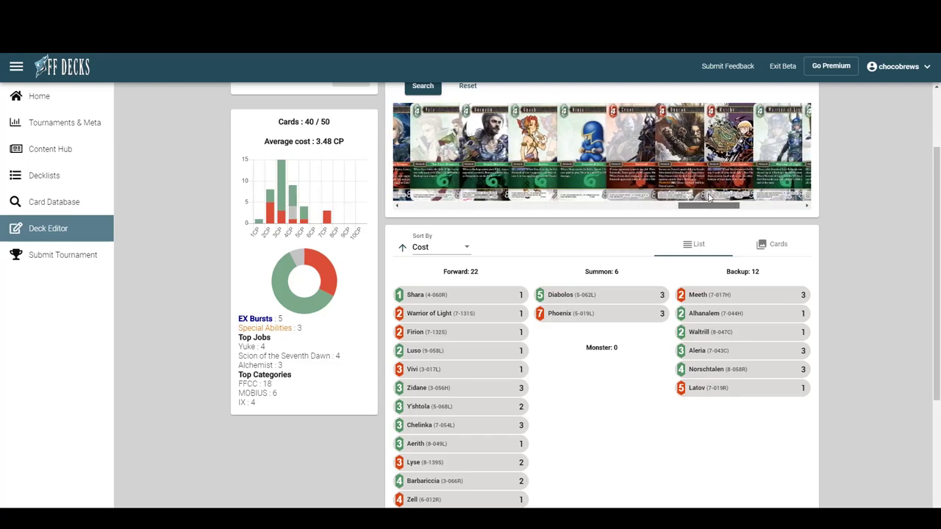
{"action": "left_click", "coordinate": [660, 194]}
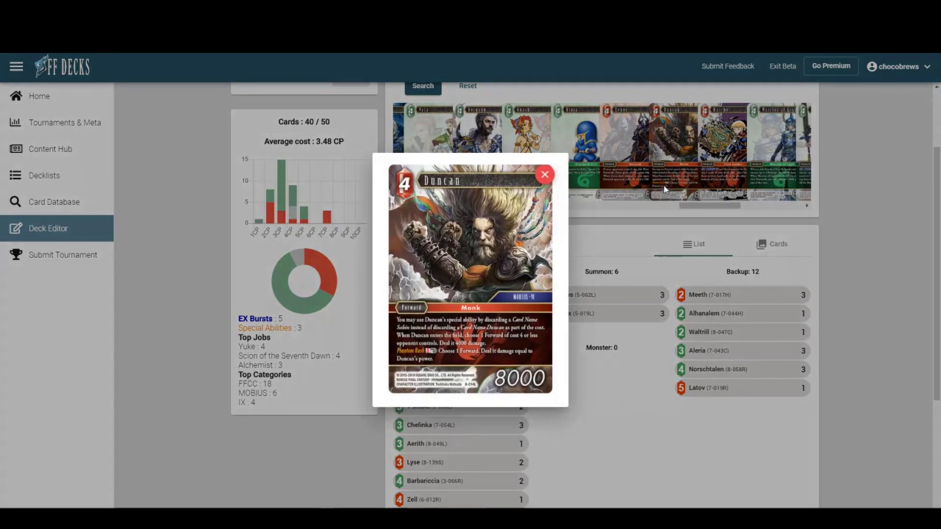
{"action": "left_click", "coordinate": [544, 176]}
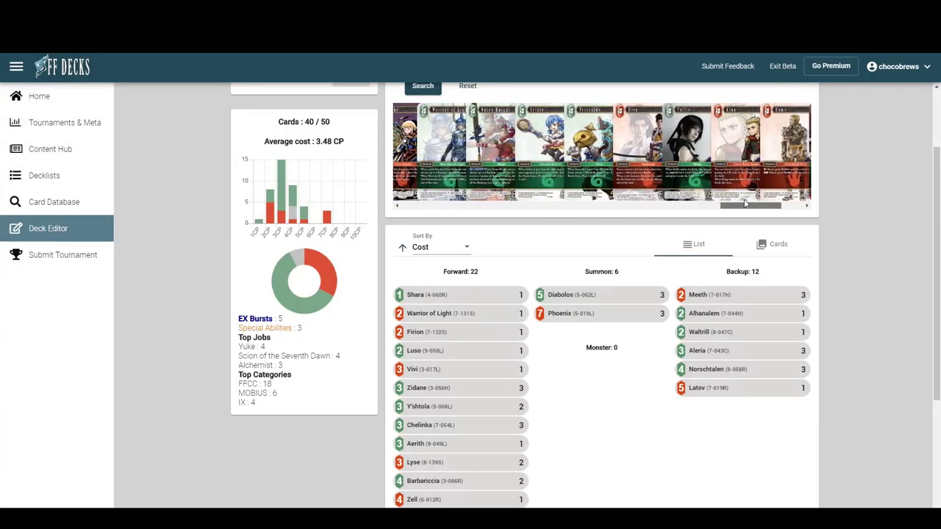
{"action": "scroll", "coordinate": [759, 203], "scroll_direction": "right", "scroll_amount": 3}
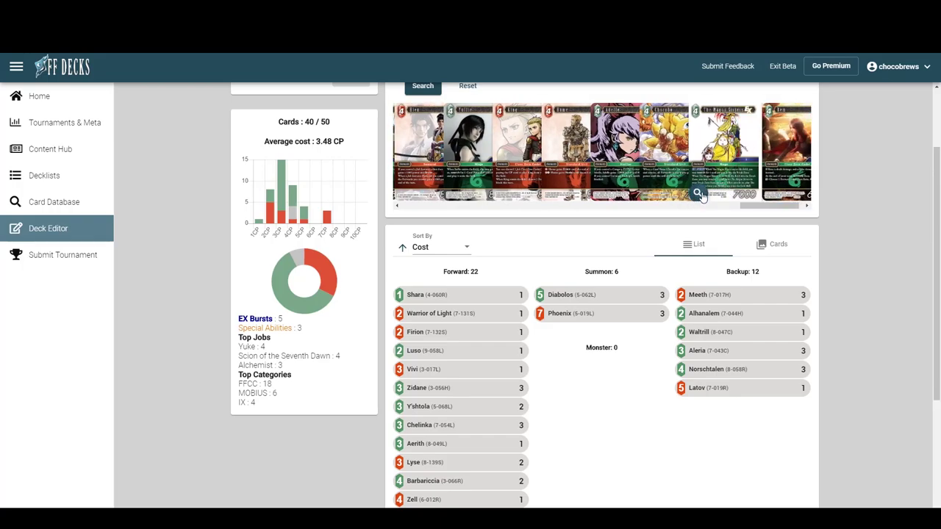
{"action": "left_click", "coordinate": [699, 193]}
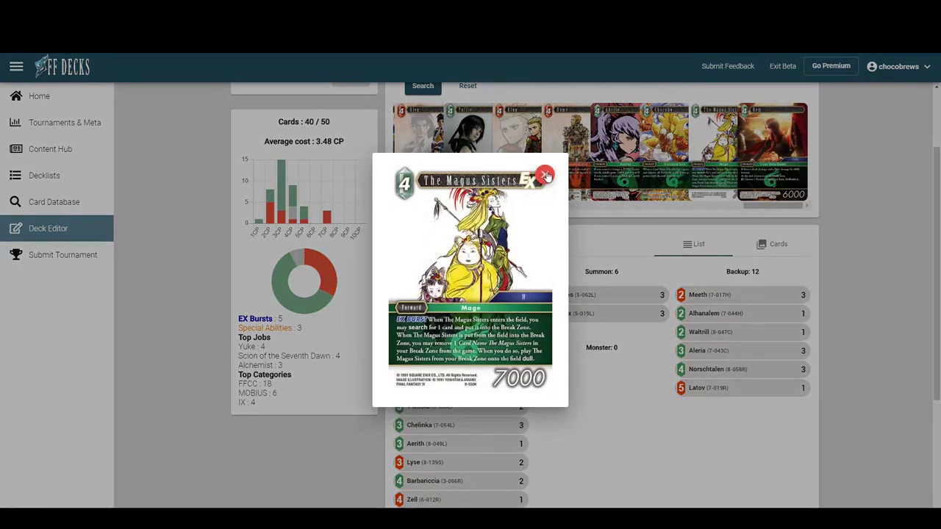
{"action": "left_click", "coordinate": [545, 175]}
{"action": "scroll", "coordinate": [550, 219], "scroll_direction": "down", "scroll_amount": 3}
{"action": "scroll", "coordinate": [625, 253], "scroll_direction": "up", "scroll_amount": 3}
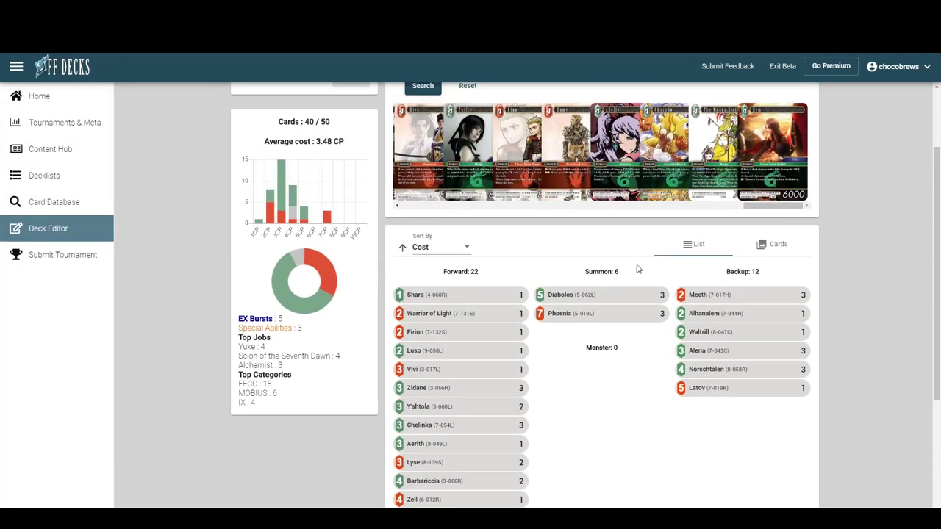
Search for Fire and Wind Backups of any cost with the card name "rem"
{"action": "scroll", "coordinate": [619, 243], "scroll_direction": "up", "scroll_amount": 1}
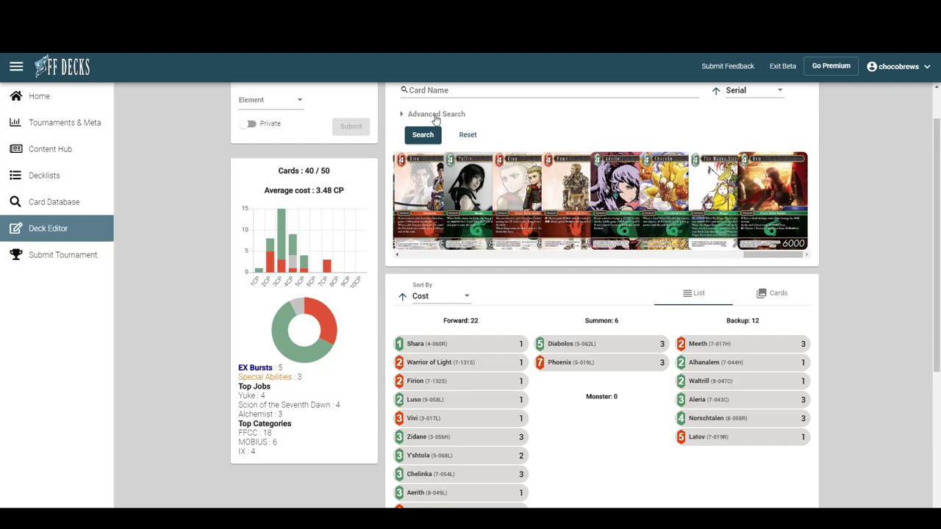
{"action": "left_click", "coordinate": [435, 116]}
{"action": "left_click", "coordinate": [482, 204]}
{"action": "left_click", "coordinate": [429, 172]}
{"action": "left_click", "coordinate": [506, 172]}
{"action": "scroll", "coordinate": [471, 108], "scroll_direction": "up", "scroll_amount": 1}
{"action": "scroll", "coordinate": [471, 108], "scroll_direction": "up", "scroll_amount": 1}
{"action": "left_click", "coordinate": [470, 135]}
{"action": "type", "text": "rem"}
{"action": "key", "text": "Return"}
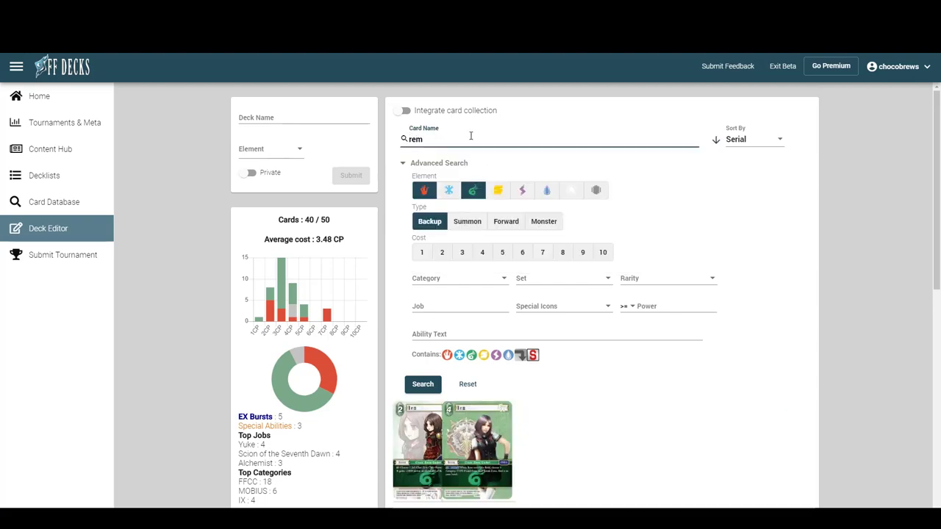
Read the enlarged cost-4 Rem Backup card and check it against the deck list
{"action": "left_click", "coordinate": [412, 163]}
{"action": "left_click", "coordinate": [458, 292]}
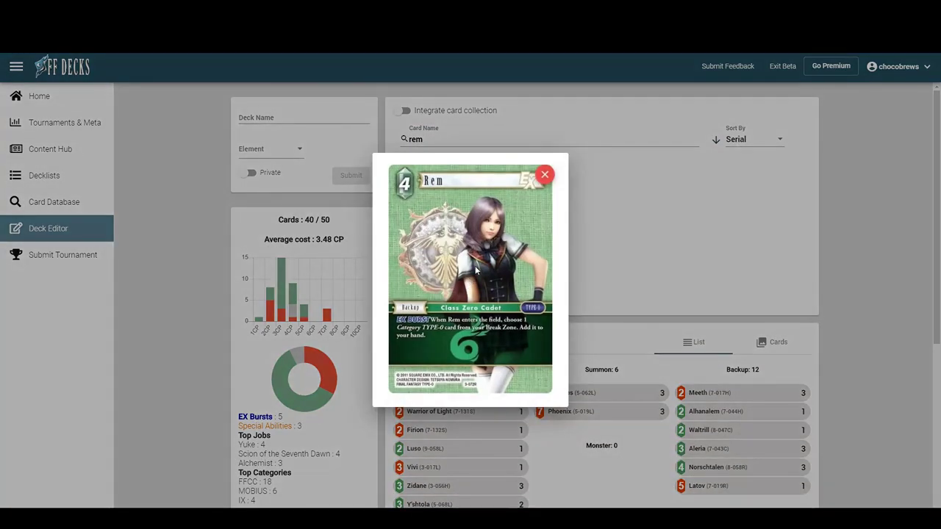
{"action": "left_click", "coordinate": [543, 174]}
{"action": "scroll", "coordinate": [529, 169], "scroll_direction": "down", "scroll_amount": 3}
{"action": "scroll", "coordinate": [507, 147], "scroll_direction": "up", "scroll_amount": 3}
Clear the card name, search Fire and Wind Backups in the FFTA2 category, and look over the results
{"action": "double_click", "coordinate": [447, 142]}
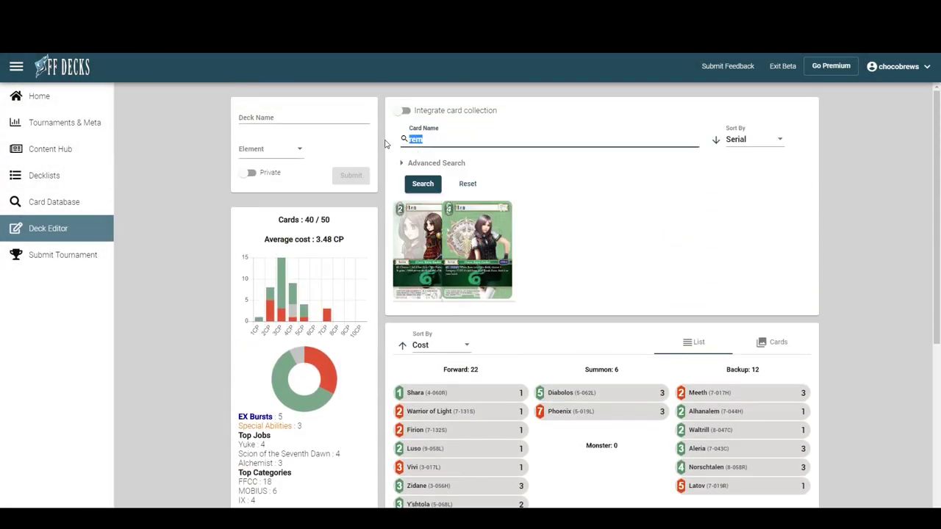
{"action": "left_click", "coordinate": [438, 165]}
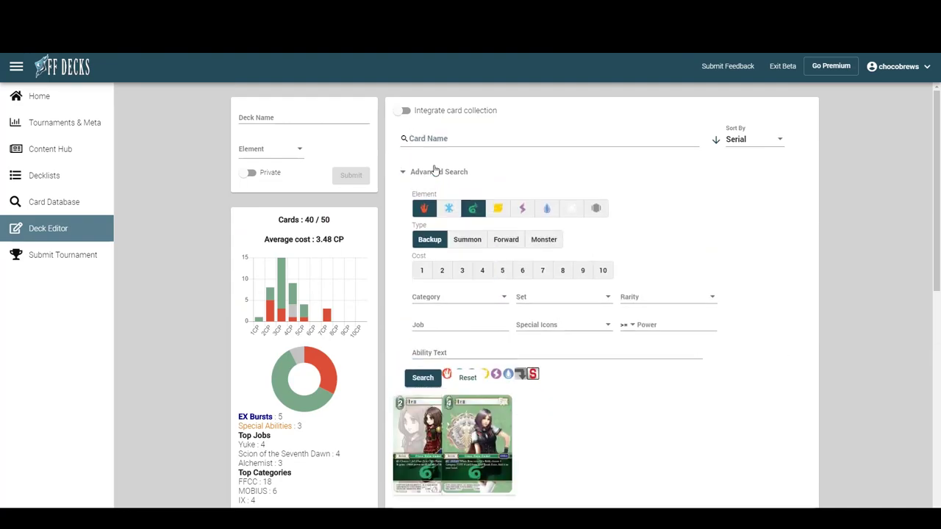
{"action": "left_click", "coordinate": [445, 275]}
{"action": "scroll", "coordinate": [469, 321], "scroll_direction": "down", "scroll_amount": 3}
{"action": "scroll", "coordinate": [469, 321], "scroll_direction": "down", "scroll_amount": 5}
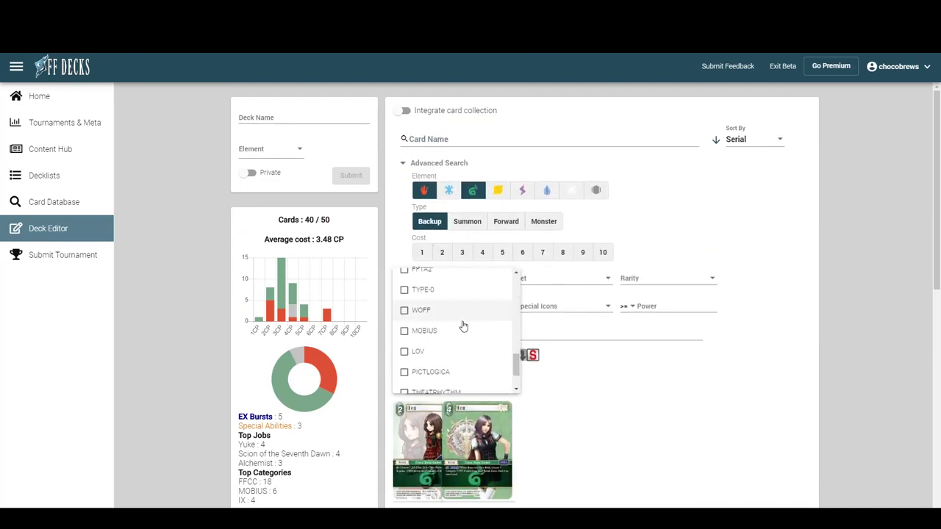
{"action": "left_click", "coordinate": [404, 319]}
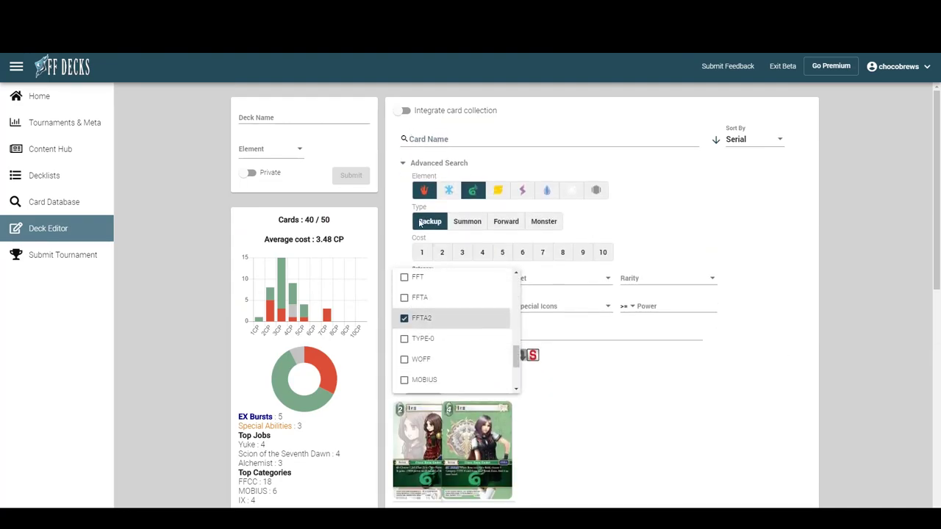
{"action": "left_click", "coordinate": [637, 148]}
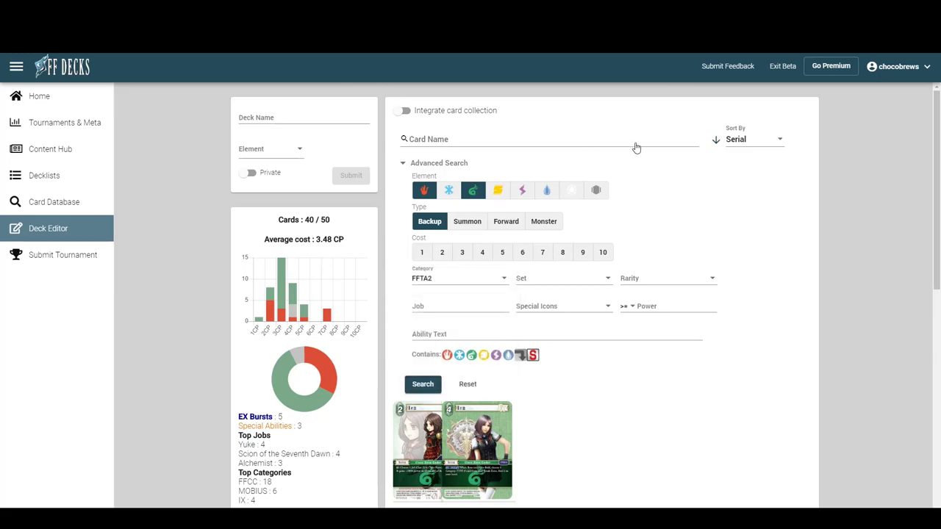
{"action": "left_click", "coordinate": [435, 163]}
{"action": "left_click", "coordinate": [422, 183]}
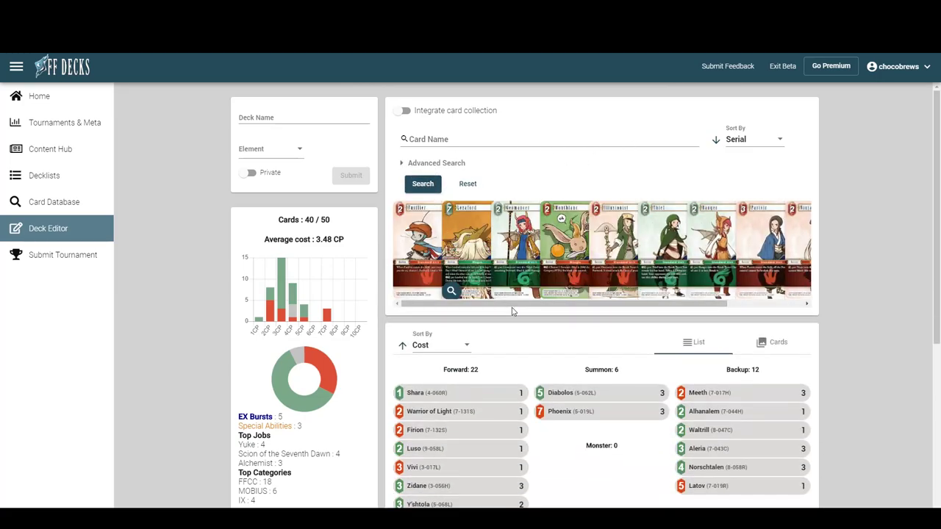
{"action": "left_click_drag", "start_coordinate": [515, 303], "coordinate": [559, 302]}
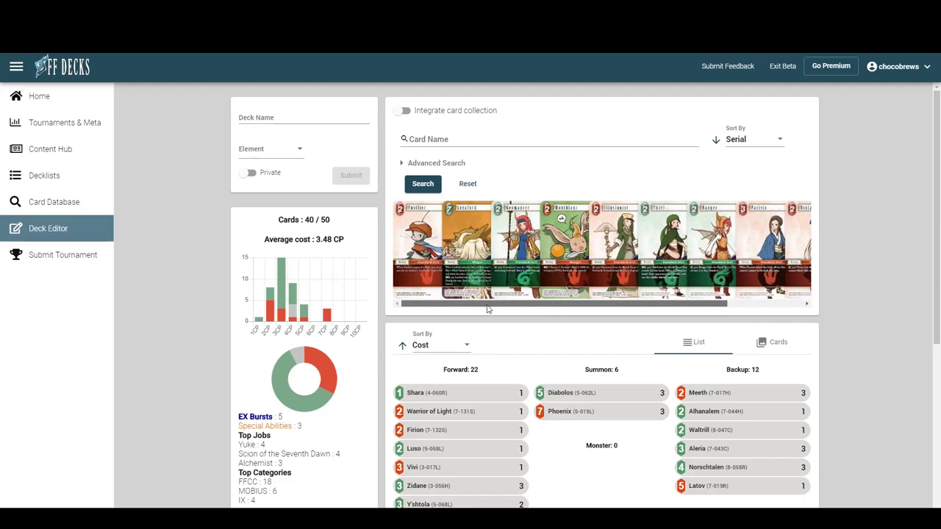
Remove the Fire and Wind element filters, rerun the FFTA2 Backup search, and look through the results
{"action": "left_click", "coordinate": [443, 163]}
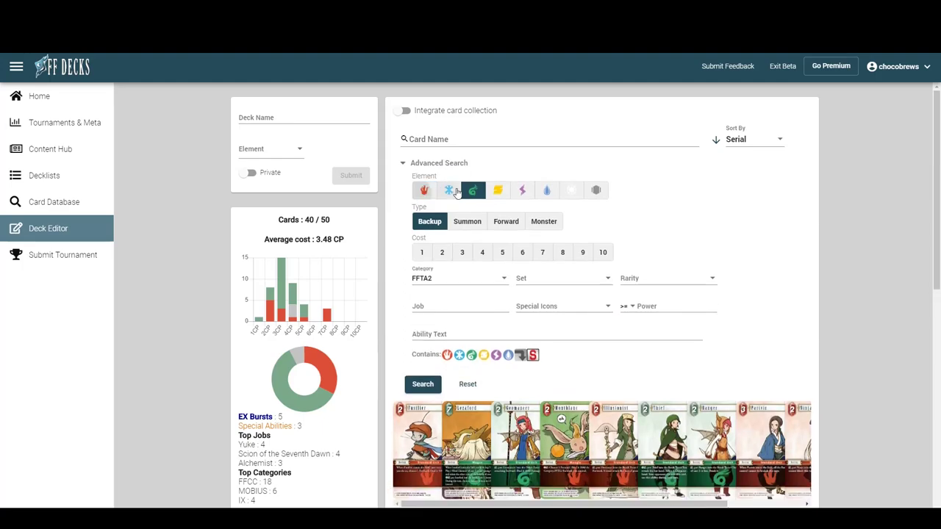
{"action": "left_click", "coordinate": [424, 386]}
{"action": "left_click", "coordinate": [403, 162]}
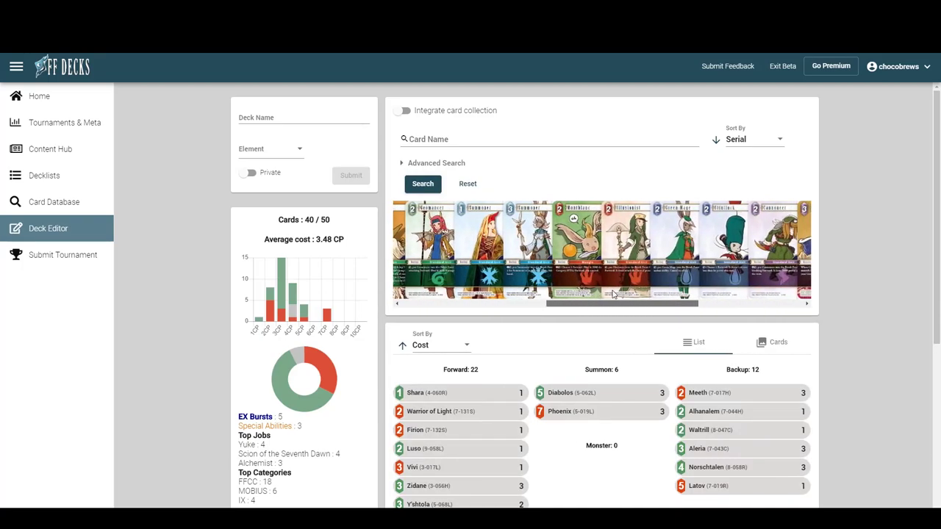
{"action": "scroll", "coordinate": [613, 294], "scroll_direction": "right", "scroll_amount": 4}
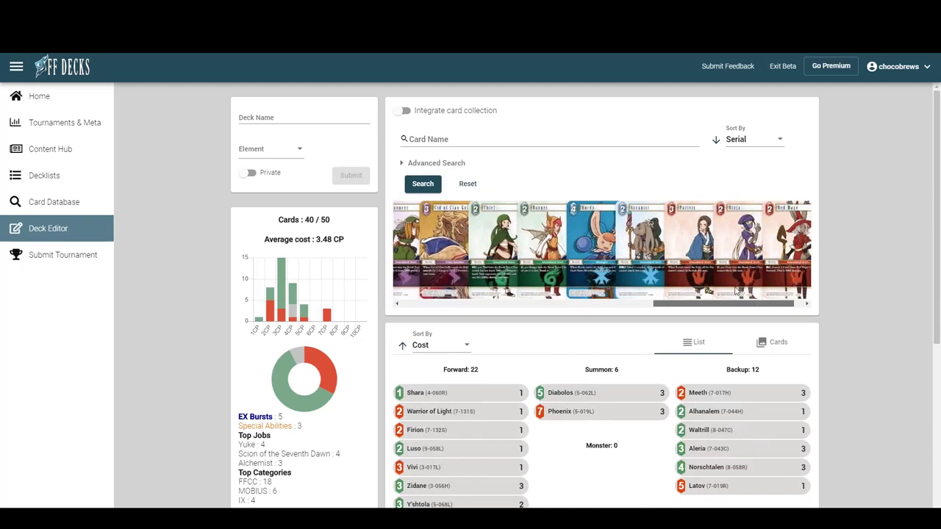
{"action": "scroll", "coordinate": [566, 294], "scroll_direction": "left", "scroll_amount": 5}
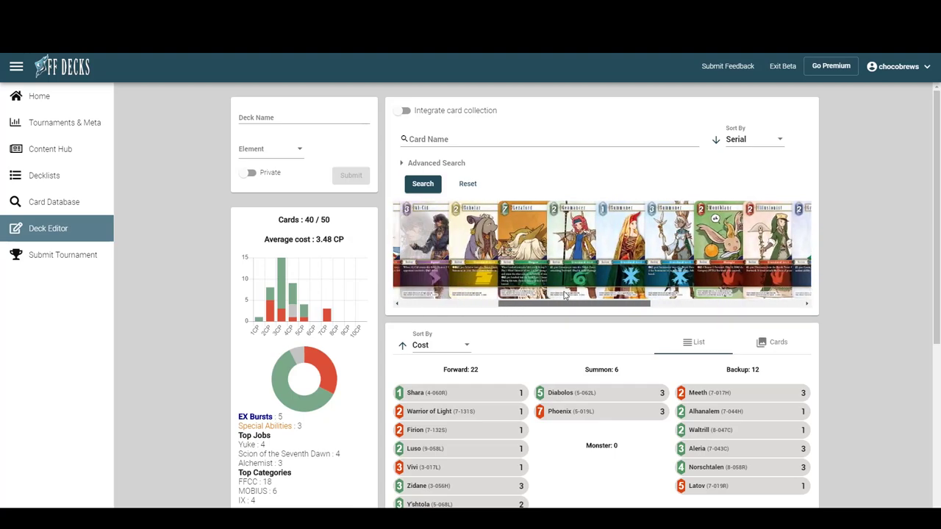
{"action": "left_click_drag", "start_coordinate": [555, 295], "coordinate": [459, 303]}
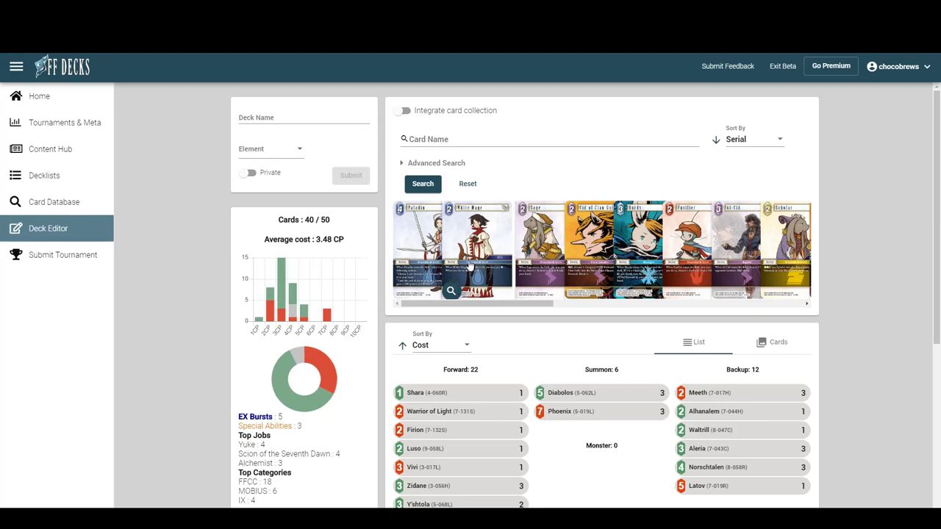
Review the deck's Forward, Summon and Backup lists, previewing the Luso card
{"action": "scroll", "coordinate": [463, 294], "scroll_direction": "down", "scroll_amount": 3}
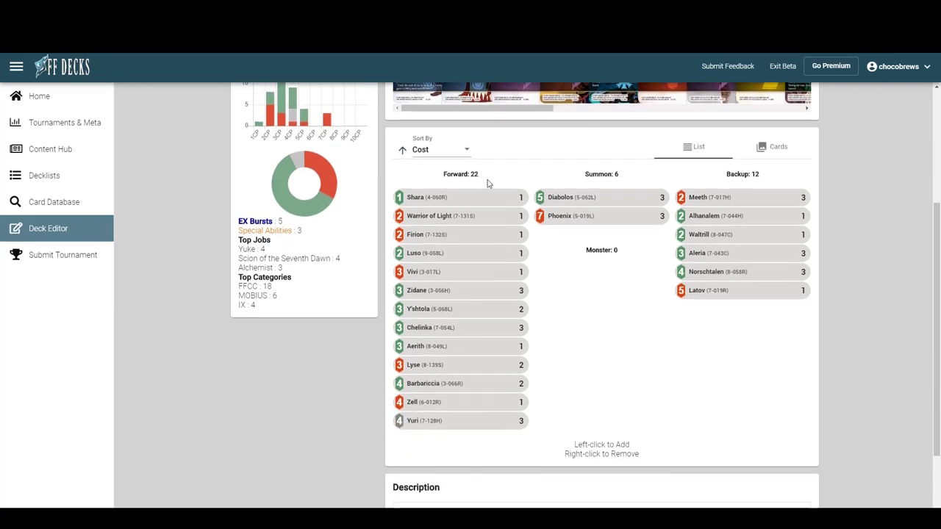
{"action": "scroll", "coordinate": [487, 183], "scroll_direction": "up", "scroll_amount": 2}
{"action": "scroll", "coordinate": [513, 224], "scroll_direction": "up", "scroll_amount": 1}
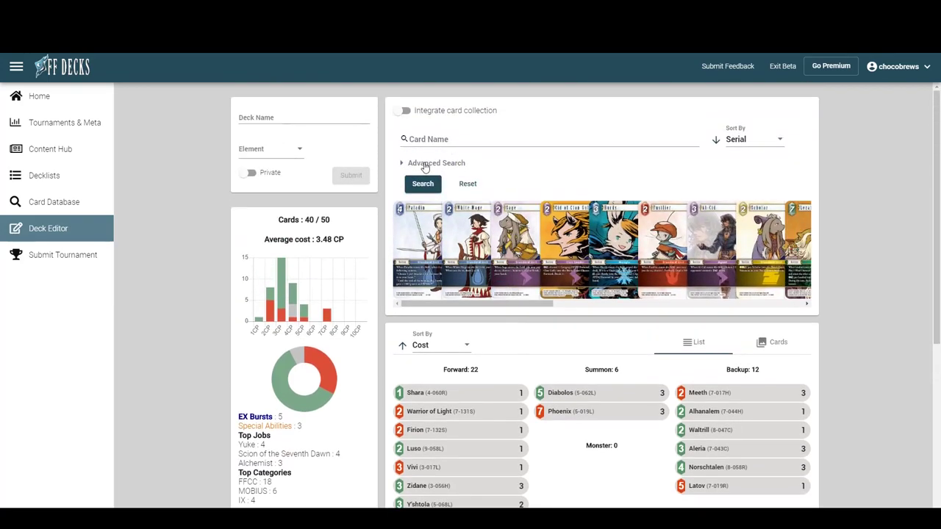
{"action": "left_click", "coordinate": [425, 163]}
{"action": "scroll", "coordinate": [433, 235], "scroll_direction": "down", "scroll_amount": 5}
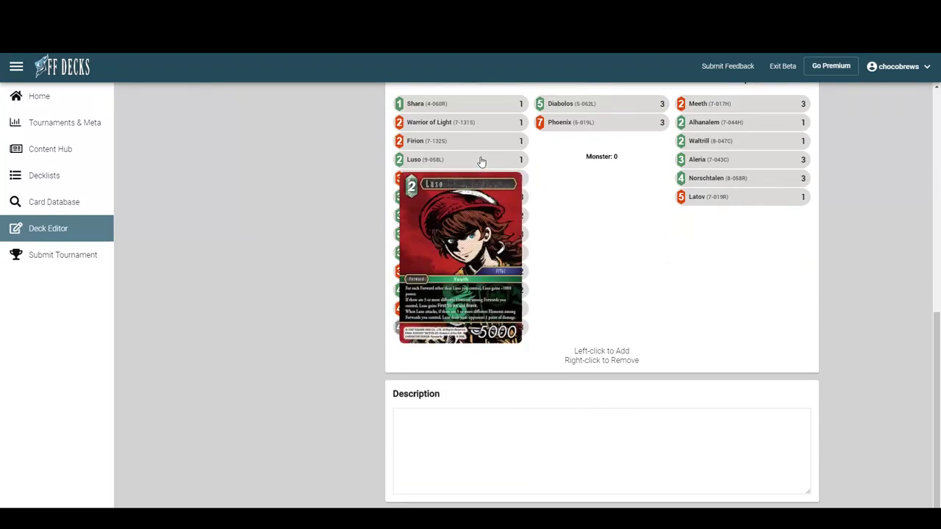
Remove the FFTA2 category filter, search for cost-4 Wind Backups, and look through the results
{"action": "scroll", "coordinate": [478, 169], "scroll_direction": "up", "scroll_amount": 5}
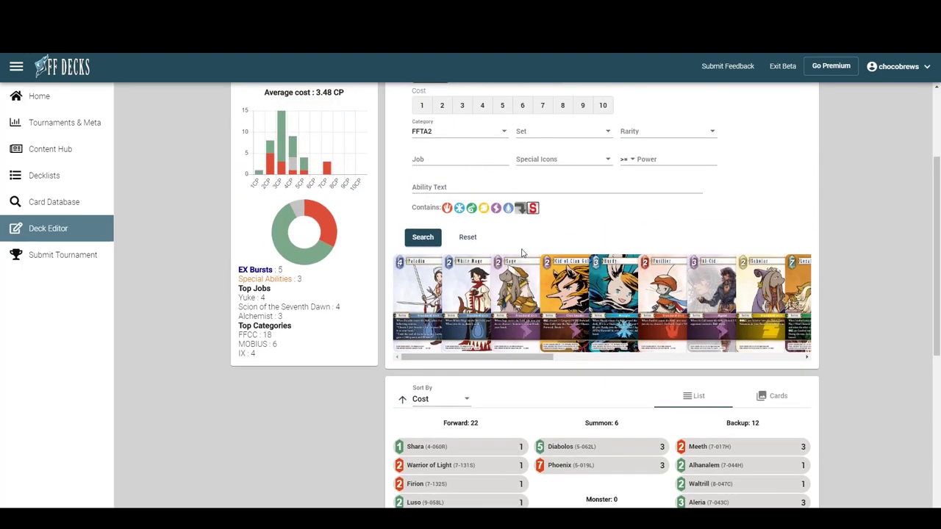
{"action": "left_click", "coordinate": [503, 131]}
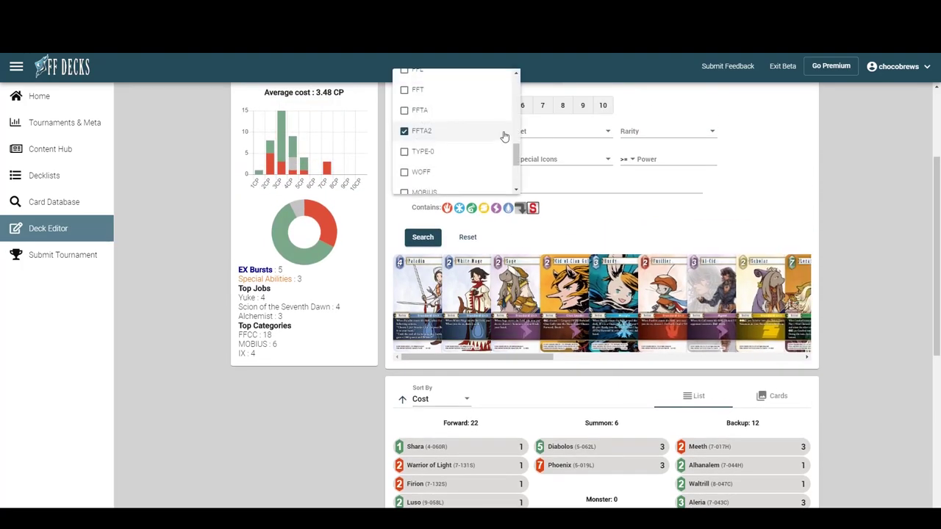
{"action": "left_click", "coordinate": [409, 131]}
{"action": "left_click", "coordinate": [390, 143]}
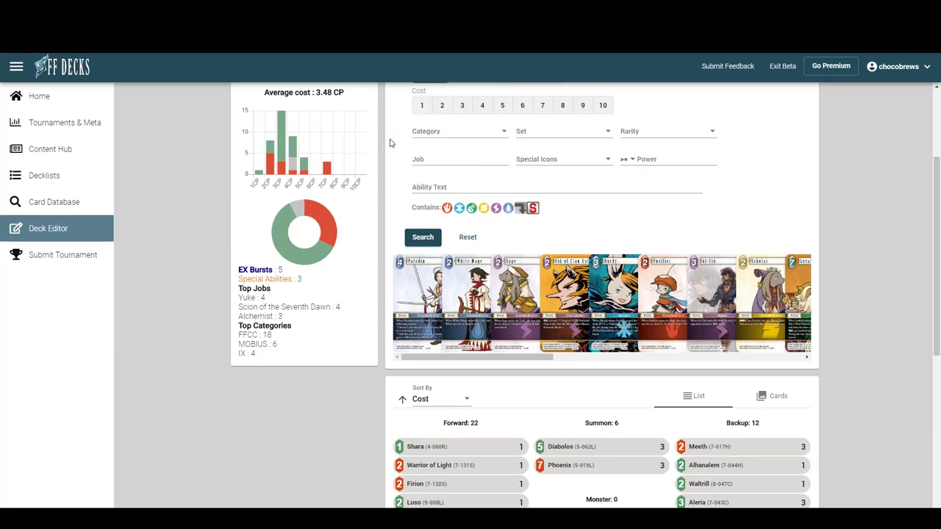
{"action": "scroll", "coordinate": [412, 143], "scroll_direction": "up", "scroll_amount": 1}
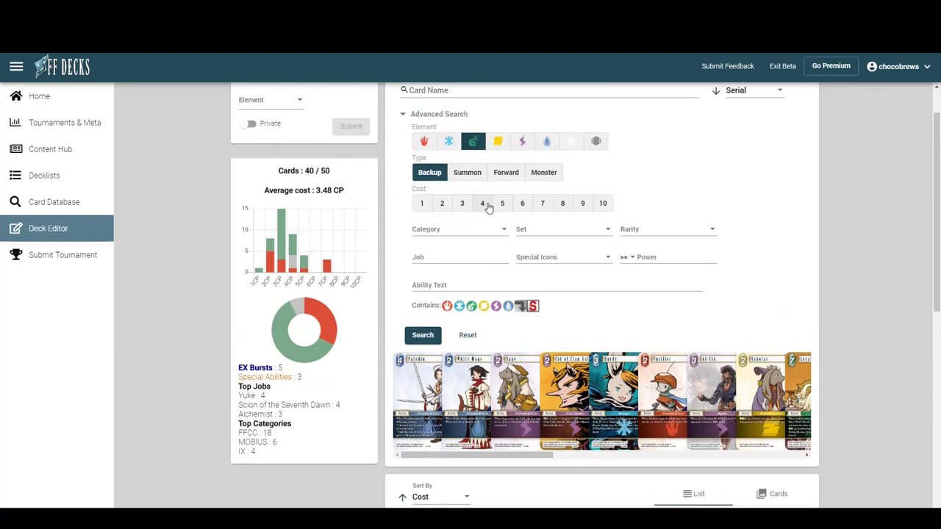
{"action": "left_click", "coordinate": [406, 115]}
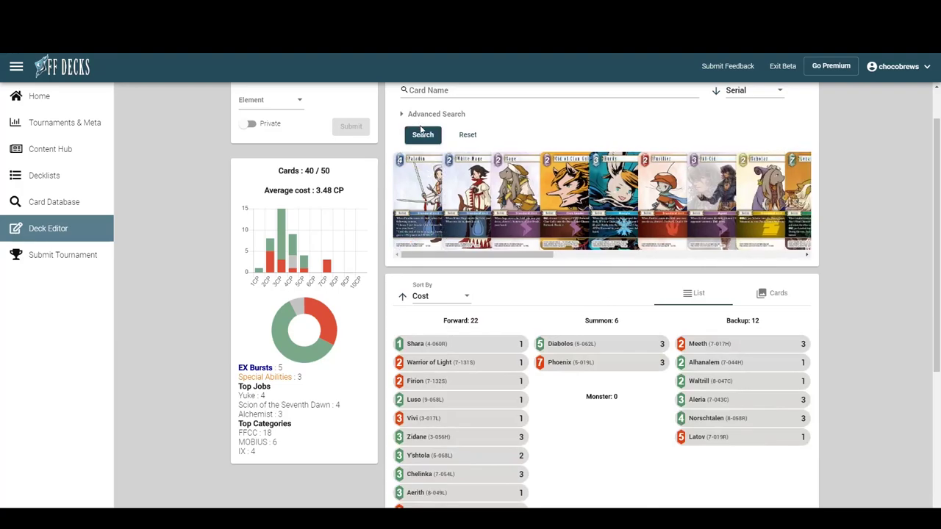
{"action": "left_click", "coordinate": [421, 135]}
{"action": "left_click_drag", "start_coordinate": [461, 254], "coordinate": [593, 255]}
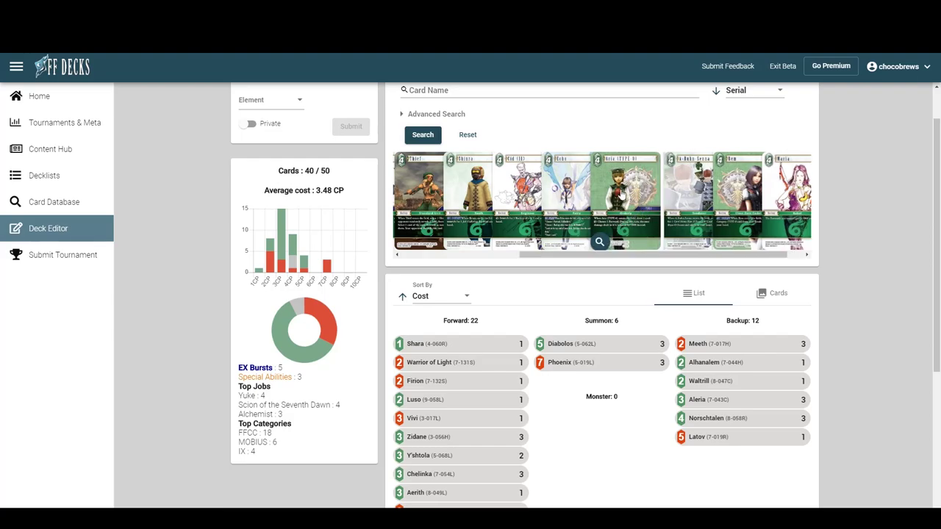
Read the enlarged Rem card, compare it with the deck list, and look back over the cost-4 Wind Backup results
{"action": "left_click", "coordinate": [698, 243]}
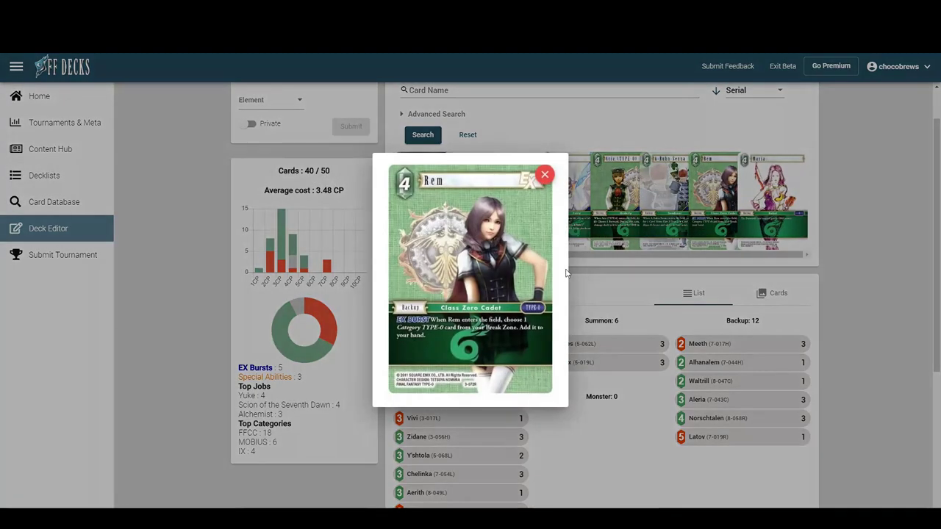
{"action": "left_click", "coordinate": [546, 176]}
{"action": "scroll", "coordinate": [478, 331], "scroll_direction": "down", "scroll_amount": 2}
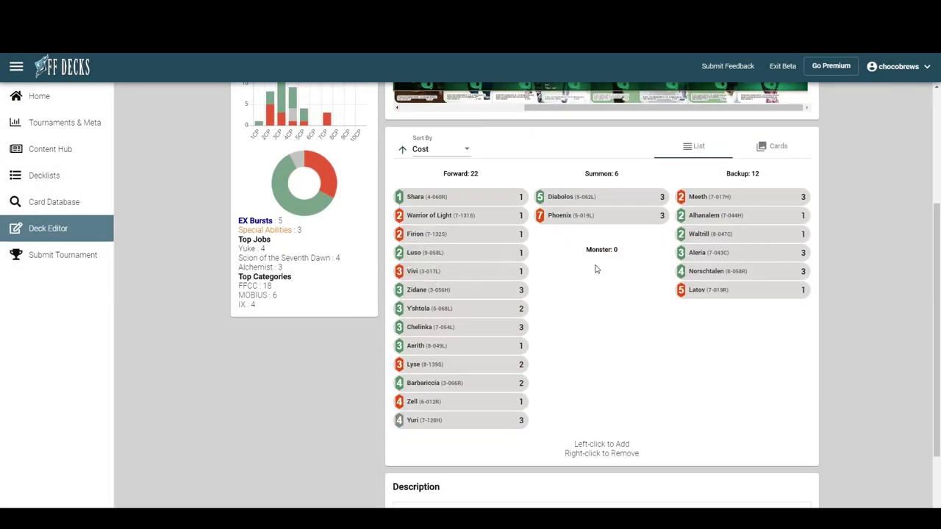
{"action": "scroll", "coordinate": [596, 269], "scroll_direction": "up", "scroll_amount": 3}
{"action": "scroll", "coordinate": [588, 270], "scroll_direction": "down", "scroll_amount": 1}
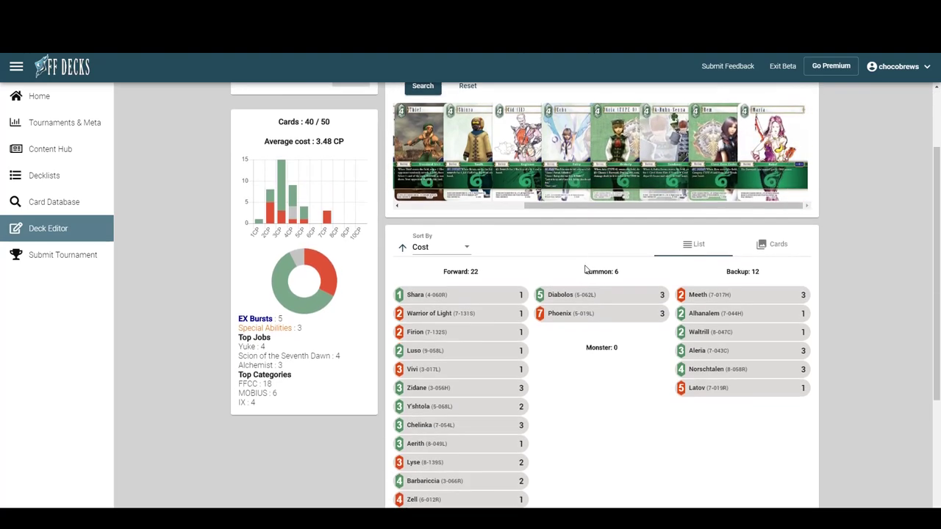
{"action": "scroll", "coordinate": [669, 253], "scroll_direction": "up", "scroll_amount": 1}
{"action": "scroll", "coordinate": [674, 252], "scroll_direction": "down", "scroll_amount": 1}
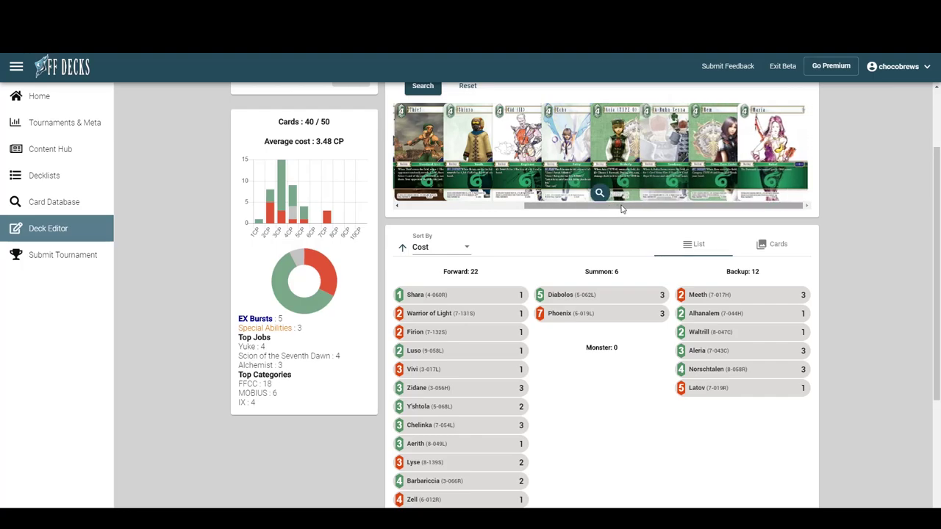
{"action": "left_click_drag", "start_coordinate": [626, 207], "coordinate": [418, 206]}
{"action": "scroll", "coordinate": [772, 267], "scroll_direction": "up", "scroll_amount": 1}
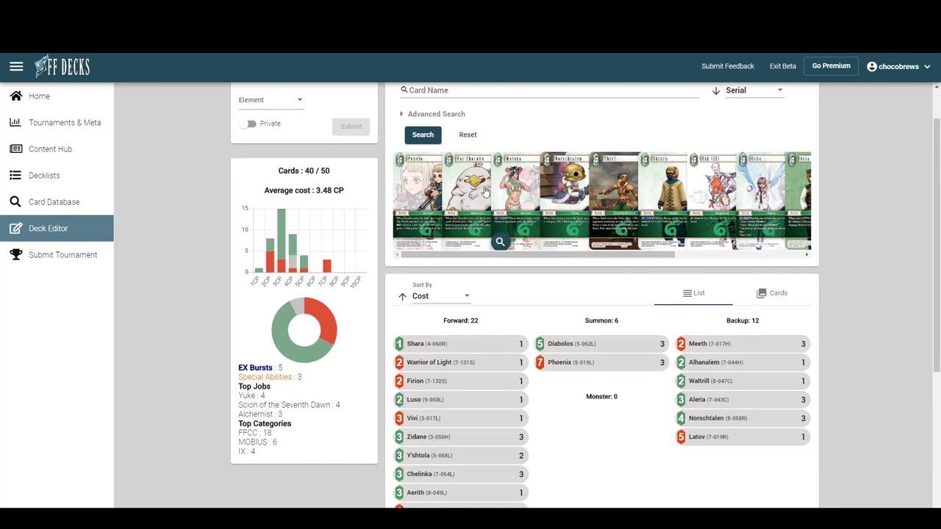
Search for Fire Backups of any cost, preview Zell in the deck list, and browse the results
{"action": "left_click", "coordinate": [420, 115]}
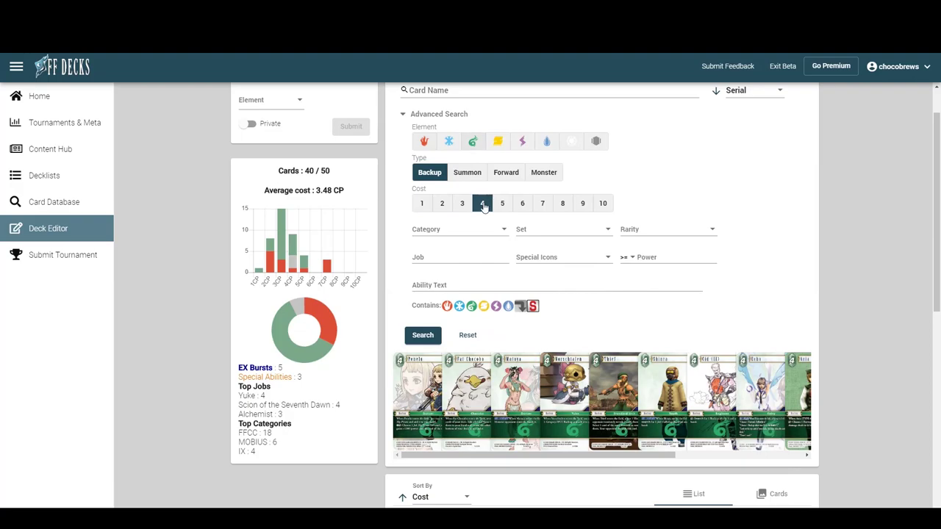
{"action": "left_click", "coordinate": [404, 114]}
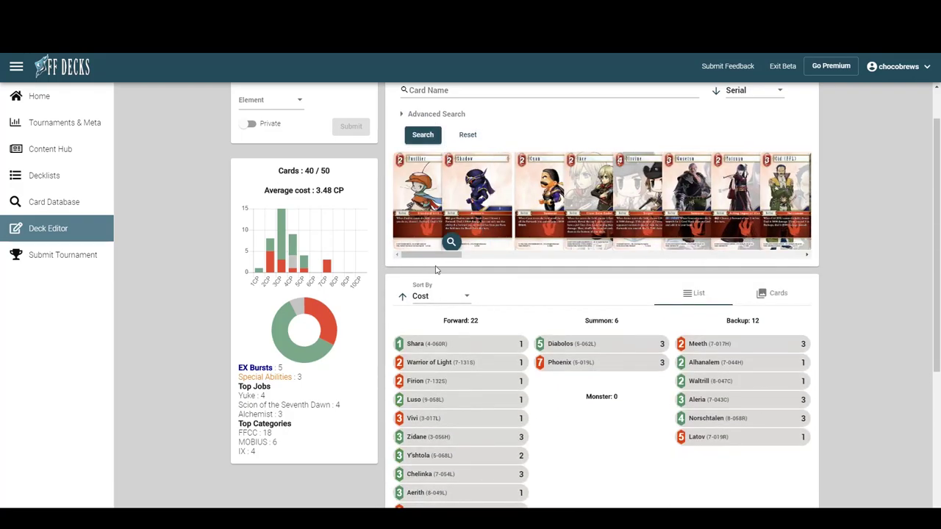
{"action": "scroll", "coordinate": [437, 269], "scroll_direction": "down", "scroll_amount": 4}
{"action": "mouse_move", "coordinate": [441, 313]}
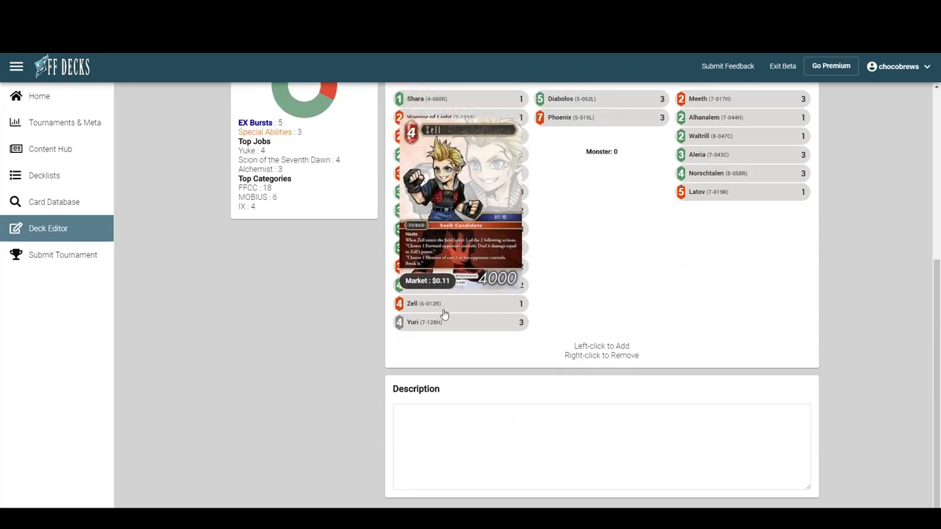
{"action": "scroll", "coordinate": [540, 292], "scroll_direction": "up", "scroll_amount": 4}
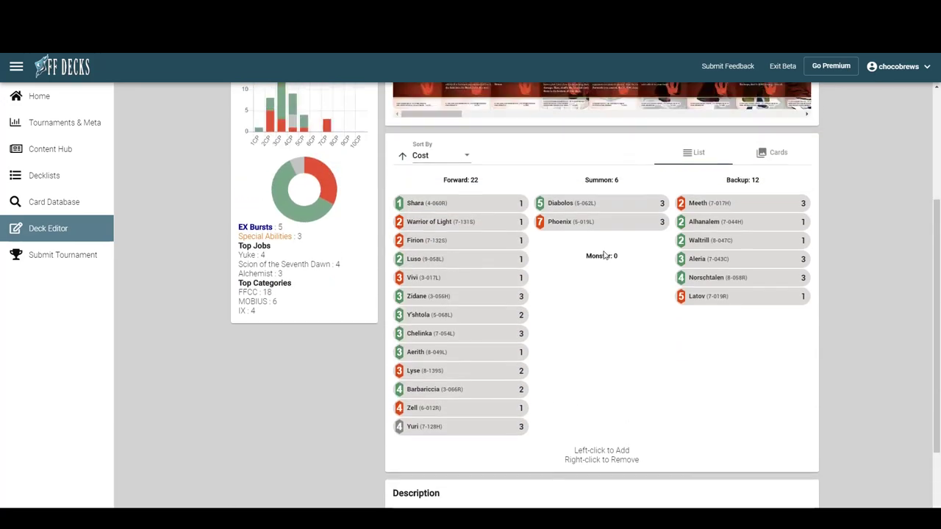
{"action": "left_click_drag", "start_coordinate": [430, 255], "coordinate": [534, 256]}
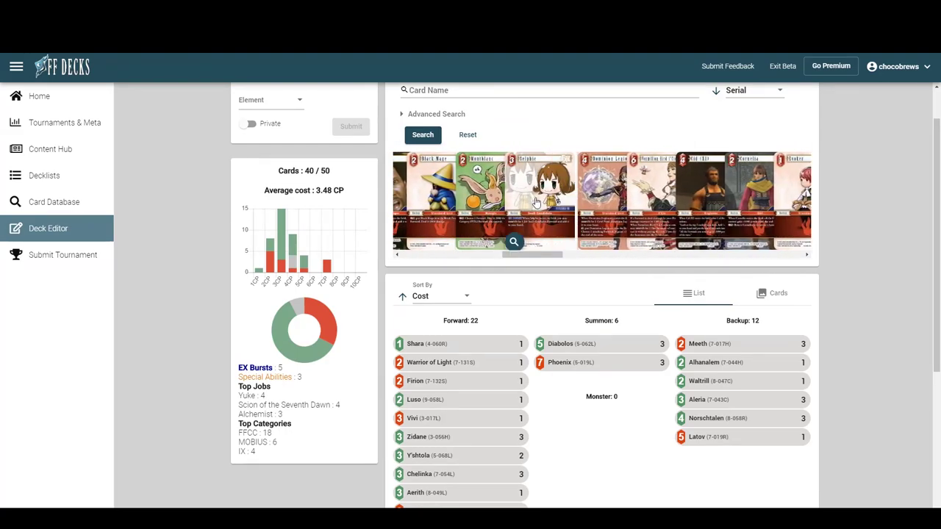
Read the cost-3 Selphie Backup card, then add two copies of it and one more Zell to the deck
{"action": "left_click", "coordinate": [514, 242]}
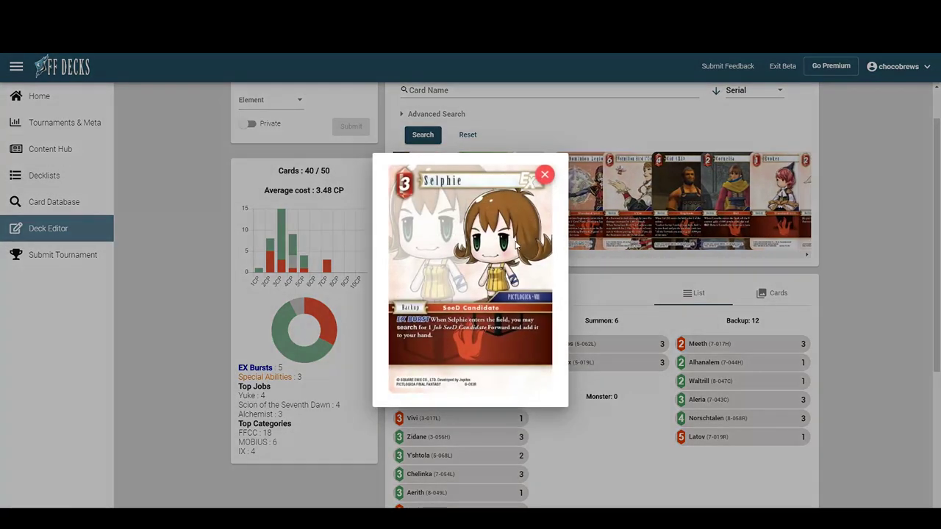
{"action": "left_click", "coordinate": [545, 176]}
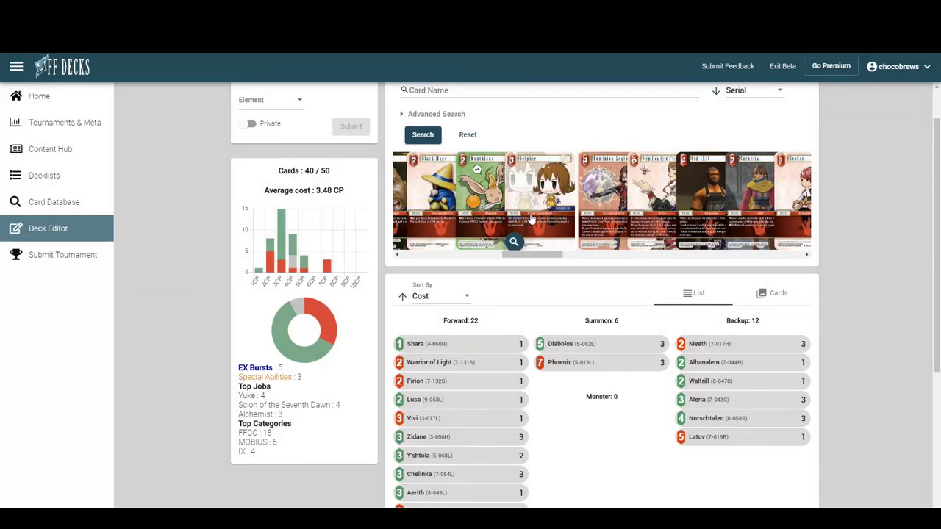
{"action": "double_click", "coordinate": [530, 218]}
{"action": "scroll", "coordinate": [542, 210], "scroll_direction": "down", "scroll_amount": 3}
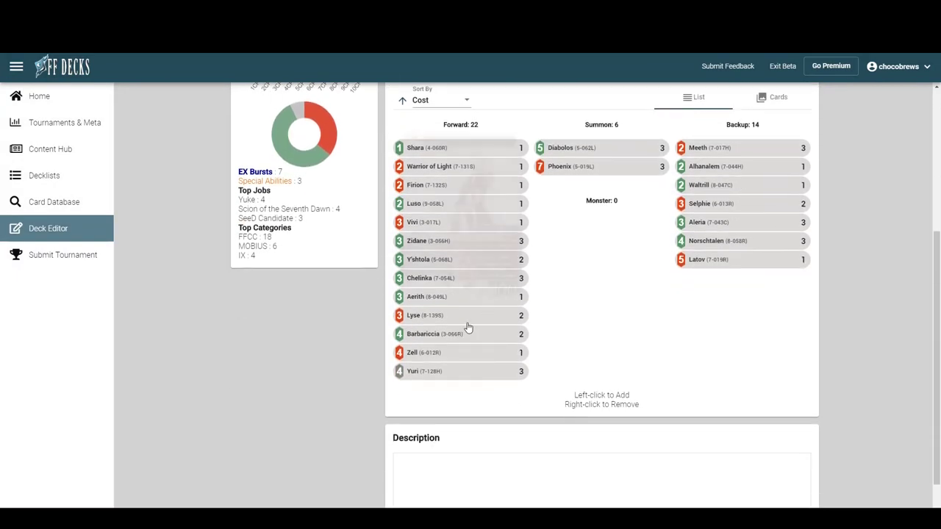
{"action": "left_click", "coordinate": [466, 352]}
Review the deck's cost curve and card lists, and check further along the Fire Backup results
{"action": "scroll", "coordinate": [595, 276], "scroll_direction": "up", "scroll_amount": 1}
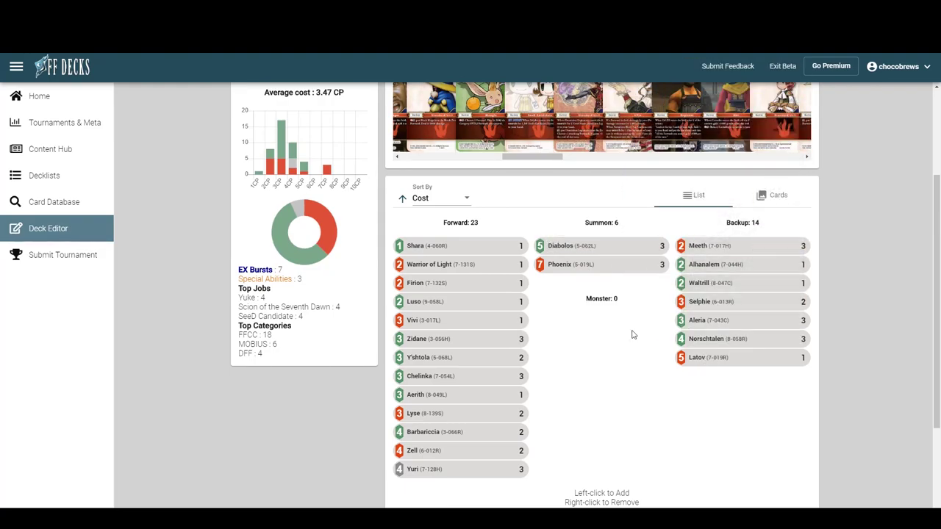
{"action": "scroll", "coordinate": [592, 342], "scroll_direction": "up", "scroll_amount": 1}
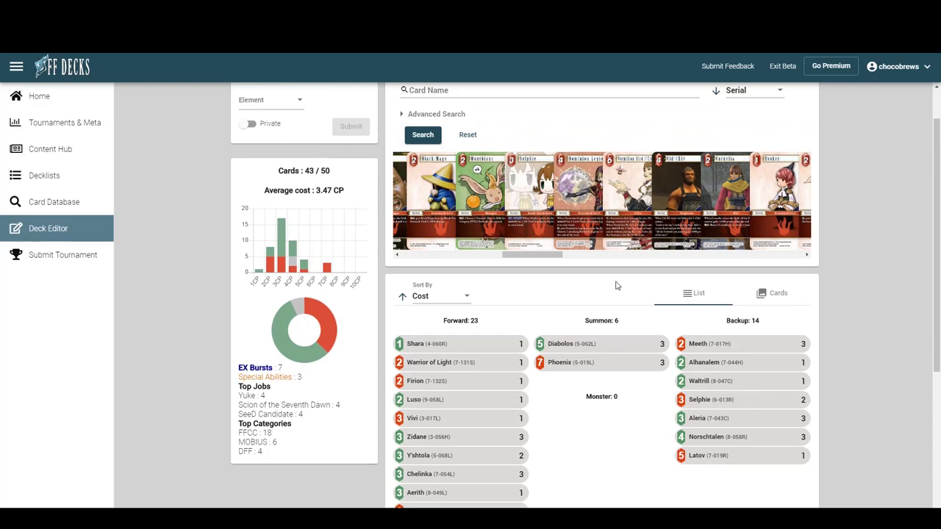
{"action": "scroll", "coordinate": [614, 272], "scroll_direction": "down", "scroll_amount": 2}
{"action": "mouse_move", "coordinate": [708, 310]}
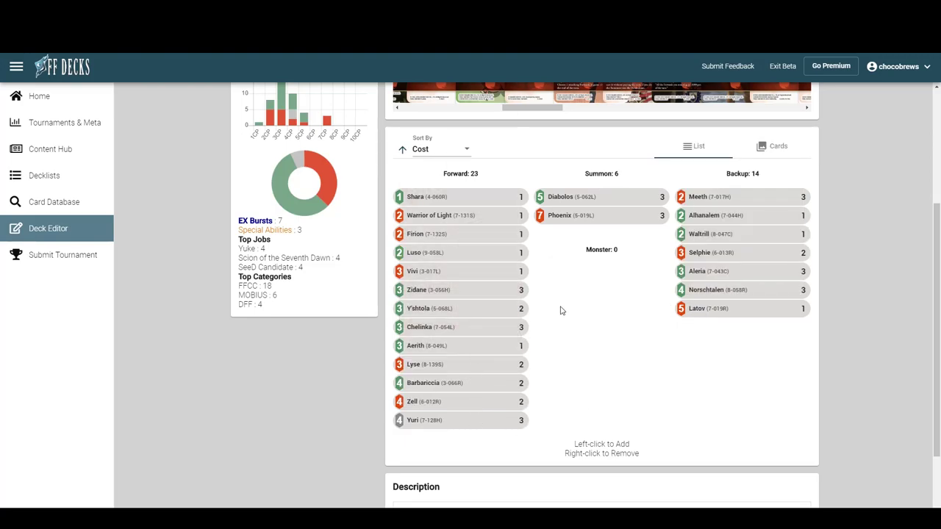
{"action": "scroll", "coordinate": [558, 310], "scroll_direction": "up", "scroll_amount": 2}
{"action": "left_click_drag", "start_coordinate": [532, 261], "coordinate": [540, 257]}
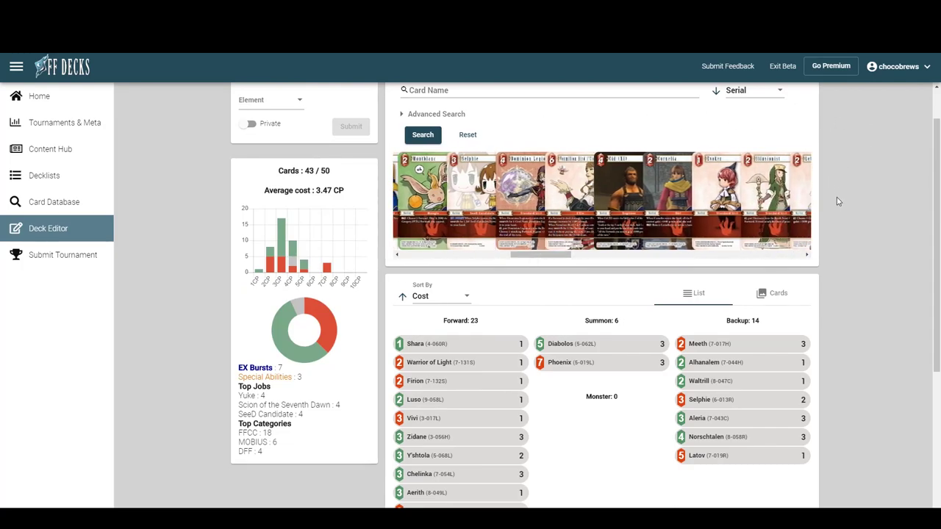
Switch the type filter from Backup to Summon, search for Fire Summons, and look over the results
{"action": "left_click", "coordinate": [438, 116]}
{"action": "left_click", "coordinate": [438, 115]}
{"action": "left_click", "coordinate": [438, 118]}
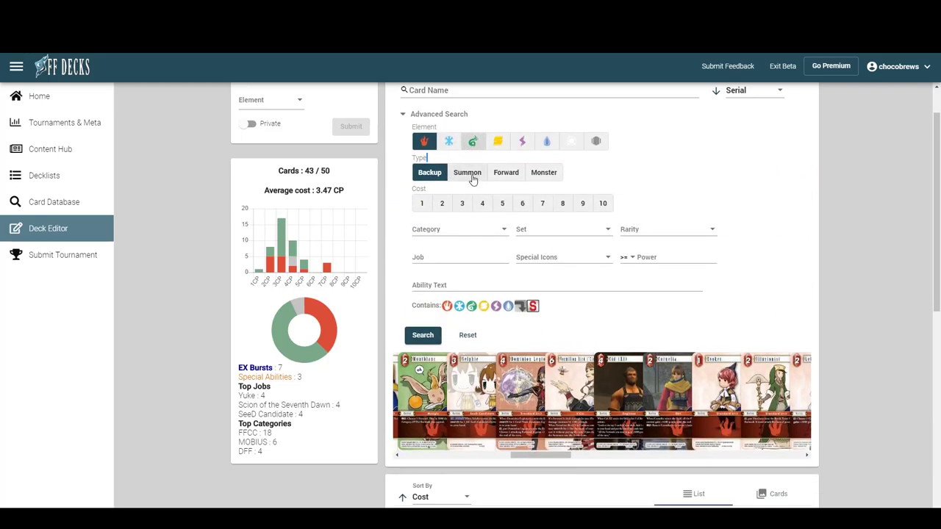
{"action": "left_click", "coordinate": [543, 172]}
{"action": "left_click", "coordinate": [421, 174]}
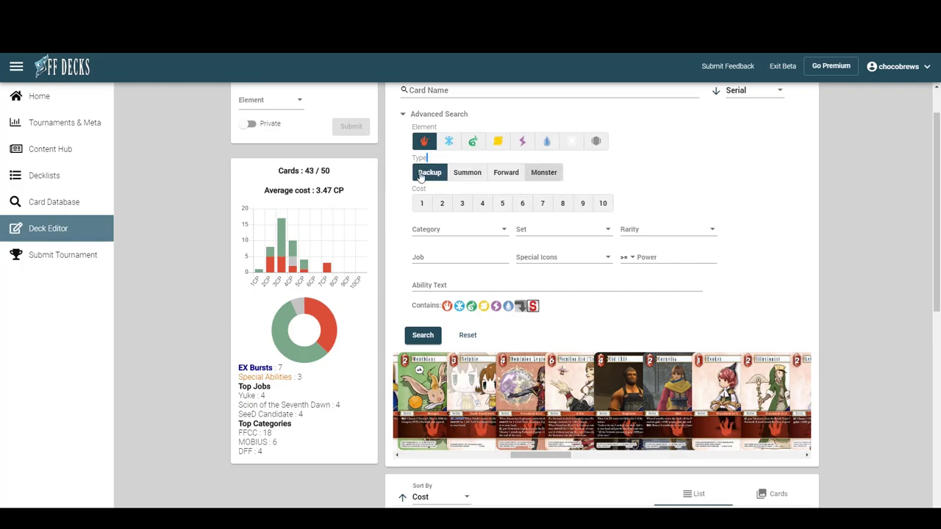
{"action": "left_click", "coordinate": [421, 174]}
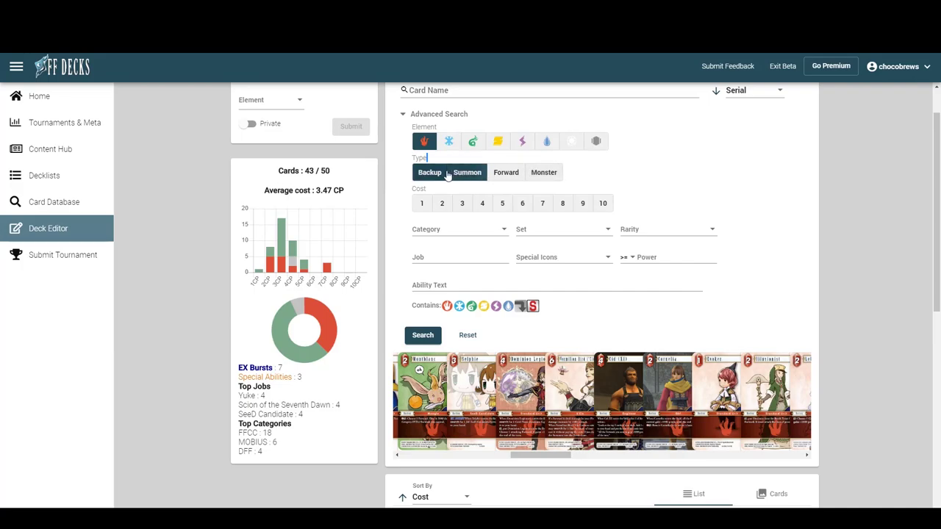
{"action": "left_click", "coordinate": [420, 340]}
{"action": "left_click_drag", "start_coordinate": [661, 260], "coordinate": [416, 260]}
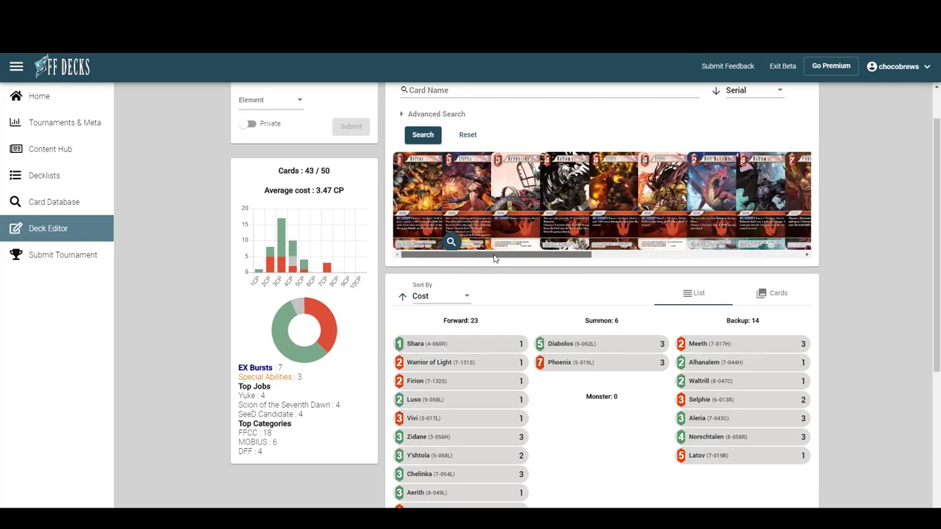
Read the enlarged cost-4 Bahamut card and compare the Fire Summon results with the deck list
{"action": "left_click_drag", "start_coordinate": [494, 259], "coordinate": [588, 260]}
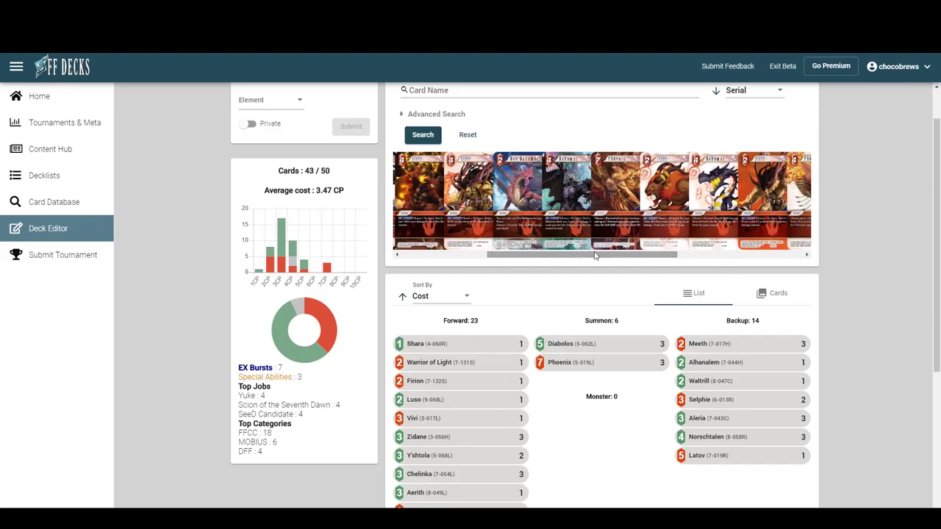
{"action": "left_click", "coordinate": [697, 244]}
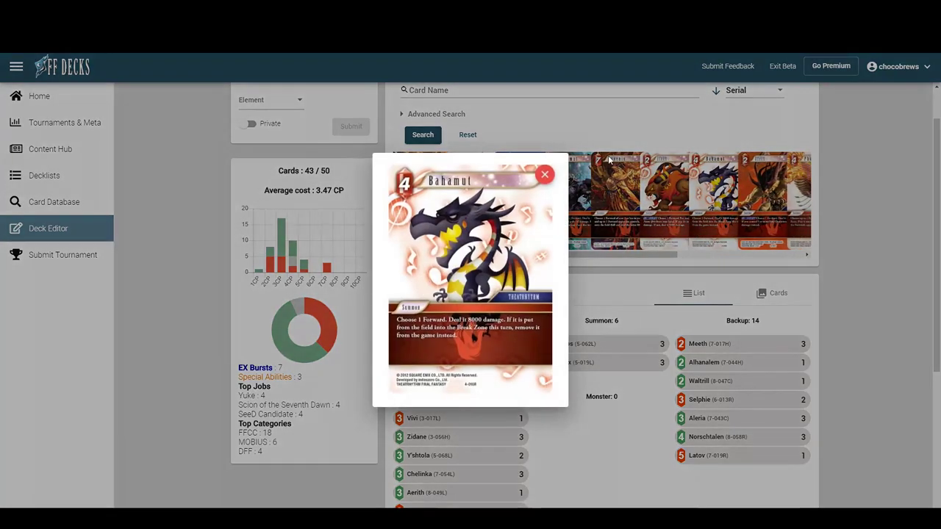
{"action": "left_click", "coordinate": [545, 174]}
{"action": "left_click_drag", "start_coordinate": [571, 258], "coordinate": [603, 256]}
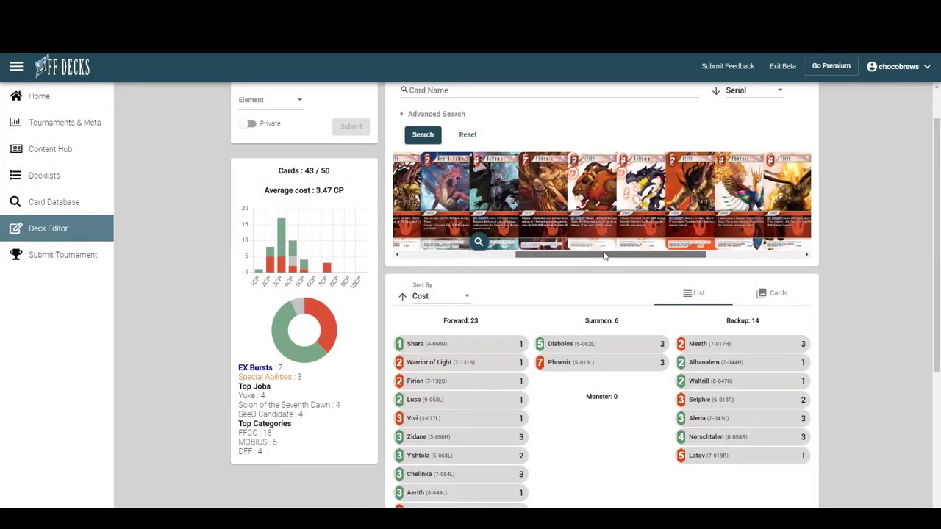
{"action": "scroll", "coordinate": [731, 327], "scroll_direction": "down", "scroll_amount": 1}
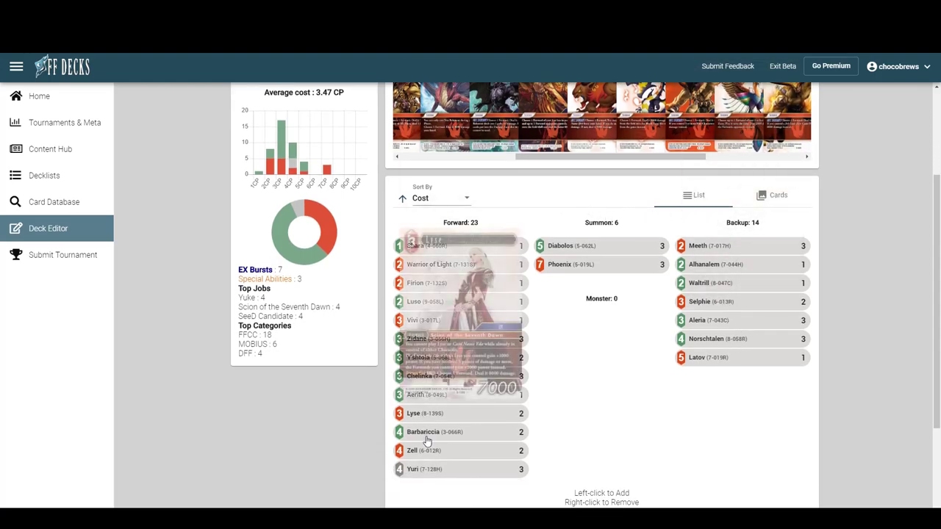
{"action": "scroll", "coordinate": [478, 311], "scroll_direction": "up", "scroll_amount": 2}
{"action": "left_click_drag", "start_coordinate": [608, 303], "coordinate": [713, 306]}
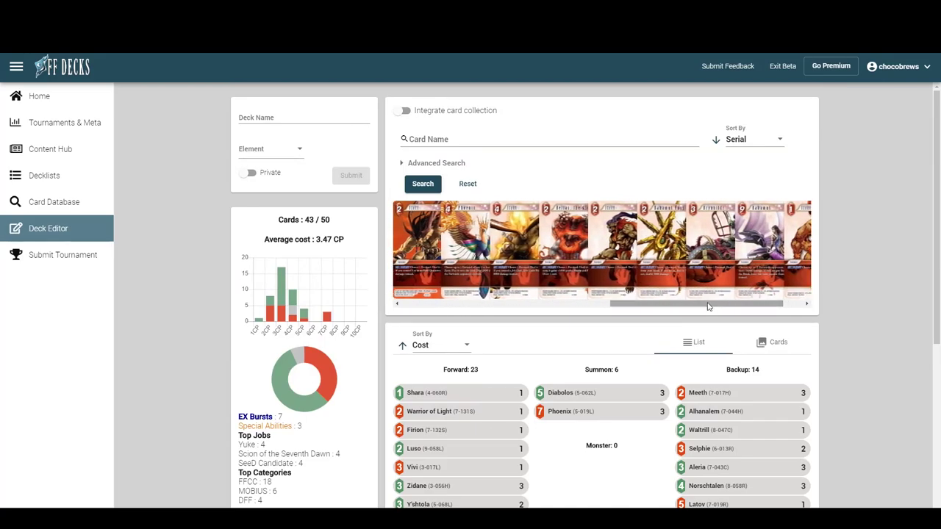
Add three copies of Bahamut (4-016R) and one Ifrita (9-002H) to the deck, and check the deck list
{"action": "scroll", "coordinate": [590, 244], "scroll_direction": "down", "scroll_amount": 1}
{"action": "left_click_drag", "start_coordinate": [695, 254], "coordinate": [456, 276]}
{"action": "left_click", "coordinate": [595, 213]}
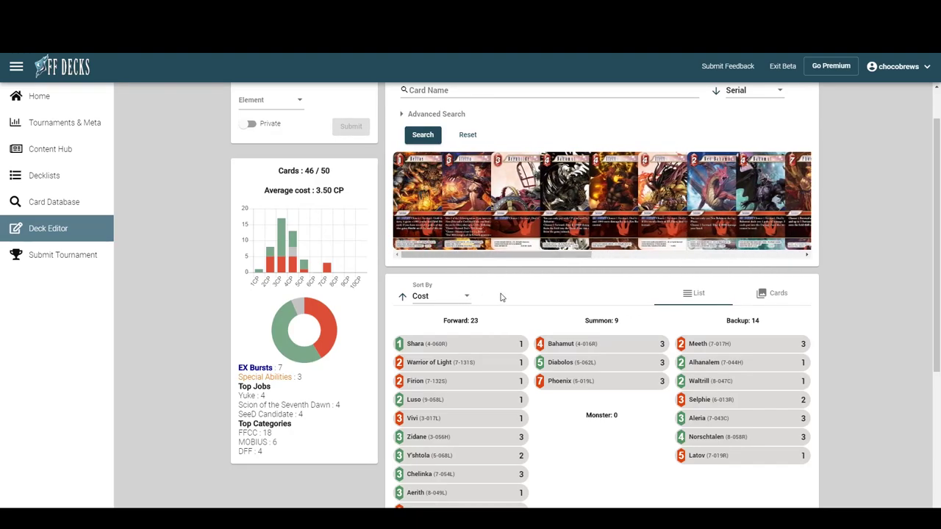
{"action": "left_click", "coordinate": [473, 207]}
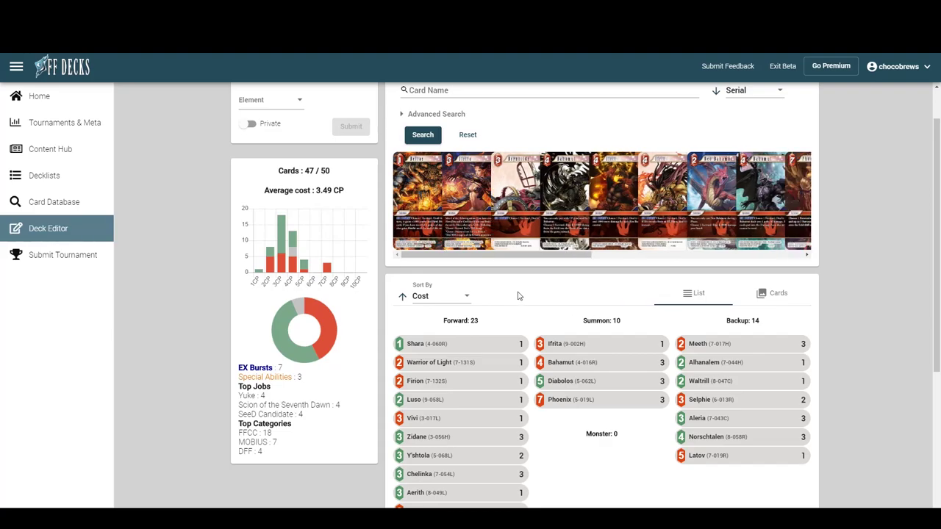
{"action": "scroll", "coordinate": [518, 296], "scroll_direction": "up", "scroll_amount": 1}
{"action": "scroll", "coordinate": [616, 201], "scroll_direction": "down", "scroll_amount": 3}
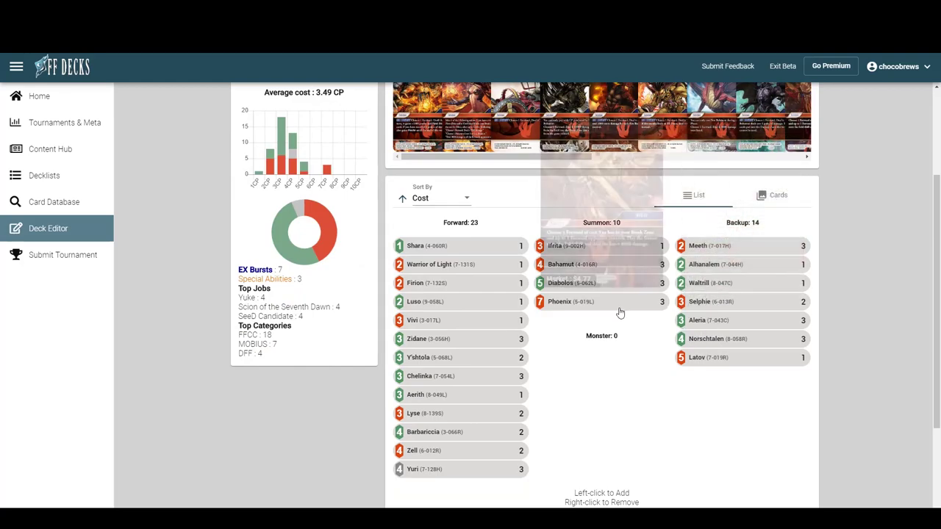
Review the deck's cost curve and card lists, reading the Ifrita, Norschtalen and Meeth cards
{"action": "scroll", "coordinate": [573, 320], "scroll_direction": "up", "scroll_amount": 3}
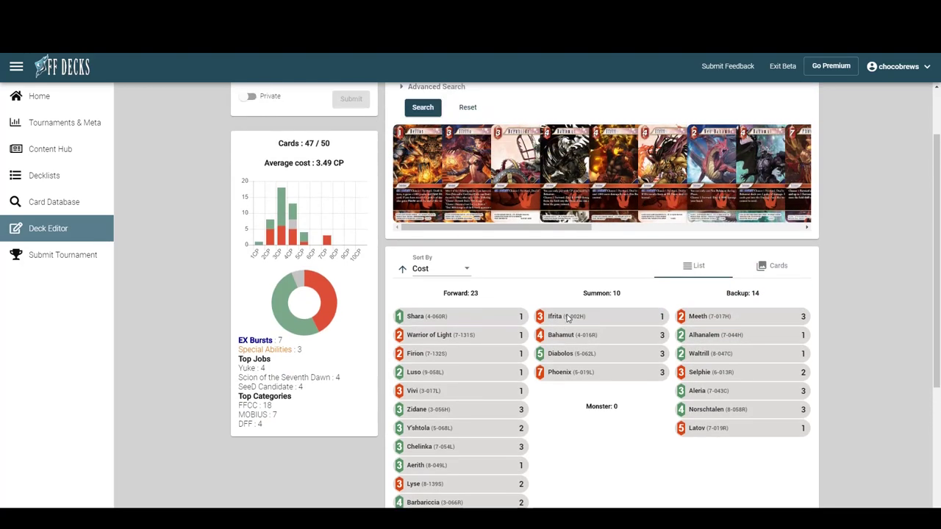
{"action": "left_click", "coordinate": [420, 164]}
{"action": "left_click", "coordinate": [420, 163]}
{"action": "left_click", "coordinate": [419, 163]}
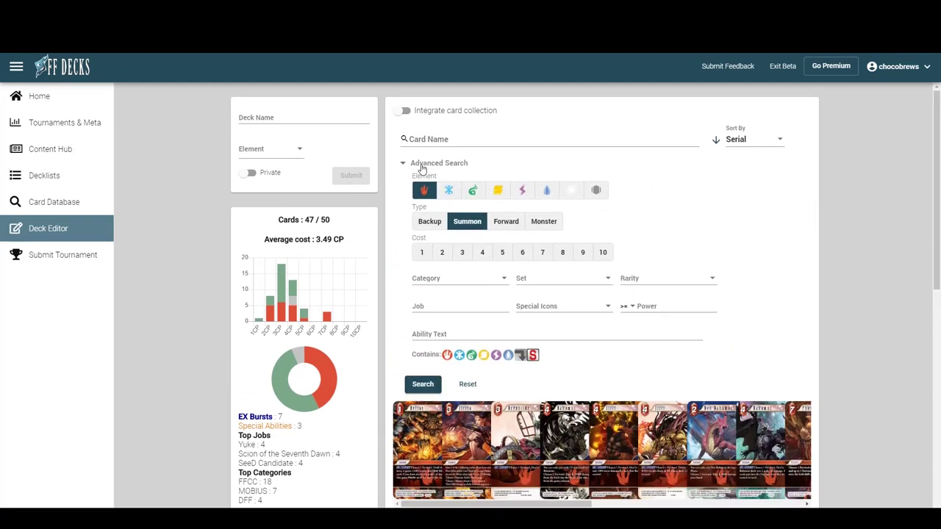
{"action": "left_click", "coordinate": [420, 163]}
{"action": "scroll", "coordinate": [573, 265], "scroll_direction": "down", "scroll_amount": 3}
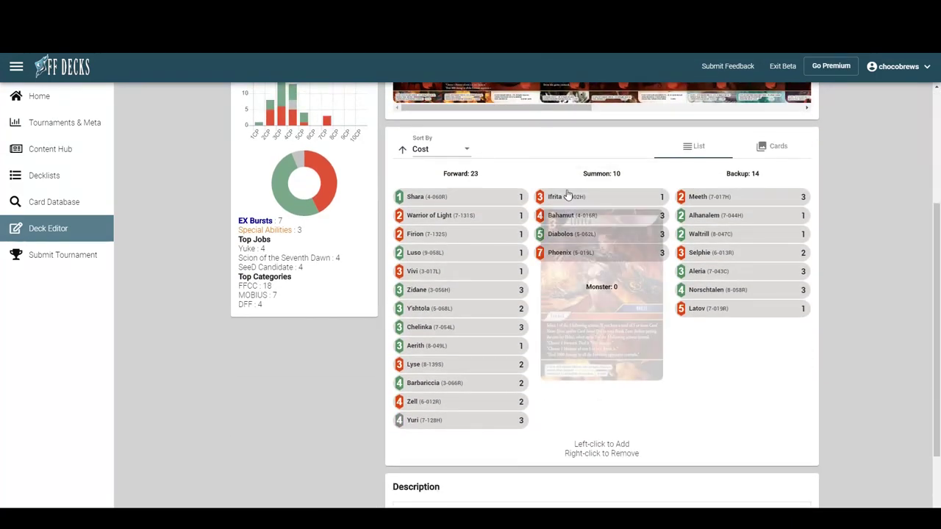
{"action": "mouse_move", "coordinate": [567, 200]}
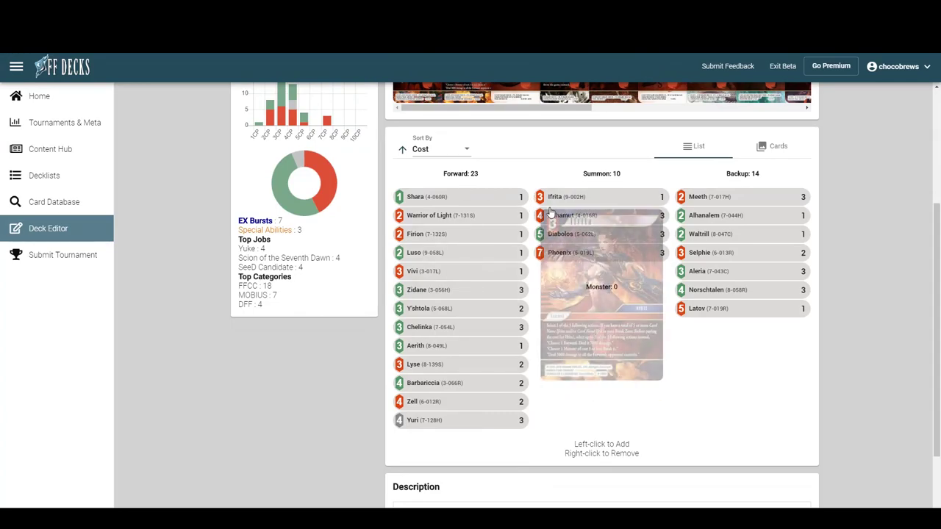
{"action": "scroll", "coordinate": [540, 288], "scroll_direction": "up", "scroll_amount": 2}
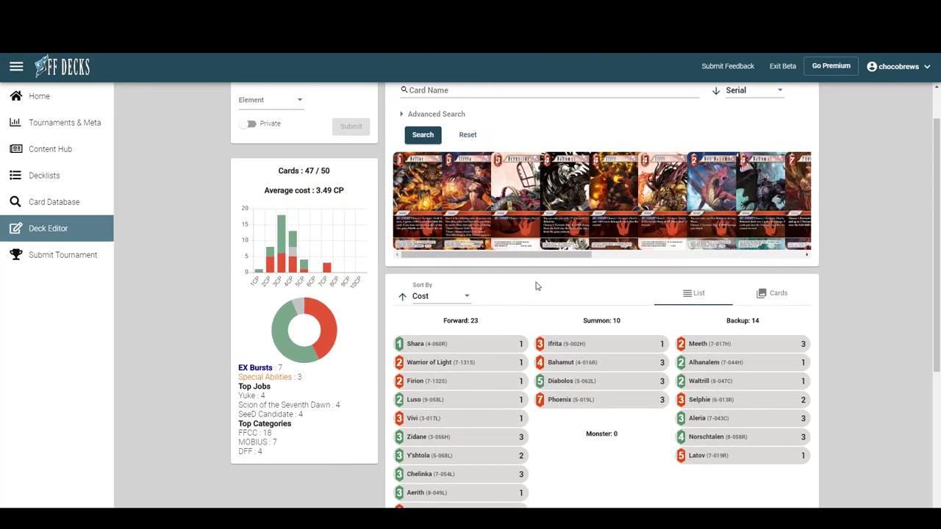
{"action": "scroll", "coordinate": [538, 287], "scroll_direction": "down", "scroll_amount": 2}
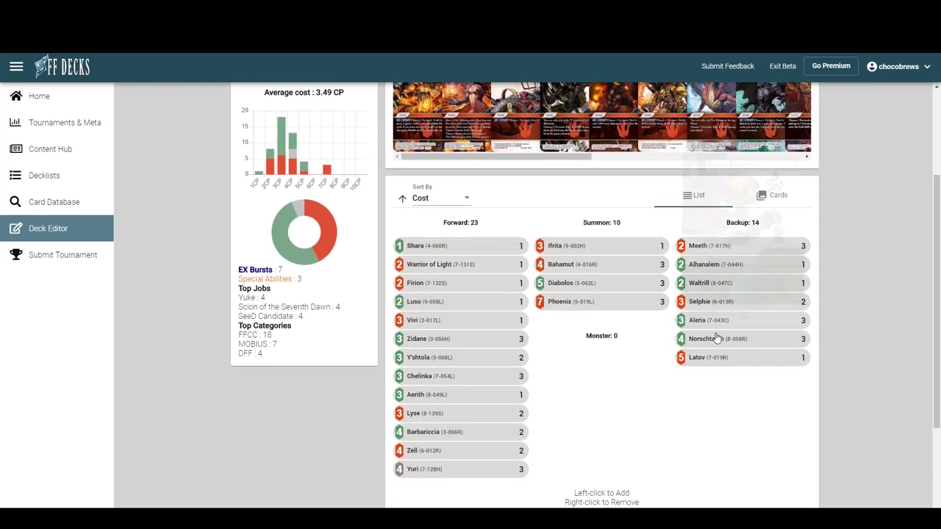
{"action": "mouse_move", "coordinate": [722, 346]}
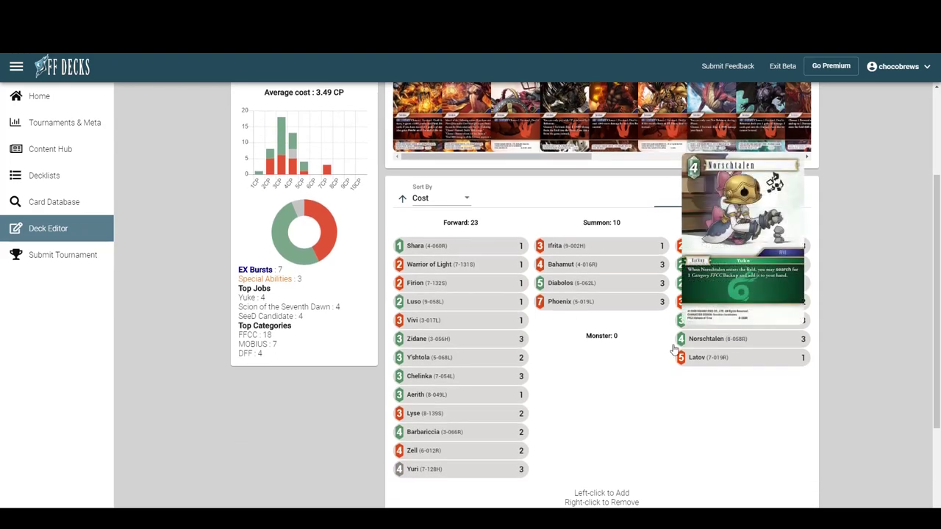
{"action": "mouse_move", "coordinate": [711, 285]}
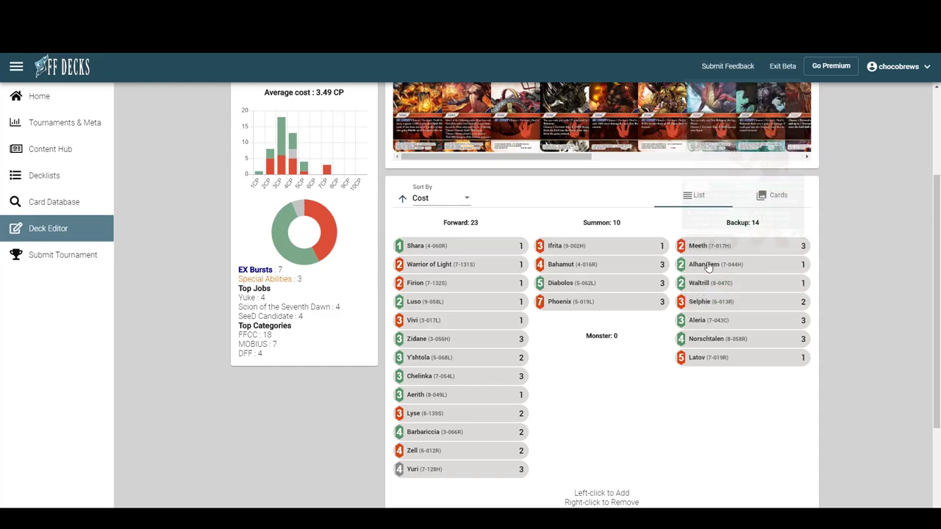
{"action": "scroll", "coordinate": [577, 304], "scroll_direction": "up", "scroll_amount": 3}
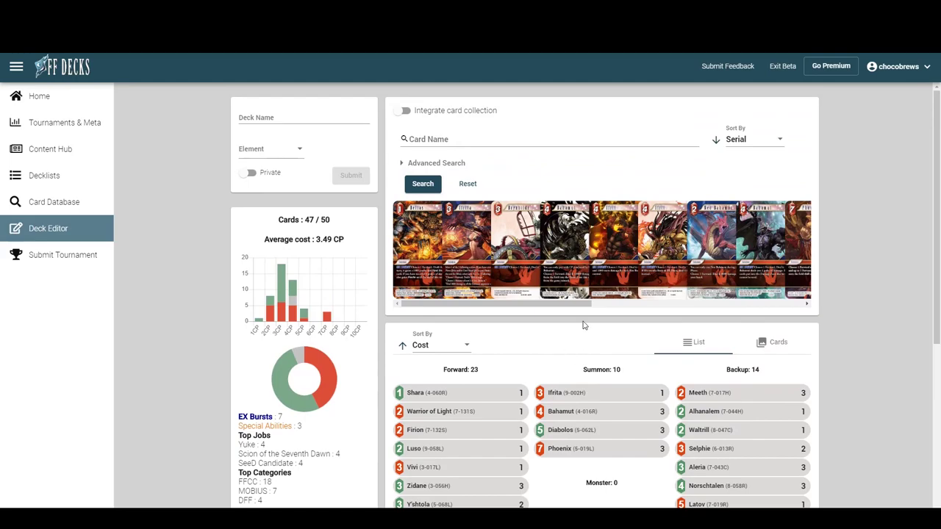
{"action": "scroll", "coordinate": [583, 326], "scroll_direction": "down", "scroll_amount": 2}
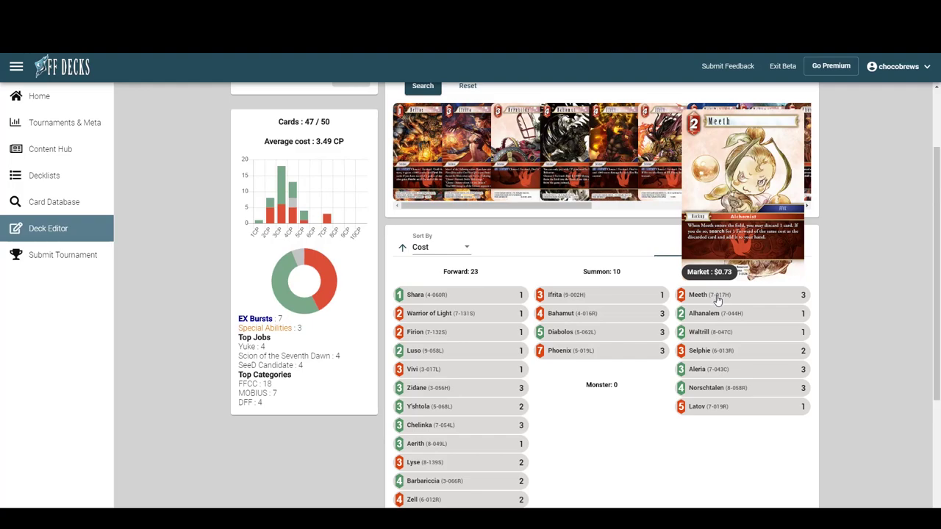
{"action": "scroll", "coordinate": [535, 264], "scroll_direction": "up", "scroll_amount": 2}
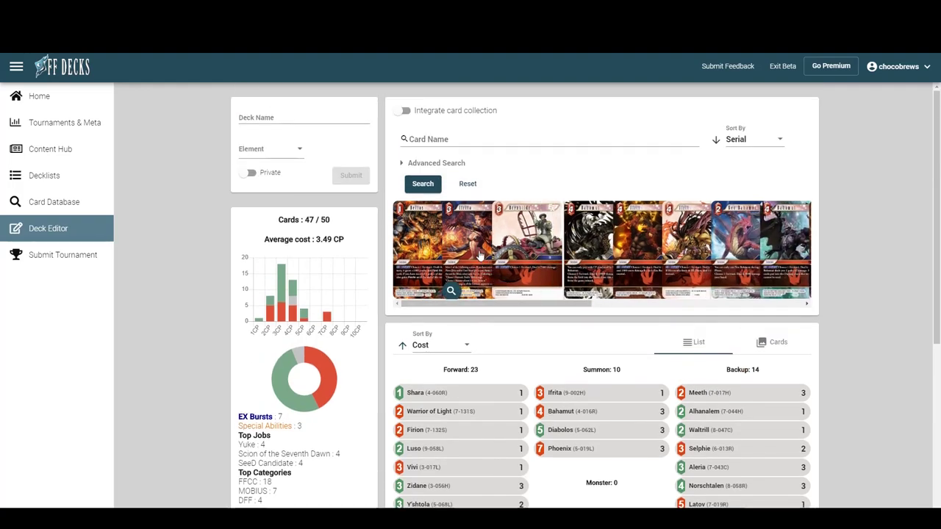
Add Wind to the element filter, clear the Summon type, and search for cards costing 2 or 4
{"action": "left_click", "coordinate": [406, 164]}
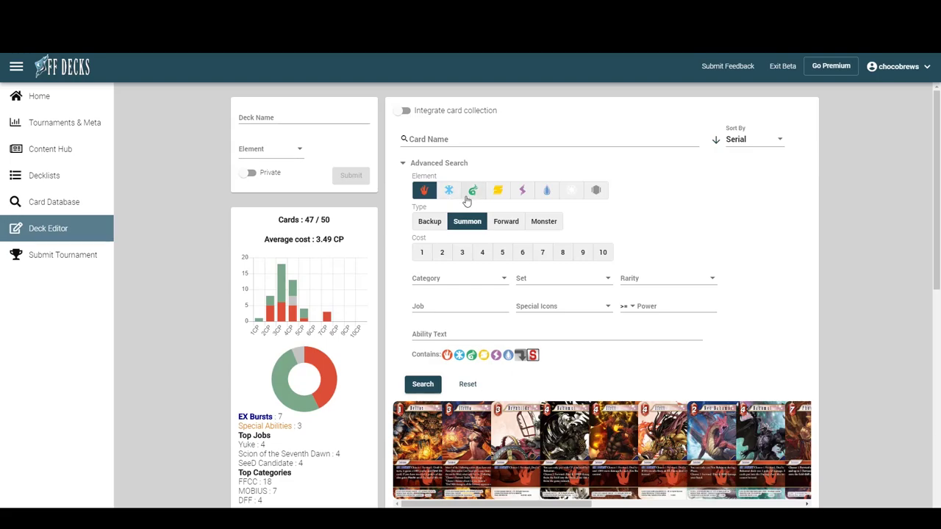
{"action": "left_click", "coordinate": [472, 193]}
{"action": "left_click", "coordinate": [451, 221]}
{"action": "left_click", "coordinate": [442, 253]}
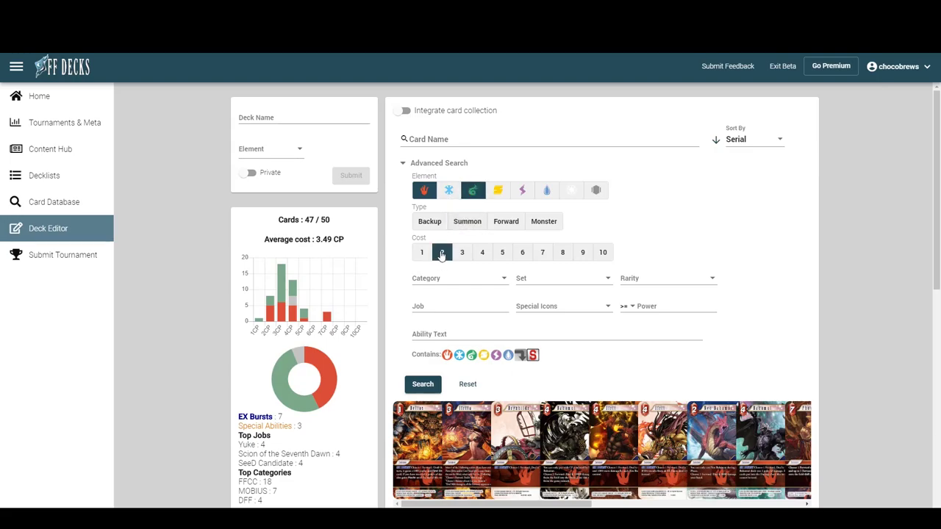
{"action": "left_click", "coordinate": [485, 252]}
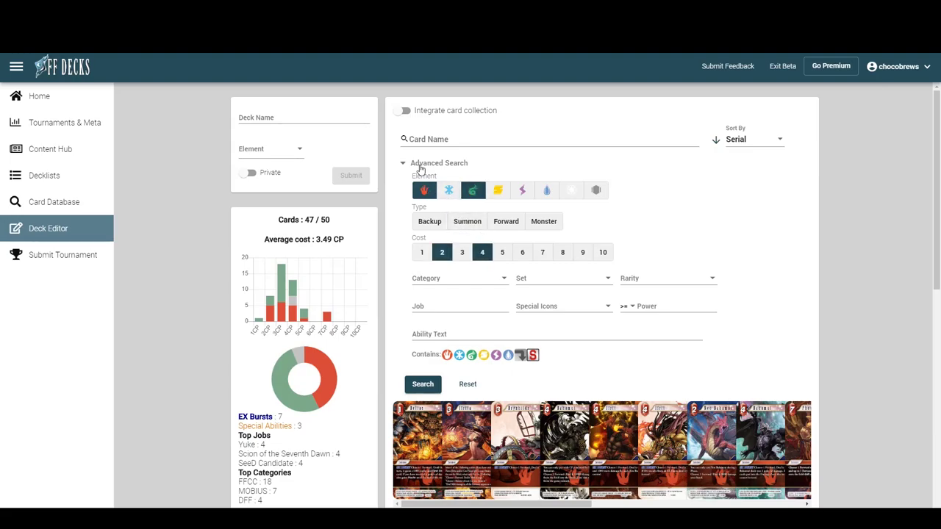
{"action": "left_click", "coordinate": [420, 166]}
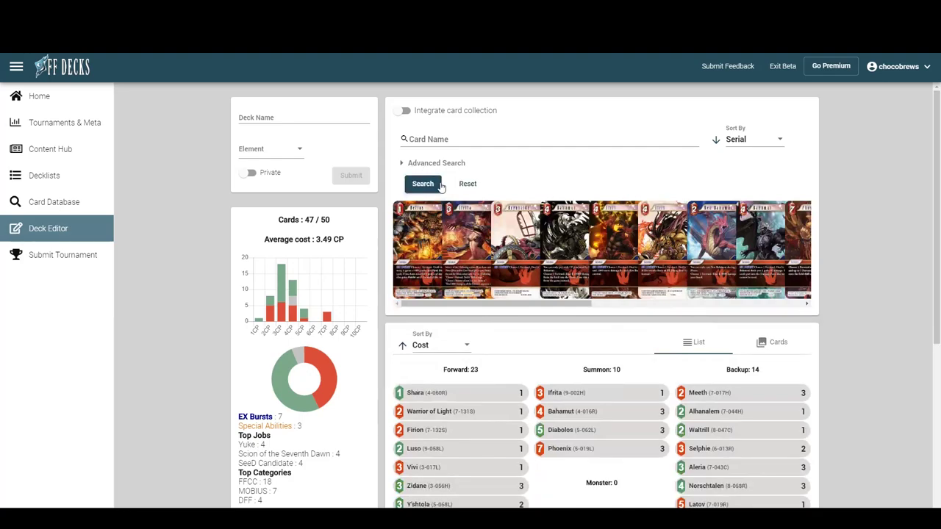
{"action": "left_click", "coordinate": [438, 185]}
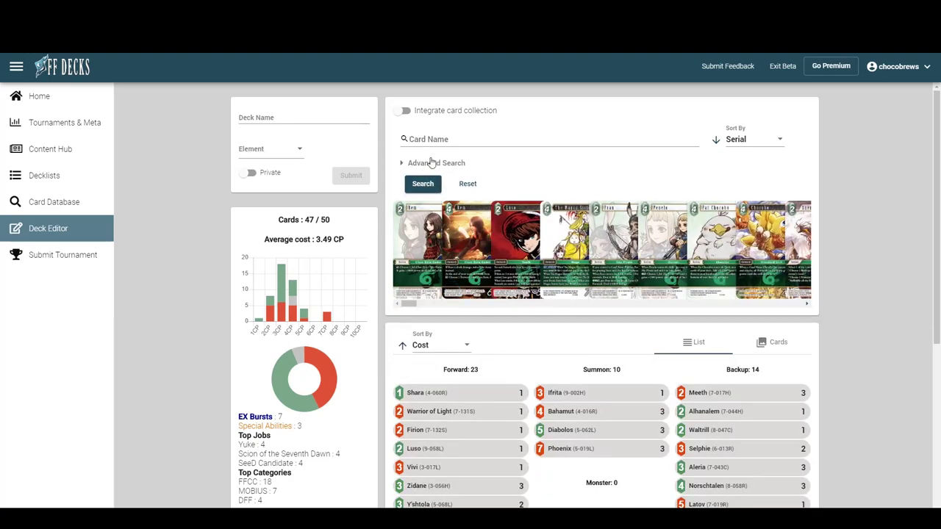
Restrict the Fire and Wind cost 2 and 4 search to Backups and run it again
{"action": "left_click", "coordinate": [432, 163]}
{"action": "left_click", "coordinate": [425, 220]}
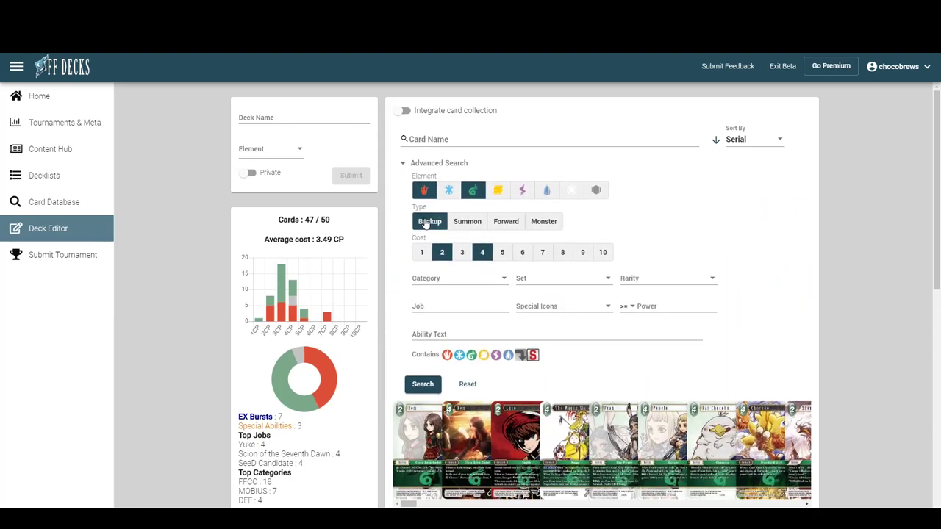
{"action": "left_click", "coordinate": [416, 164]}
{"action": "left_click", "coordinate": [420, 183]}
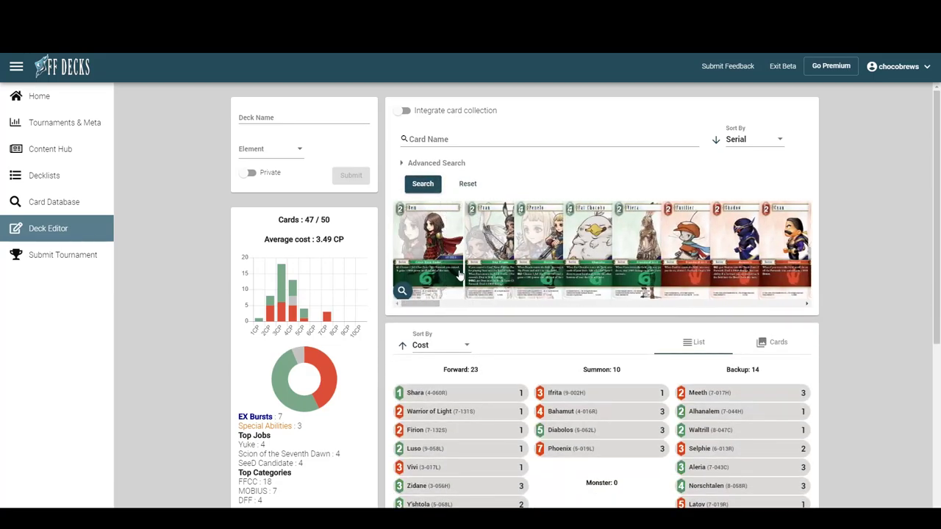
Read the enlarged Fran and Shadow cards among the Backup results
{"action": "left_click", "coordinate": [450, 292]}
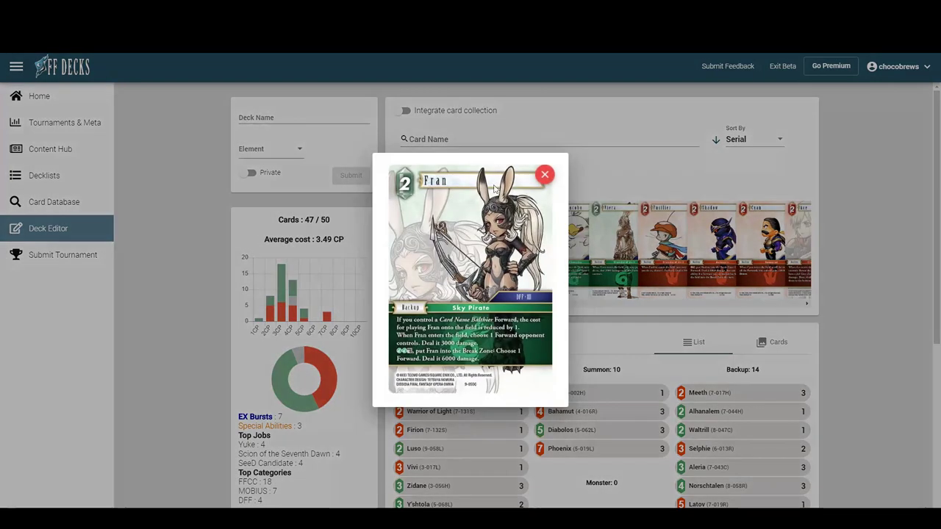
{"action": "left_click", "coordinate": [545, 175]}
{"action": "left_click_drag", "start_coordinate": [419, 308], "coordinate": [426, 306]}
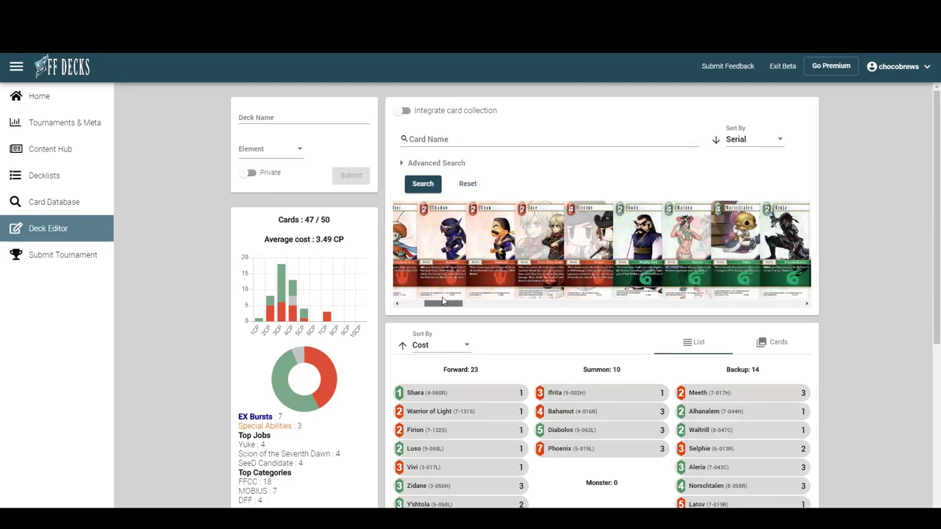
{"action": "left_click_drag", "start_coordinate": [443, 300], "coordinate": [438, 301]}
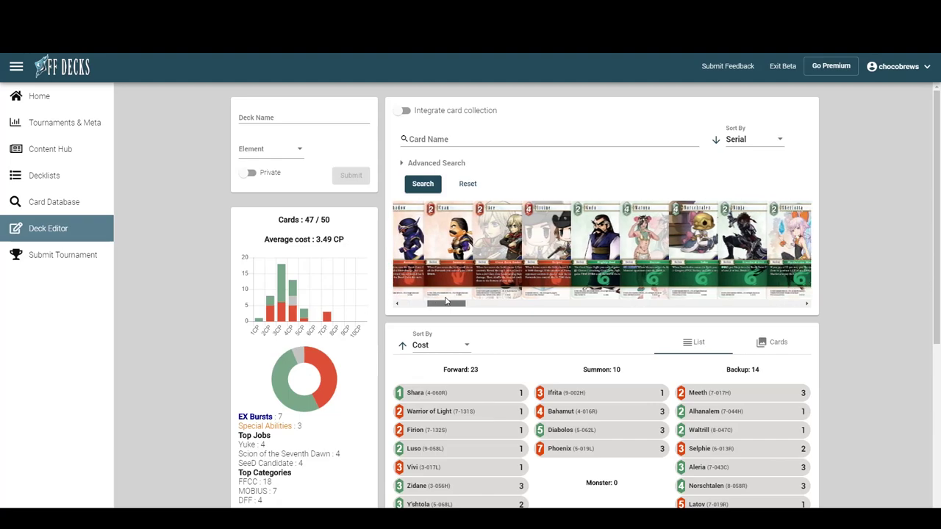
{"action": "left_click", "coordinate": [458, 292]}
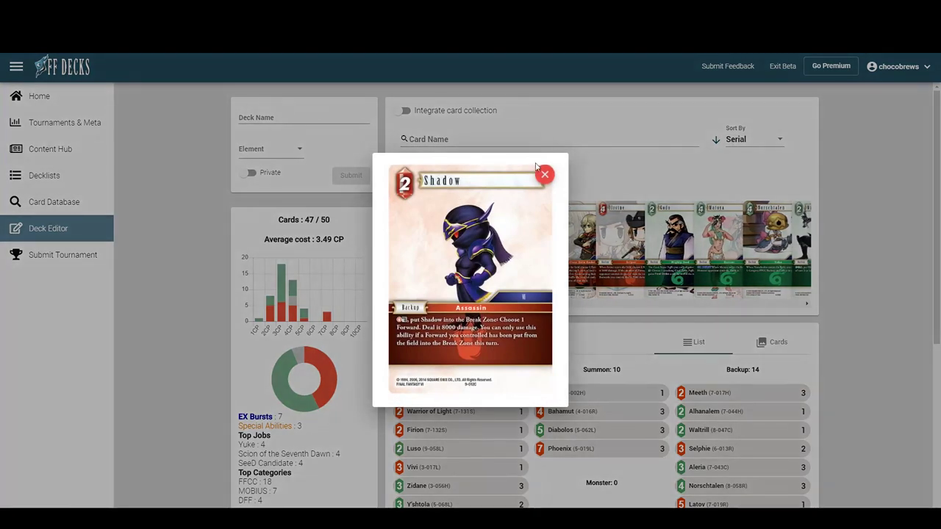
{"action": "left_click", "coordinate": [544, 177]}
Find the cost-2 Black Mage further along the Backup results, read it, and add two copies to the deck
{"action": "left_click_drag", "start_coordinate": [441, 304], "coordinate": [484, 291]}
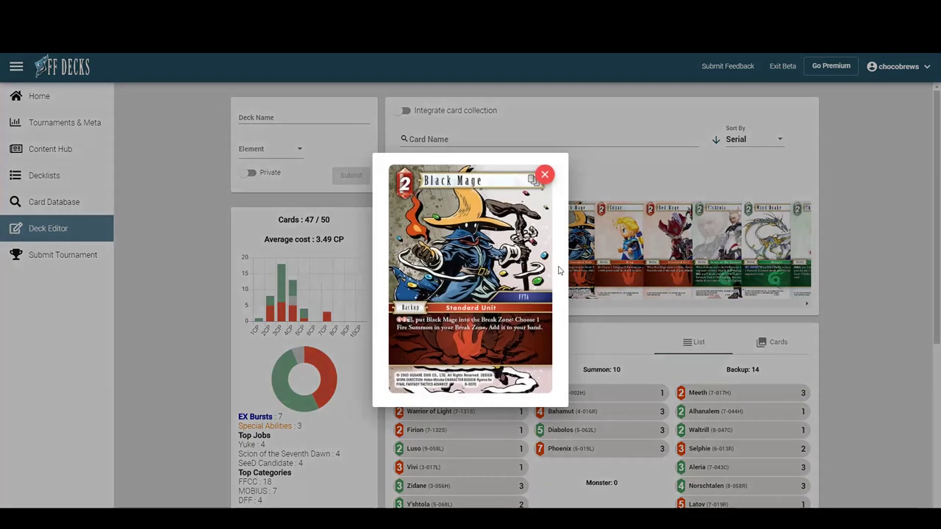
{"action": "left_click", "coordinate": [555, 291]}
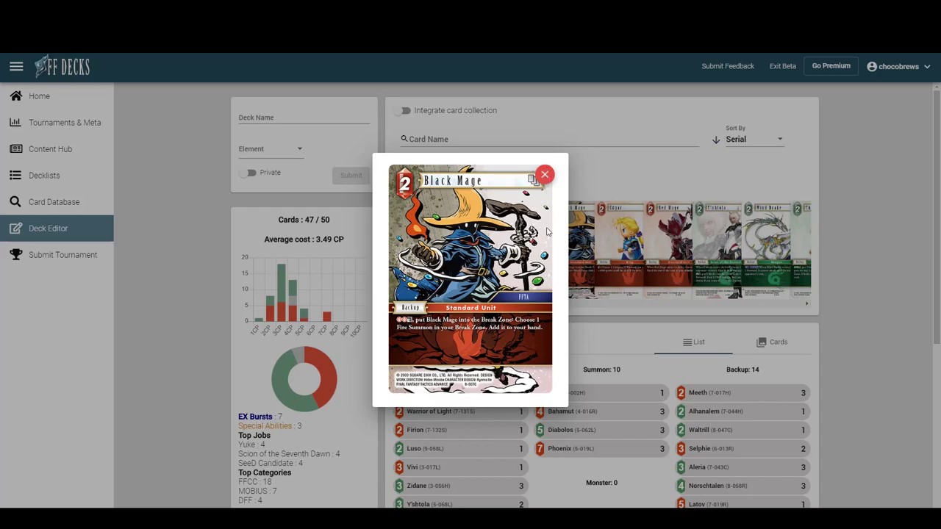
{"action": "left_click", "coordinate": [544, 177]}
{"action": "left_click", "coordinate": [563, 234]}
{"action": "left_click_drag", "start_coordinate": [496, 303], "coordinate": [509, 307]}
Remove two copies of Meeth (7-017H) from the deck's Backups, leaving one
{"action": "scroll", "coordinate": [728, 249], "scroll_direction": "down", "scroll_amount": 2}
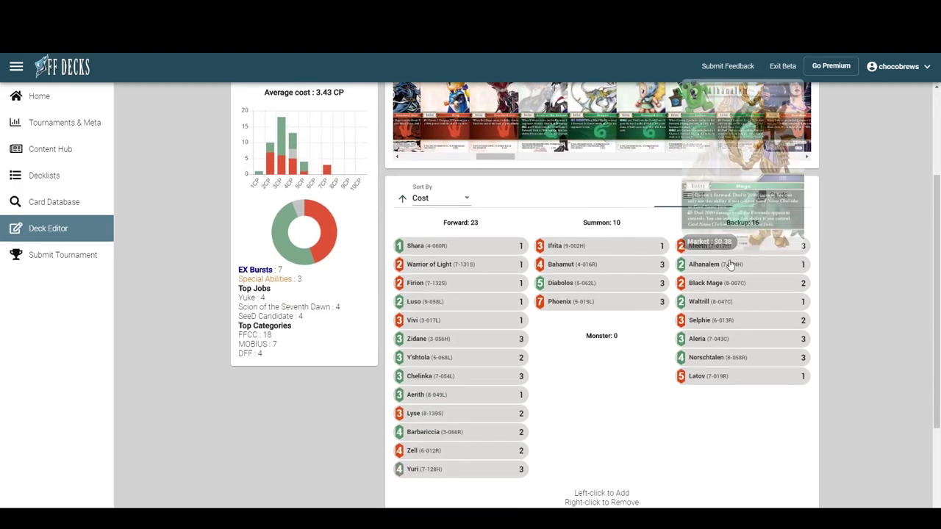
{"action": "mouse_move", "coordinate": [728, 248]}
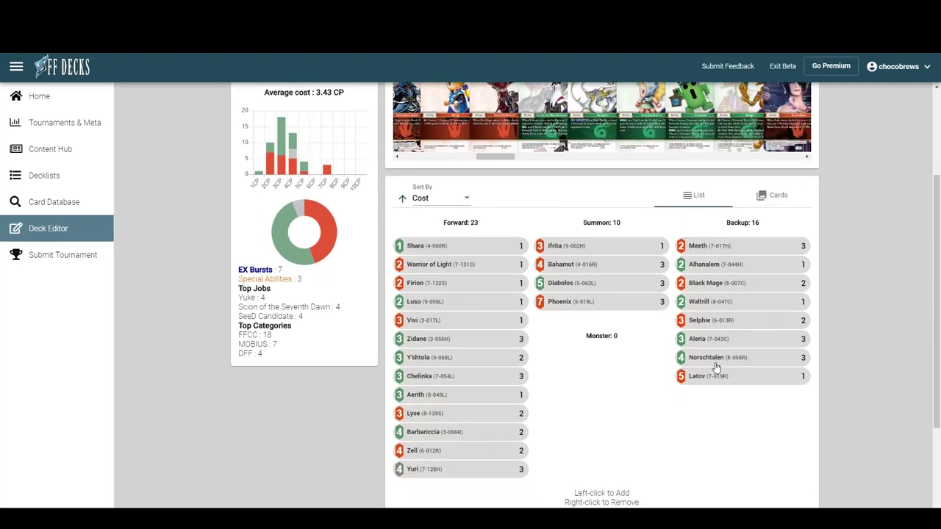
{"action": "right_click", "coordinate": [718, 248]}
{"action": "scroll", "coordinate": [567, 212], "scroll_direction": "up", "scroll_amount": 1}
{"action": "left_click_drag", "start_coordinate": [496, 255], "coordinate": [515, 259]}
{"action": "mouse_move", "coordinate": [724, 345]}
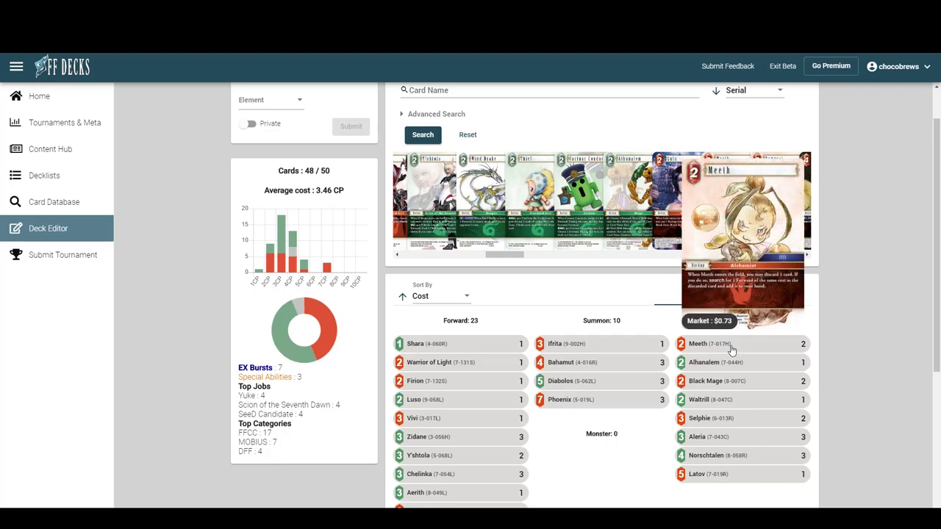
{"action": "left_click", "coordinate": [732, 350]}
{"action": "mouse_move", "coordinate": [725, 344]}
{"action": "mouse_move", "coordinate": [752, 362]}
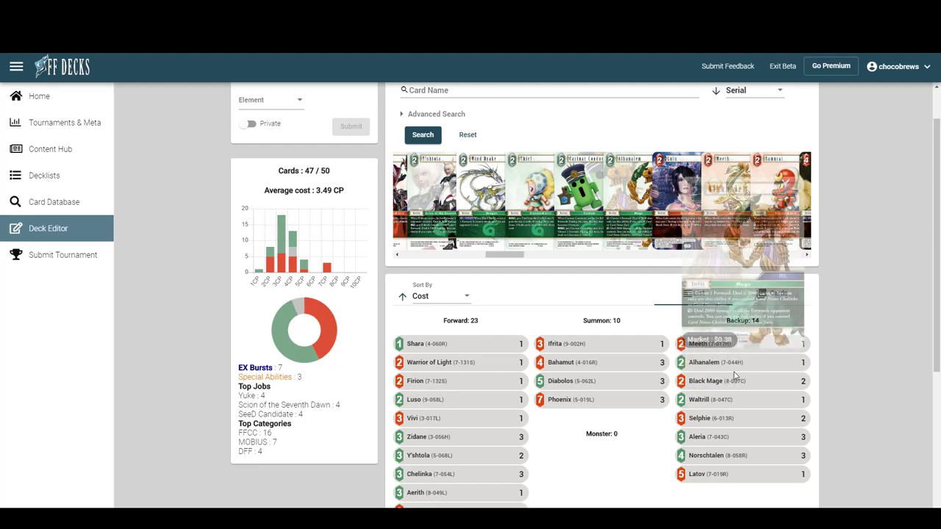
Look through more of the Backup results and compare them with the Forwards in the deck list
{"action": "left_click_drag", "start_coordinate": [504, 256], "coordinate": [546, 256]}
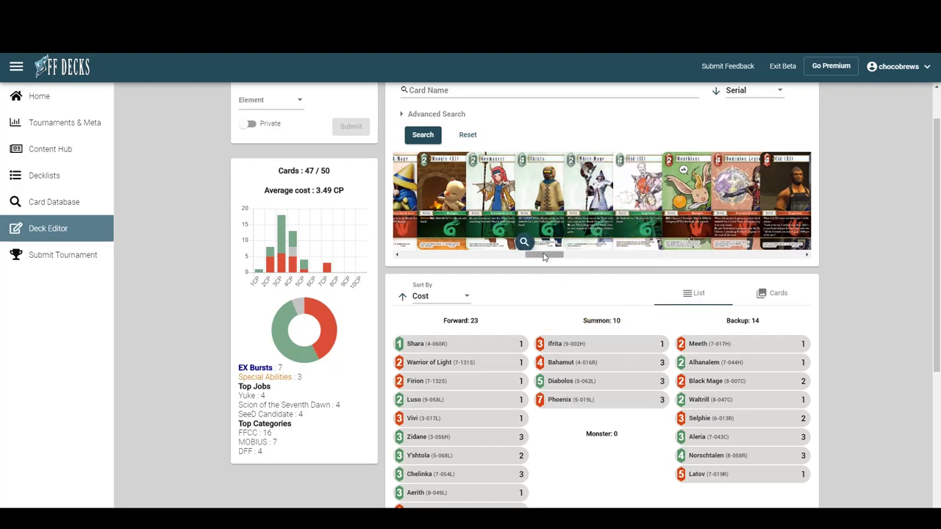
{"action": "left_click_drag", "start_coordinate": [544, 257], "coordinate": [587, 255]}
{"action": "mouse_move", "coordinate": [505, 236]}
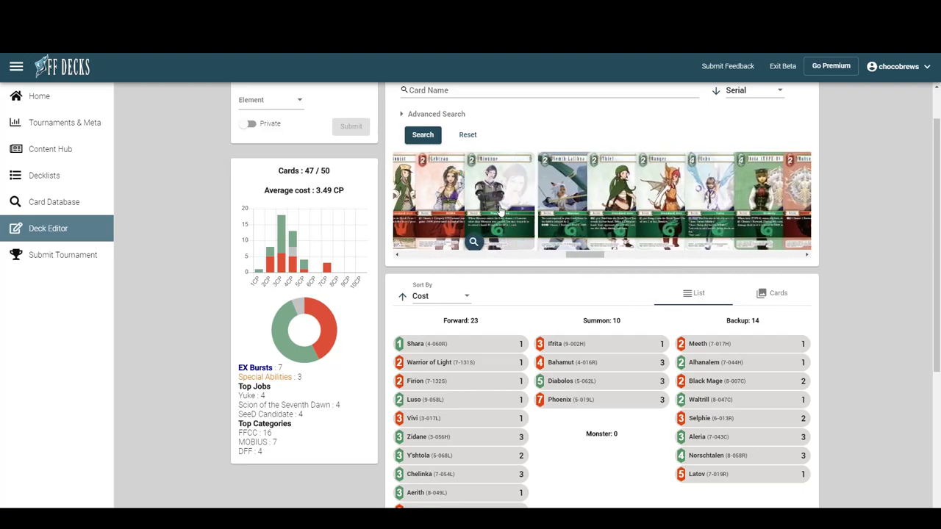
{"action": "scroll", "coordinate": [500, 209], "scroll_direction": "down", "scroll_amount": 1}
{"action": "scroll", "coordinate": [464, 339], "scroll_direction": "down", "scroll_amount": 1}
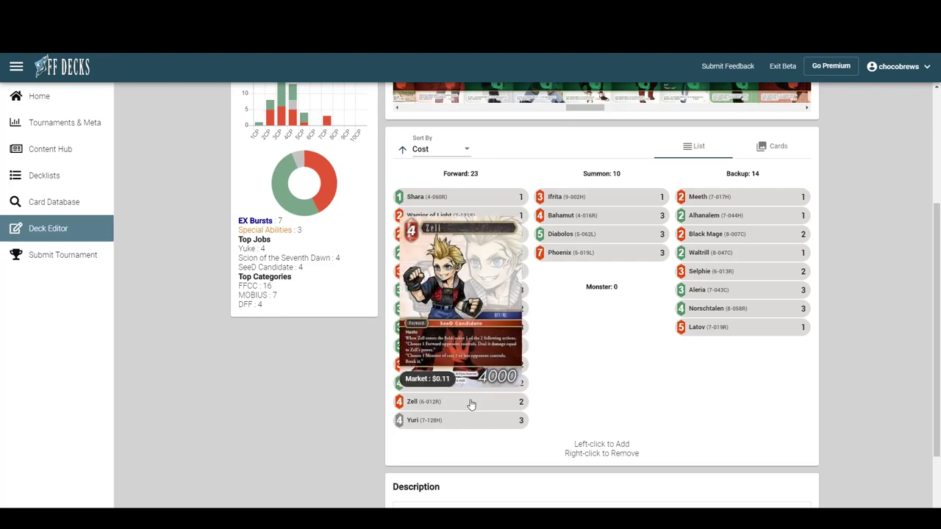
{"action": "scroll", "coordinate": [578, 318], "scroll_direction": "up", "scroll_amount": 2}
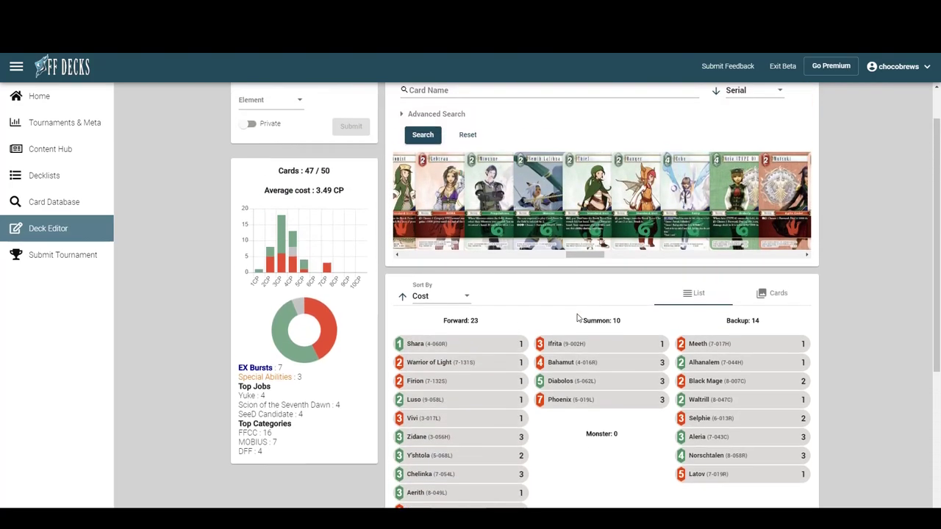
Read the cost-4 Echo card in the Backup results and add one copy to the deck
{"action": "left_click_drag", "start_coordinate": [586, 259], "coordinate": [596, 256]}
{"action": "left_click", "coordinate": [557, 243]}
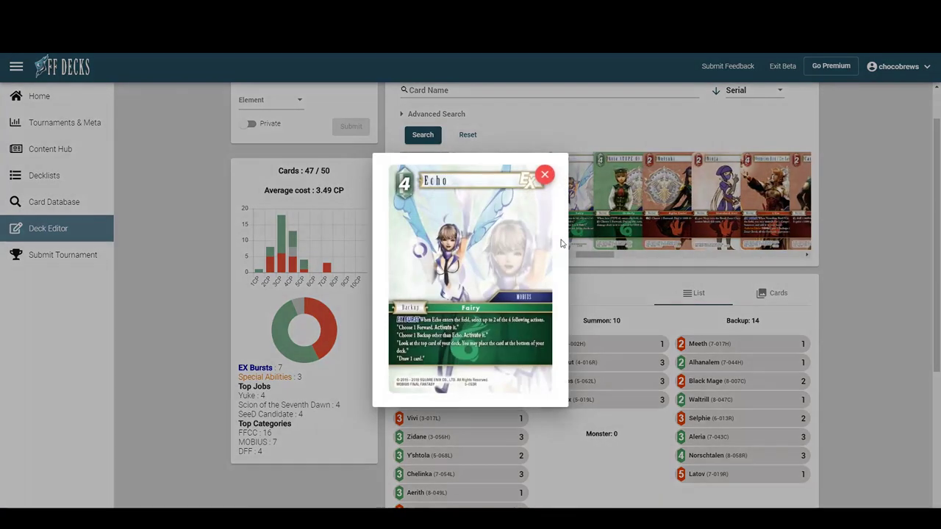
{"action": "left_click", "coordinate": [546, 175]}
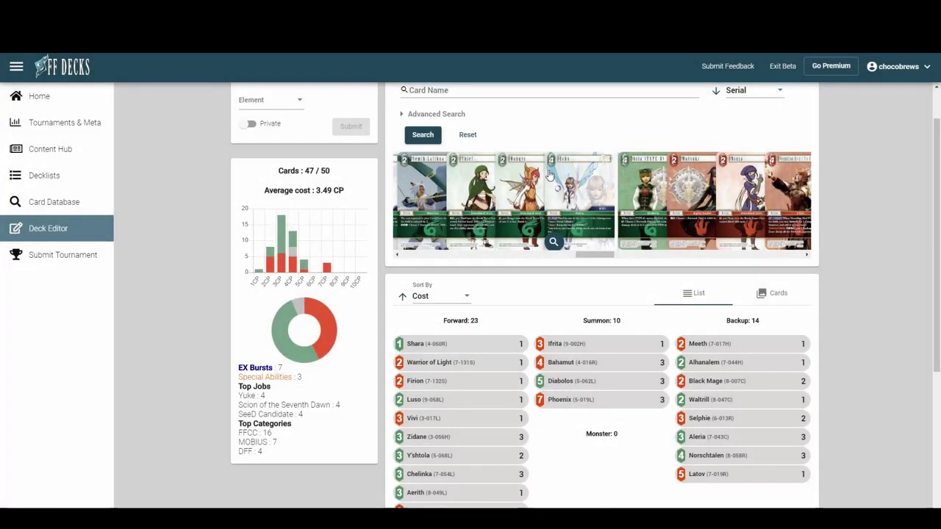
{"action": "left_click", "coordinate": [579, 203]}
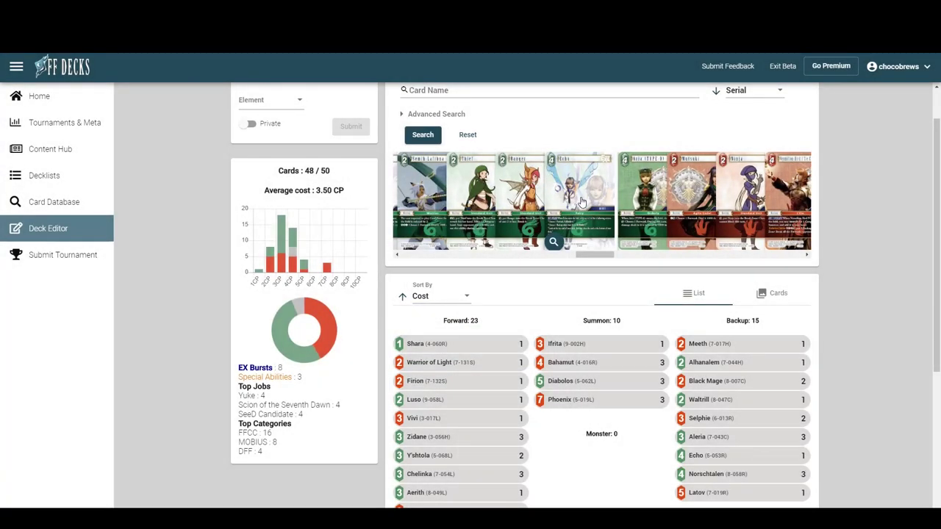
Review the deck's Backup cards by reading the previews of Norschtalen, Alhanalem, Aleria, Latov and Echo
{"action": "scroll", "coordinate": [580, 202], "scroll_direction": "down", "scroll_amount": 1}
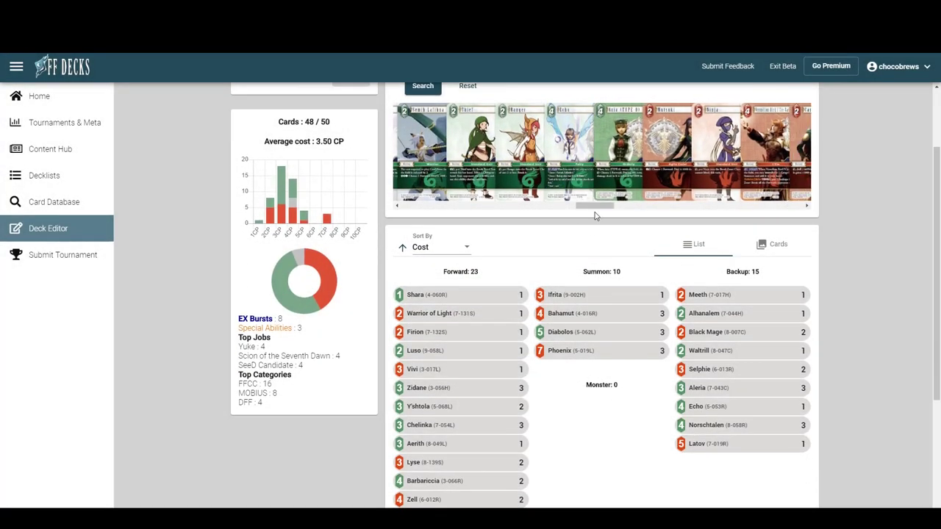
{"action": "scroll", "coordinate": [779, 286], "scroll_direction": "down", "scroll_amount": 1}
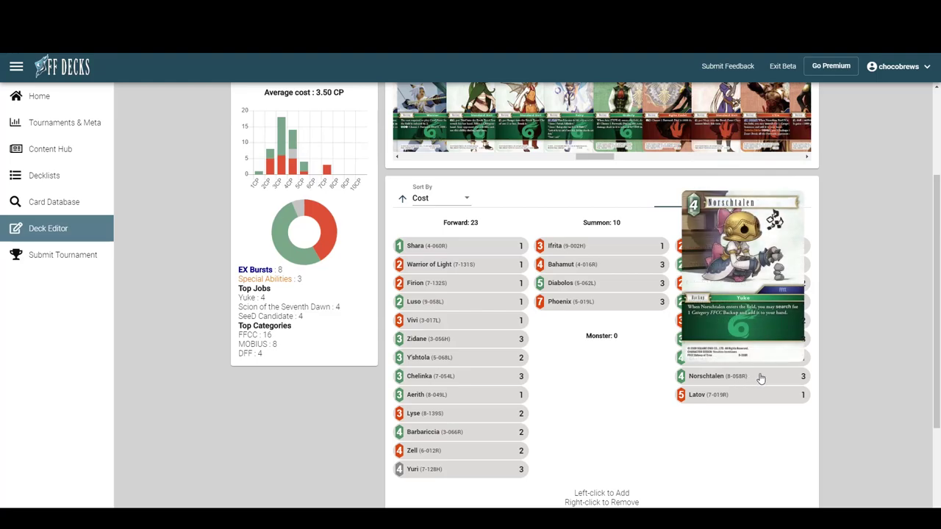
{"action": "mouse_move", "coordinate": [773, 252]}
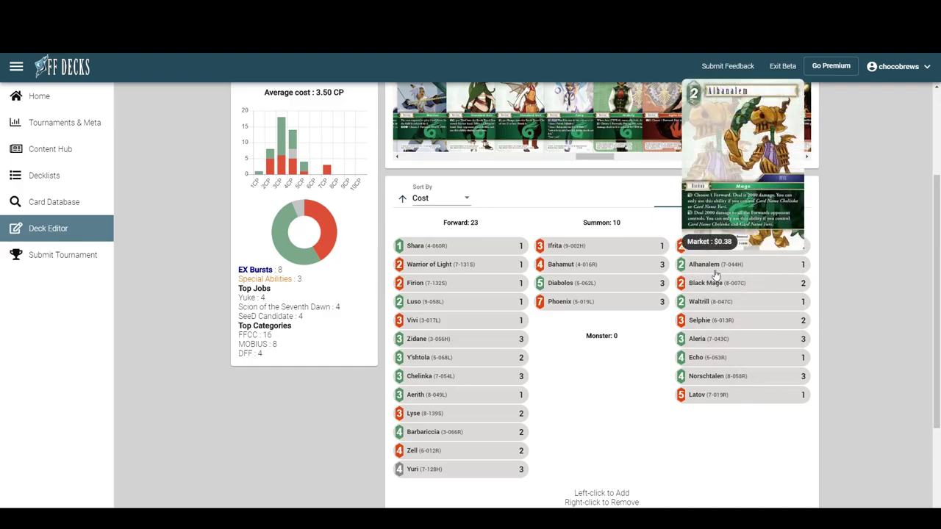
{"action": "mouse_move", "coordinate": [712, 269]}
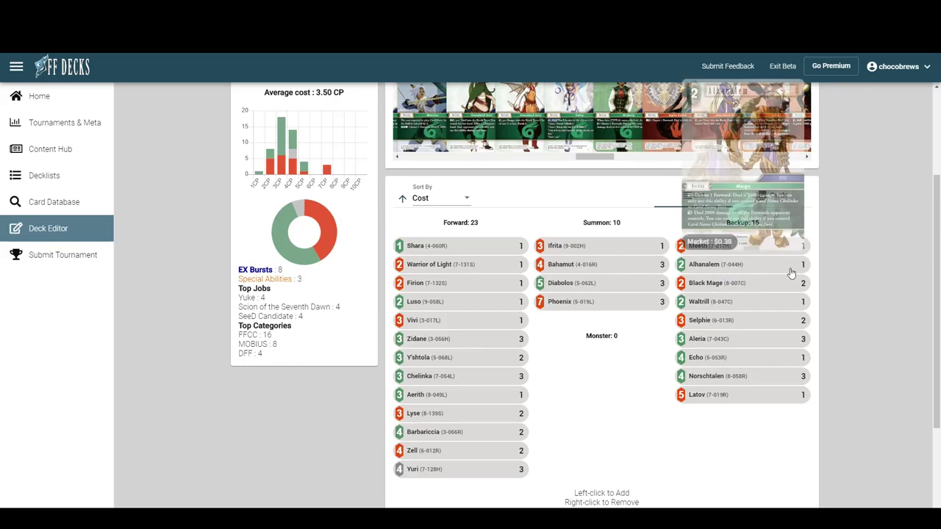
{"action": "mouse_move", "coordinate": [785, 347]}
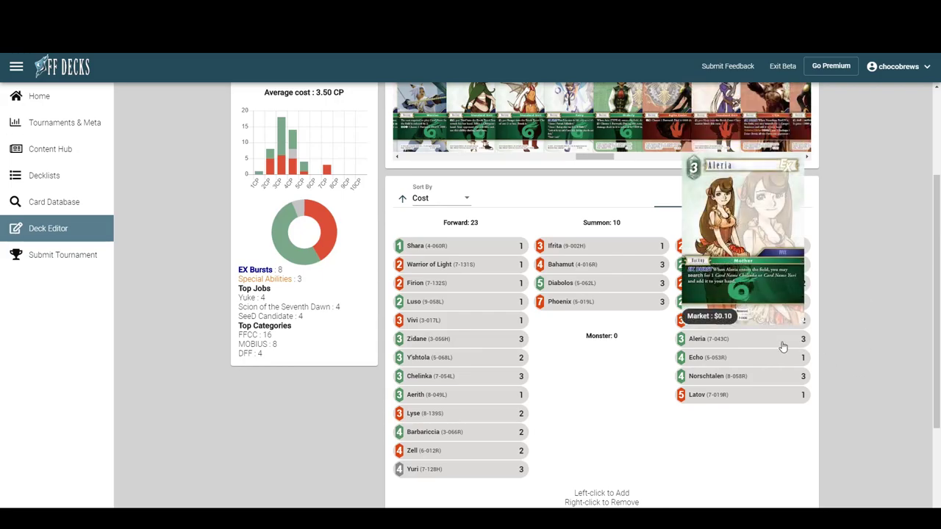
{"action": "mouse_move", "coordinate": [717, 397]}
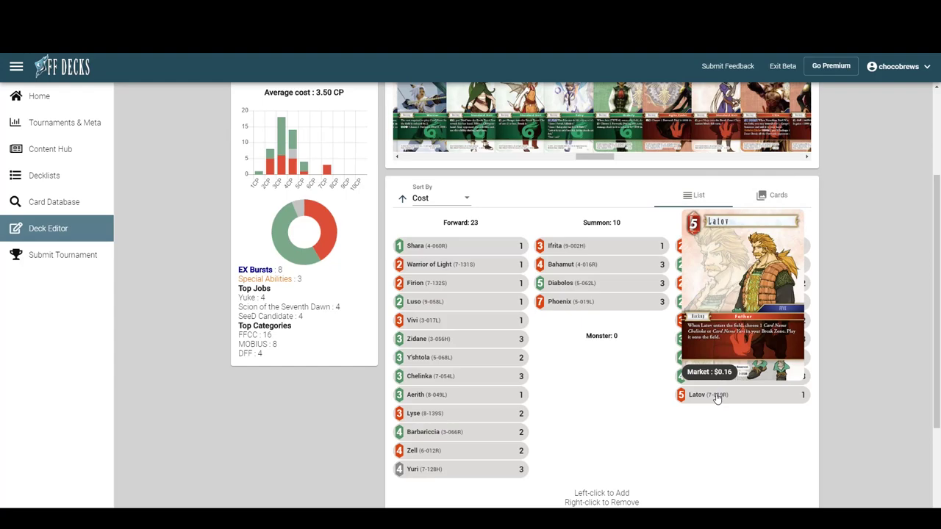
{"action": "mouse_move", "coordinate": [706, 358]}
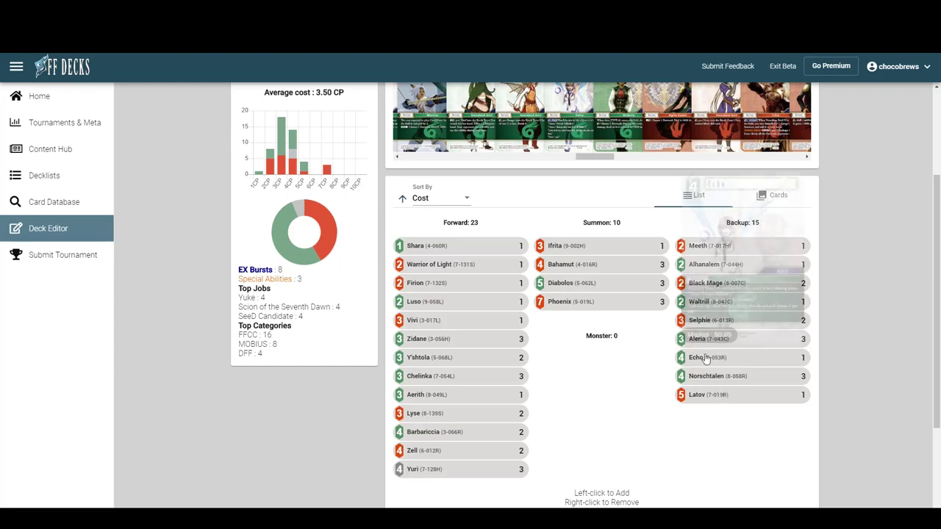
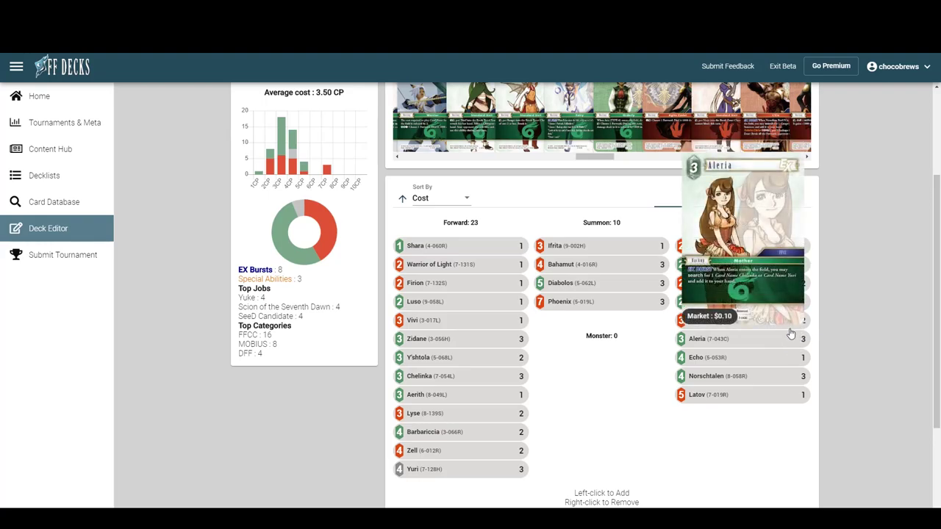
Browse the fire and wind backup cards in the search results, comparing them with the current decklist
{"action": "scroll", "coordinate": [569, 343], "scroll_direction": "up", "scroll_amount": 1}
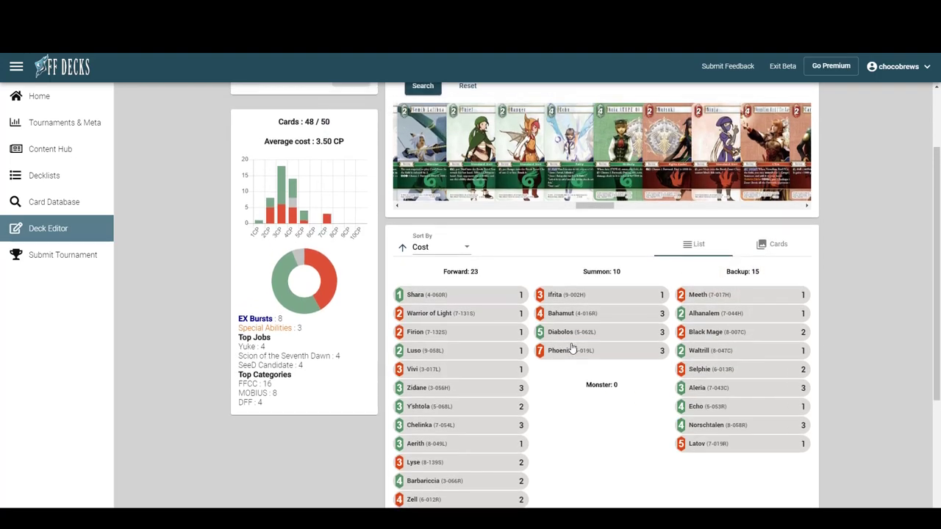
{"action": "left_click_drag", "start_coordinate": [590, 212], "coordinate": [607, 209]}
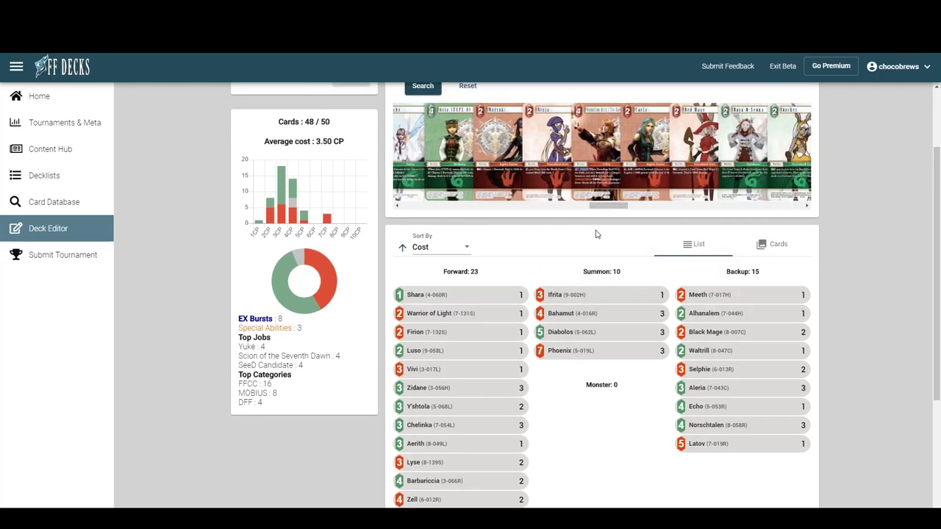
{"action": "scroll", "coordinate": [594, 233], "scroll_direction": "up", "scroll_amount": 2}
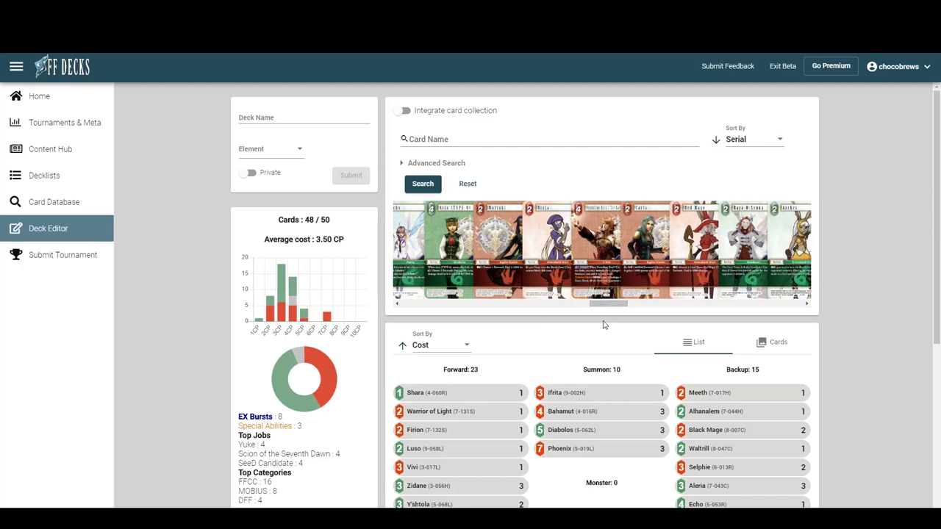
{"action": "scroll", "coordinate": [605, 321], "scroll_direction": "down", "scroll_amount": 2}
{"action": "left_click_drag", "start_coordinate": [608, 212], "coordinate": [652, 214]}
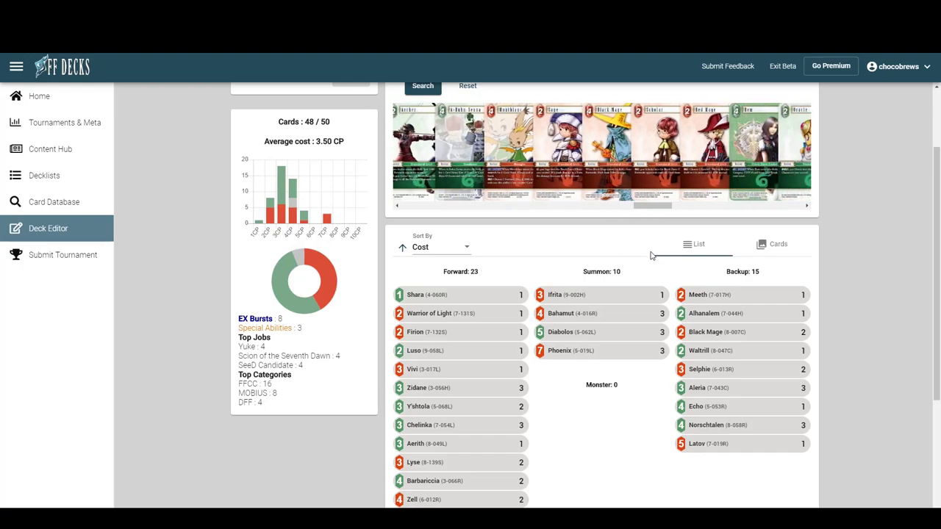
{"action": "scroll", "coordinate": [651, 253], "scroll_direction": "up", "scroll_amount": 1}
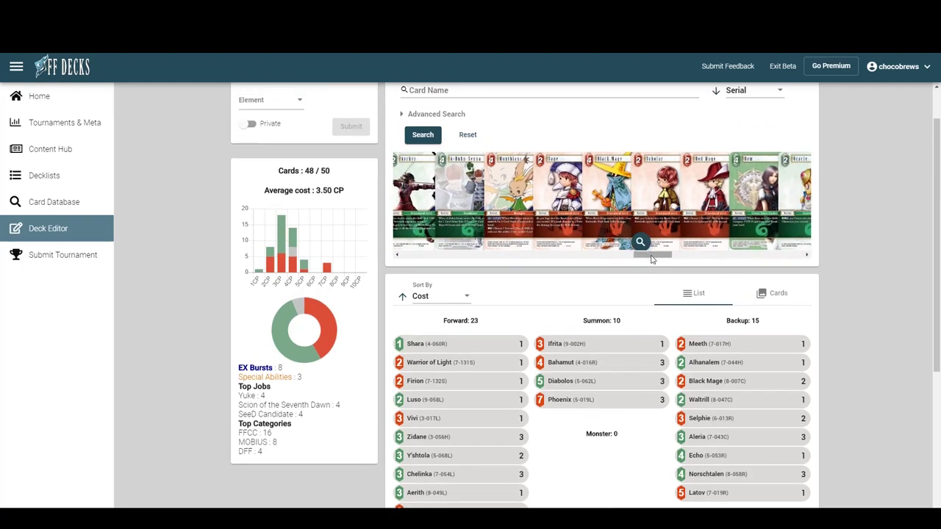
{"action": "scroll", "coordinate": [651, 259], "scroll_direction": "down", "scroll_amount": 1}
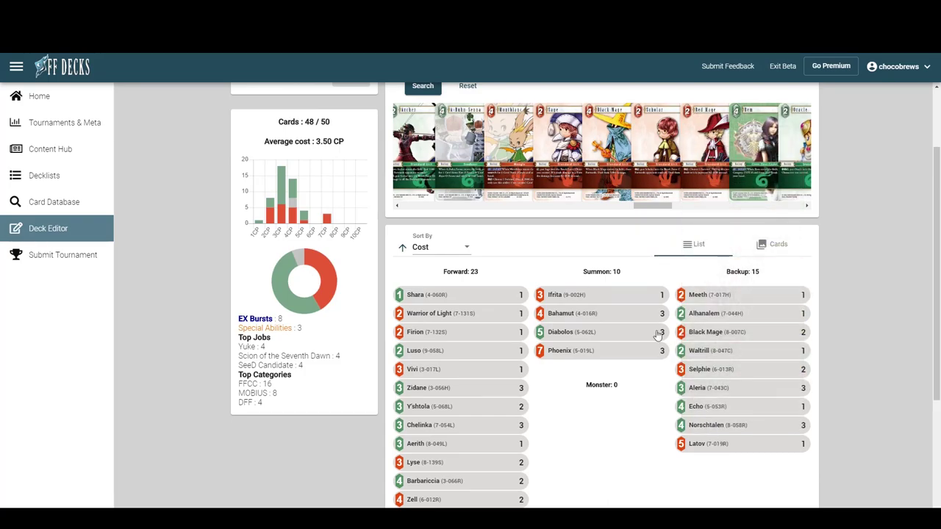
{"action": "scroll", "coordinate": [636, 243], "scroll_direction": "up", "scroll_amount": 1}
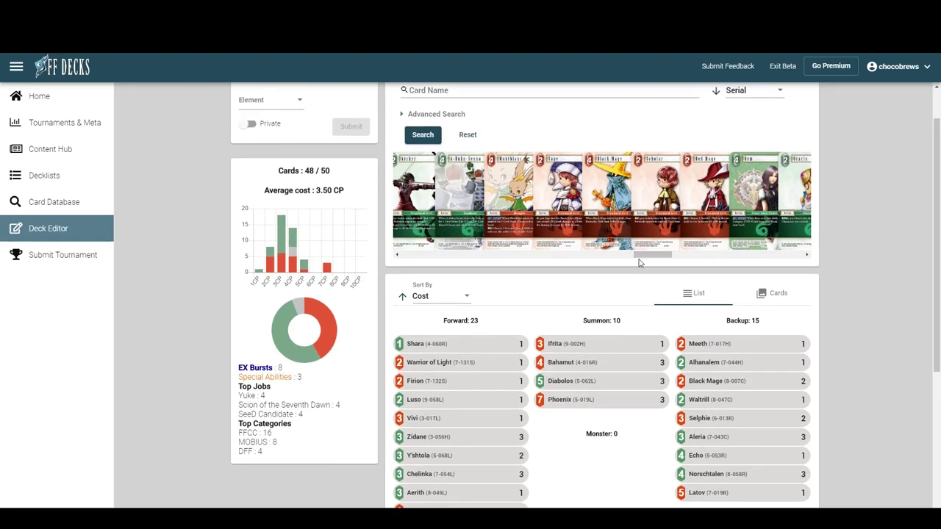
{"action": "left_click_drag", "start_coordinate": [645, 256], "coordinate": [664, 257]}
Raise the Alhanalem (7-044H) backup to two copies in the deck
{"action": "scroll", "coordinate": [647, 265], "scroll_direction": "down", "scroll_amount": 2}
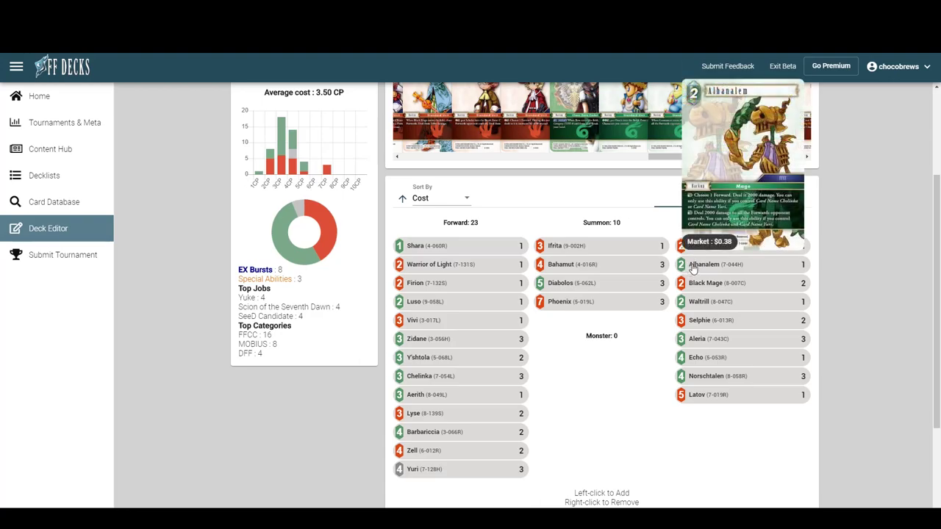
{"action": "double_click", "coordinate": [762, 268]}
{"action": "right_click", "coordinate": [801, 263]}
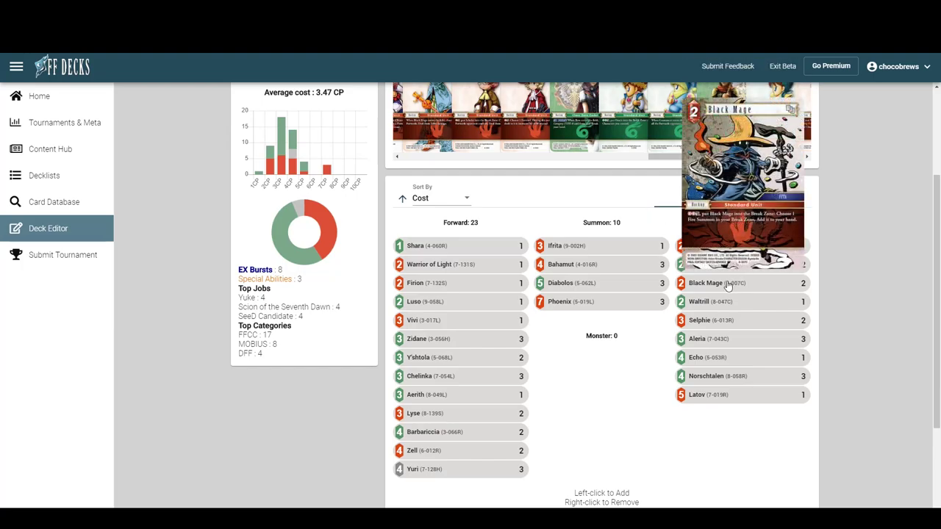
{"action": "mouse_move", "coordinate": [713, 322]}
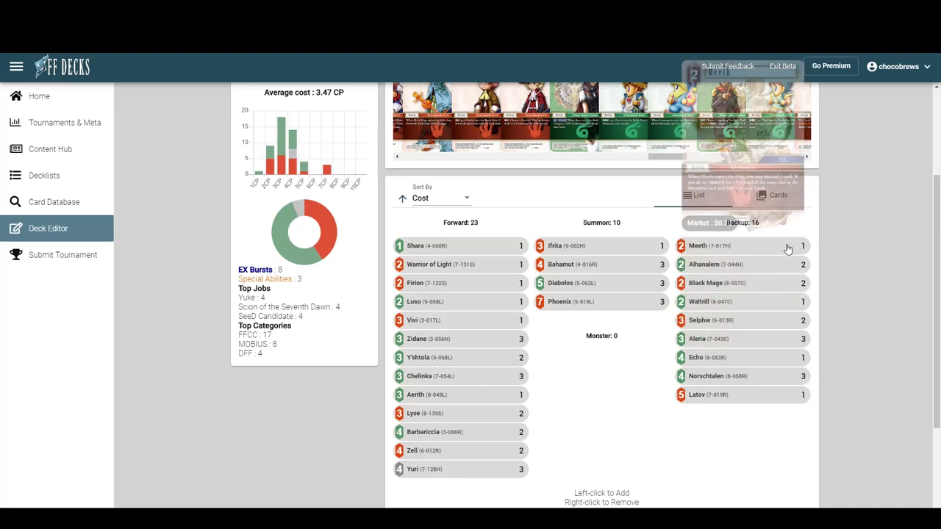
Look through the remaining backup cards in the search results for one more two-cost candidate, checking against the decklist
{"action": "scroll", "coordinate": [821, 265], "scroll_direction": "up", "scroll_amount": 2}
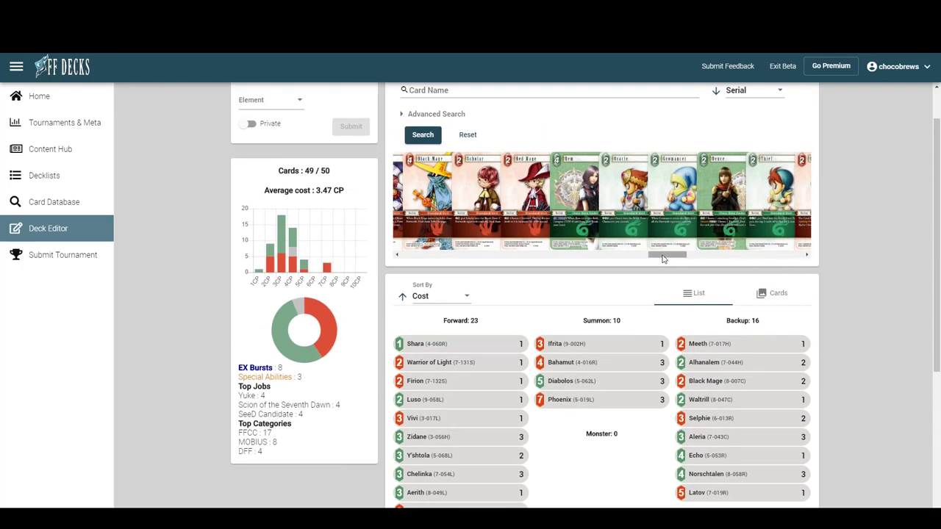
{"action": "scroll", "coordinate": [690, 255], "scroll_direction": "right", "scroll_amount": 3}
{"action": "left_click_drag", "start_coordinate": [680, 259], "coordinate": [699, 264]}
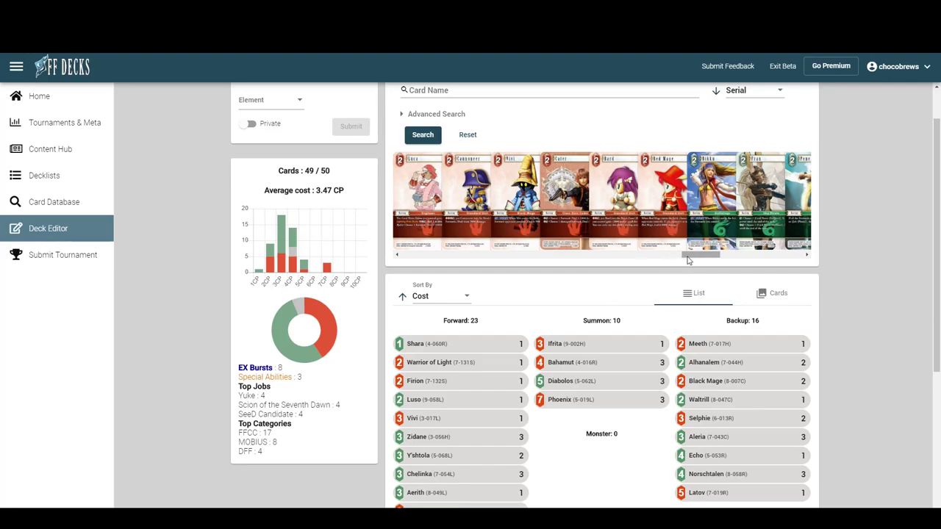
{"action": "left_click_drag", "start_coordinate": [705, 260], "coordinate": [700, 259]}
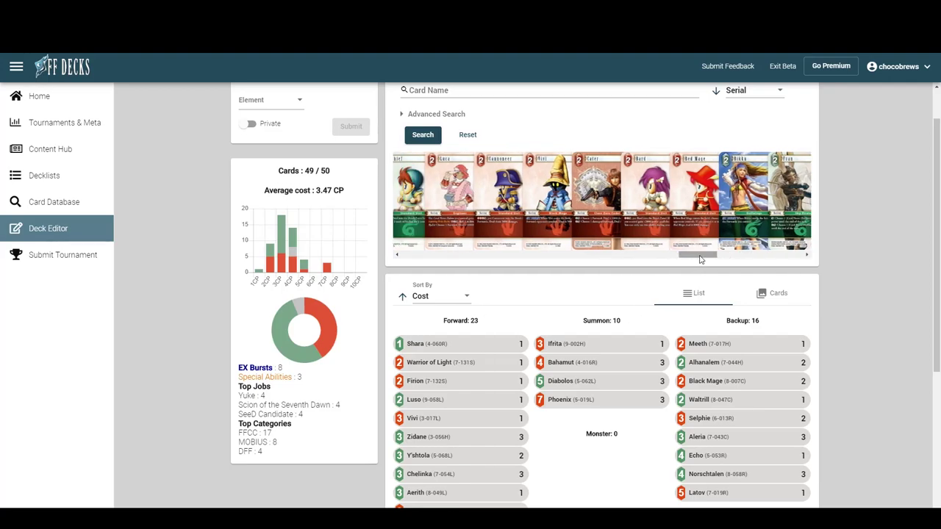
{"action": "scroll", "coordinate": [658, 262], "scroll_direction": "down", "scroll_amount": 3}
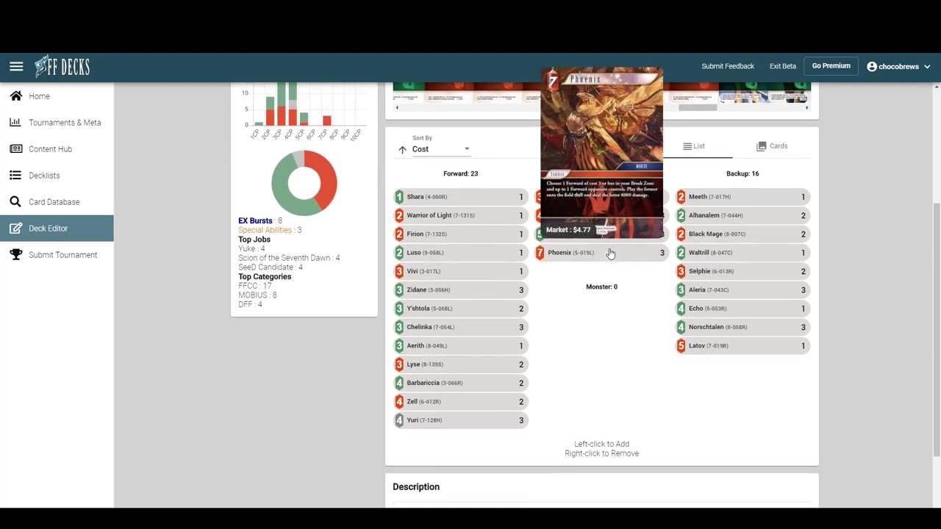
{"action": "scroll", "coordinate": [655, 241], "scroll_direction": "up", "scroll_amount": 2}
{"action": "scroll", "coordinate": [651, 240], "scroll_direction": "down", "scroll_amount": 1}
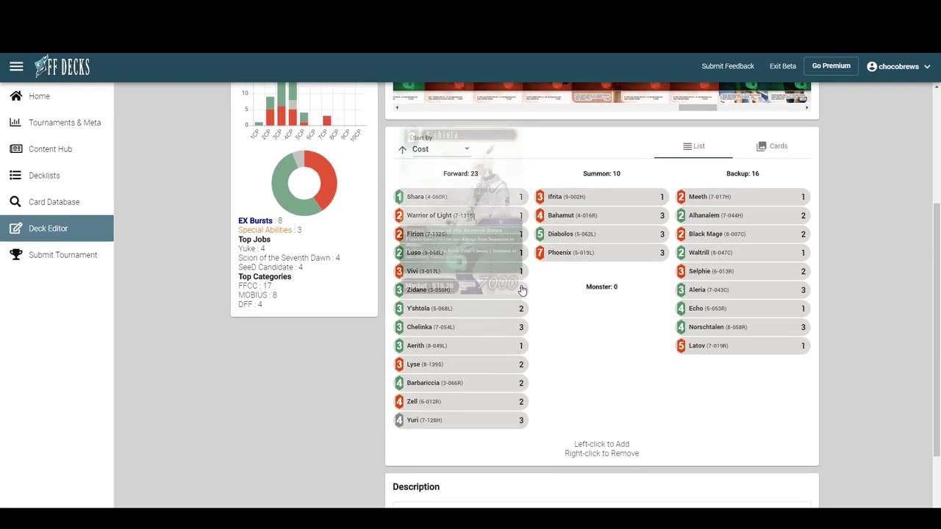
{"action": "scroll", "coordinate": [652, 311], "scroll_direction": "up", "scroll_amount": 2}
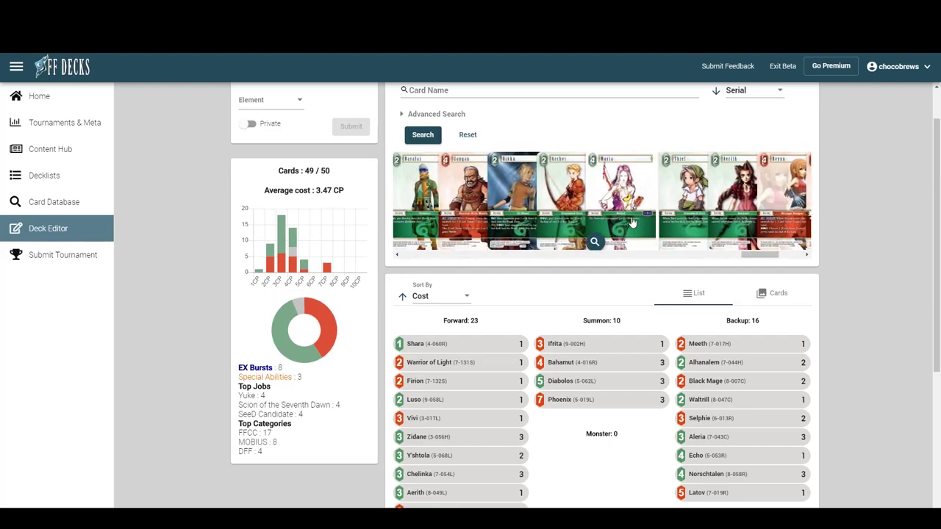
{"action": "scroll", "coordinate": [790, 235], "scroll_direction": "down", "scroll_amount": 2}
Find Ninja (8-057C) among the backup search results and add one copy to the deck
{"action": "scroll", "coordinate": [791, 225], "scroll_direction": "up", "scroll_amount": 2}
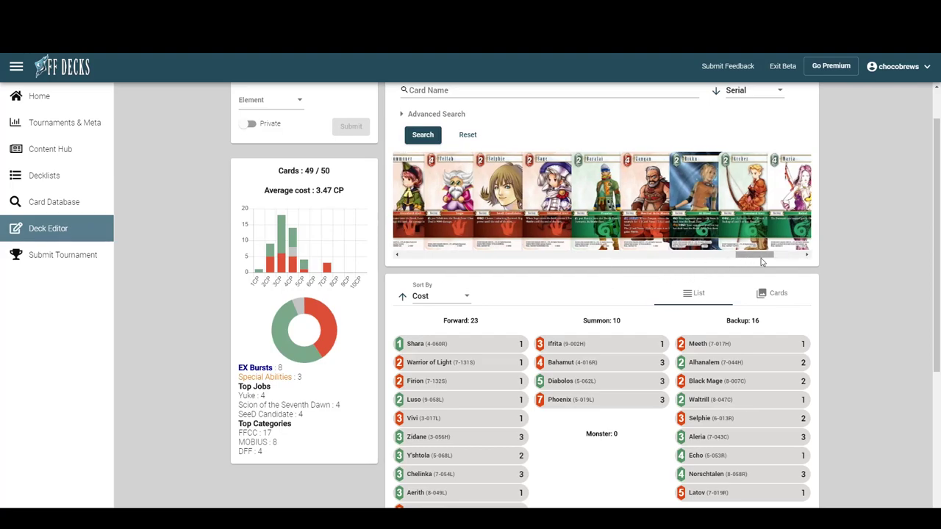
{"action": "left_click_drag", "start_coordinate": [757, 258], "coordinate": [462, 261]}
{"action": "left_click", "coordinate": [629, 191]}
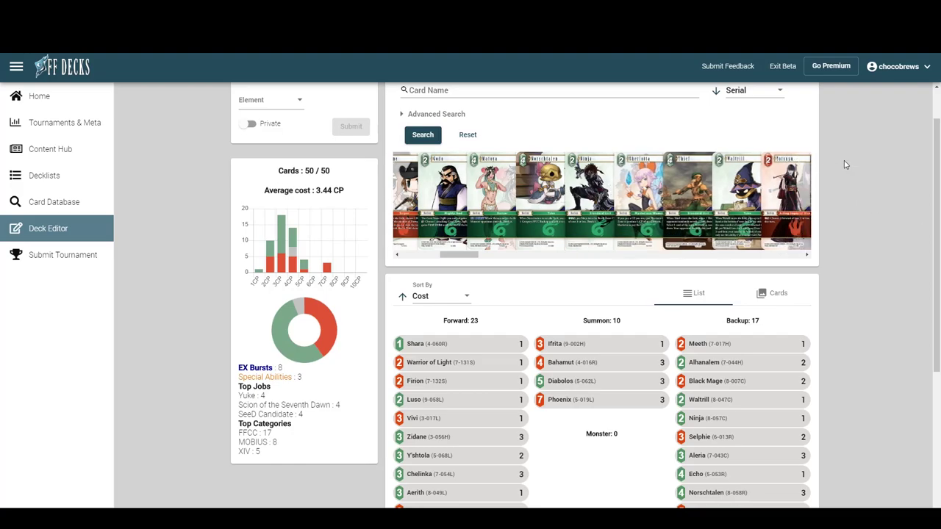
Remove one copy of Selphie (6-013R) from the deck's backups
{"action": "left_click_drag", "start_coordinate": [461, 254], "coordinate": [416, 258]}
{"action": "scroll", "coordinate": [596, 265], "scroll_direction": "down", "scroll_amount": 2}
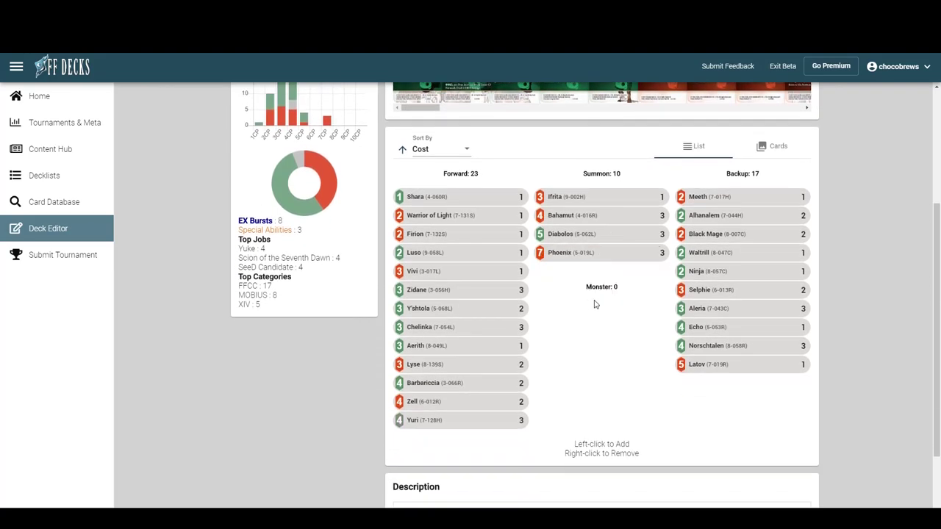
{"action": "right_click", "coordinate": [726, 289]}
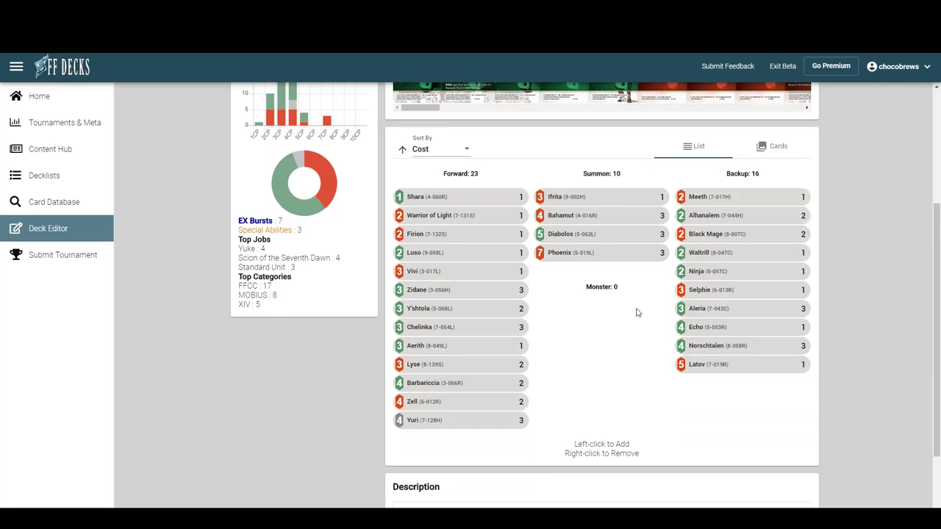
Examine the deck's backups, including Alhanalem and Waltrill, to decide which card to swap out
{"action": "mouse_move", "coordinate": [743, 214]}
{"action": "mouse_move", "coordinate": [332, 189]}
{"action": "double_click", "coordinate": [539, 169]}
{"action": "scroll", "coordinate": [537, 154], "scroll_direction": "up", "scroll_amount": 3}
{"action": "left_click", "coordinate": [499, 136]}
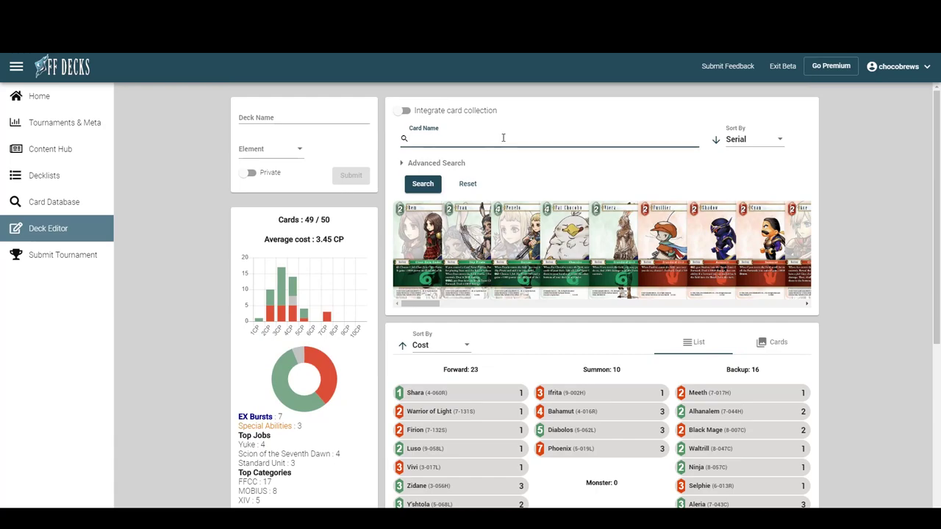
{"action": "scroll", "coordinate": [510, 143], "scroll_direction": "down", "scroll_amount": 2}
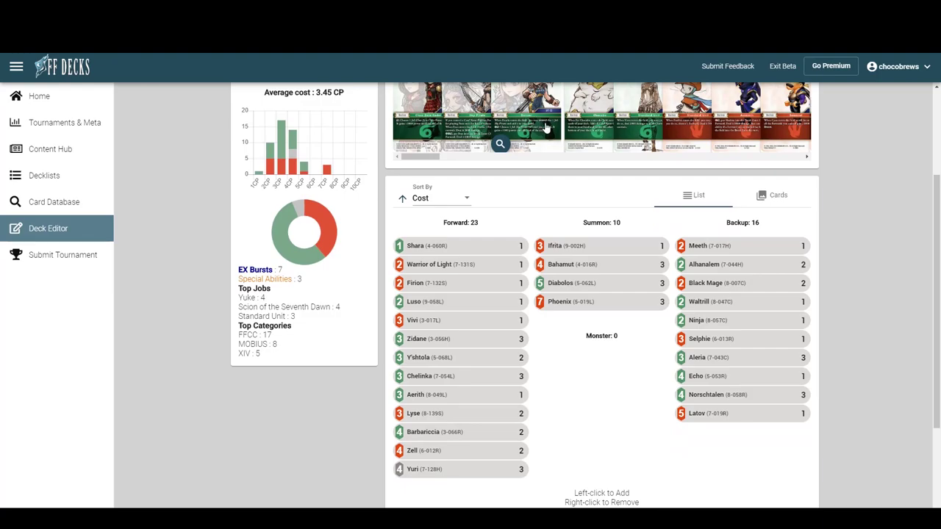
{"action": "scroll", "coordinate": [544, 136], "scroll_direction": "right", "scroll_amount": 1}
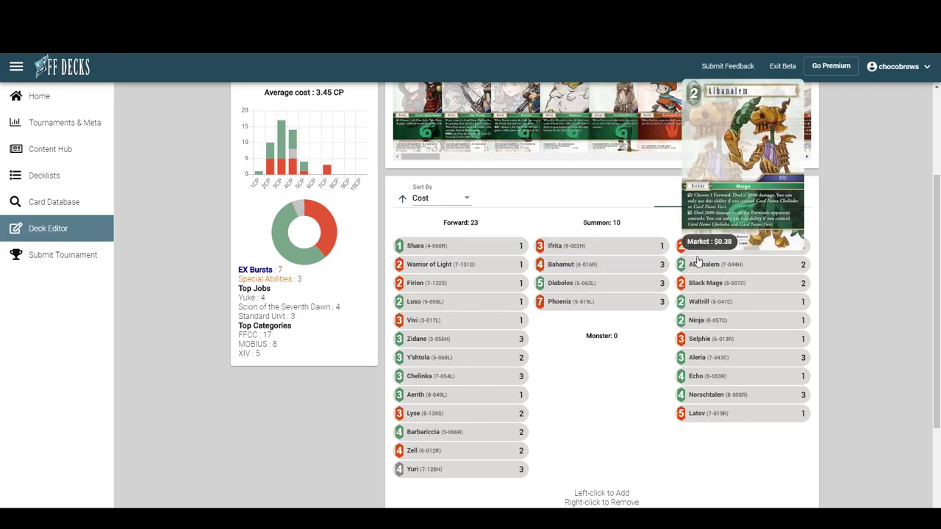
{"action": "mouse_move", "coordinate": [708, 301]}
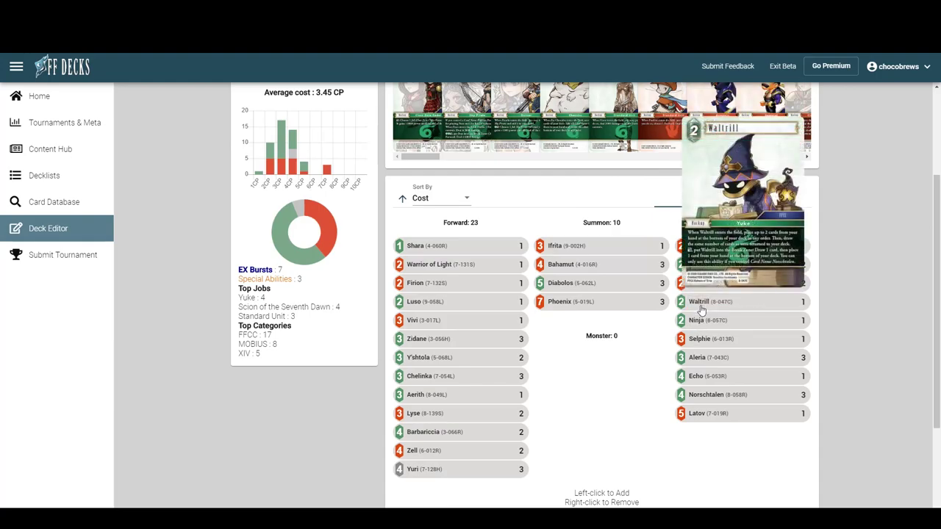
Replace Latov (7-019R) in the deck's backups with two copies of Vermilion Bird l'Cie Caetuna (6-010H)
{"action": "mouse_move", "coordinate": [707, 416]}
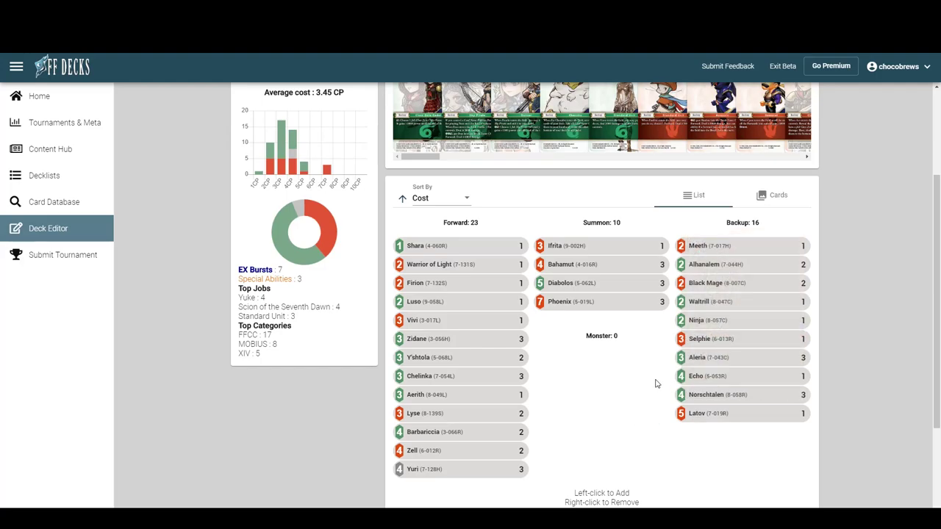
{"action": "right_click", "coordinate": [703, 415]}
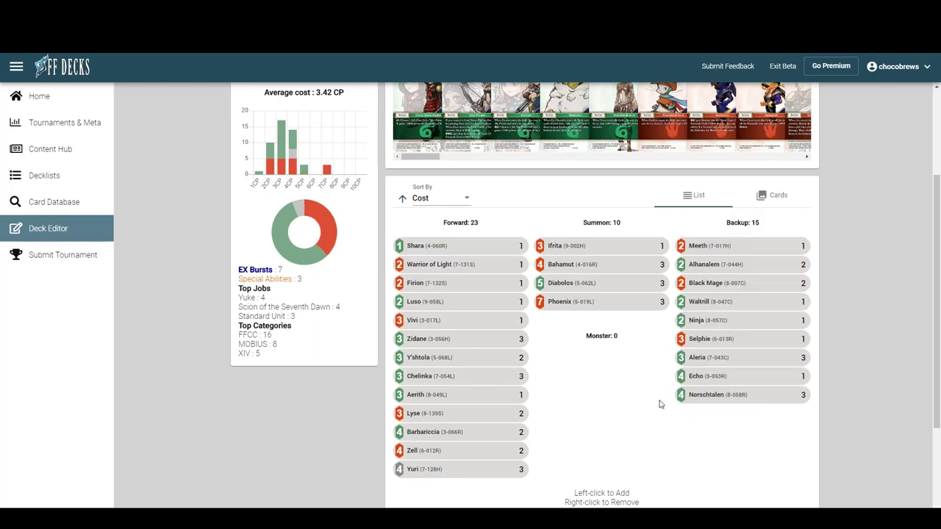
{"action": "scroll", "coordinate": [735, 209], "scroll_direction": "up", "scroll_amount": 2}
{"action": "left_click", "coordinate": [538, 138]}
{"action": "type", "text": "caet"}
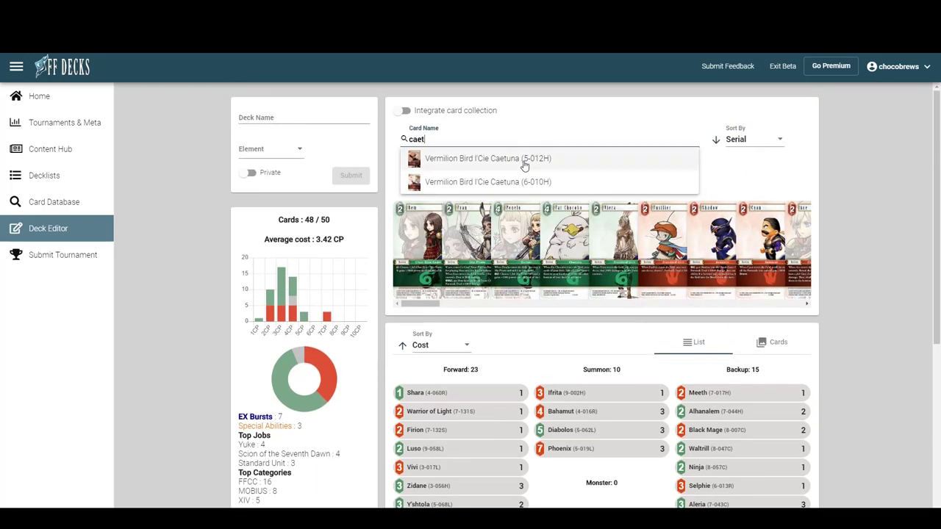
{"action": "left_click", "coordinate": [466, 182]}
{"action": "double_click", "coordinate": [435, 228]}
{"action": "scroll", "coordinate": [610, 220], "scroll_direction": "down", "scroll_amount": 3}
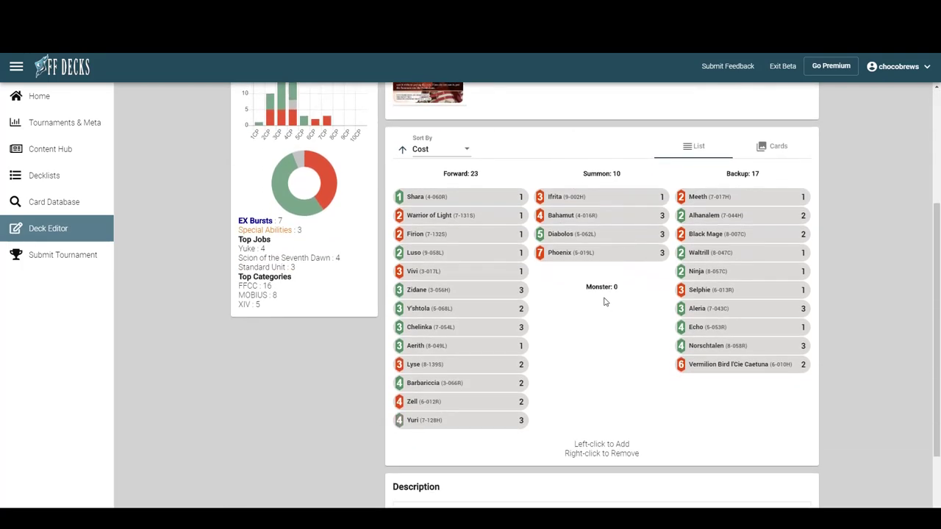
Review the full decklist and its cost curve, reading the Ifrita and Phoenix summons
{"action": "scroll", "coordinate": [602, 290], "scroll_direction": "down", "scroll_amount": 1}
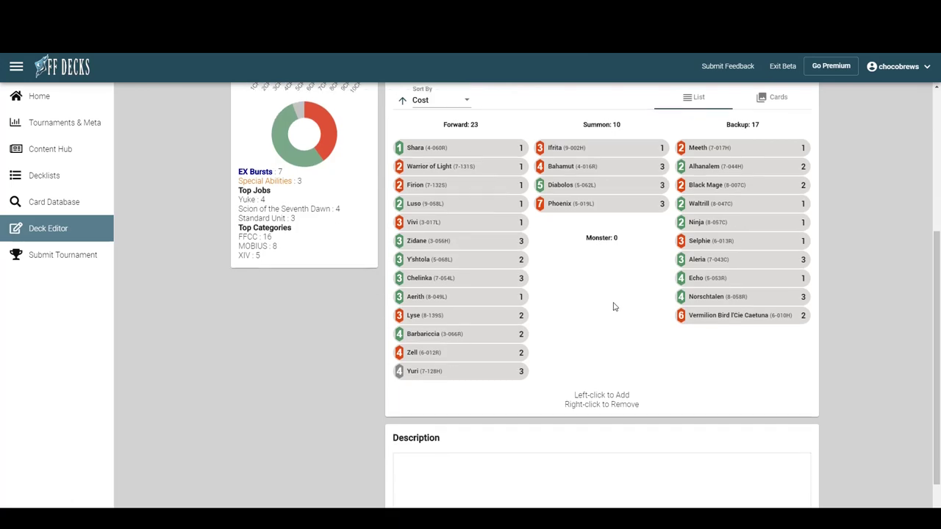
{"action": "scroll", "coordinate": [611, 307], "scroll_direction": "up", "scroll_amount": 2}
{"action": "scroll", "coordinate": [794, 244], "scroll_direction": "up", "scroll_amount": 2}
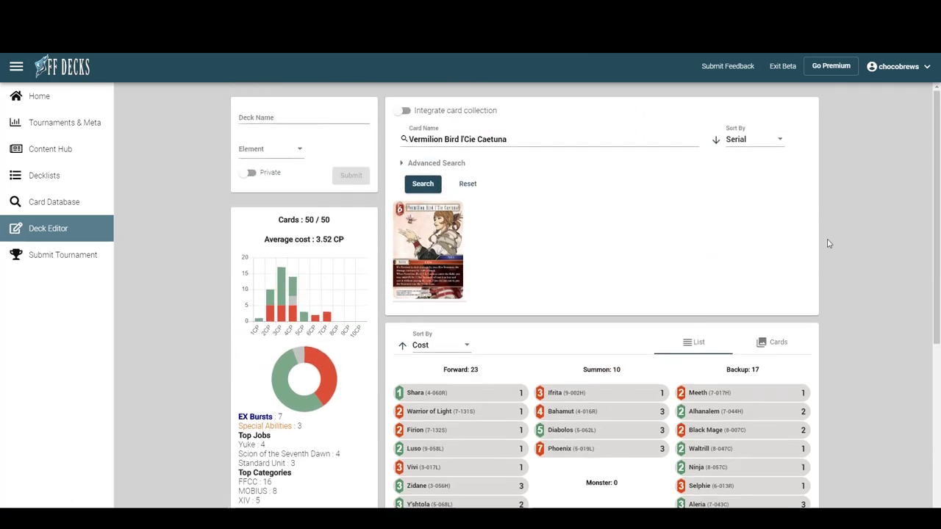
{"action": "scroll", "coordinate": [828, 242], "scroll_direction": "down", "scroll_amount": 3}
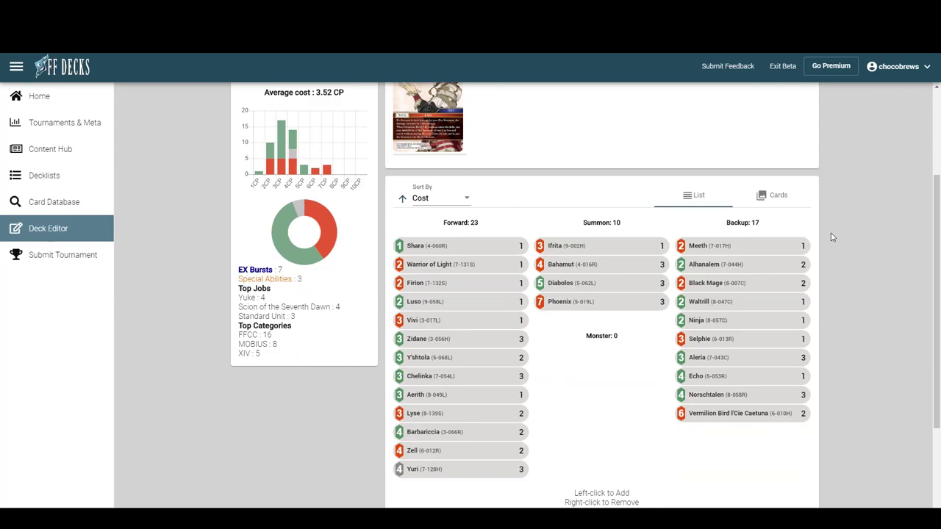
{"action": "scroll", "coordinate": [835, 228], "scroll_direction": "up", "scroll_amount": 2}
{"action": "scroll", "coordinate": [834, 224], "scroll_direction": "down", "scroll_amount": 2}
{"action": "scroll", "coordinate": [654, 343], "scroll_direction": "down", "scroll_amount": 2}
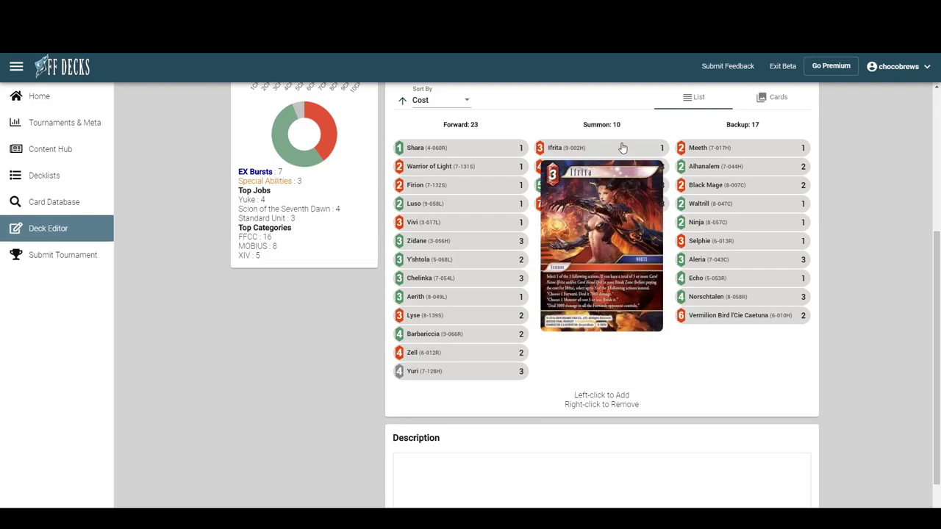
{"action": "mouse_move", "coordinate": [596, 209]}
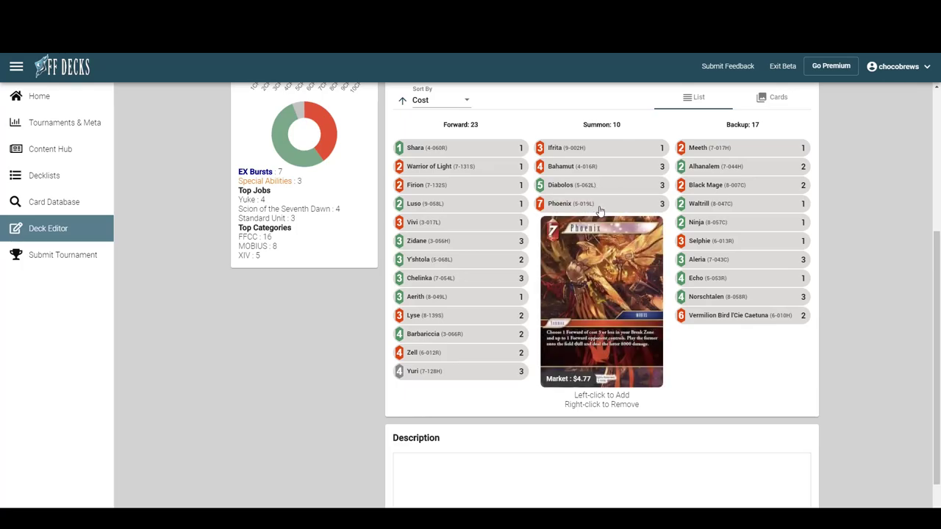
{"action": "scroll", "coordinate": [581, 260], "scroll_direction": "up", "scroll_amount": 3}
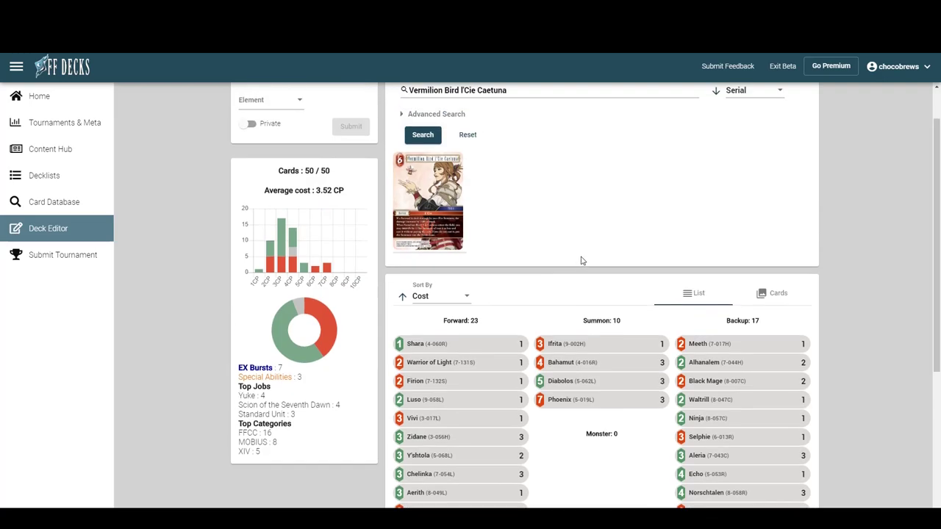
{"action": "left_click_drag", "start_coordinate": [307, 170], "coordinate": [332, 174]}
{"action": "left_click", "coordinate": [546, 180]}
{"action": "scroll", "coordinate": [578, 195], "scroll_direction": "down", "scroll_amount": 2}
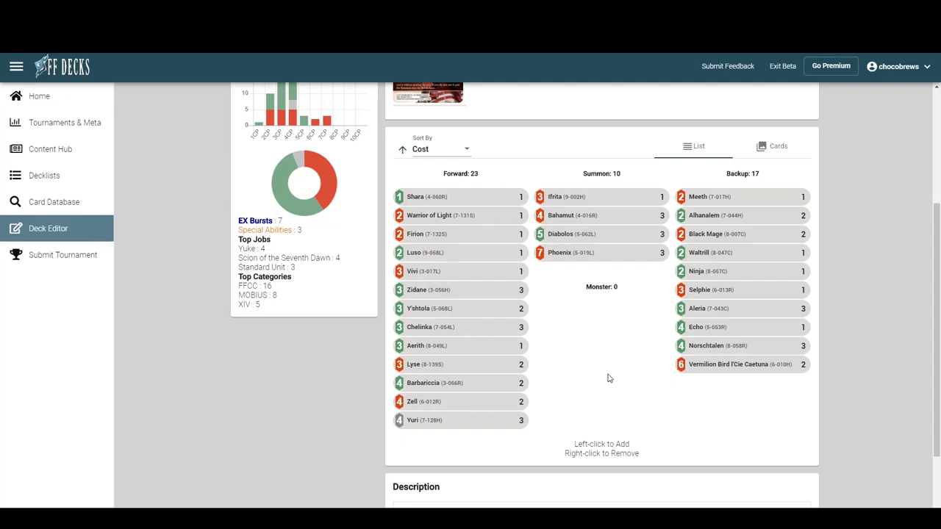
Clear the card name and the fire, wind, Backup and cost 2 and 4 filters from the card search
{"action": "scroll", "coordinate": [607, 378], "scroll_direction": "up", "scroll_amount": 5}
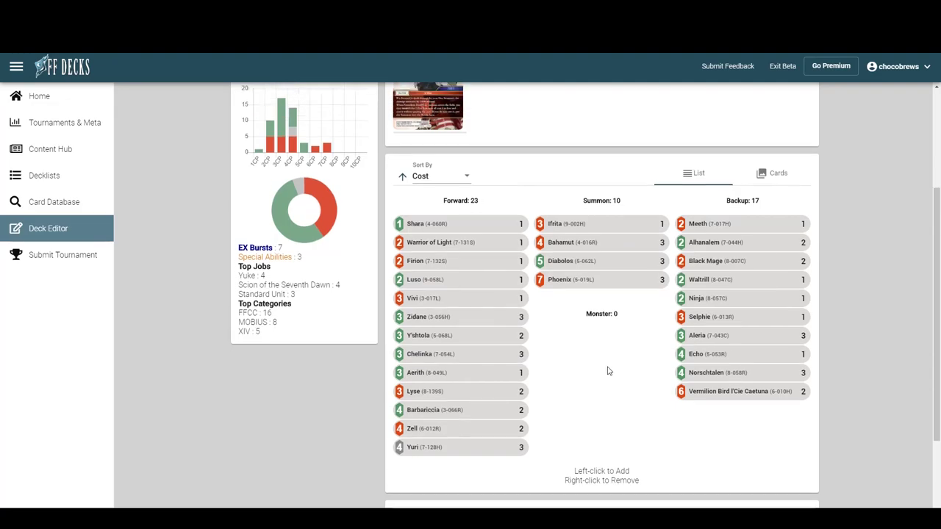
{"action": "scroll", "coordinate": [548, 198], "scroll_direction": "down", "scroll_amount": 3}
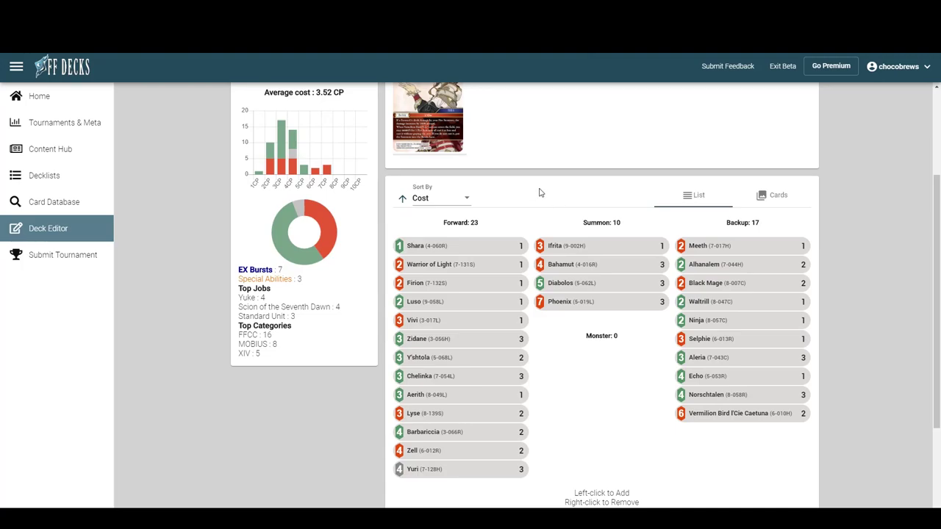
{"action": "scroll", "coordinate": [519, 155], "scroll_direction": "up", "scroll_amount": 1}
{"action": "scroll", "coordinate": [519, 155], "scroll_direction": "up", "scroll_amount": 2}
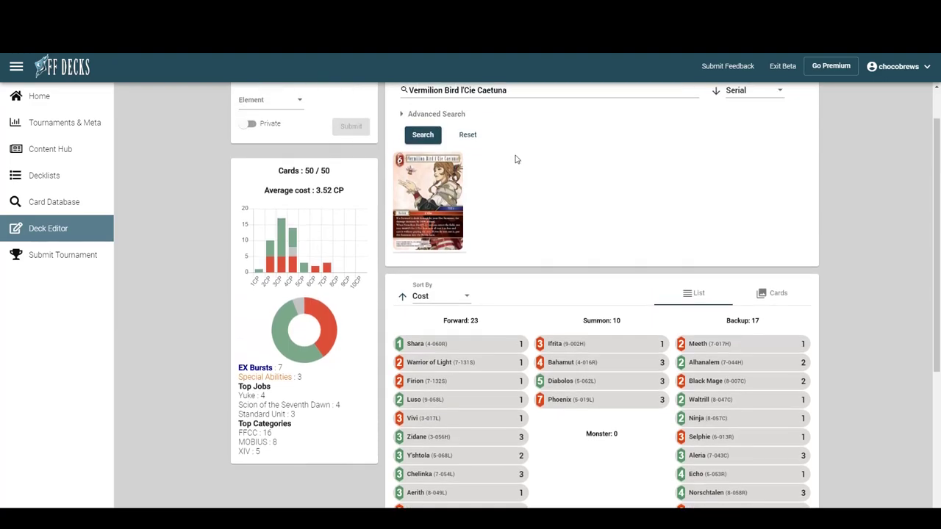
{"action": "left_click_drag", "start_coordinate": [516, 141], "coordinate": [374, 140]}
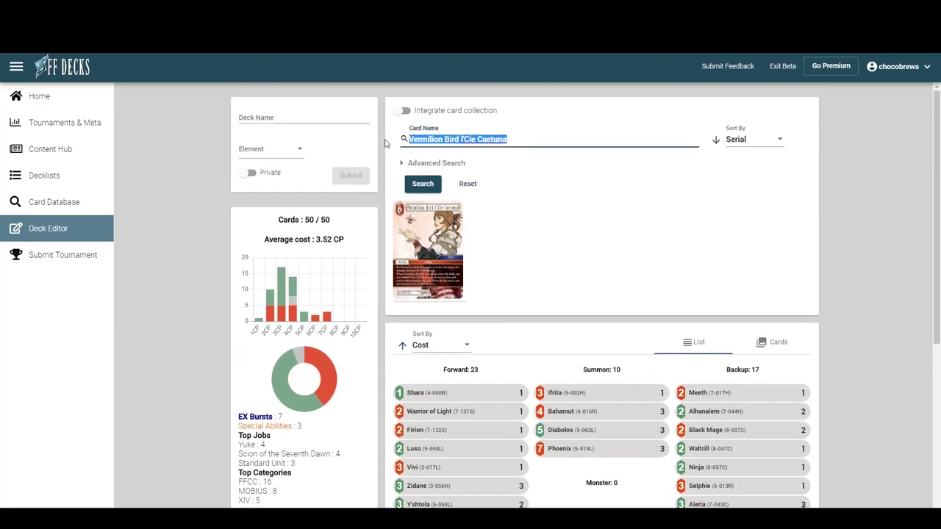
{"action": "key", "text": "BackSpace"}
{"action": "left_click", "coordinate": [403, 163]}
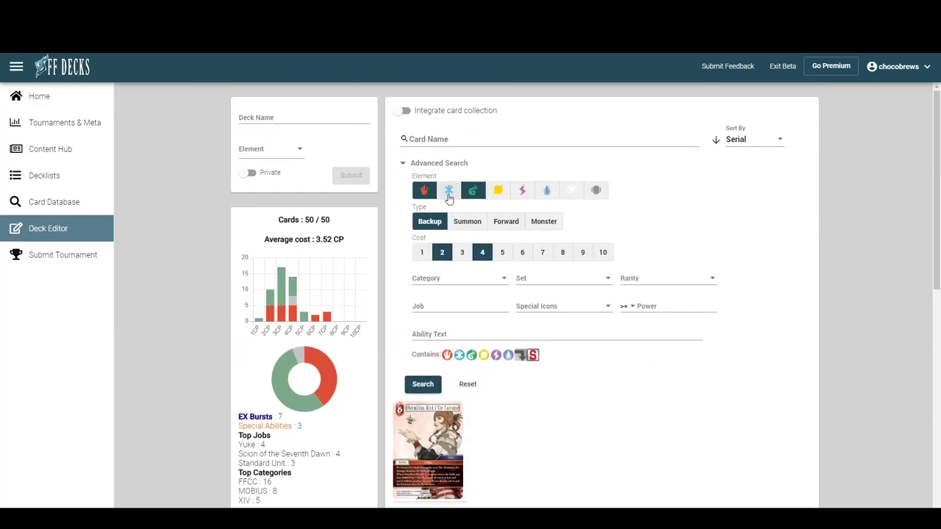
{"action": "left_click", "coordinate": [434, 221]}
{"action": "left_click", "coordinate": [442, 252]}
{"action": "left_click", "coordinate": [482, 252]}
{"action": "left_click", "coordinate": [473, 190]}
{"action": "left_click", "coordinate": [424, 190]}
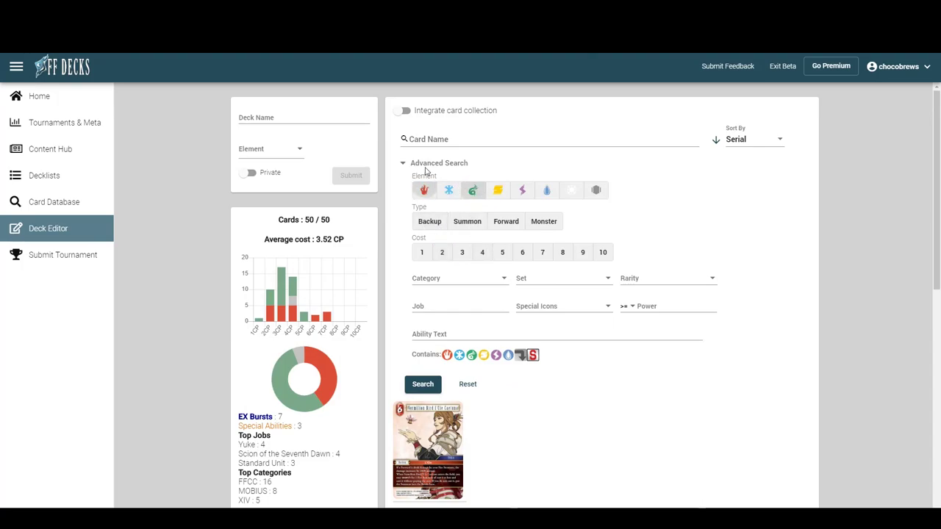
{"action": "left_click", "coordinate": [417, 163]}
Find Fina (8-060L) in the card search and add three copies to the deck
{"action": "left_click", "coordinate": [438, 140]}
{"action": "type", "text": "fina"}
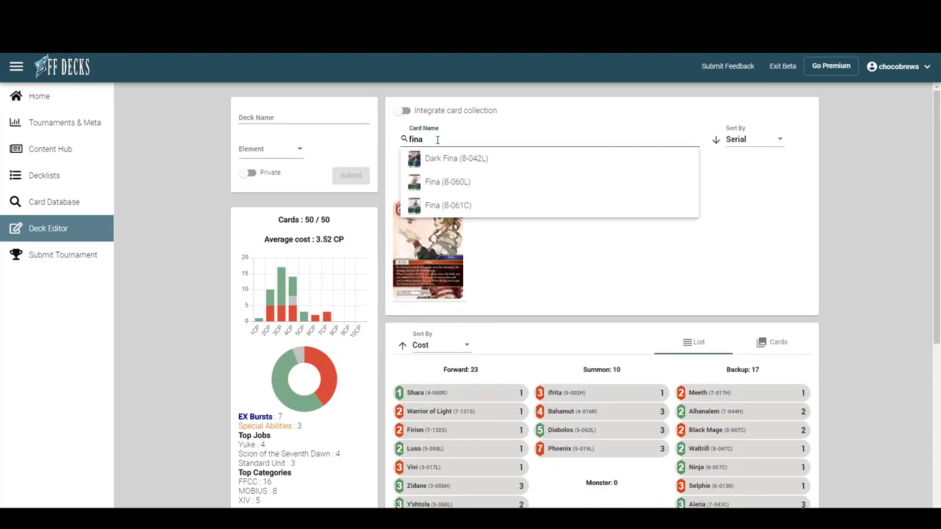
{"action": "left_click", "coordinate": [447, 181]}
{"action": "left_click", "coordinate": [445, 221]}
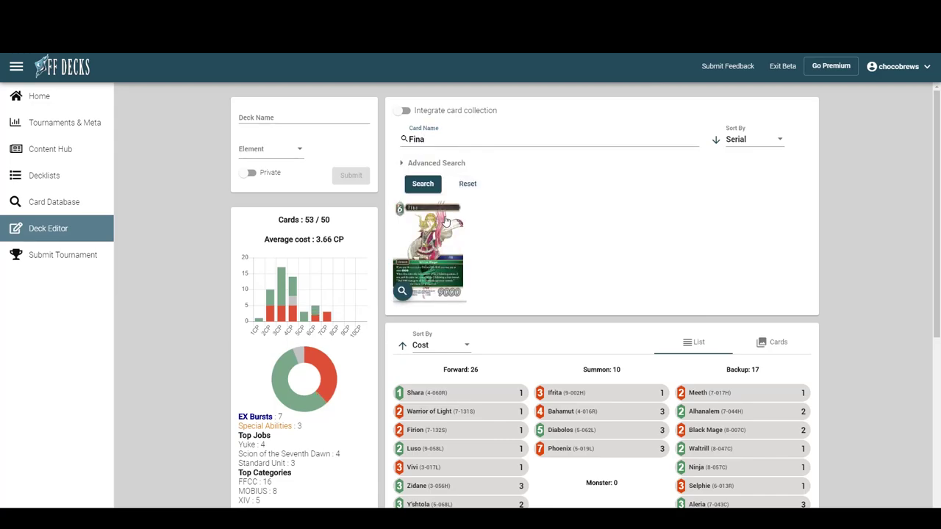
Remove Luso (9-058L) from the deck's forwards
{"action": "scroll", "coordinate": [500, 214], "scroll_direction": "down", "scroll_amount": 2}
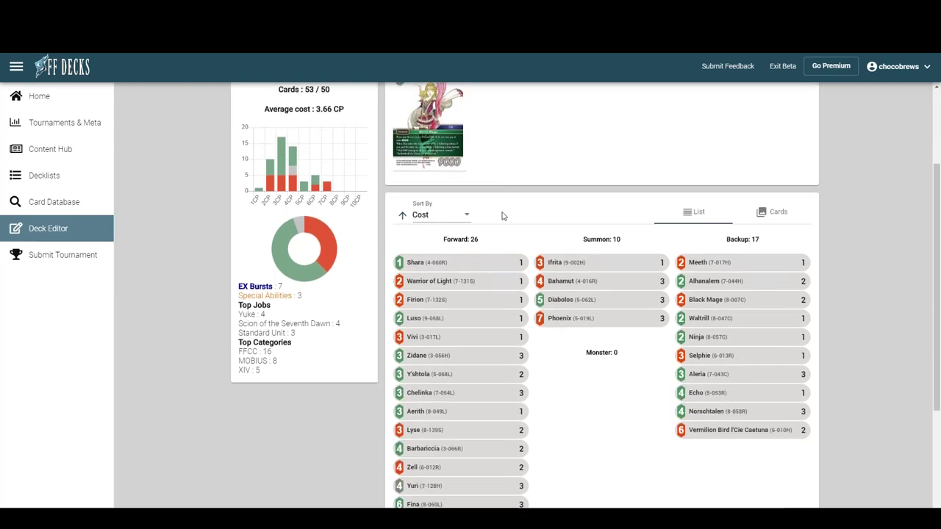
{"action": "scroll", "coordinate": [546, 156], "scroll_direction": "down", "scroll_amount": 1}
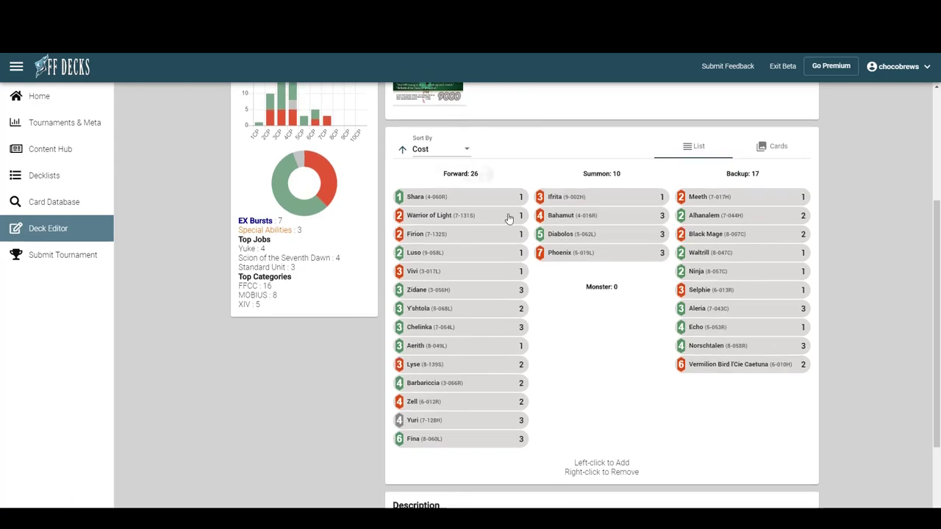
{"action": "right_click", "coordinate": [497, 258]}
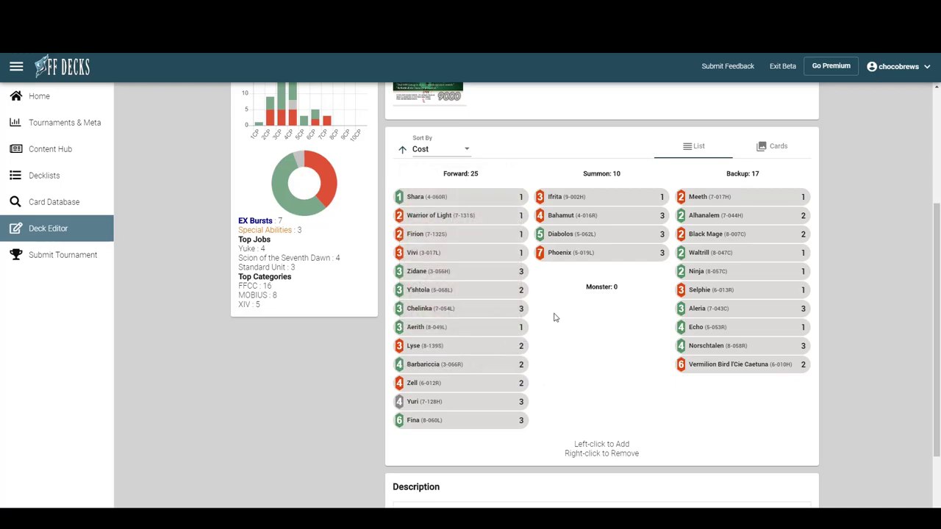
Swap one copy of Bahamut (4-016R) for a second copy of Ifrita (9-002H) in the deck's summons
{"action": "scroll", "coordinate": [555, 317], "scroll_direction": "up", "scroll_amount": 2}
{"action": "scroll", "coordinate": [554, 317], "scroll_direction": "down", "scroll_amount": 2}
{"action": "mouse_move", "coordinate": [589, 218]}
{"action": "mouse_move", "coordinate": [451, 425]}
{"action": "mouse_move", "coordinate": [569, 199]}
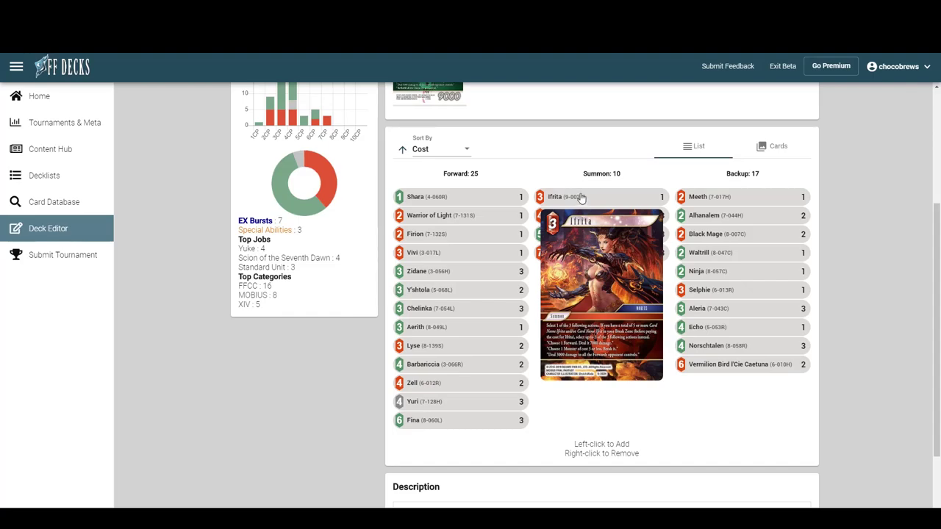
{"action": "double_click", "coordinate": [517, 151]}
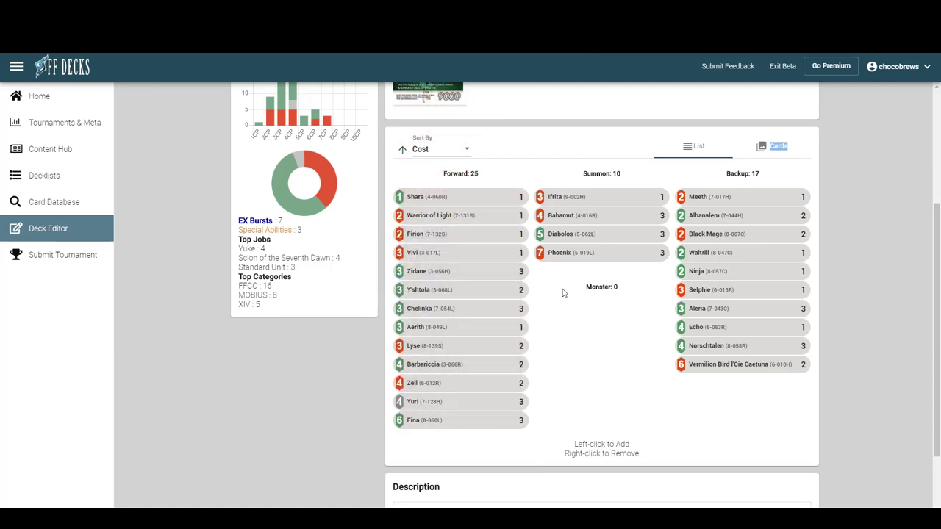
{"action": "left_click", "coordinate": [593, 203]}
{"action": "right_click", "coordinate": [588, 216]}
Clear the Fina card name from the card search
{"action": "scroll", "coordinate": [577, 313], "scroll_direction": "up", "scroll_amount": 3}
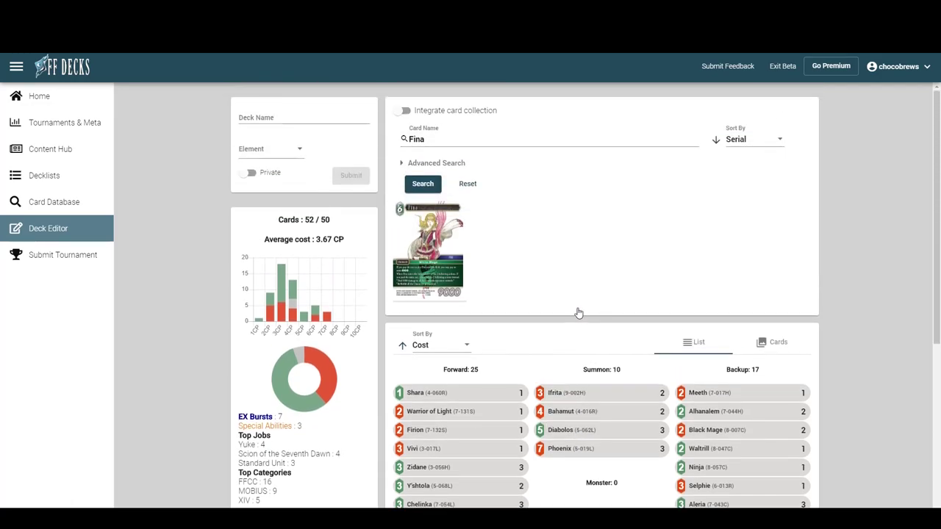
{"action": "left_click_drag", "start_coordinate": [434, 144], "coordinate": [382, 136]}
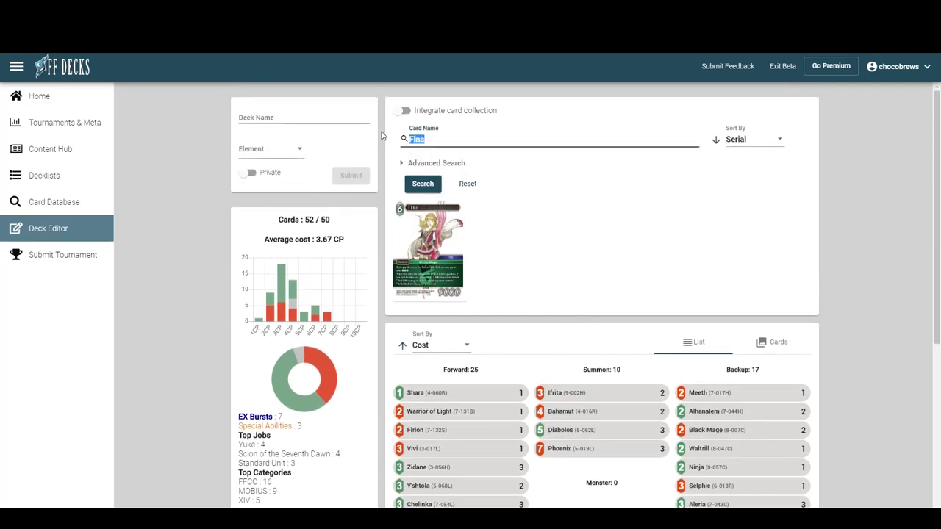
{"action": "key", "text": "BackSpace"}
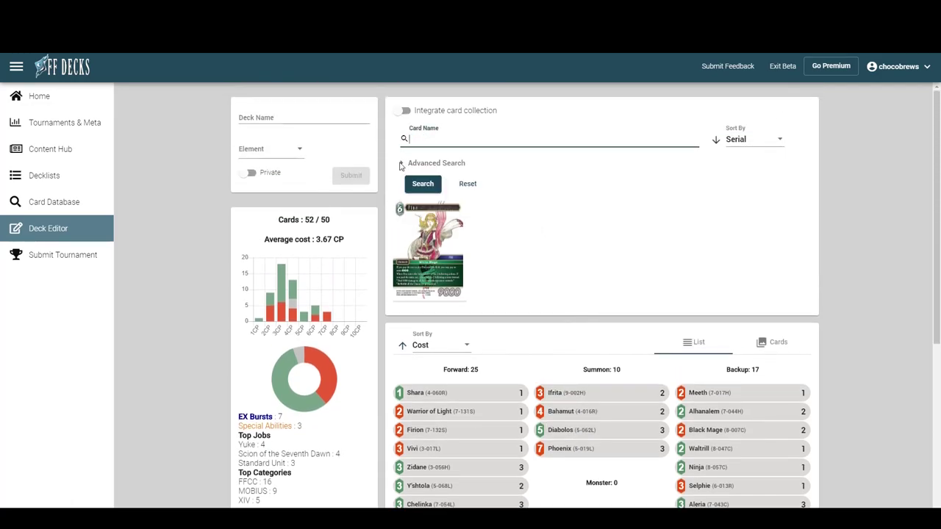
Remove Warrior of Light (7-131S) from the deck's forwards
{"action": "scroll", "coordinate": [397, 164], "scroll_direction": "down", "scroll_amount": 3}
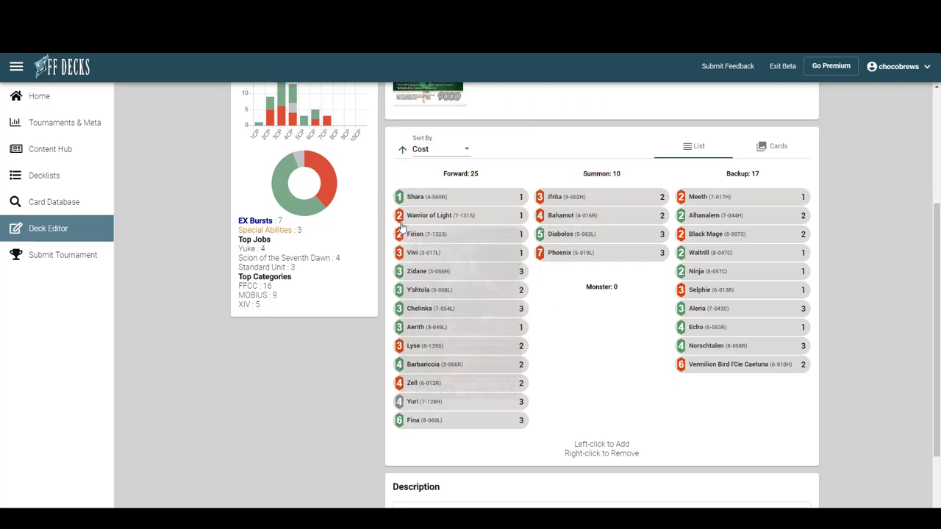
{"action": "mouse_move", "coordinate": [429, 255]}
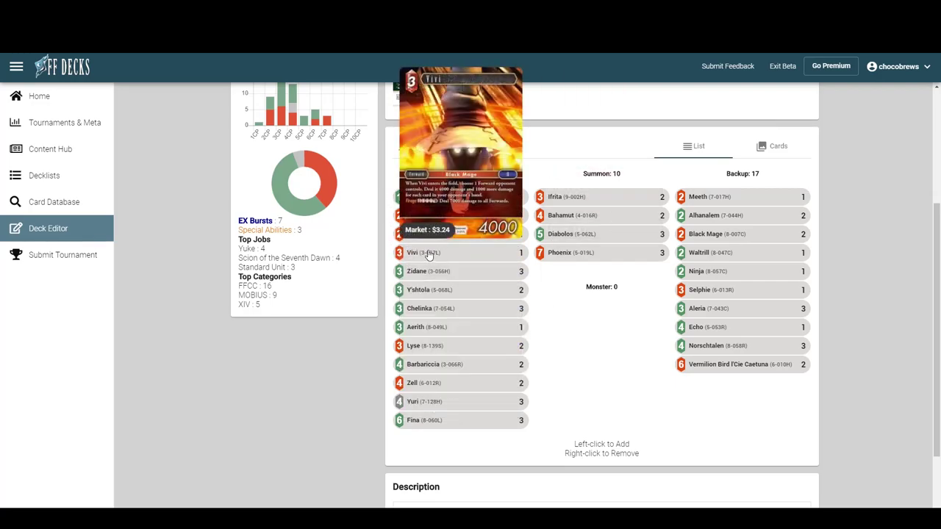
{"action": "mouse_move", "coordinate": [556, 253]}
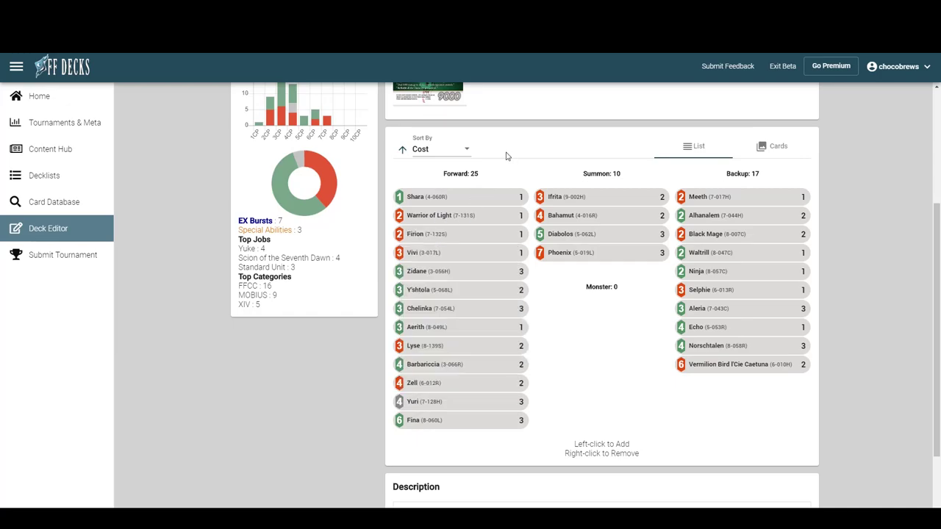
{"action": "mouse_move", "coordinate": [497, 217]}
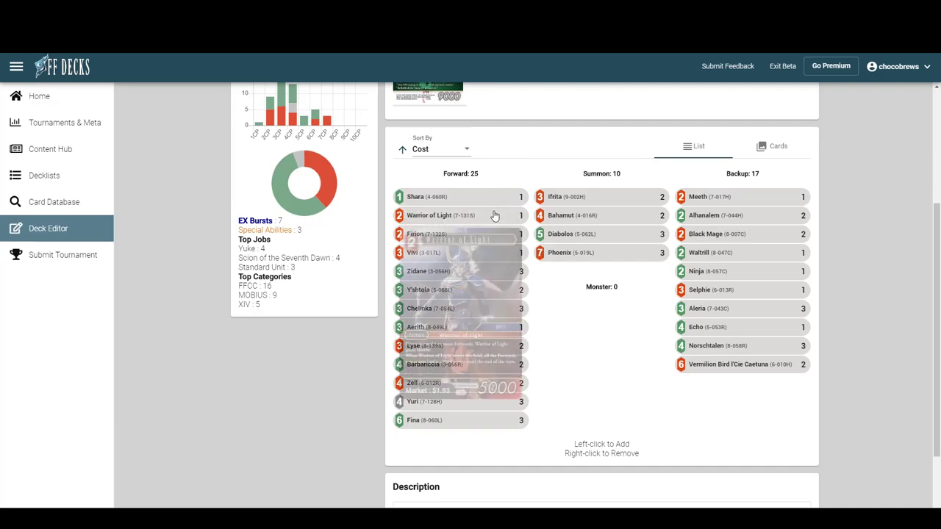
{"action": "right_click", "coordinate": [436, 216]}
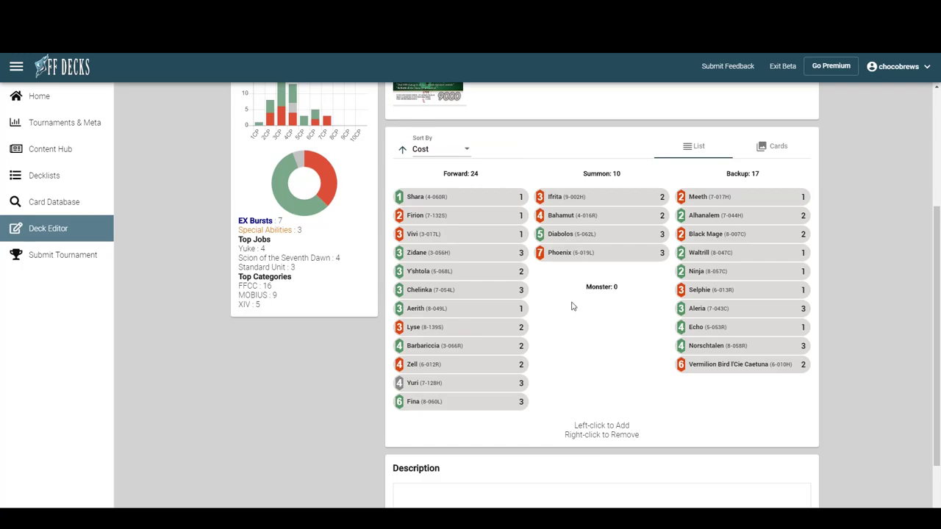
Search the card database for fire and wind forwards costing 5 to 10
{"action": "mouse_move", "coordinate": [514, 309]}
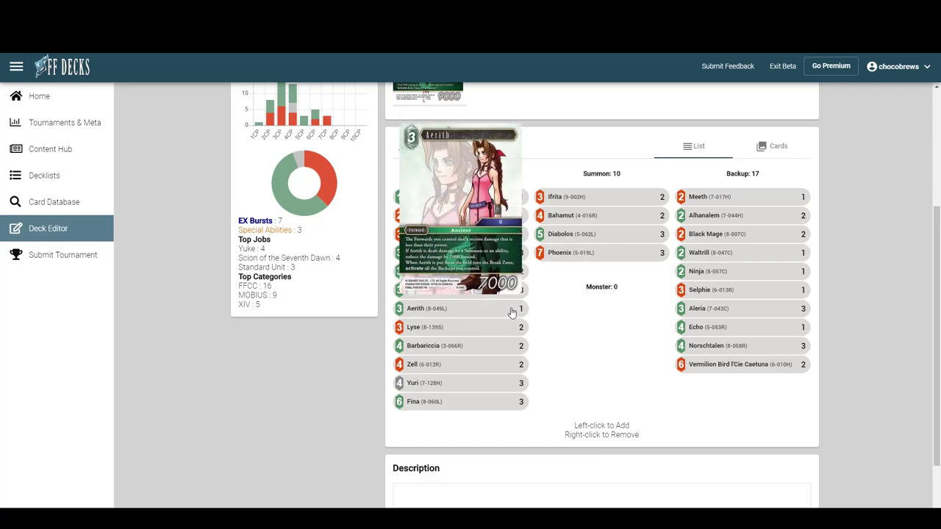
{"action": "mouse_move", "coordinate": [483, 334]}
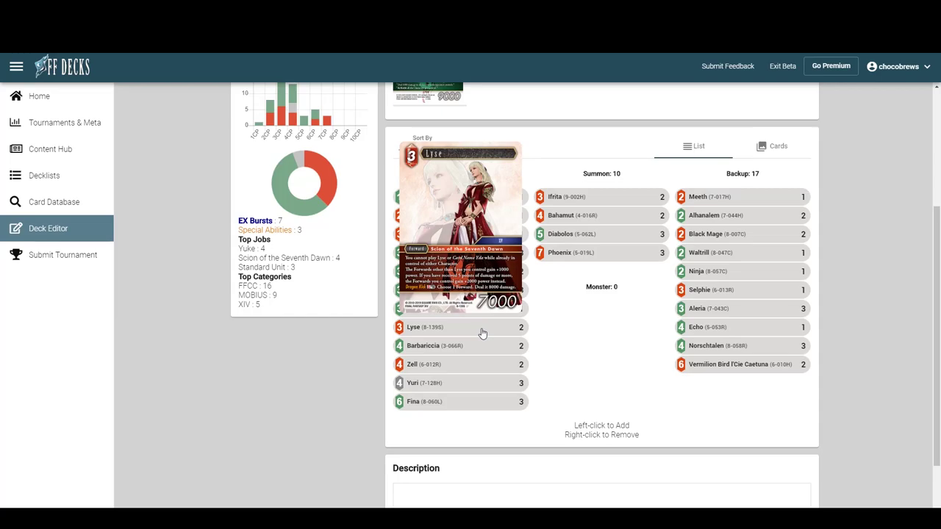
{"action": "mouse_move", "coordinate": [460, 353]}
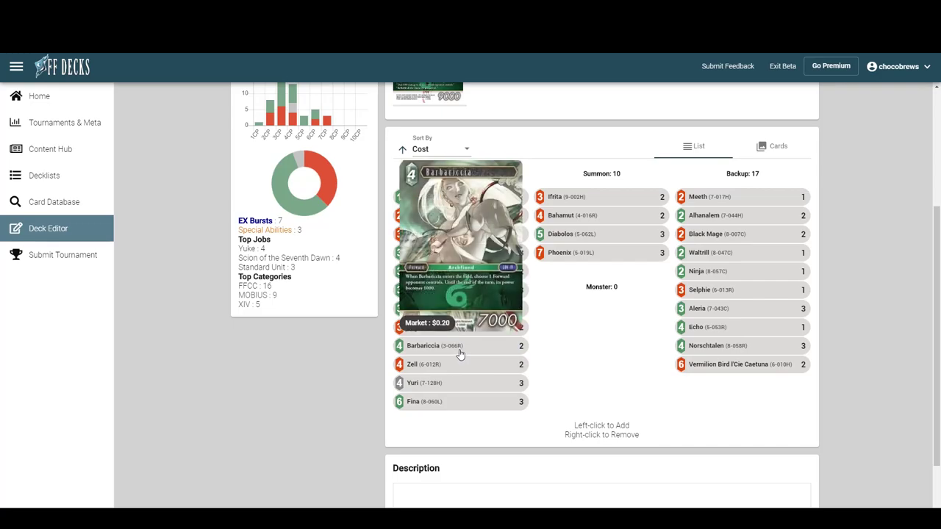
{"action": "scroll", "coordinate": [566, 316], "scroll_direction": "up", "scroll_amount": 5}
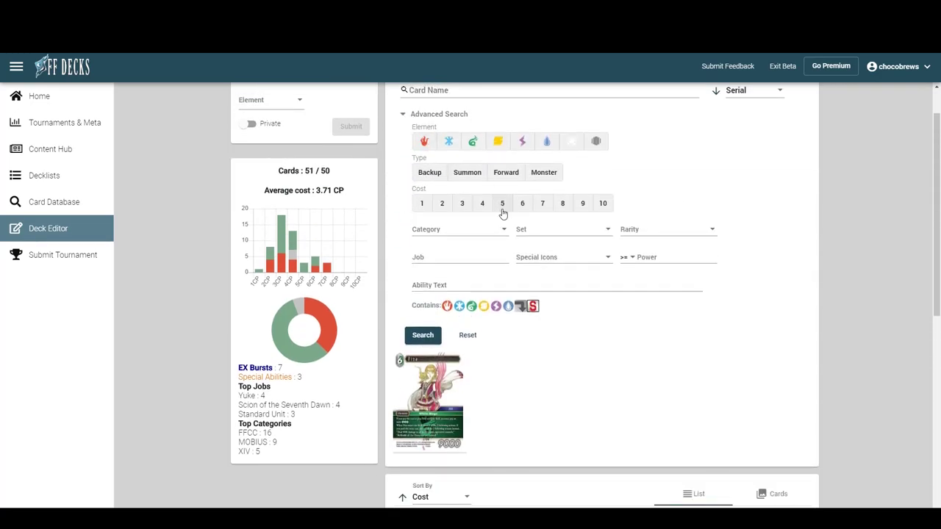
{"action": "left_click", "coordinate": [502, 204]}
{"action": "left_click", "coordinate": [522, 203]}
{"action": "left_click", "coordinate": [563, 204]}
{"action": "left_click", "coordinate": [602, 204]}
{"action": "left_click", "coordinate": [583, 203]}
{"action": "left_click", "coordinate": [543, 204]}
{"action": "left_click", "coordinate": [473, 141]}
{"action": "left_click", "coordinate": [425, 142]}
{"action": "left_click", "coordinate": [505, 172]}
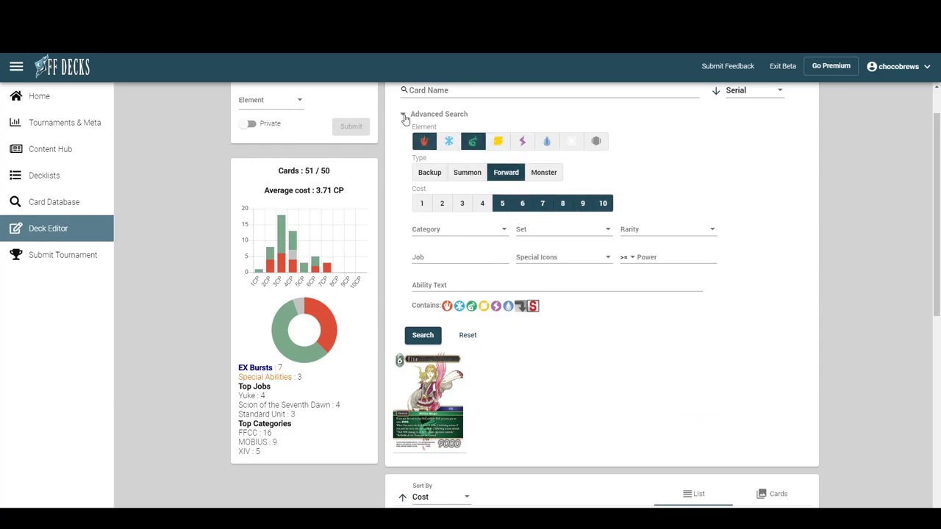
{"action": "left_click", "coordinate": [404, 120]}
{"action": "left_click", "coordinate": [423, 134]}
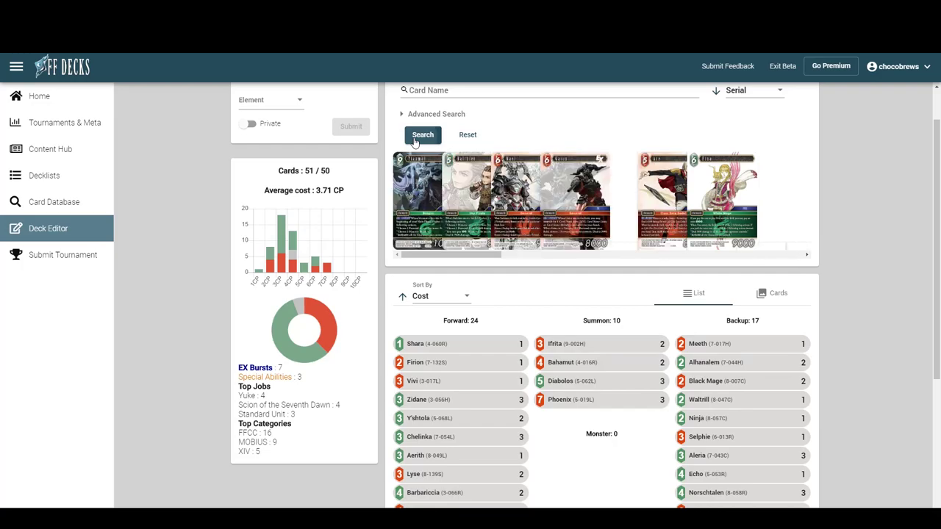
Read the Yiazmat and Nael cards among the high-cost forward results
{"action": "left_click", "coordinate": [419, 239]}
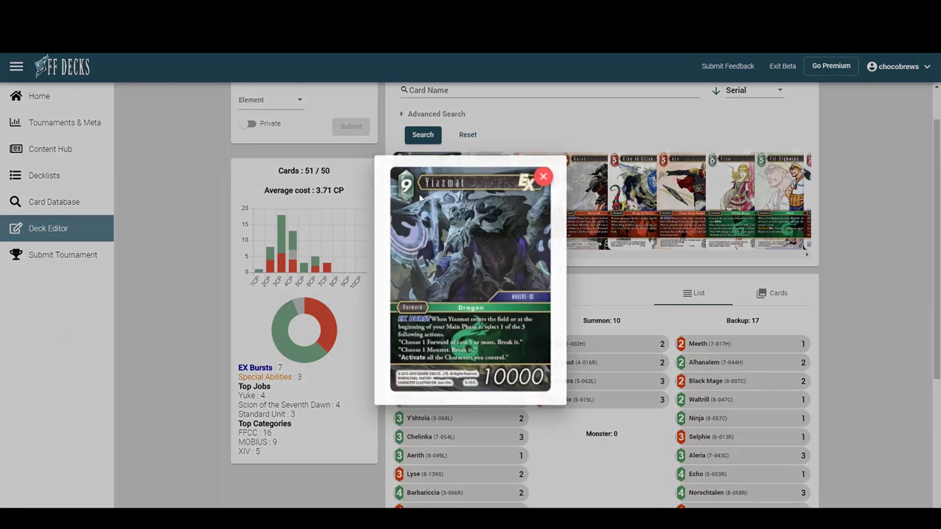
{"action": "left_click", "coordinate": [542, 175]}
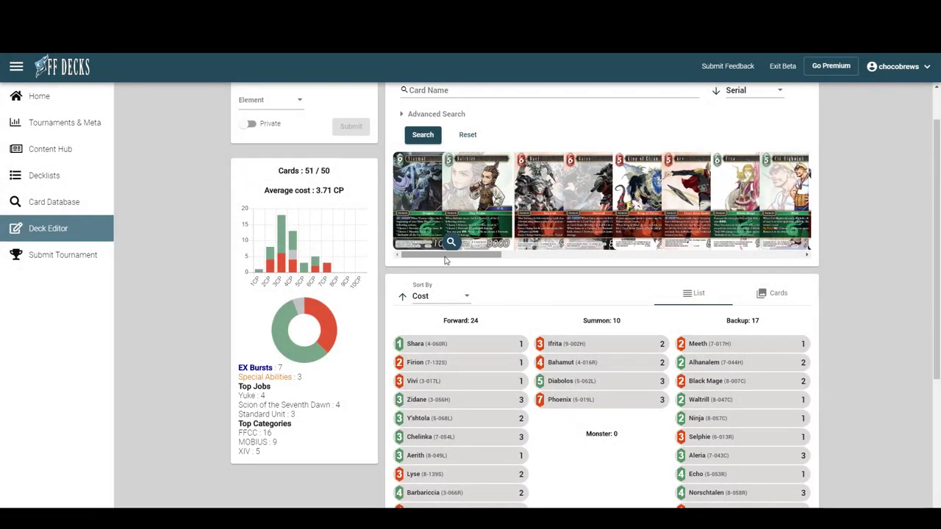
{"action": "left_click_drag", "start_coordinate": [446, 257], "coordinate": [461, 259]}
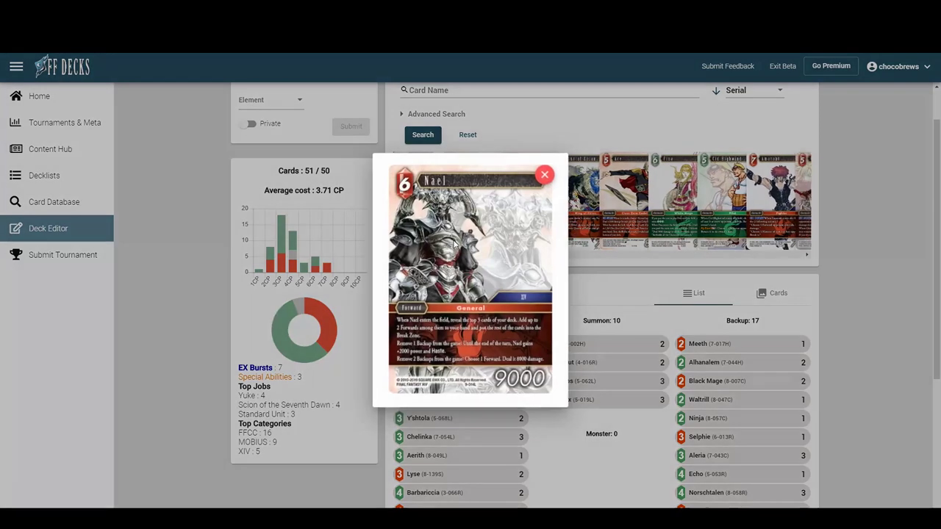
{"action": "left_click", "coordinate": [455, 243]}
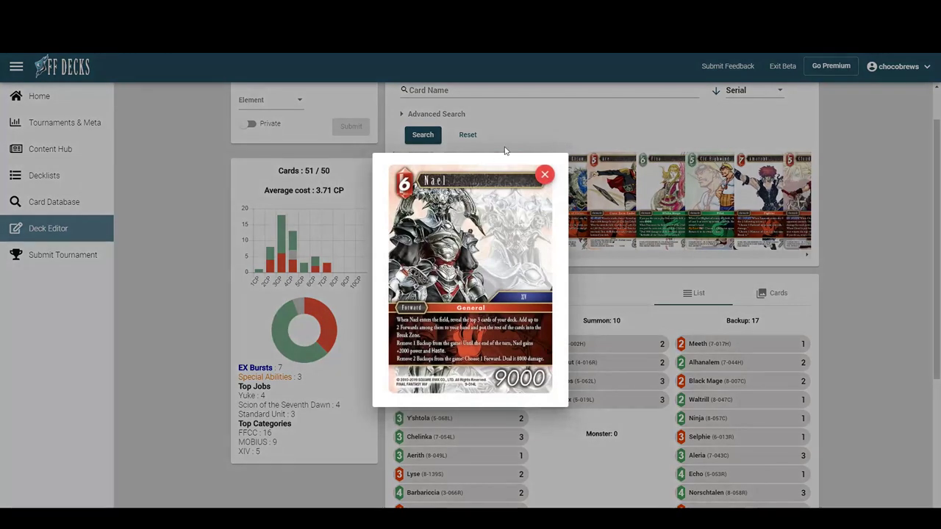
{"action": "left_click", "coordinate": [544, 174]}
{"action": "left_click_drag", "start_coordinate": [471, 261], "coordinate": [515, 259]}
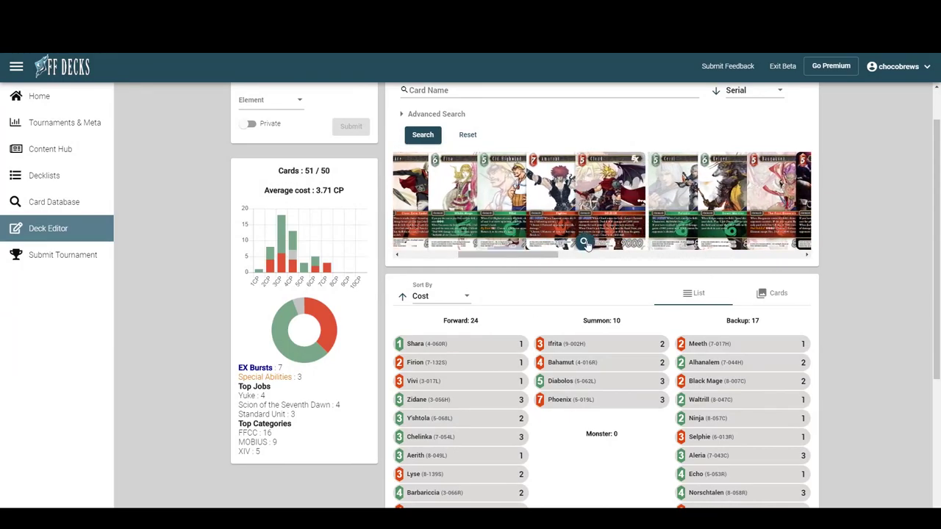
Read the cost 5 fire Cloud card and add one copy to the deck's forwards
{"action": "left_click", "coordinate": [584, 243]}
{"action": "left_click", "coordinate": [546, 175]}
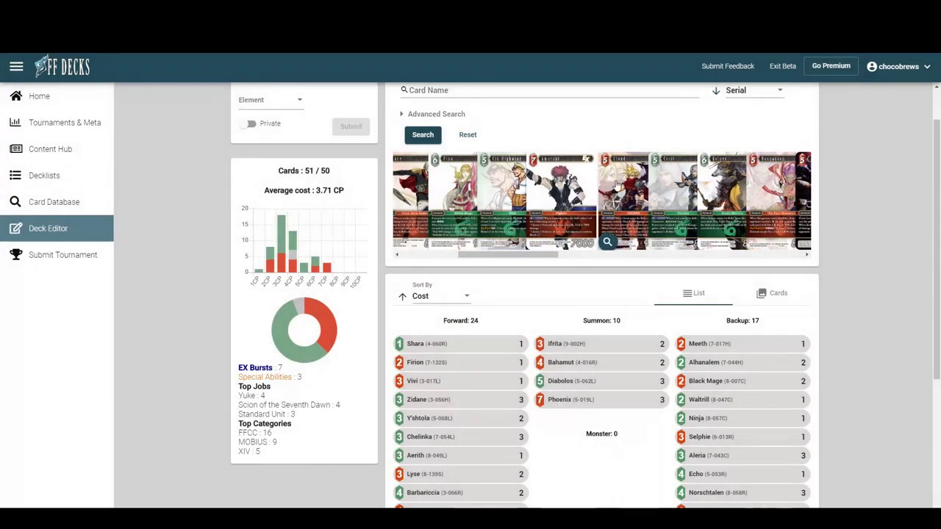
{"action": "left_click", "coordinate": [610, 205]}
{"action": "scroll", "coordinate": [559, 246], "scroll_direction": "down", "scroll_amount": 3}
{"action": "scroll", "coordinate": [558, 246], "scroll_direction": "up", "scroll_amount": 3}
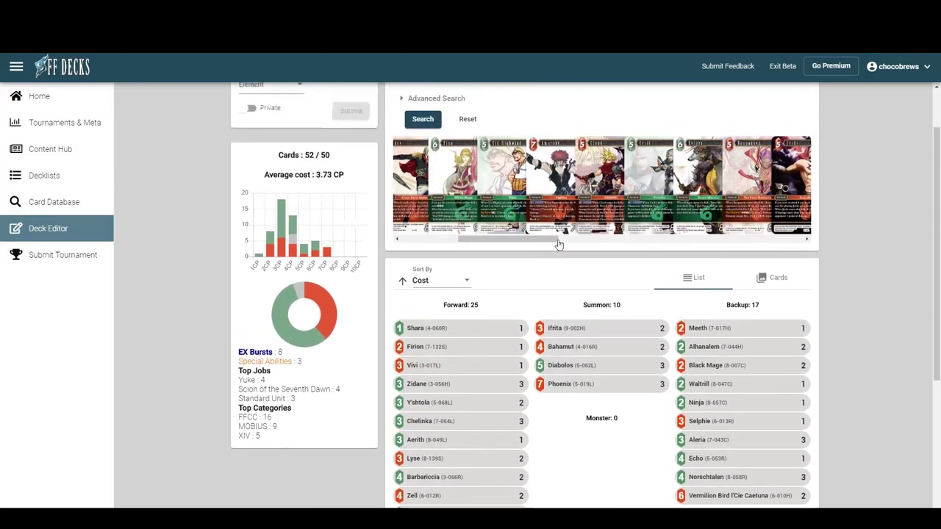
Read the cost 7 fire Amarant and cost 5 wind Cecil cards among the high-cost forward results
{"action": "left_click_drag", "start_coordinate": [506, 257], "coordinate": [531, 254]}
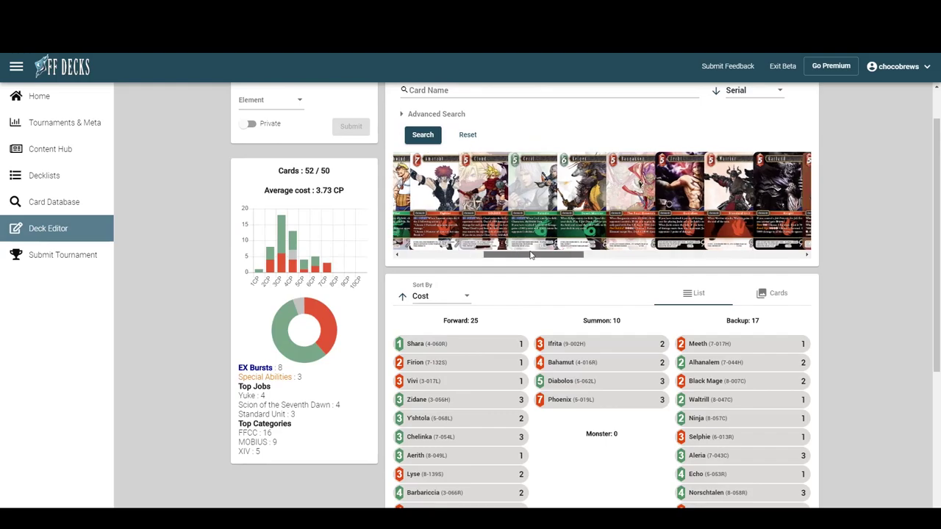
{"action": "left_click", "coordinate": [420, 236]}
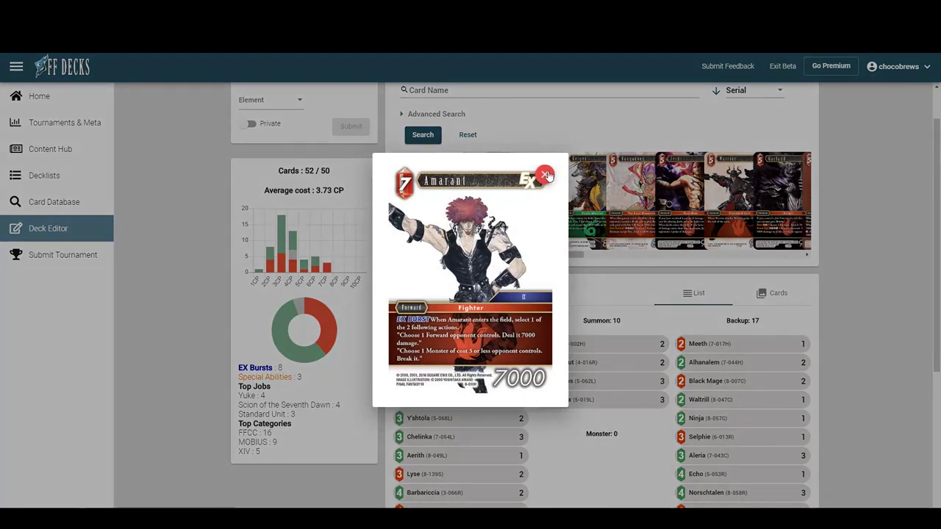
{"action": "left_click", "coordinate": [547, 177]}
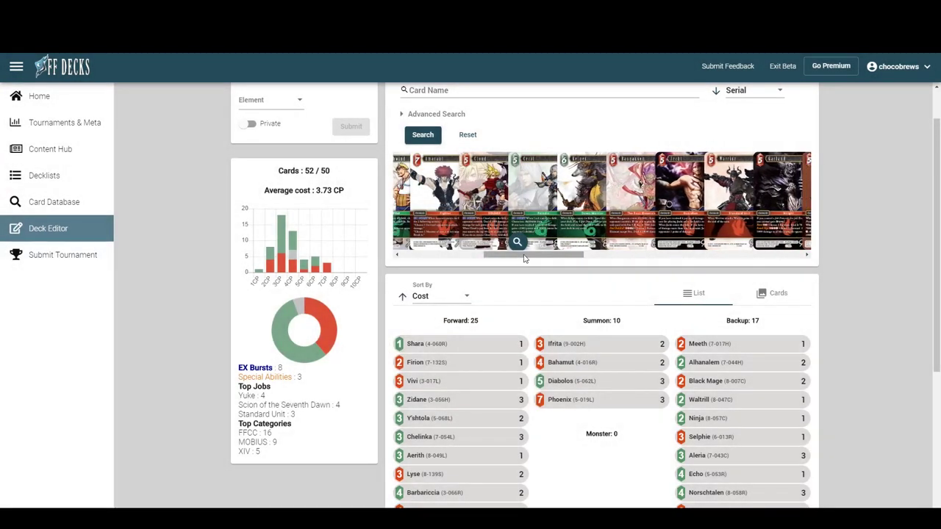
{"action": "left_click", "coordinate": [519, 242]}
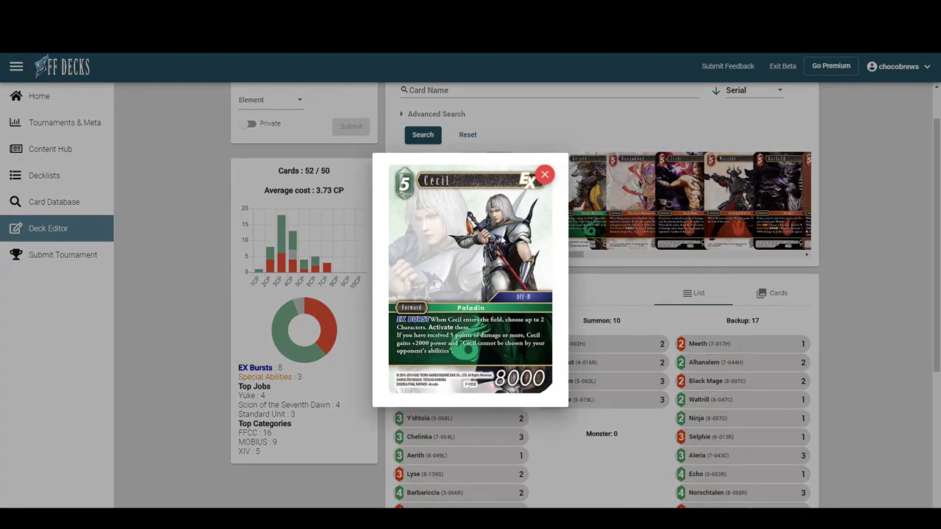
{"action": "left_click", "coordinate": [547, 177]}
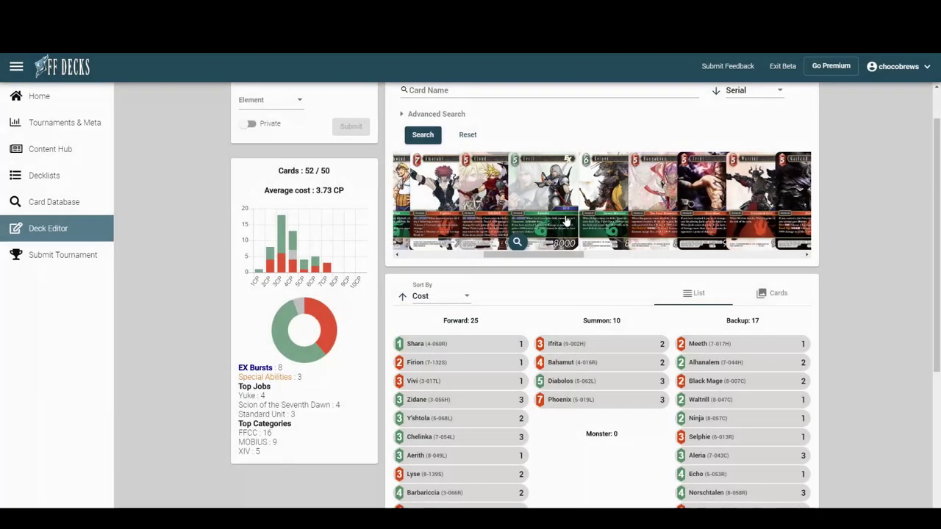
Read the cost 5 Vermilion Bird l'Cie Zhuyu card further along the forward results
{"action": "left_click_drag", "start_coordinate": [540, 258], "coordinate": [590, 248]}
{"action": "scroll", "coordinate": [597, 248], "scroll_direction": "right", "scroll_amount": 1}
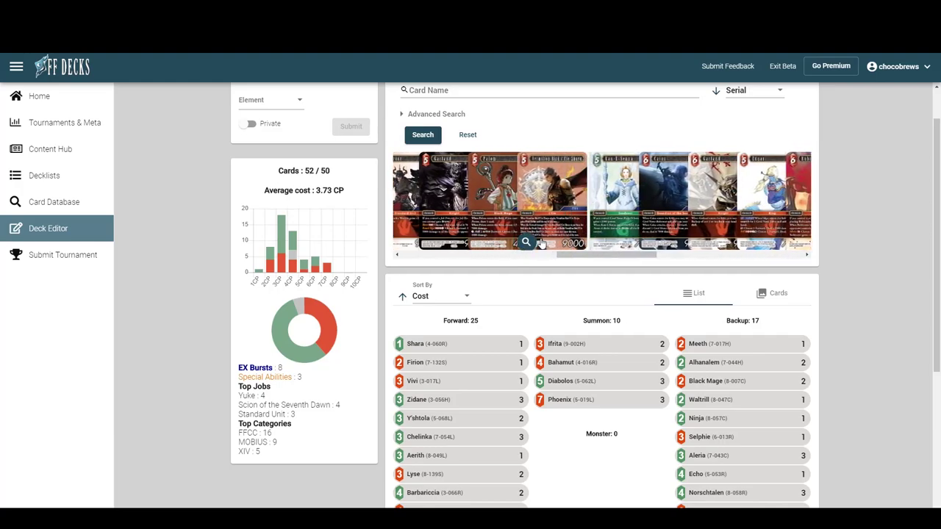
{"action": "left_click", "coordinate": [533, 242]}
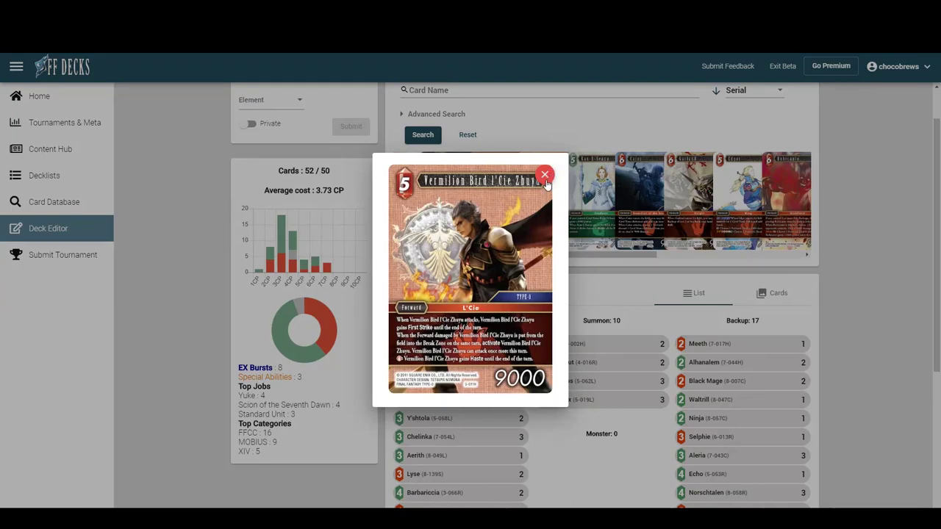
{"action": "left_click", "coordinate": [545, 175]}
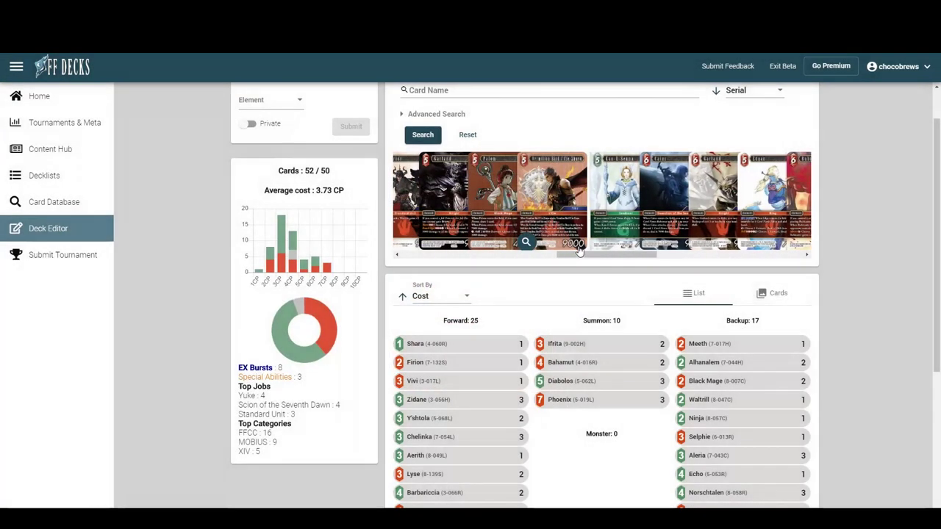
Compare the cost 5 and cost 6 fire Auron cards at the end of the forward results
{"action": "left_click_drag", "start_coordinate": [597, 256], "coordinate": [771, 251]}
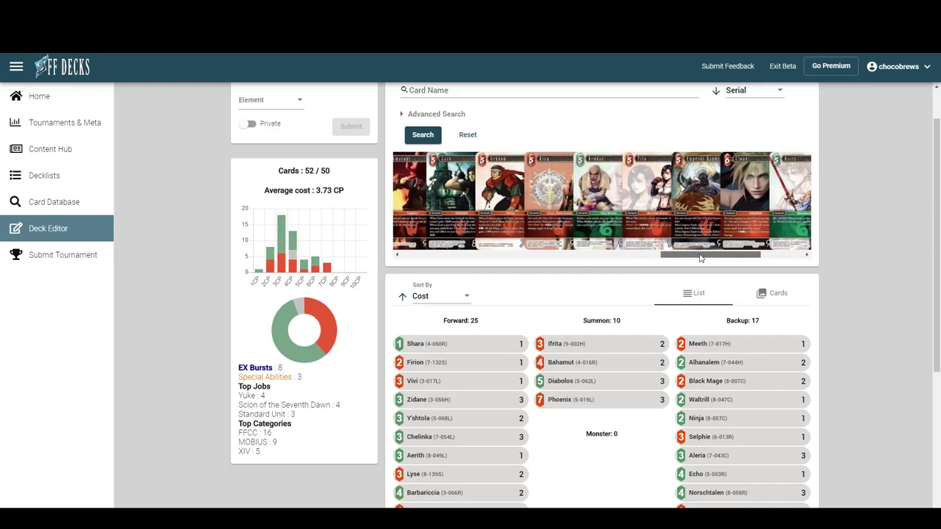
{"action": "left_click", "coordinate": [750, 242]}
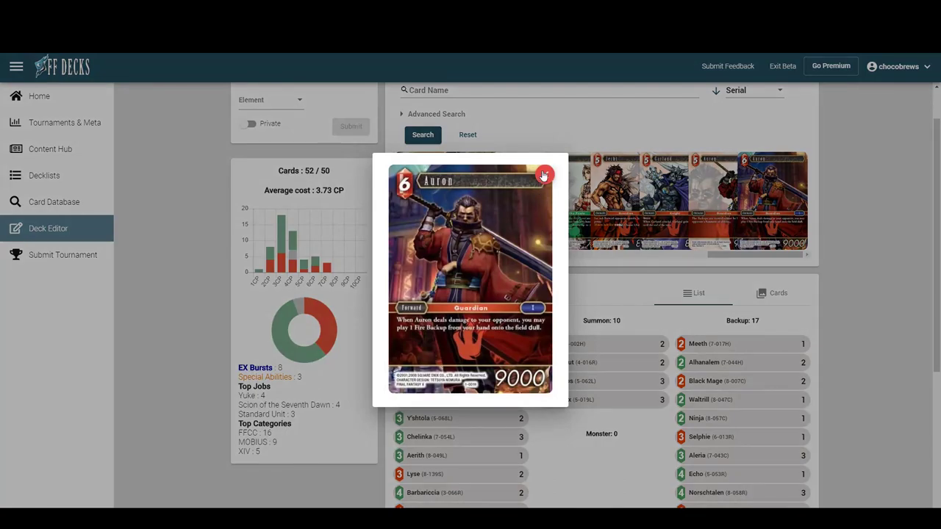
{"action": "left_click", "coordinate": [544, 175]}
{"action": "scroll", "coordinate": [661, 258], "scroll_direction": "down", "scroll_amount": 4}
{"action": "mouse_move", "coordinate": [710, 272]}
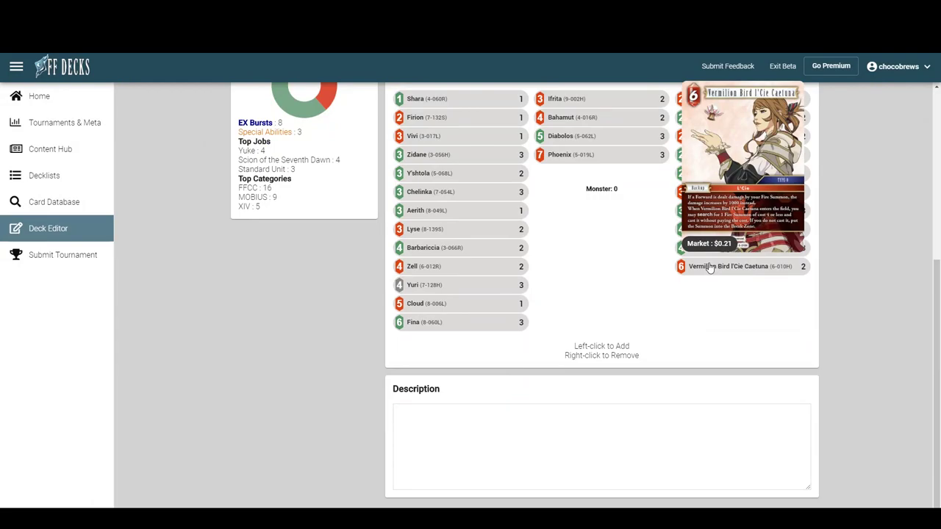
{"action": "scroll", "coordinate": [710, 267], "scroll_direction": "up", "scroll_amount": 3}
{"action": "left_click", "coordinate": [699, 238]}
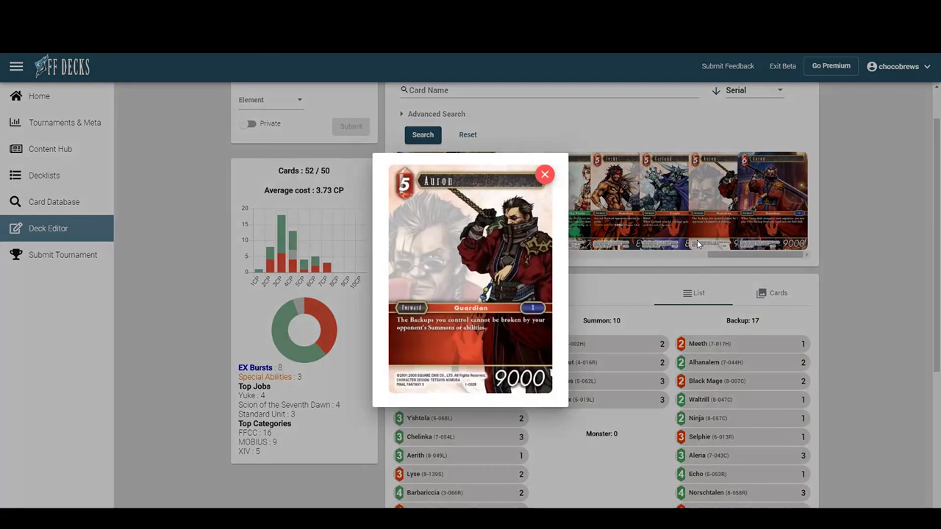
{"action": "left_click", "coordinate": [545, 175]}
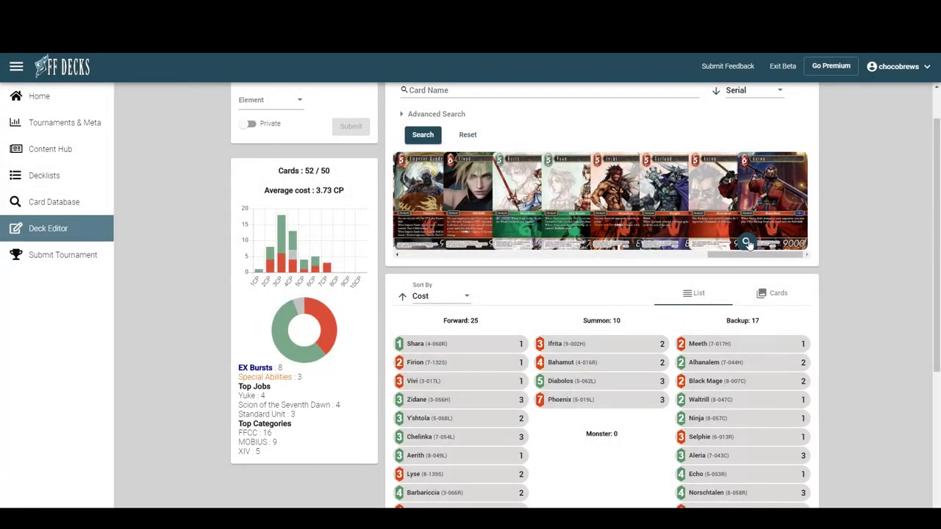
{"action": "left_click", "coordinate": [749, 241]}
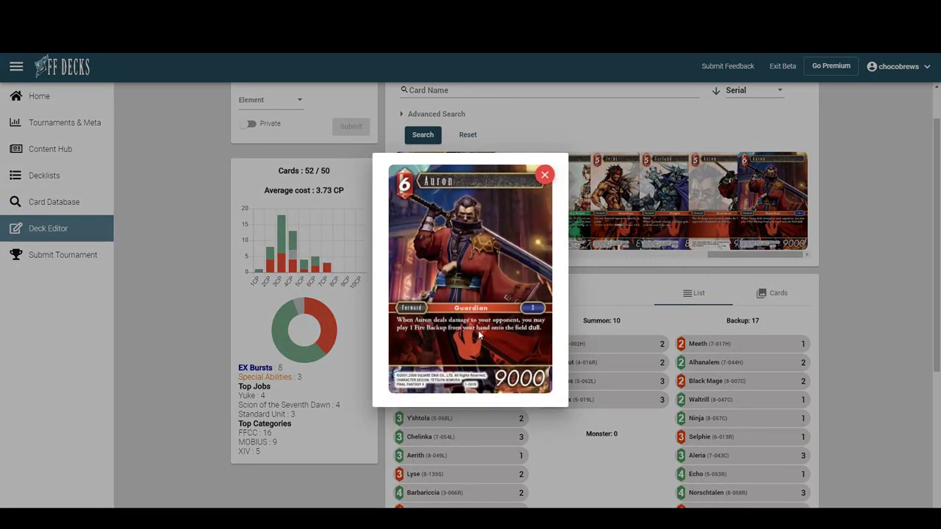
{"action": "left_click", "coordinate": [544, 177]}
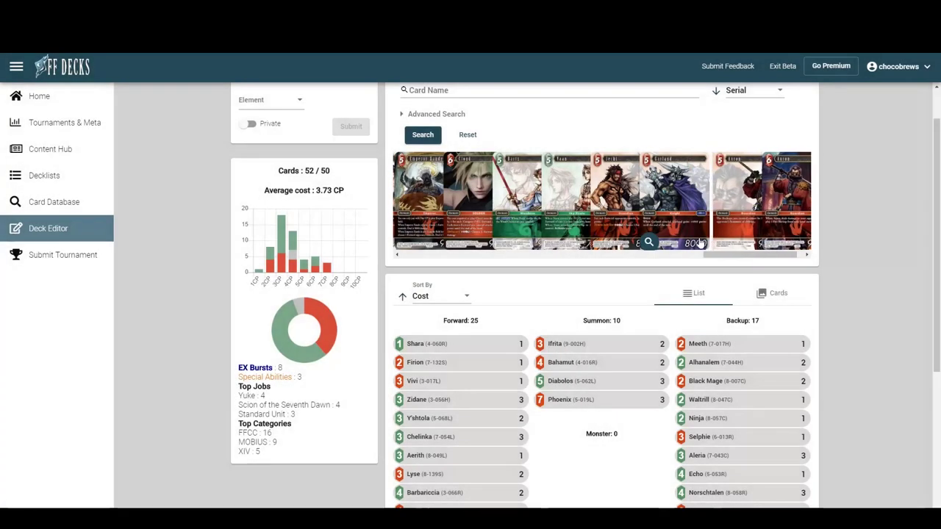
{"action": "left_click", "coordinate": [698, 242]}
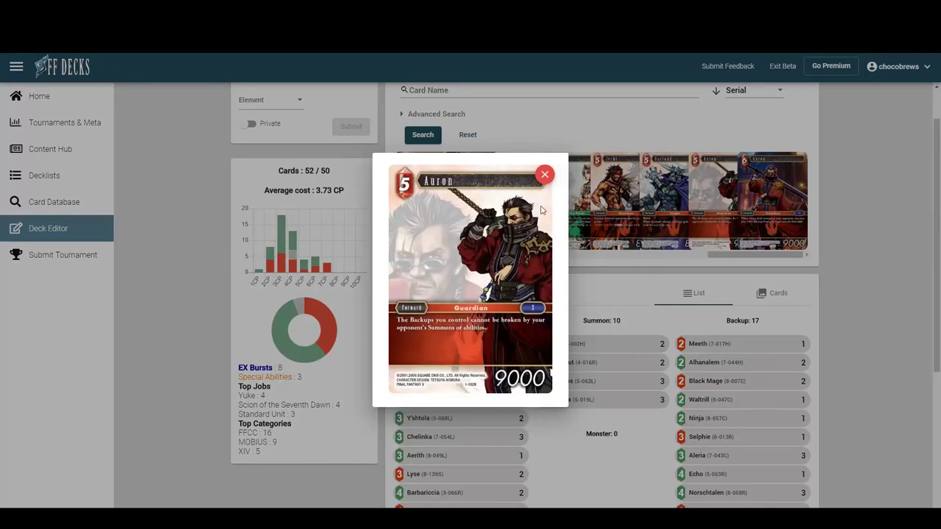
{"action": "left_click", "coordinate": [544, 174]}
Read the cost 5 fire Jecht card and add a second copy of Cloud (8-006L) to the deck's forwards
{"action": "left_click_drag", "start_coordinate": [753, 257], "coordinate": [544, 266]}
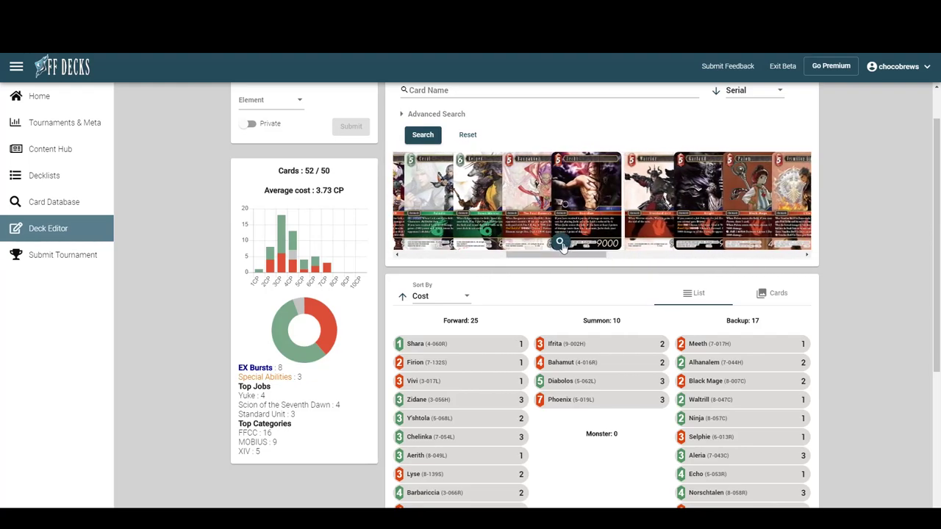
{"action": "left_click", "coordinate": [562, 206]}
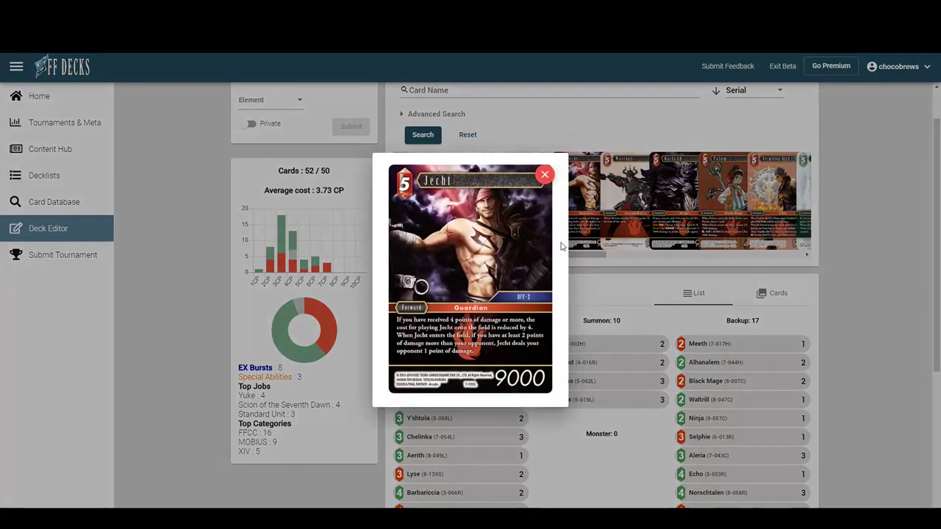
{"action": "left_click", "coordinate": [545, 175]}
{"action": "scroll", "coordinate": [550, 200], "scroll_direction": "left", "scroll_amount": 5}
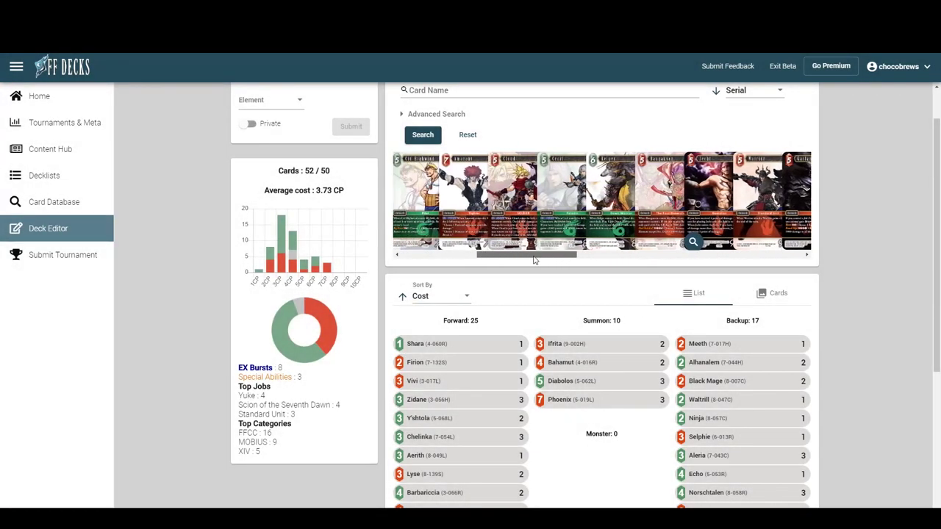
{"action": "left_click", "coordinate": [550, 200]}
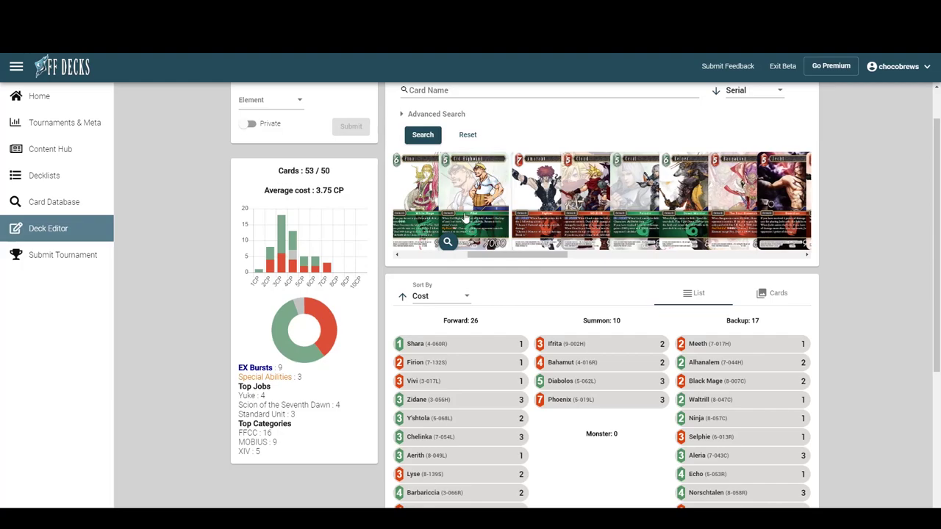
Read the cost 5 Ace and Balthier cards near the start of the forward results
{"action": "left_click_drag", "start_coordinate": [522, 256], "coordinate": [452, 252]}
{"action": "left_click", "coordinate": [647, 242]}
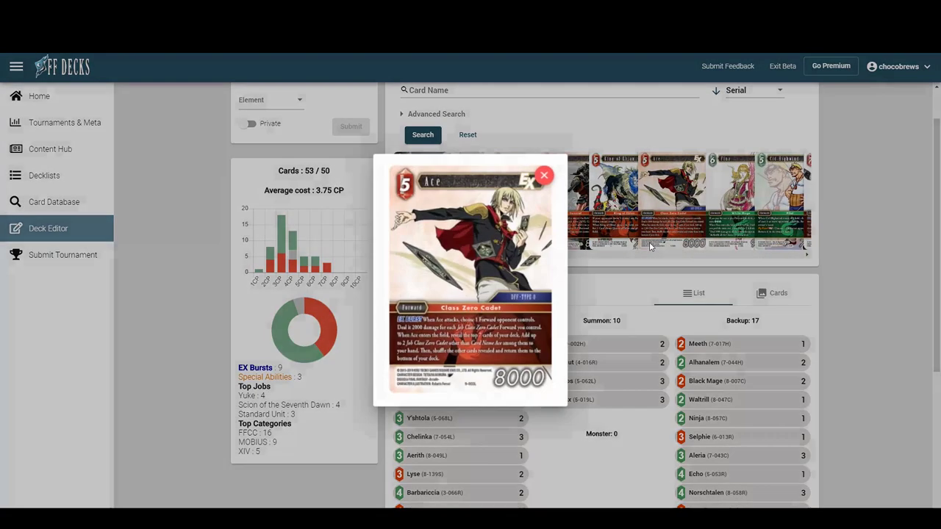
{"action": "left_click", "coordinate": [545, 178]}
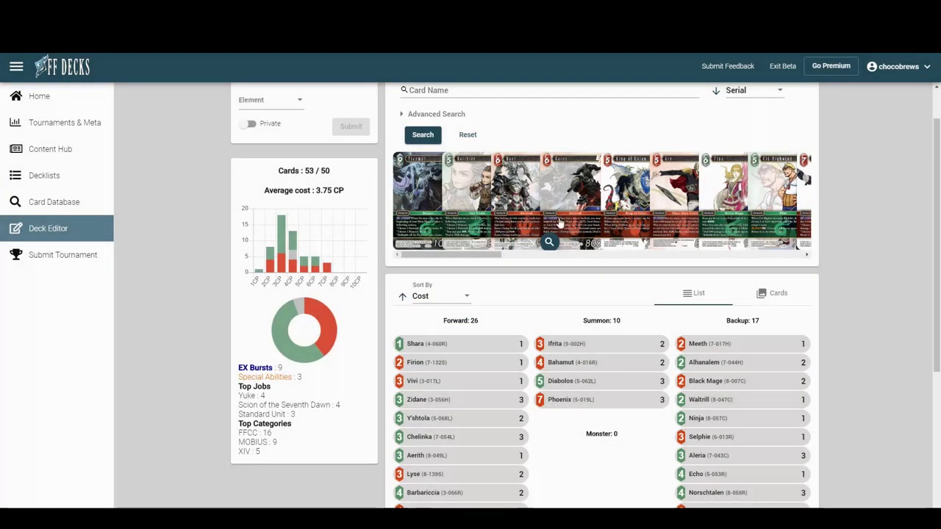
{"action": "scroll", "coordinate": [452, 246], "scroll_direction": "left", "scroll_amount": 1}
{"action": "left_click", "coordinate": [450, 244]}
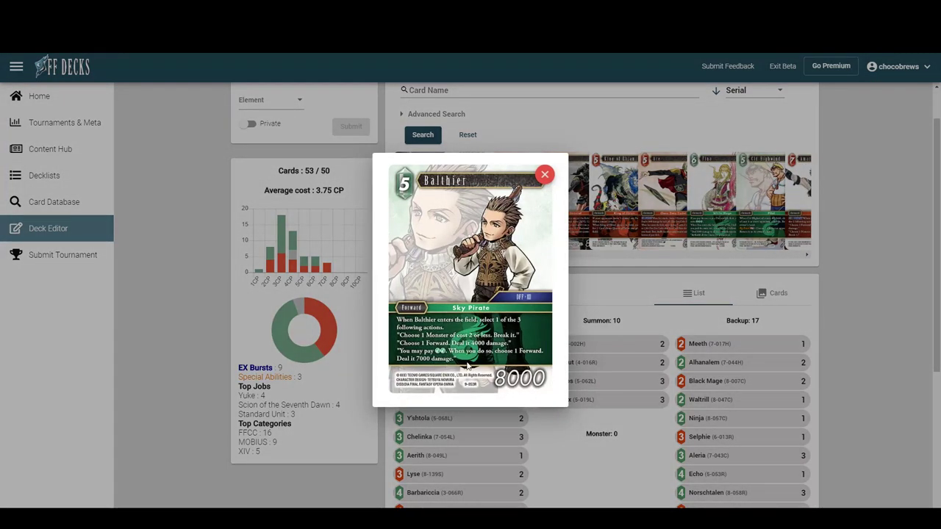
{"action": "left_click", "coordinate": [544, 176]}
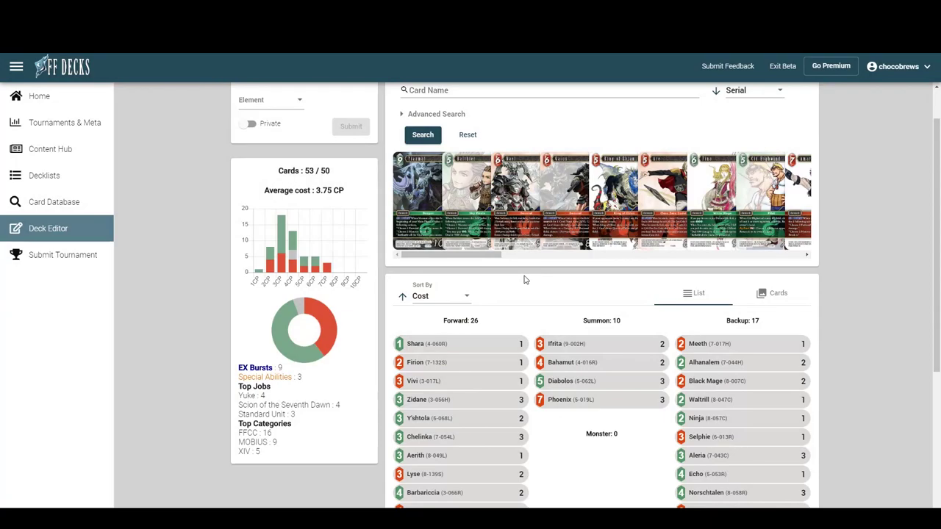
Review the deck's card list for cuts, reading the Ninja, Norschtalen and Aleria backups
{"action": "scroll", "coordinate": [523, 277], "scroll_direction": "down", "scroll_amount": 2}
{"action": "scroll", "coordinate": [544, 244], "scroll_direction": "down", "scroll_amount": 1}
{"action": "scroll", "coordinate": [556, 265], "scroll_direction": "up", "scroll_amount": 3}
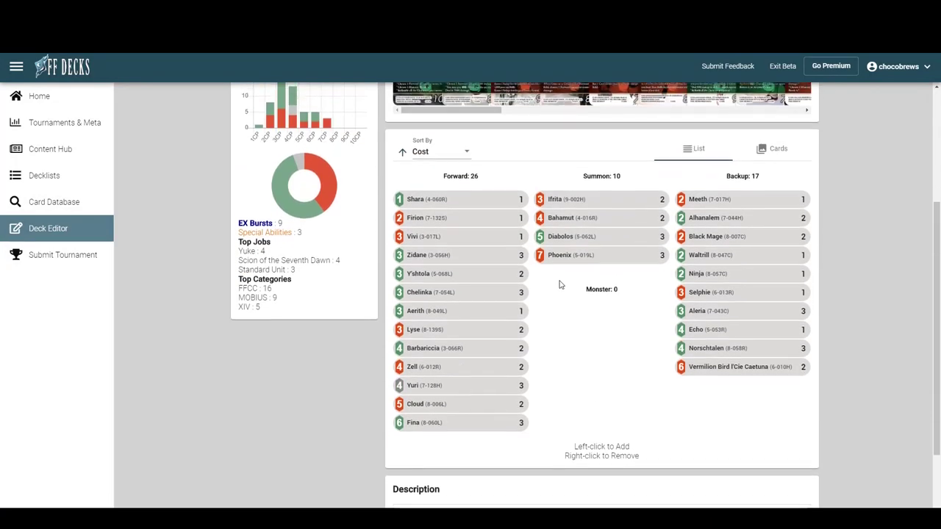
{"action": "scroll", "coordinate": [559, 281], "scroll_direction": "down", "scroll_amount": 3}
{"action": "scroll", "coordinate": [556, 284], "scroll_direction": "down", "scroll_amount": 1}
{"action": "scroll", "coordinate": [556, 283], "scroll_direction": "up", "scroll_amount": 2}
{"action": "scroll", "coordinate": [555, 276], "scroll_direction": "down", "scroll_amount": 1}
{"action": "scroll", "coordinate": [557, 273], "scroll_direction": "up", "scroll_amount": 3}
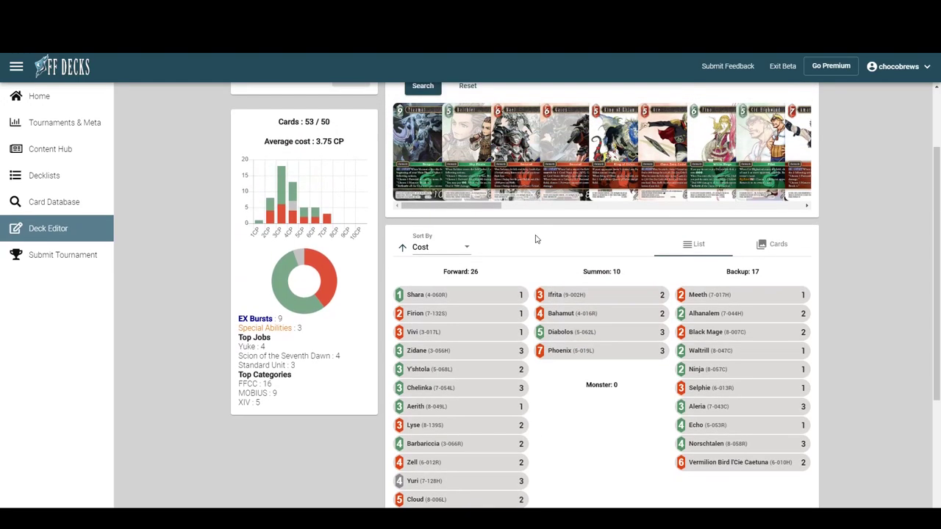
{"action": "scroll", "coordinate": [535, 237], "scroll_direction": "down", "scroll_amount": 2}
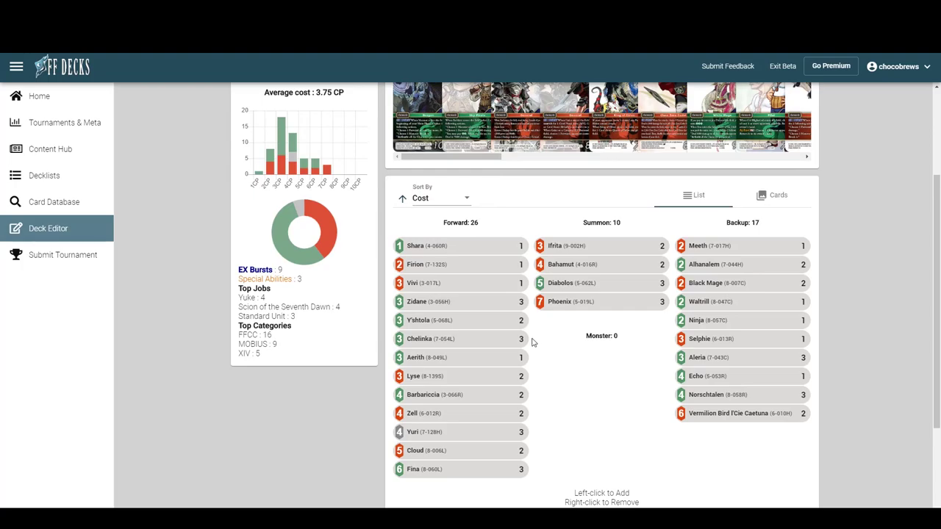
{"action": "mouse_move", "coordinate": [600, 315]}
{"action": "mouse_move", "coordinate": [691, 326]}
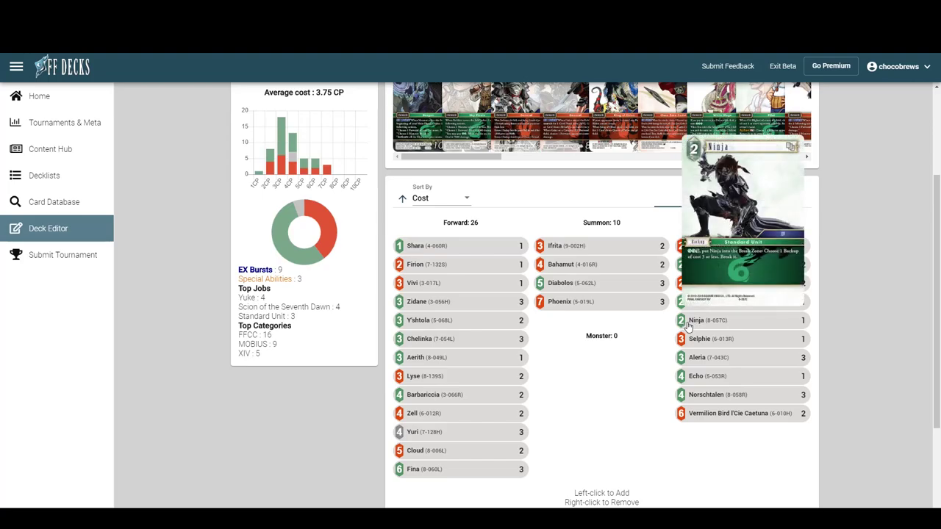
{"action": "mouse_move", "coordinate": [716, 394]}
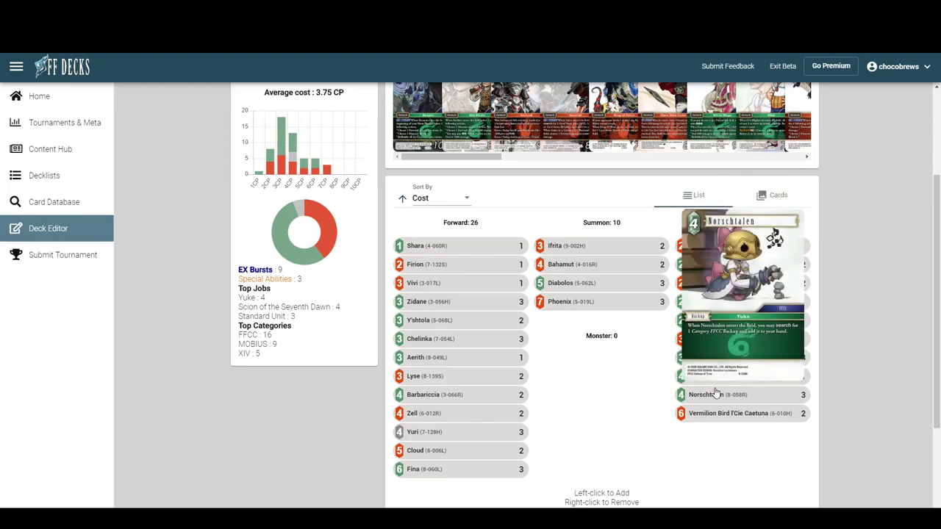
{"action": "mouse_move", "coordinate": [735, 311]}
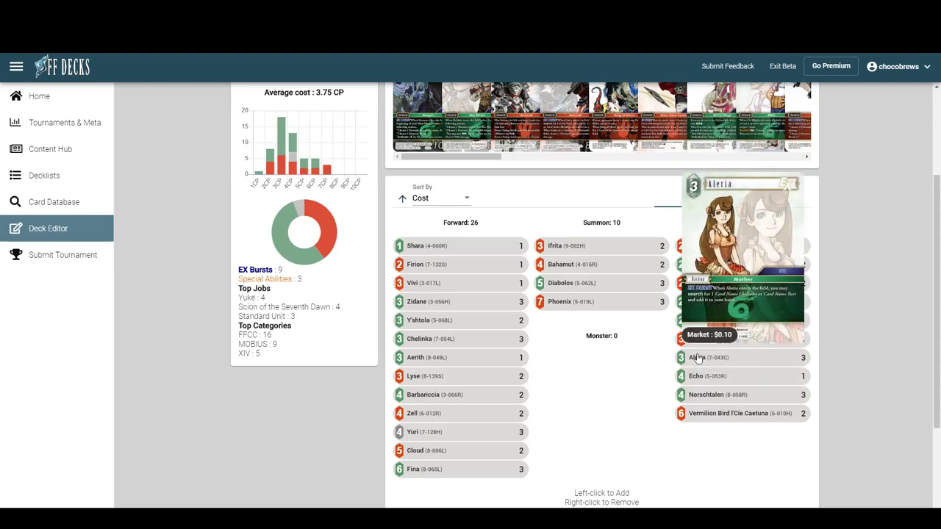
{"action": "mouse_move", "coordinate": [711, 302]}
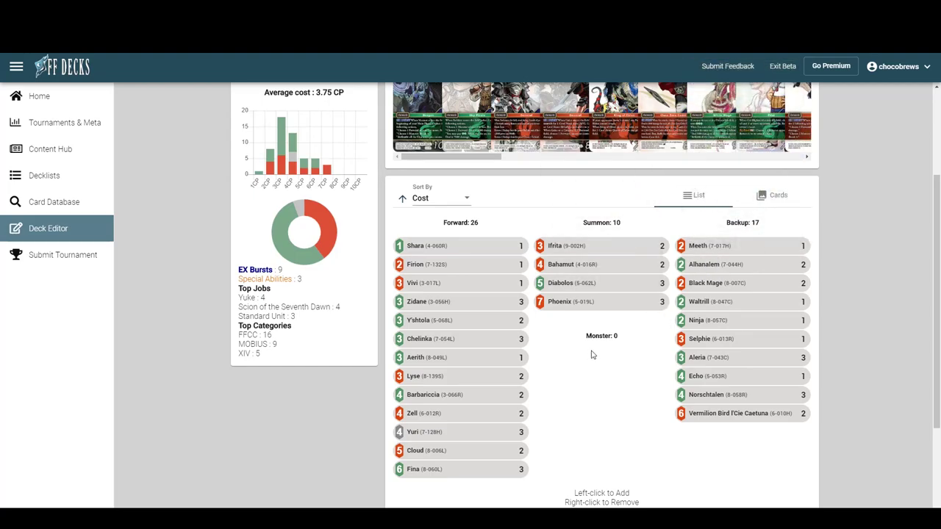
Remove one copy of Chelinka (7-054L) from the deck's forwards
{"action": "scroll", "coordinate": [593, 355], "scroll_direction": "up", "scroll_amount": 2}
{"action": "scroll", "coordinate": [540, 276], "scroll_direction": "down", "scroll_amount": 3}
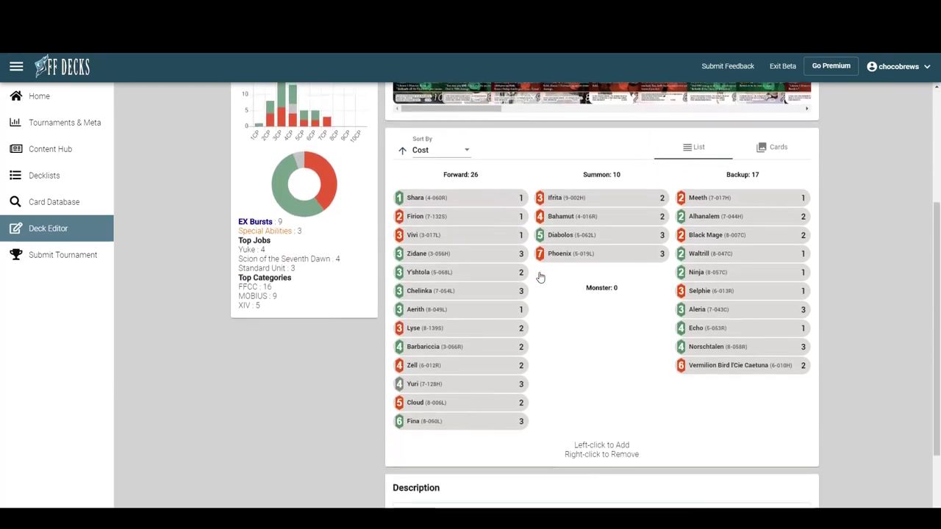
{"action": "mouse_move", "coordinate": [453, 239]}
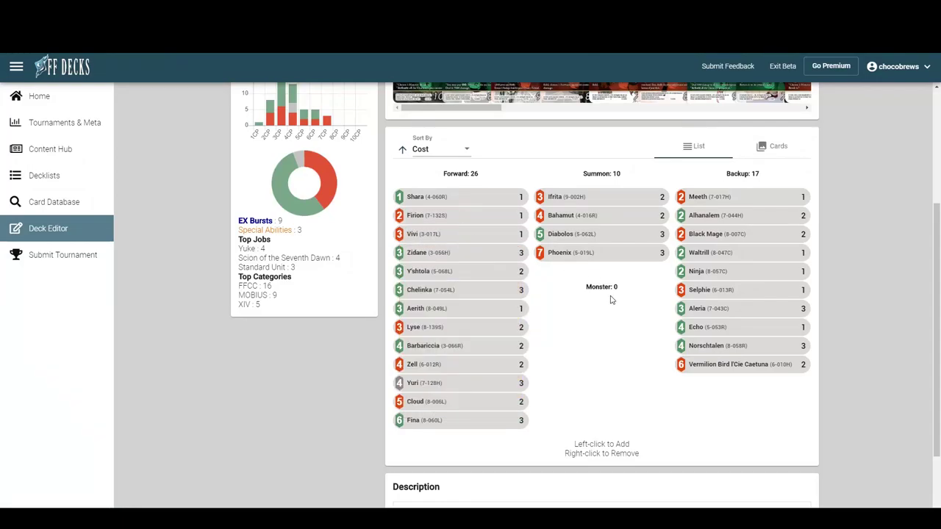
{"action": "mouse_move", "coordinate": [620, 202]}
{"action": "scroll", "coordinate": [551, 343], "scroll_direction": "up", "scroll_amount": 2}
{"action": "scroll", "coordinate": [551, 339], "scroll_direction": "down", "scroll_amount": 2}
{"action": "mouse_move", "coordinate": [515, 294]}
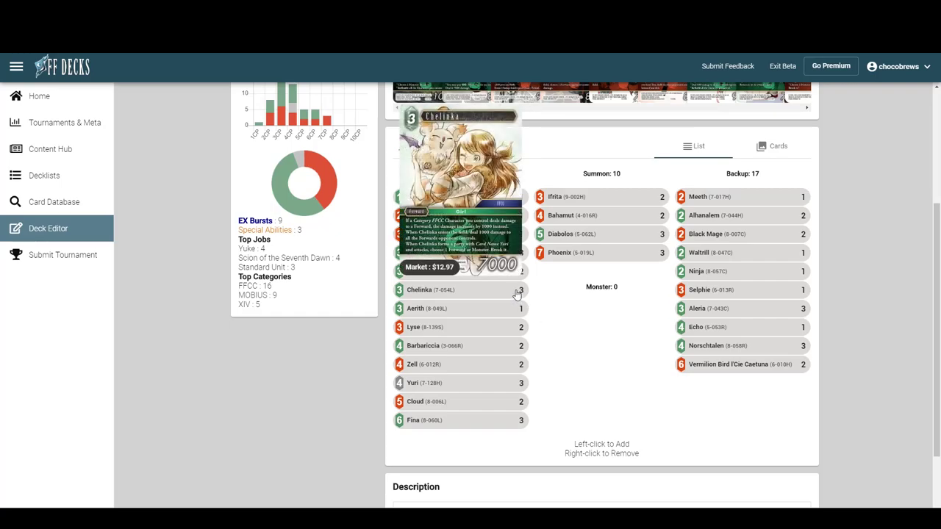
{"action": "right_click", "coordinate": [517, 293]}
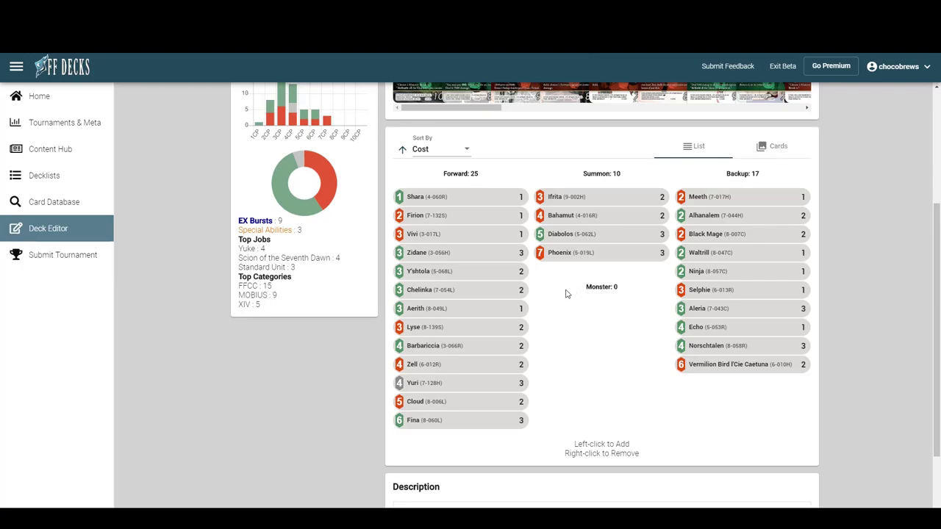
Read the cost 5 wind Cid Highwind card among the forward results
{"action": "scroll", "coordinate": [566, 294], "scroll_direction": "up", "scroll_amount": 2}
{"action": "scroll", "coordinate": [566, 294], "scroll_direction": "up", "scroll_amount": 1}
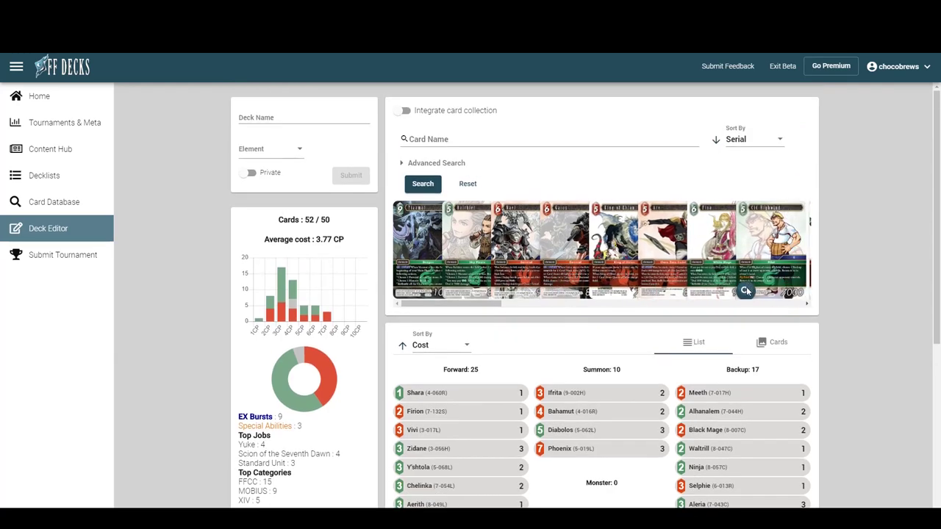
{"action": "left_click", "coordinate": [746, 291]}
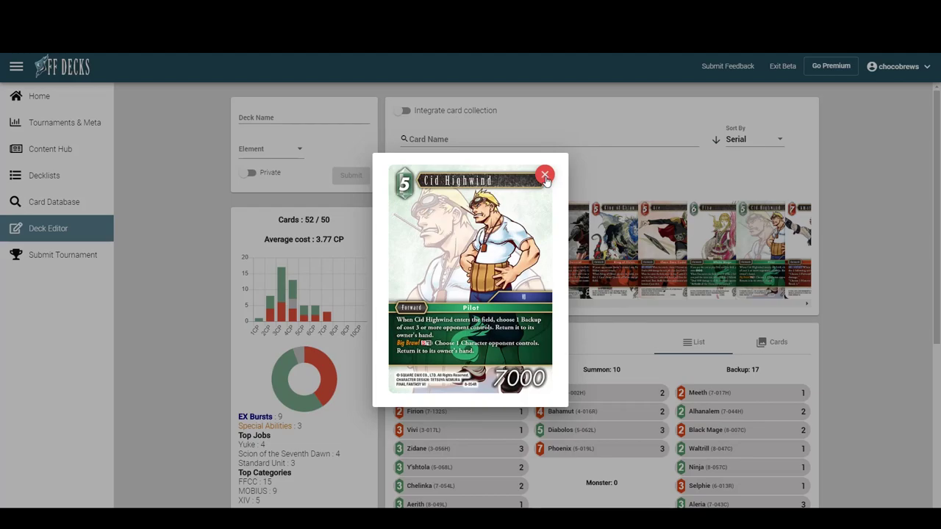
{"action": "left_click", "coordinate": [544, 175]}
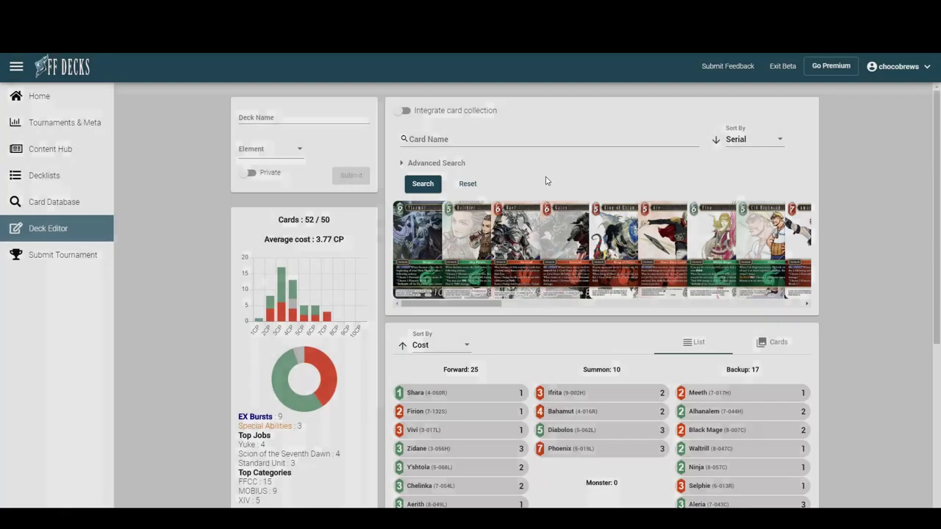
{"action": "left_click", "coordinate": [748, 290]}
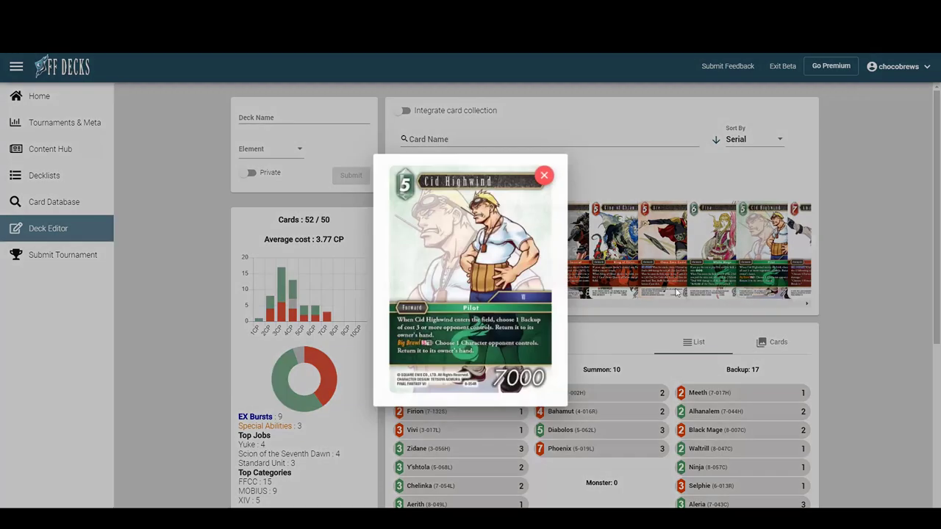
{"action": "left_click", "coordinate": [545, 175]}
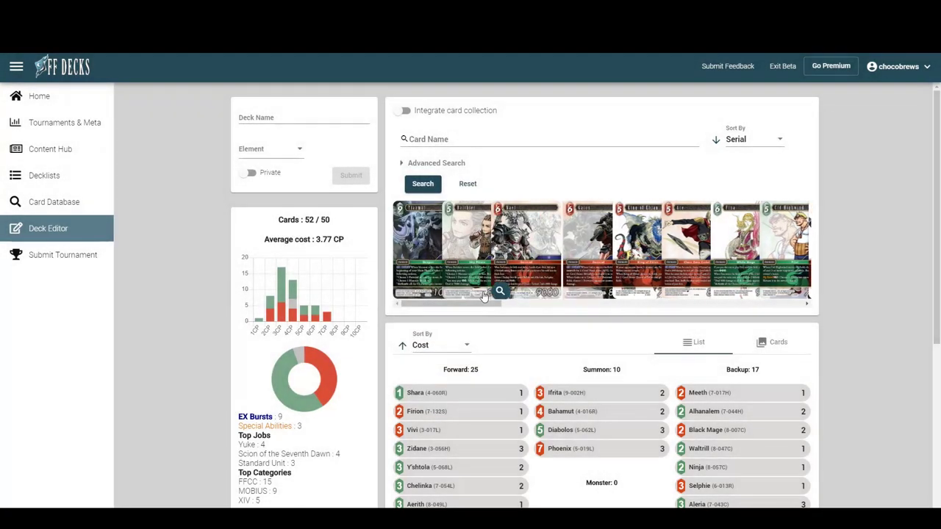
Read the cost 6 fire Gaius card among the forward results
{"action": "left_click_drag", "start_coordinate": [454, 309], "coordinate": [474, 302]}
{"action": "left_click", "coordinate": [471, 293]}
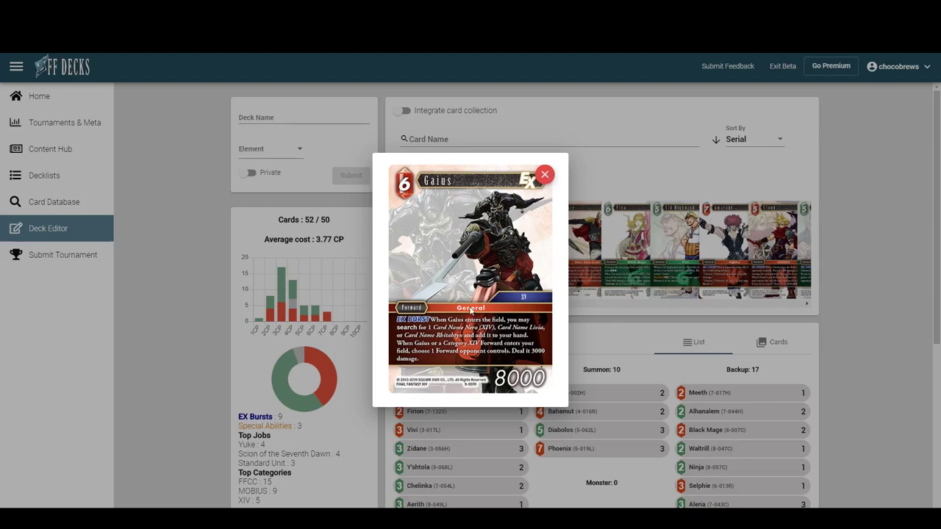
{"action": "left_click", "coordinate": [545, 174]}
{"action": "left_click", "coordinate": [464, 293]}
{"action": "left_click", "coordinate": [545, 176]}
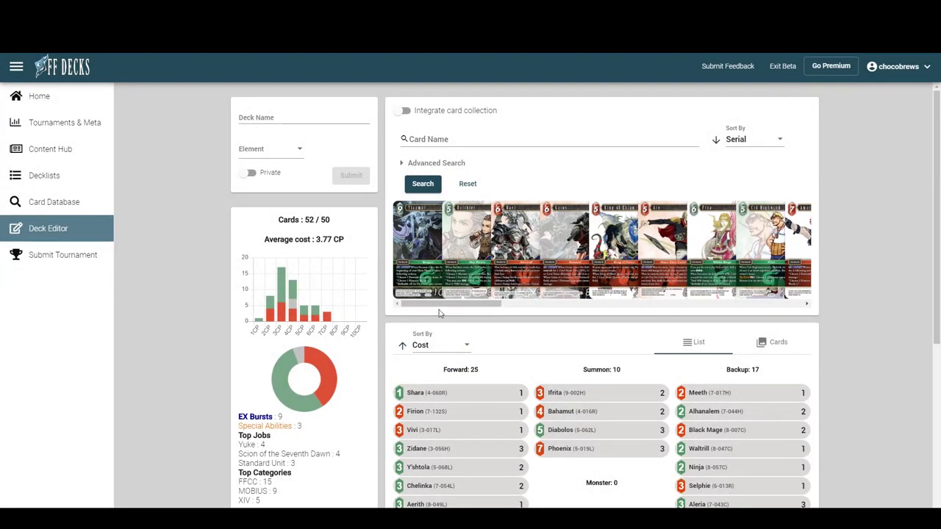
Review the deck's summons, including Diabolos, together with the cost curve and element chart
{"action": "scroll", "coordinate": [456, 294], "scroll_direction": "down", "scroll_amount": 3}
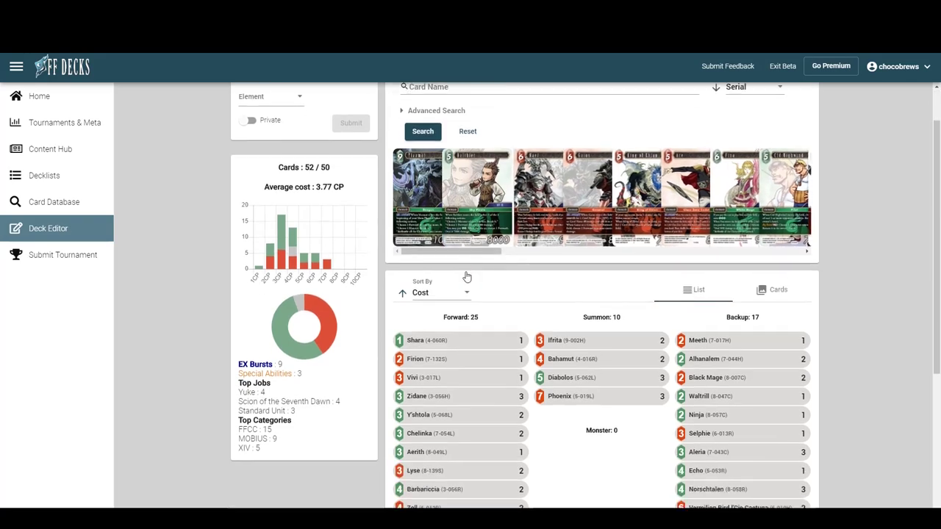
{"action": "scroll", "coordinate": [559, 264], "scroll_direction": "up", "scroll_amount": 1}
{"action": "scroll", "coordinate": [612, 280], "scroll_direction": "up", "scroll_amount": 1}
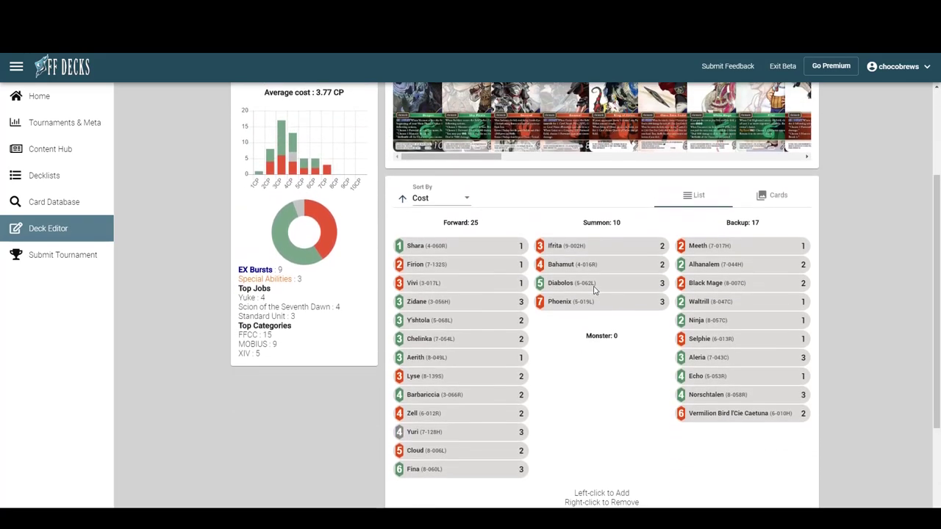
{"action": "mouse_move", "coordinate": [593, 283]}
{"action": "mouse_move", "coordinate": [312, 259]}
{"action": "scroll", "coordinate": [597, 334], "scroll_direction": "up", "scroll_amount": 2}
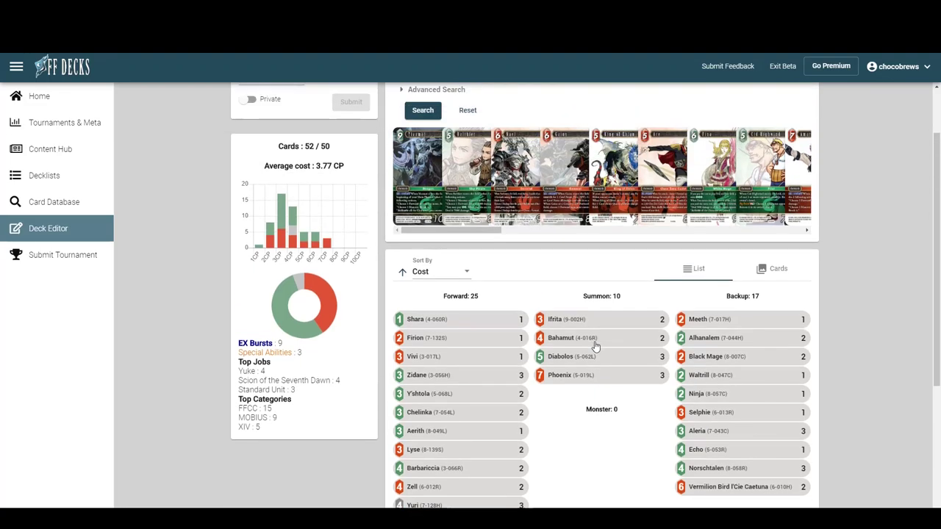
Review the deck's forwards and backups for cuts, reading the Firion, Aerith and Meeth cards
{"action": "scroll", "coordinate": [580, 305], "scroll_direction": "down", "scroll_amount": 3}
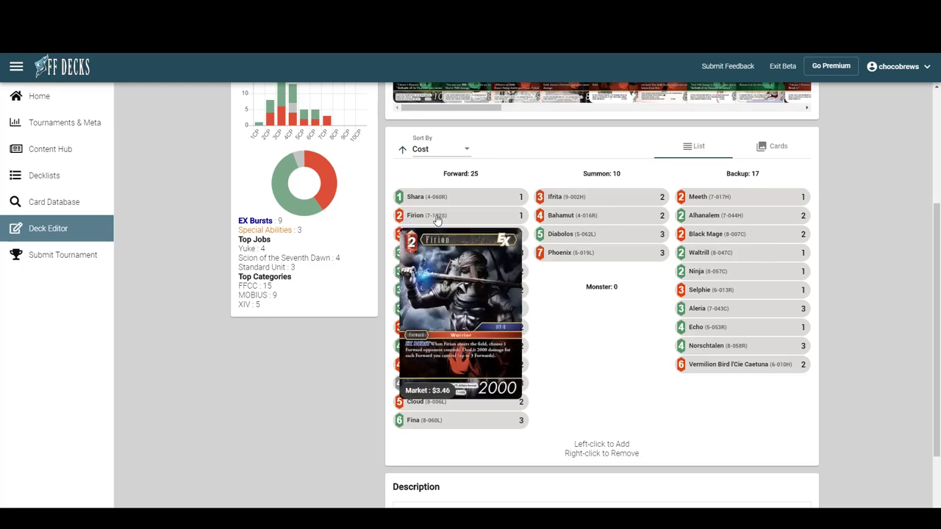
{"action": "triple_click", "coordinate": [377, 210]}
{"action": "left_click", "coordinate": [377, 211]}
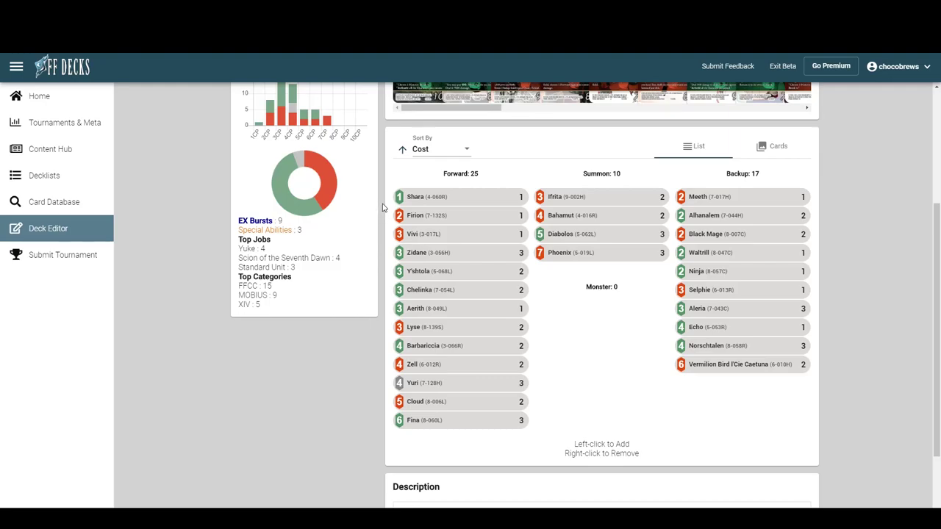
{"action": "mouse_move", "coordinate": [445, 254]}
{"action": "mouse_move", "coordinate": [421, 316]}
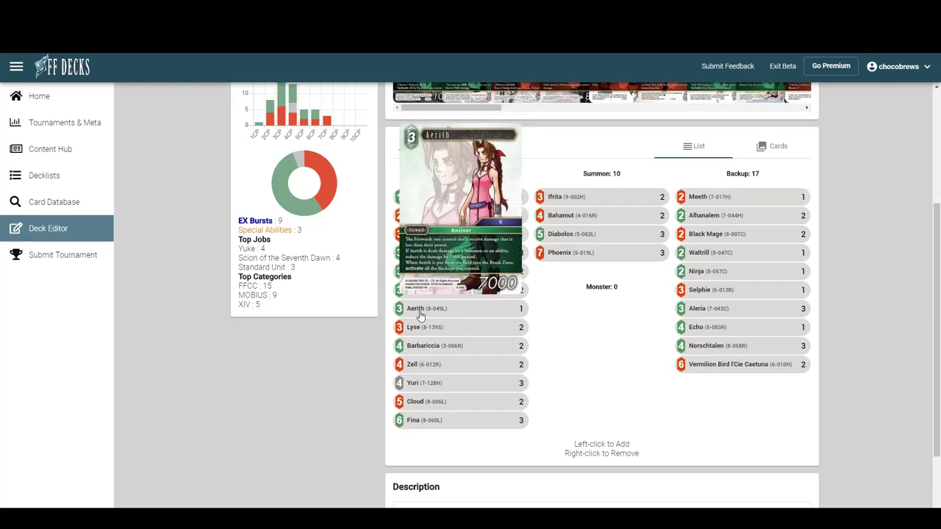
{"action": "mouse_move", "coordinate": [430, 345]}
{"action": "mouse_move", "coordinate": [426, 372]}
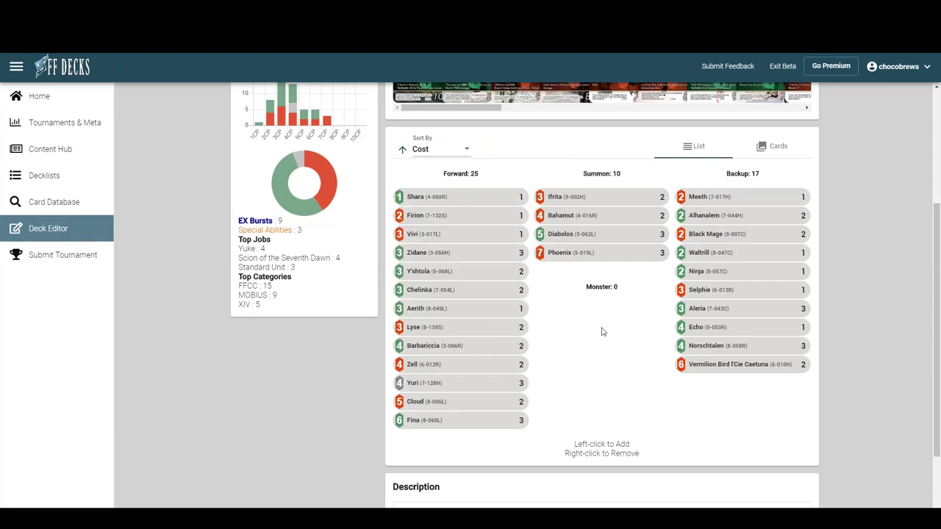
{"action": "mouse_move", "coordinate": [698, 294]}
{"action": "scroll", "coordinate": [698, 294], "scroll_direction": "up", "scroll_amount": 3}
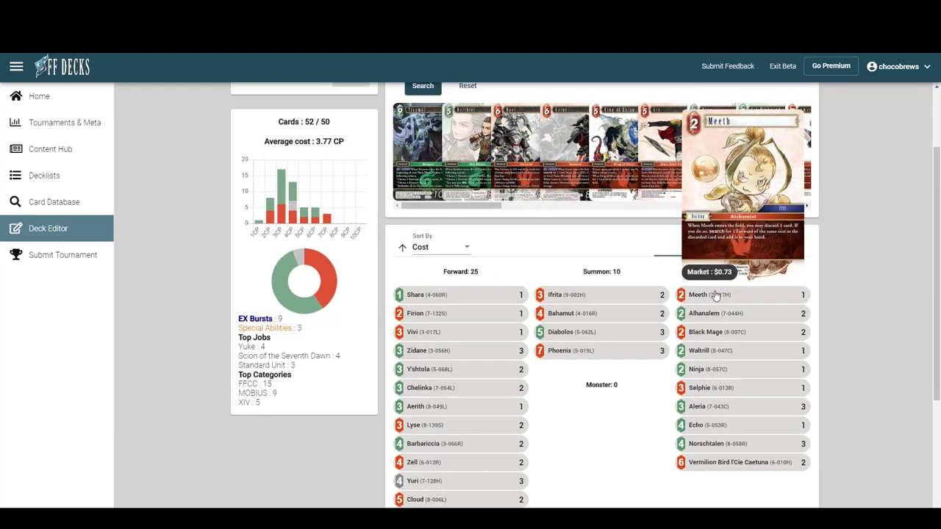
Remove both copies of Zell (6-012R) and the single Selphie (6-013R) from the deck
{"action": "scroll", "coordinate": [647, 301], "scroll_direction": "down", "scroll_amount": 3}
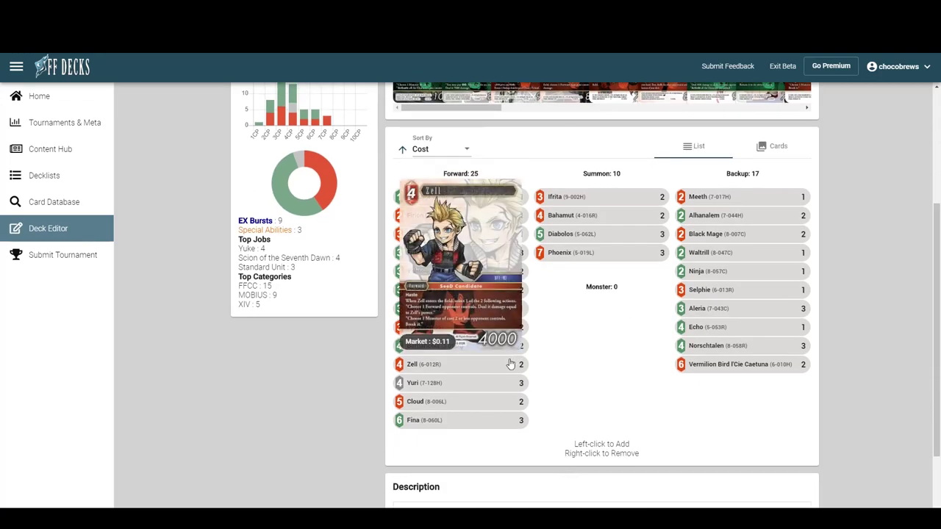
{"action": "right_click", "coordinate": [504, 365]}
{"action": "right_click", "coordinate": [504, 365]}
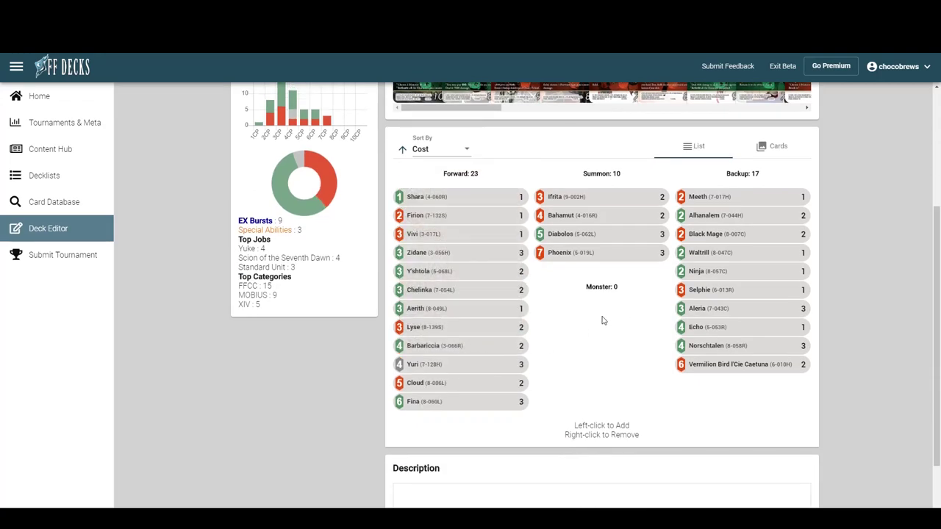
{"action": "right_click", "coordinate": [705, 290]}
Reset the card filters and find fire backups with "search" in their ability text
{"action": "scroll", "coordinate": [630, 252], "scroll_direction": "up", "scroll_amount": 5}
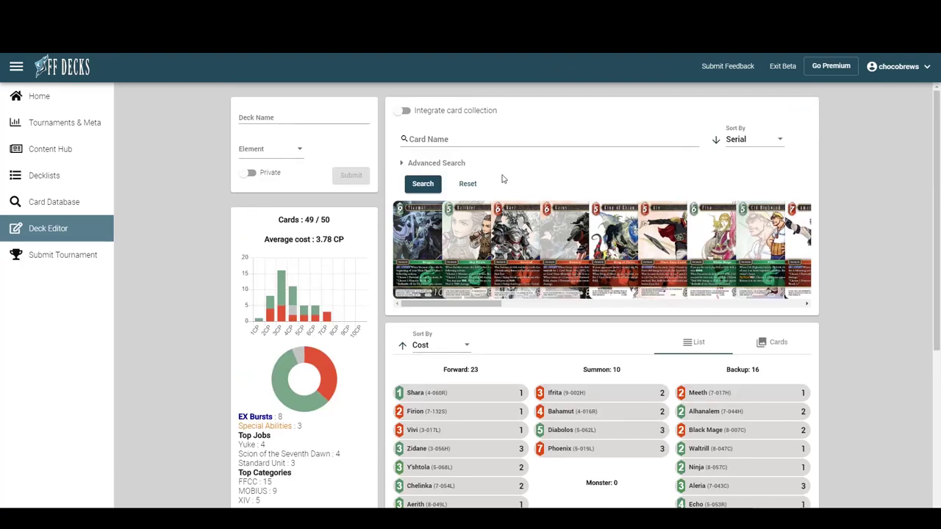
{"action": "left_click", "coordinate": [434, 163]}
{"action": "left_click", "coordinate": [452, 193]}
{"action": "left_click", "coordinate": [517, 222]}
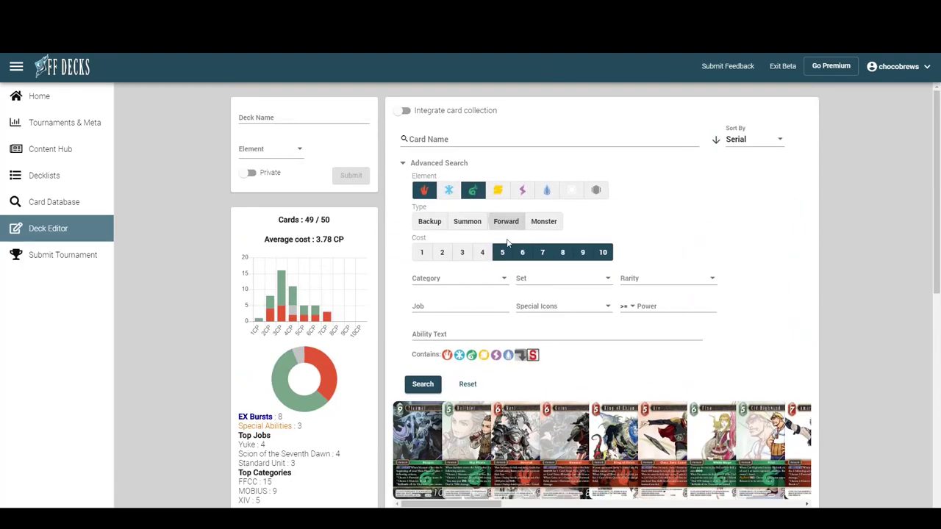
{"action": "left_click", "coordinate": [469, 387]}
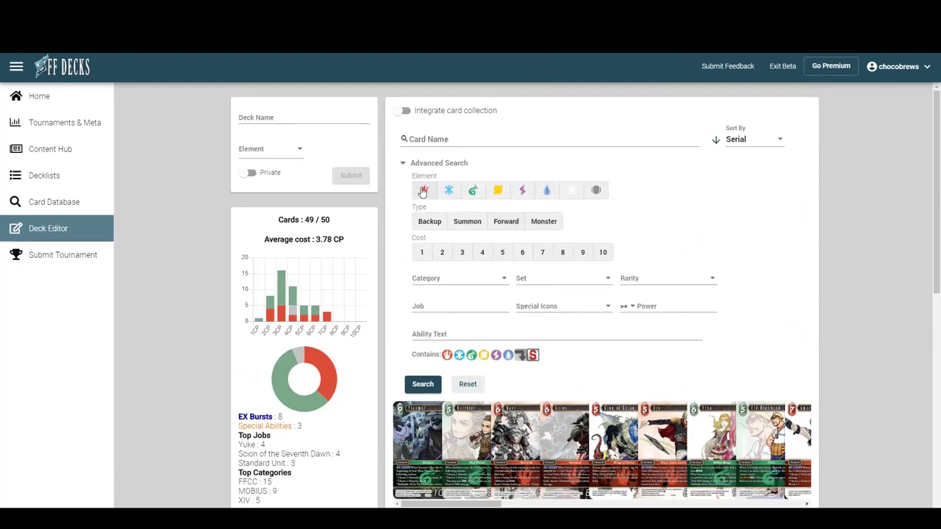
{"action": "left_click", "coordinate": [433, 225]}
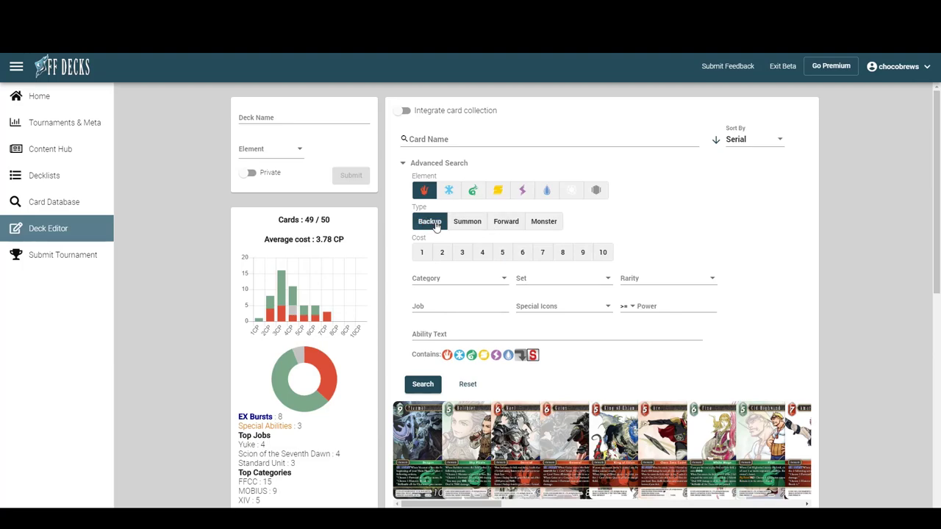
{"action": "left_click", "coordinate": [403, 163]}
{"action": "left_click", "coordinate": [403, 164]}
{"action": "left_click", "coordinate": [440, 335]}
{"action": "type", "text": "search"}
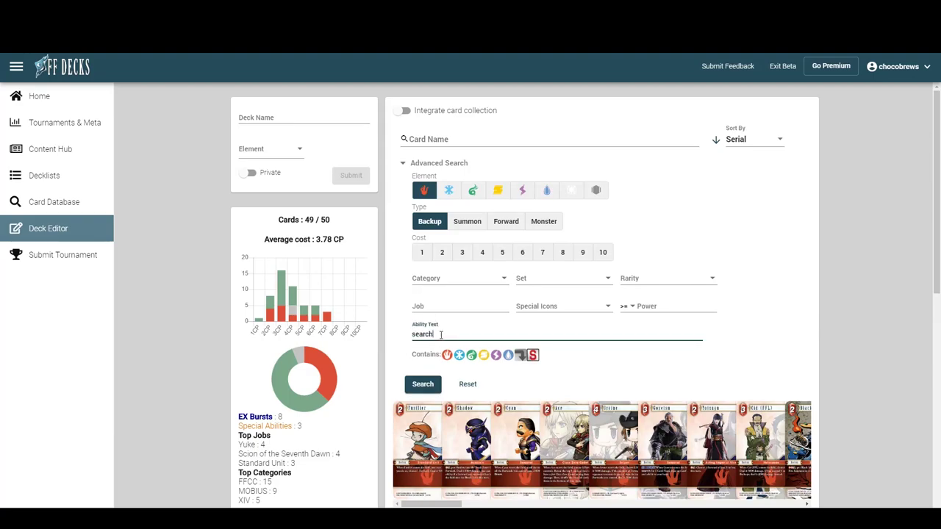
{"action": "left_click", "coordinate": [404, 163]}
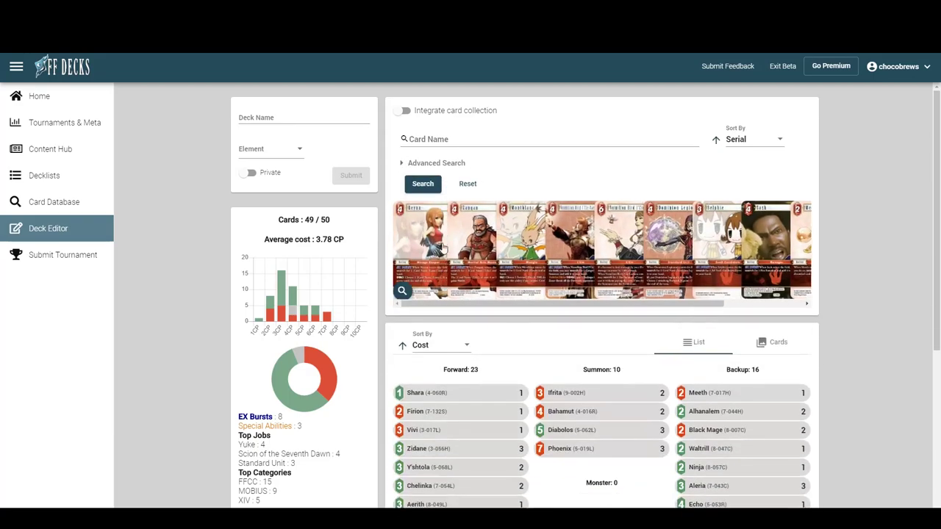
{"action": "left_click_drag", "start_coordinate": [465, 302], "coordinate": [547, 297]}
{"action": "left_click", "coordinate": [562, 299]}
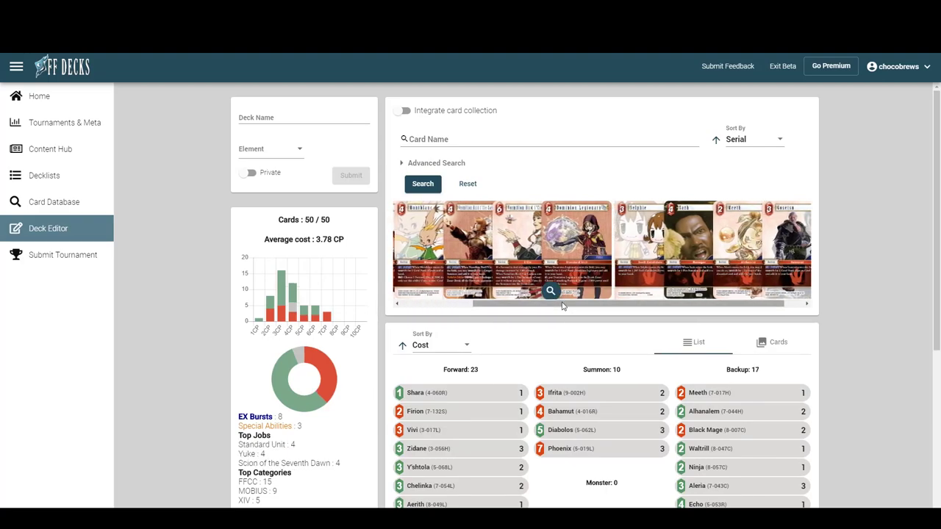
{"action": "scroll", "coordinate": [657, 340], "scroll_direction": "down", "scroll_amount": 2}
{"action": "right_click", "coordinate": [703, 374]}
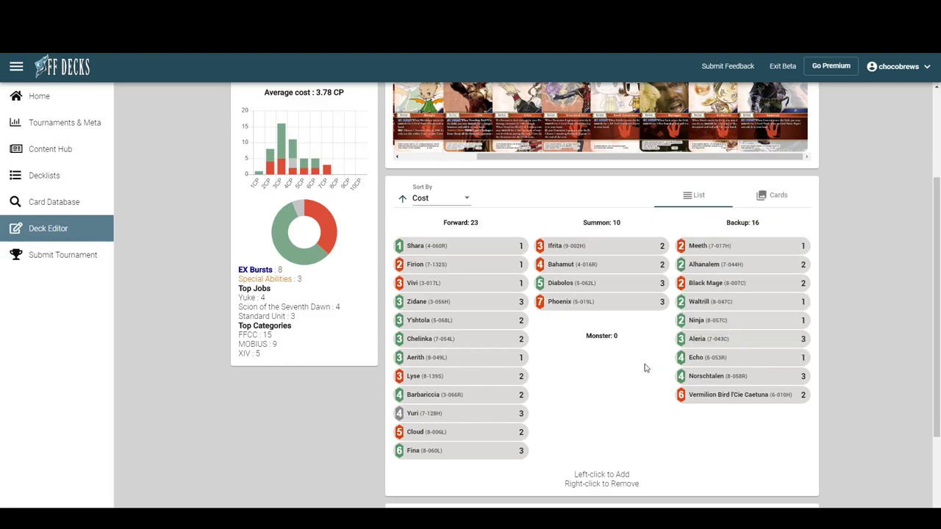
Read the cost 4 Sazh backup and add a second copy of Meeth (7-017H) to the deck
{"action": "scroll", "coordinate": [607, 351], "scroll_direction": "up", "scroll_amount": 1}
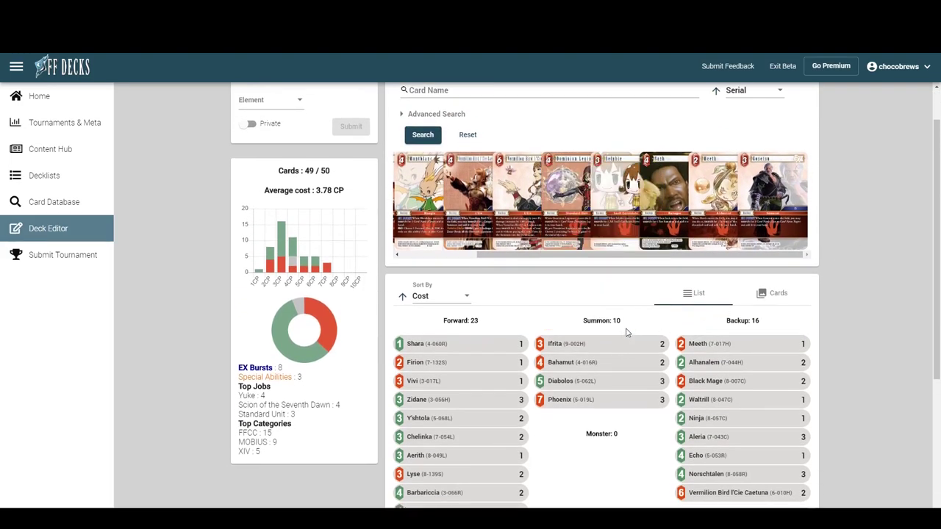
{"action": "mouse_move", "coordinate": [674, 212]}
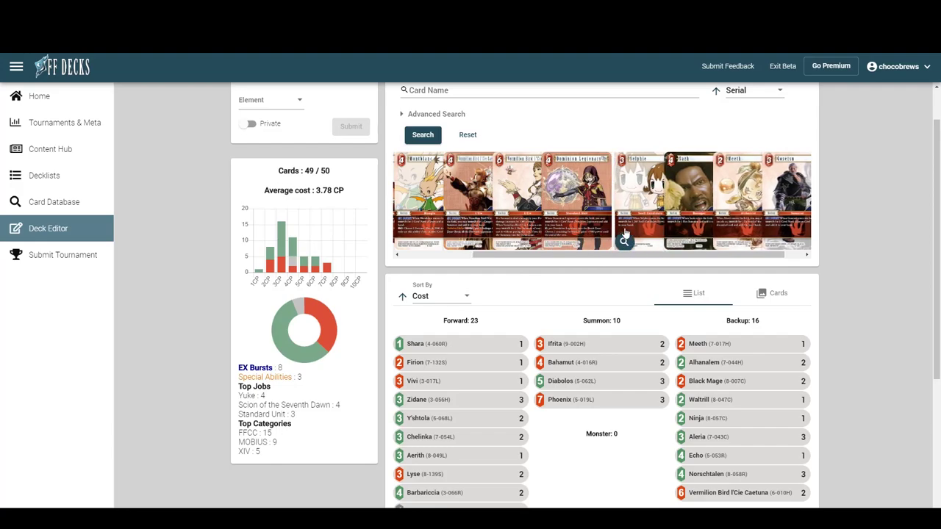
{"action": "left_click", "coordinate": [649, 242]}
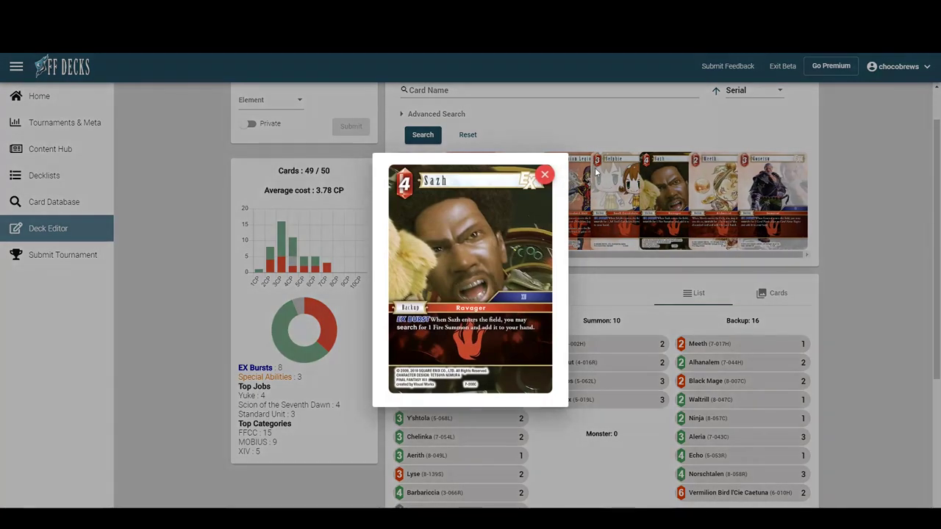
{"action": "left_click", "coordinate": [544, 176]}
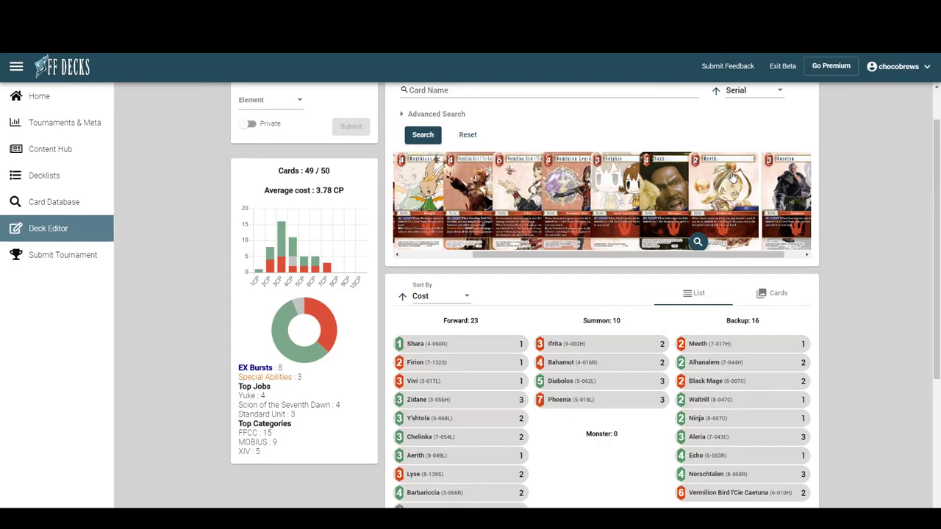
{"action": "left_click", "coordinate": [732, 177]}
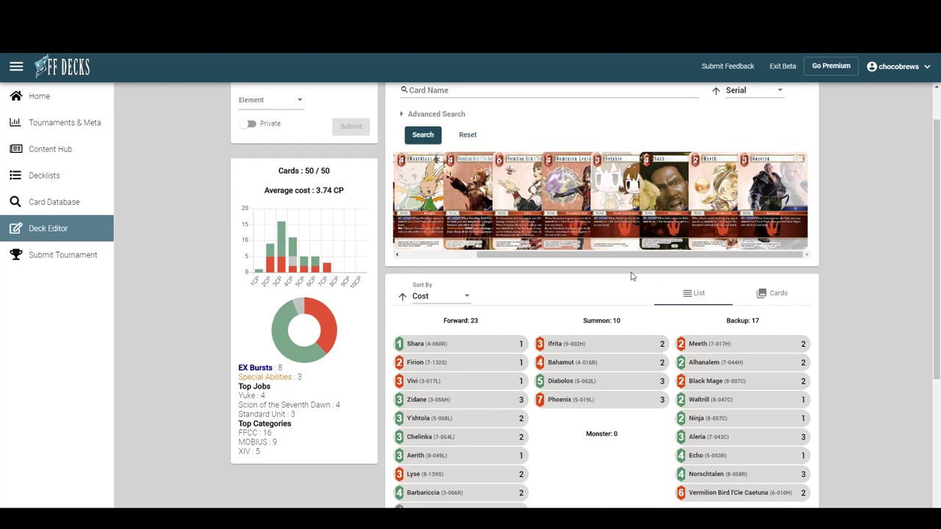
Browse the remaining results, and search fire backups for the ability text "damage"
{"action": "left_click_drag", "start_coordinate": [584, 257], "coordinate": [608, 257]}
{"action": "scroll", "coordinate": [605, 279], "scroll_direction": "down", "scroll_amount": 3}
{"action": "scroll", "coordinate": [596, 267], "scroll_direction": "up", "scroll_amount": 3}
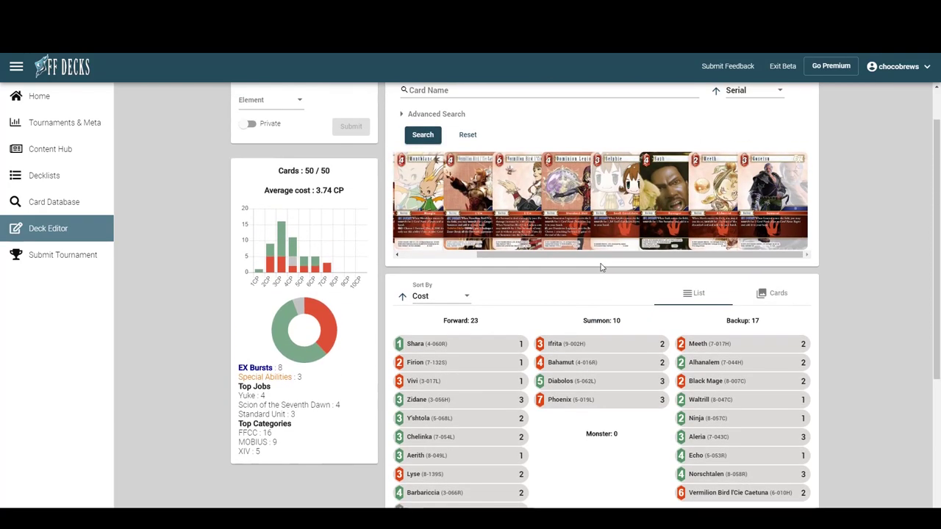
{"action": "left_click_drag", "start_coordinate": [604, 259], "coordinate": [529, 264]}
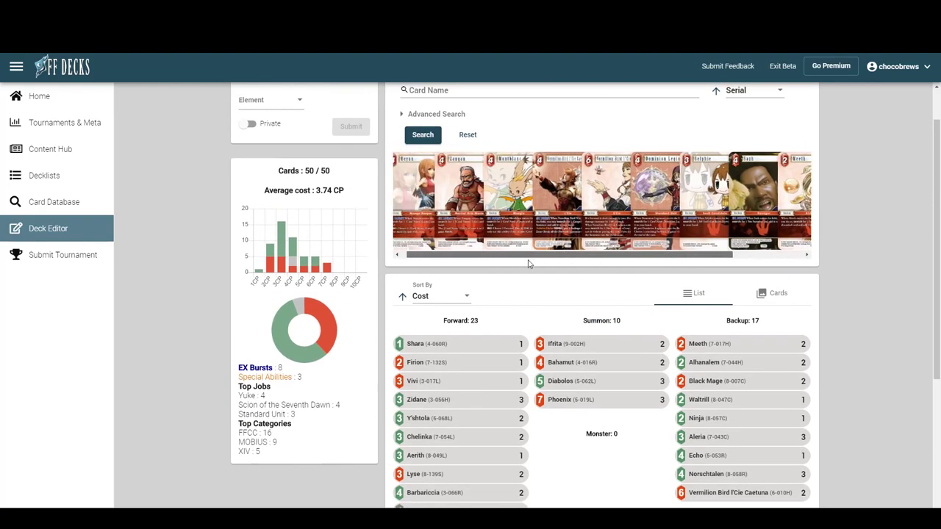
{"action": "left_click", "coordinate": [436, 114]}
{"action": "left_click_drag", "start_coordinate": [433, 284], "coordinate": [399, 287]}
{"action": "type", "text": "damage"}
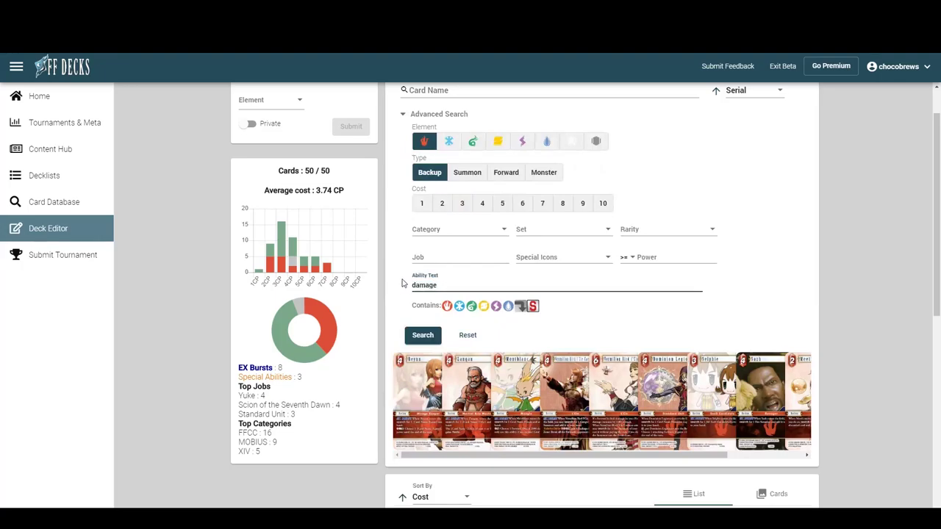
{"action": "left_click", "coordinate": [430, 336]}
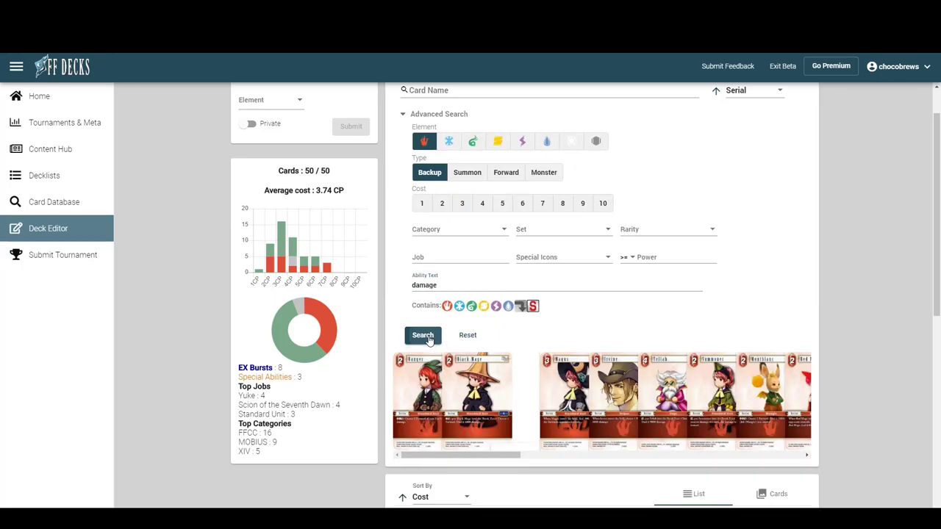
{"action": "scroll", "coordinate": [544, 308], "scroll_direction": "down", "scroll_amount": 3}
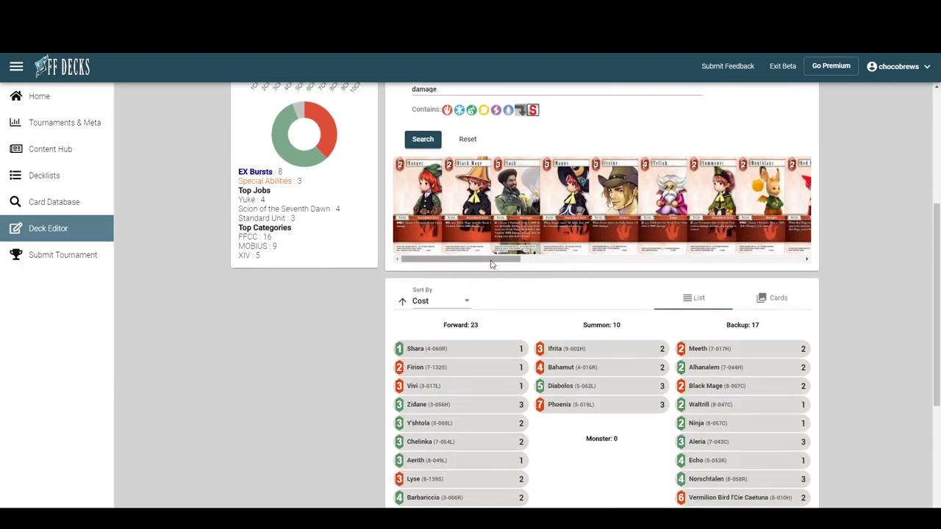
Browse the fire backups with "damage" in their ability text and read the cost 2 Mutsuki and Lulu cards
{"action": "left_click_drag", "start_coordinate": [490, 264], "coordinate": [730, 269]}
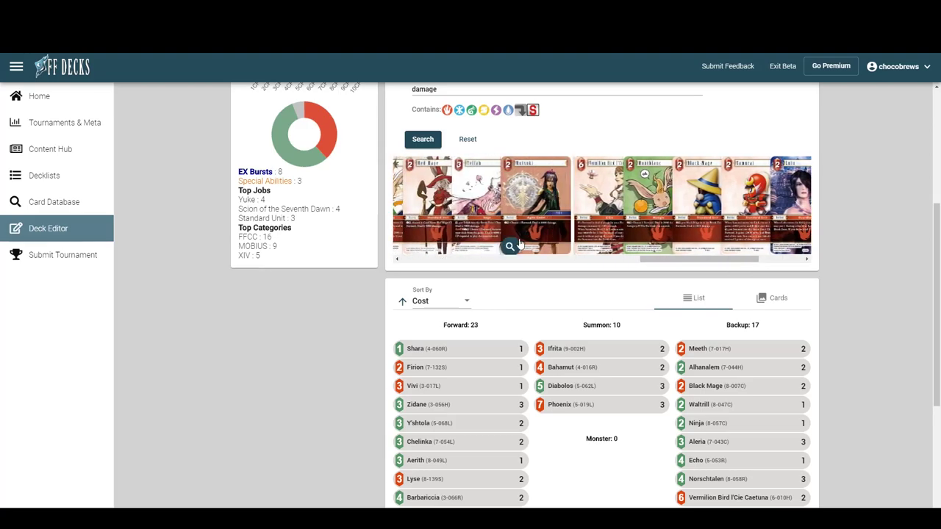
{"action": "left_click", "coordinate": [515, 245]}
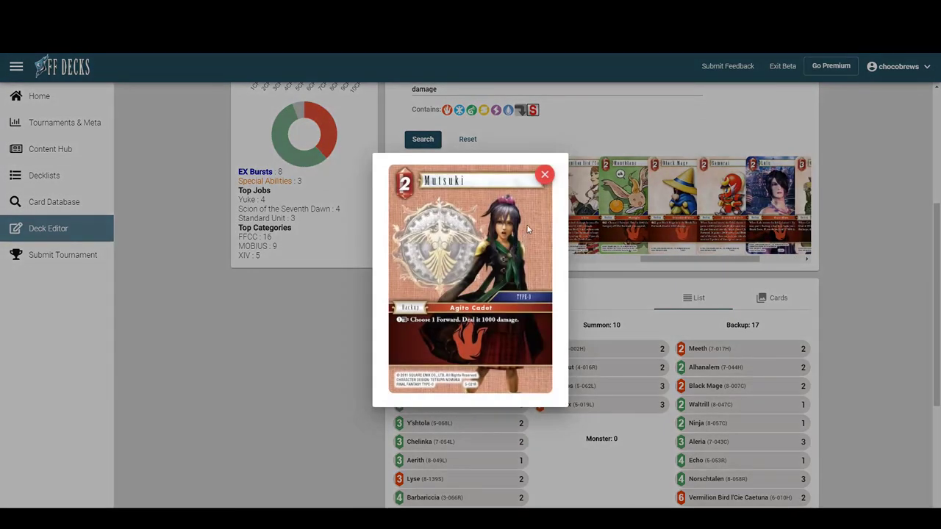
{"action": "left_click", "coordinate": [546, 175]}
{"action": "left_click_drag", "start_coordinate": [672, 262], "coordinate": [709, 261]}
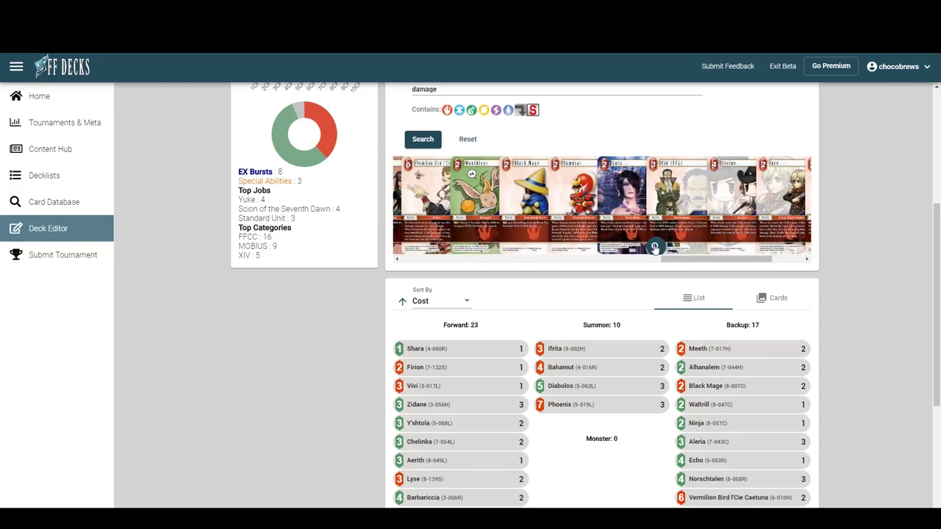
{"action": "left_click", "coordinate": [655, 247]}
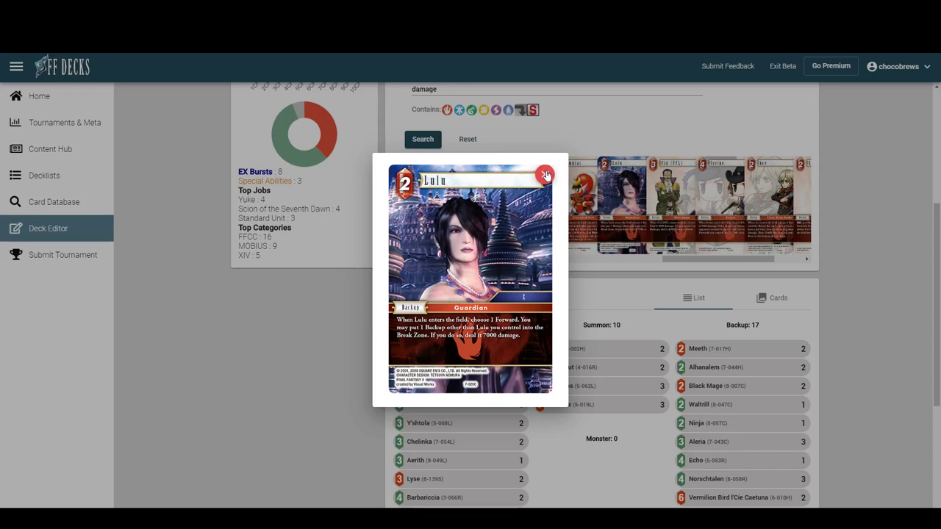
{"action": "left_click", "coordinate": [545, 175]}
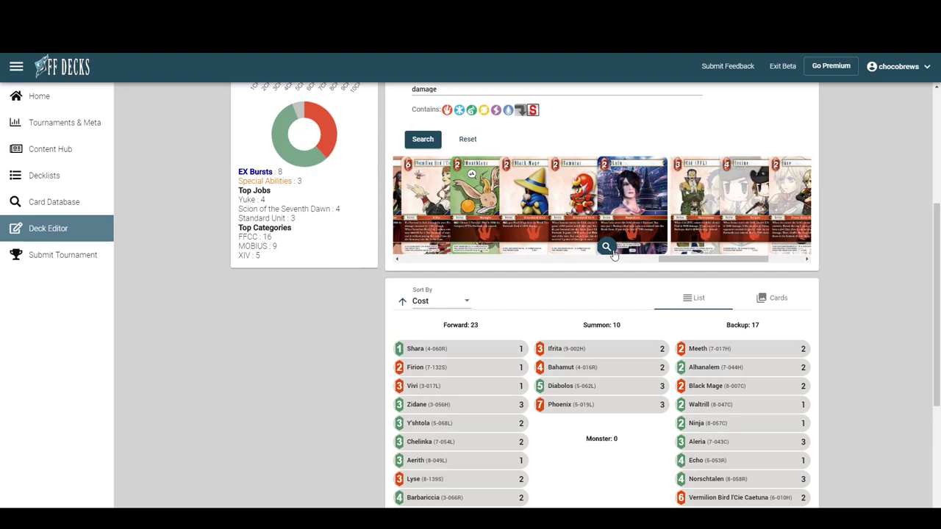
{"action": "left_click", "coordinate": [609, 249]}
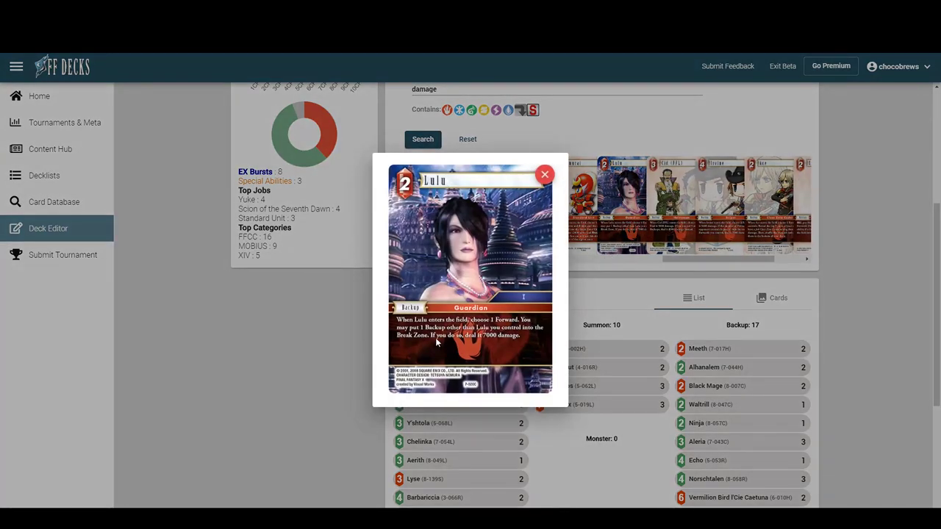
{"action": "left_click", "coordinate": [544, 175]}
Review the deck's backups, including Waltrill, Norschtalen and Black Mage, and compare them with the earlier damage backup results
{"action": "scroll", "coordinate": [699, 269], "scroll_direction": "down", "scroll_amount": 3}
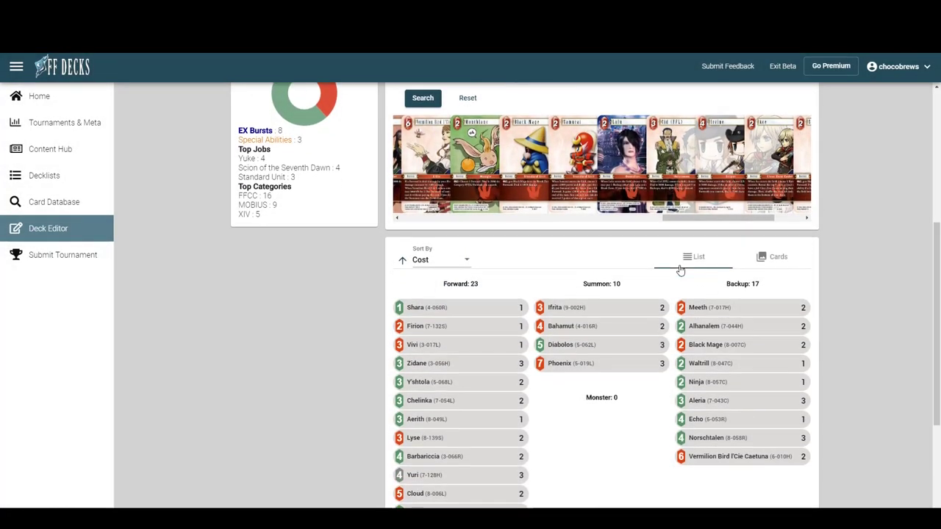
{"action": "mouse_move", "coordinate": [700, 250]}
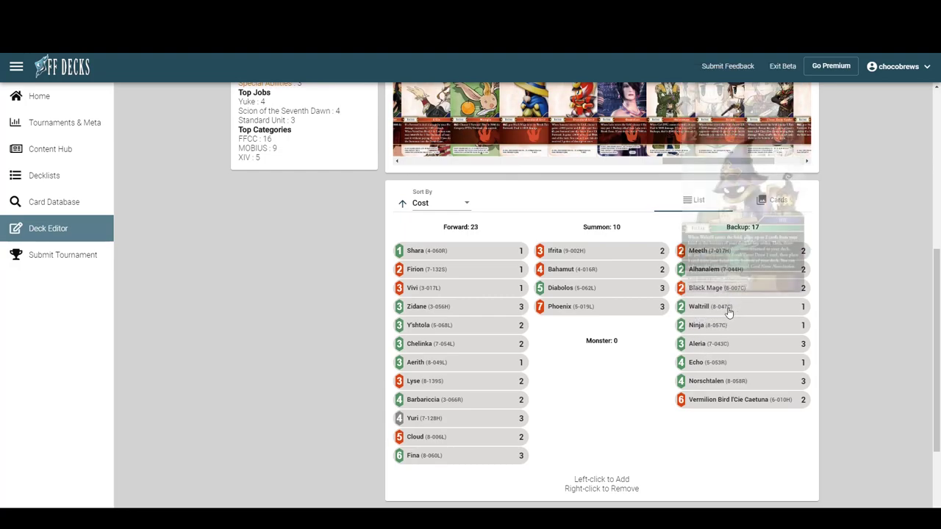
{"action": "mouse_move", "coordinate": [691, 351]}
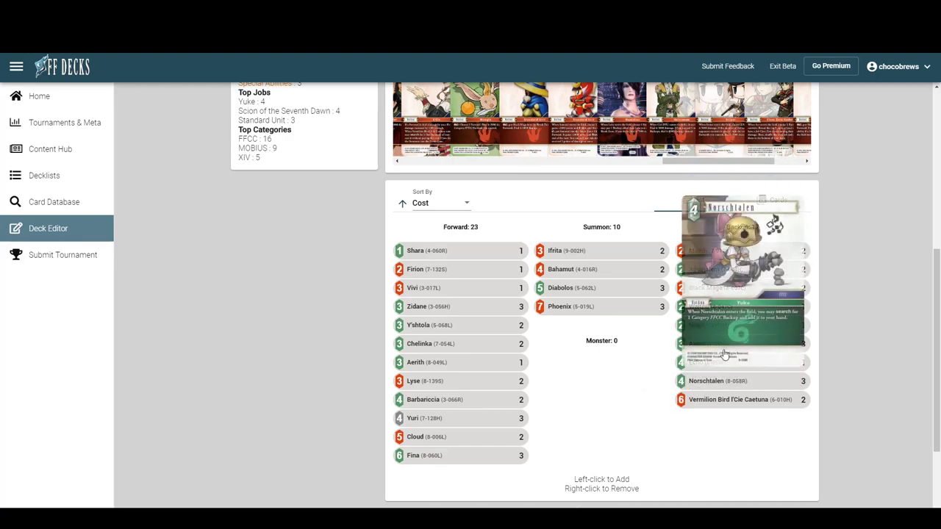
{"action": "mouse_move", "coordinate": [704, 371]}
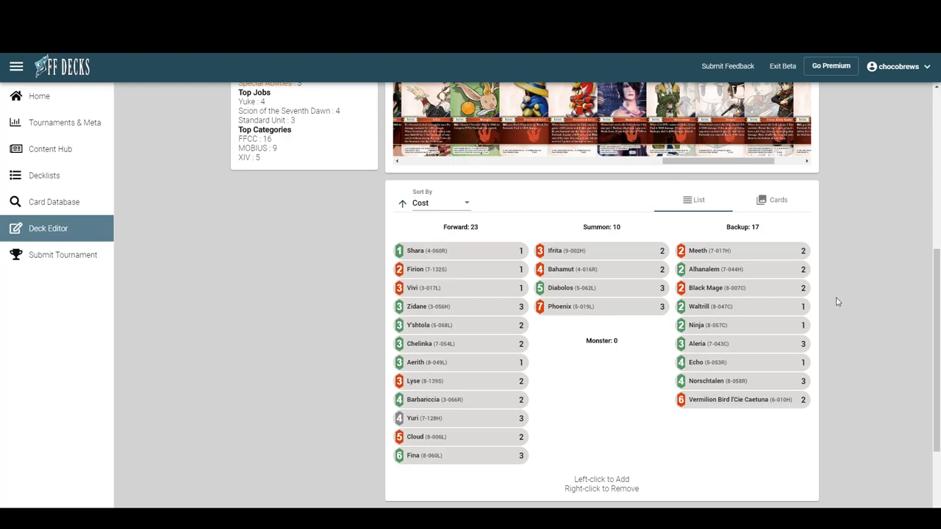
{"action": "mouse_move", "coordinate": [738, 297]}
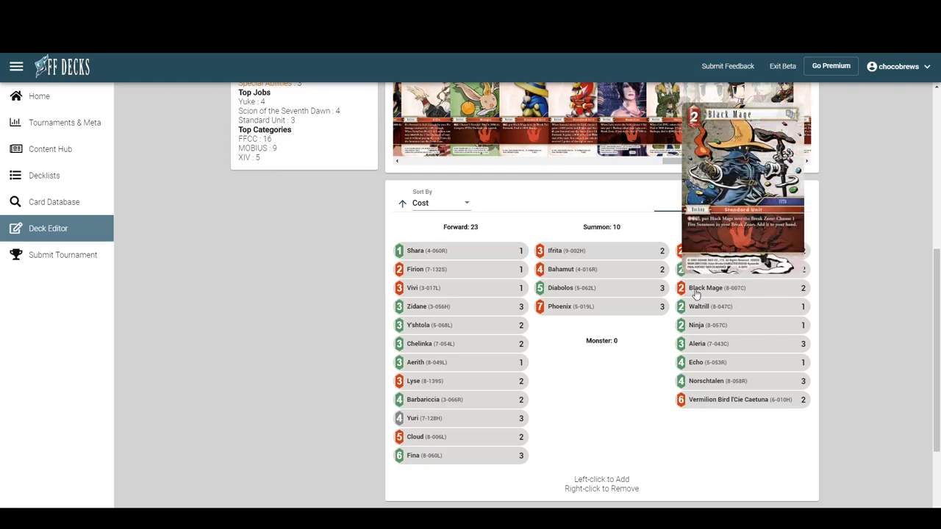
{"action": "mouse_move", "coordinate": [704, 409]}
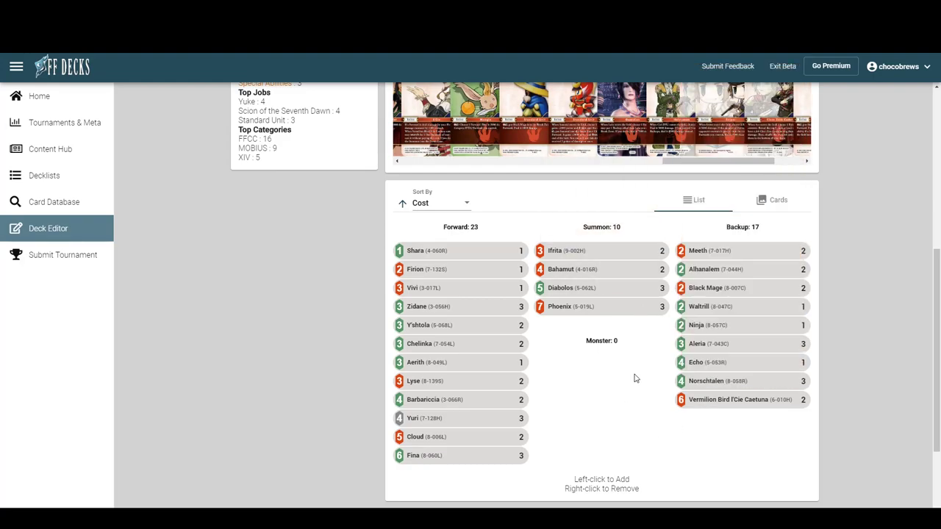
{"action": "scroll", "coordinate": [588, 359], "scroll_direction": "up", "scroll_amount": 2}
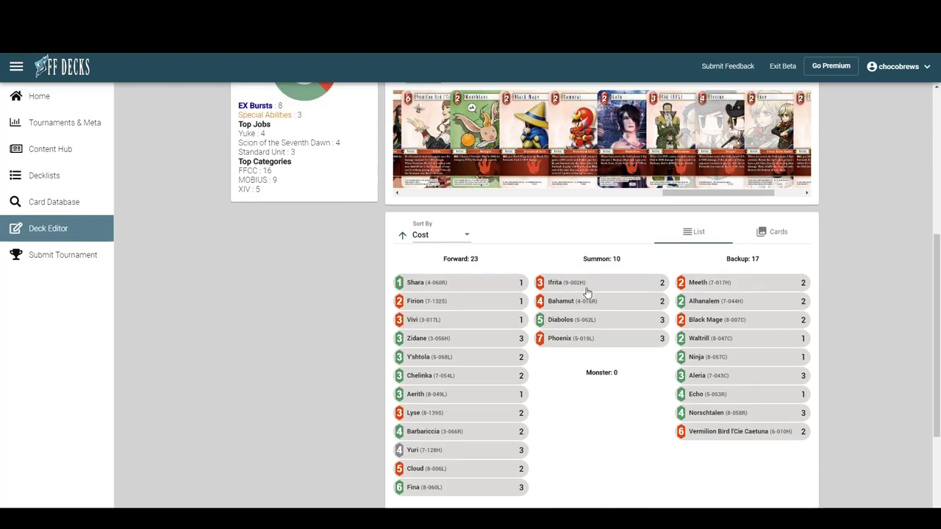
{"action": "left_click_drag", "start_coordinate": [725, 311], "coordinate": [550, 312]}
{"action": "scroll", "coordinate": [551, 313], "scroll_direction": "down", "scroll_amount": 4}
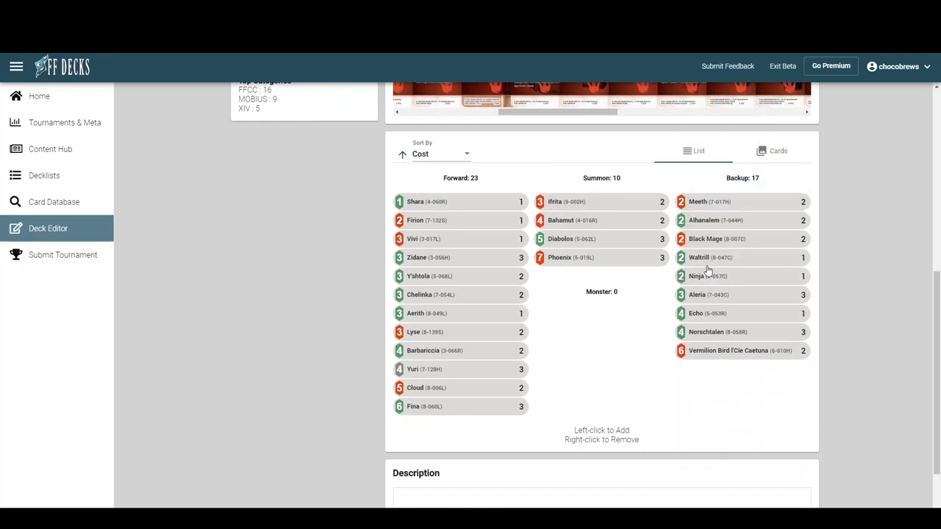
{"action": "scroll", "coordinate": [566, 333], "scroll_direction": "up", "scroll_amount": 1}
{"action": "scroll", "coordinate": [571, 334], "scroll_direction": "down", "scroll_amount": 2}
{"action": "scroll", "coordinate": [570, 327], "scroll_direction": "up", "scroll_amount": 1}
{"action": "scroll", "coordinate": [544, 306], "scroll_direction": "down", "scroll_amount": 1}
{"action": "scroll", "coordinate": [534, 294], "scroll_direction": "up", "scroll_amount": 3}
{"action": "scroll", "coordinate": [533, 294], "scroll_direction": "up", "scroll_amount": 2}
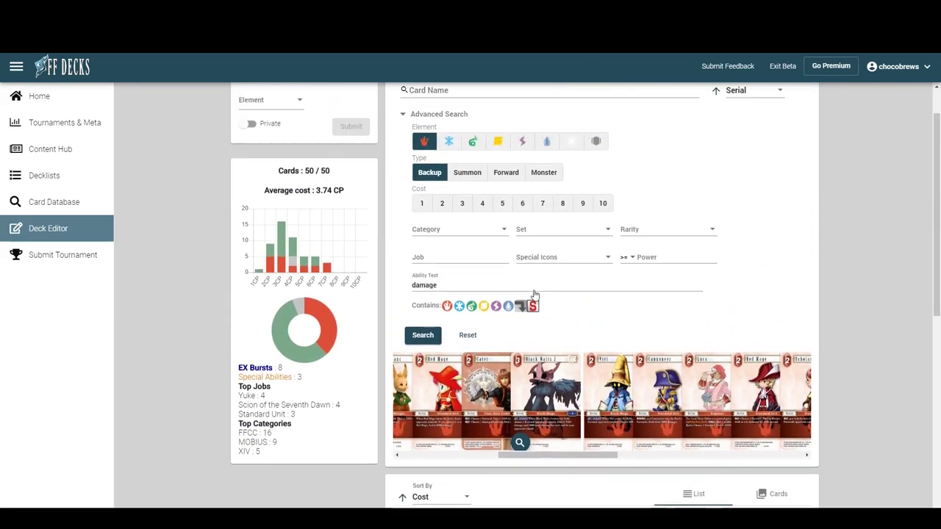
Add a second copy of Shara (4-060R) to the deck and remove the single Ninja (8-057C)
{"action": "scroll", "coordinate": [532, 294], "scroll_direction": "down", "scroll_amount": 4}
{"action": "scroll", "coordinate": [597, 318], "scroll_direction": "down", "scroll_amount": 1}
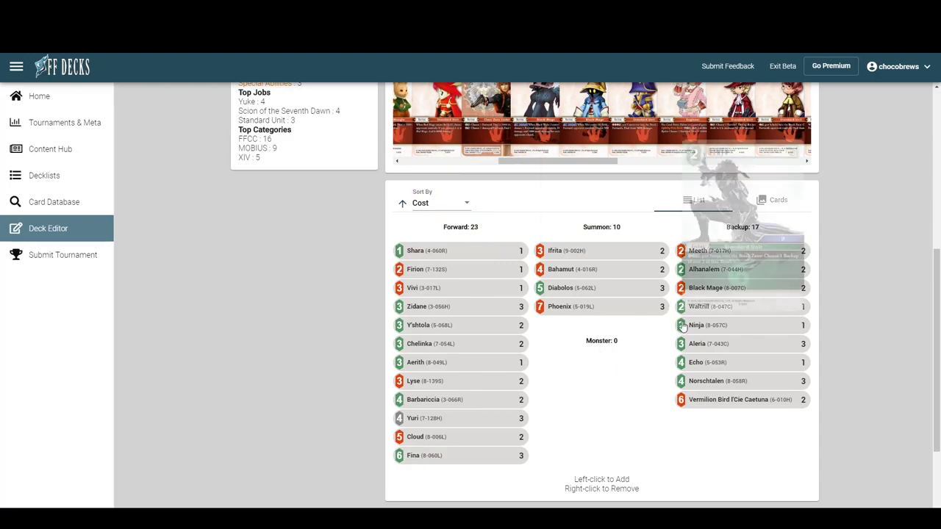
{"action": "left_click", "coordinate": [487, 252]}
{"action": "right_click", "coordinate": [720, 325]}
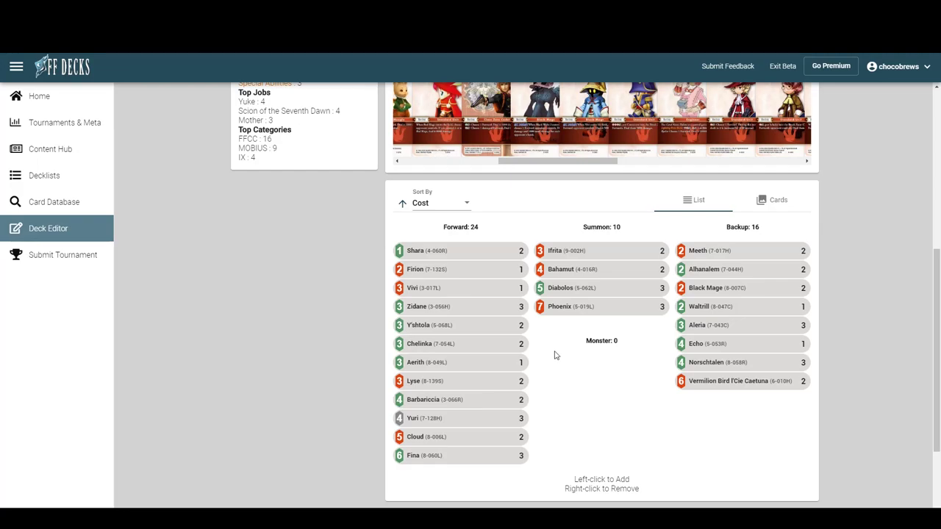
Check the deck's summons, then read the cost 2 Cater backup and browse the following damage backups
{"action": "mouse_move", "coordinate": [589, 290]}
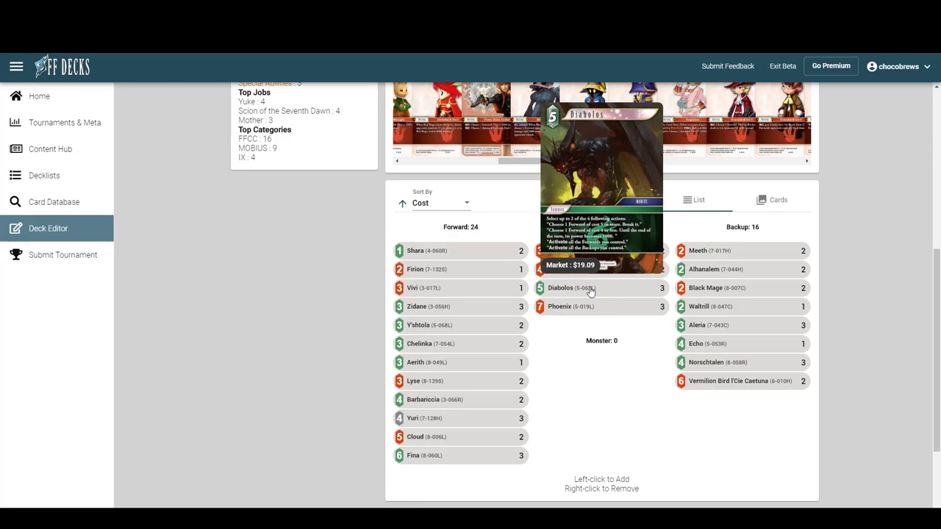
{"action": "mouse_move", "coordinate": [592, 270]}
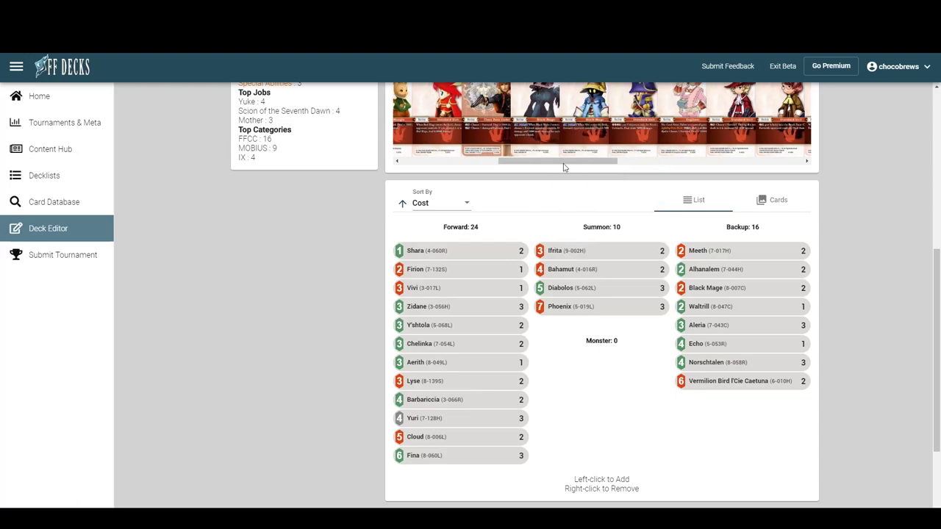
{"action": "scroll", "coordinate": [671, 214], "scroll_direction": "up", "scroll_amount": 2}
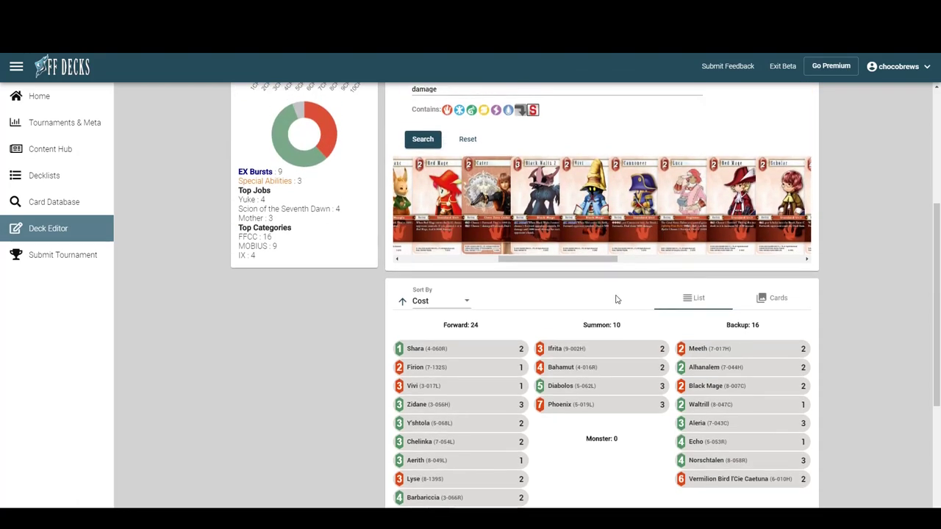
{"action": "mouse_move", "coordinate": [641, 439]}
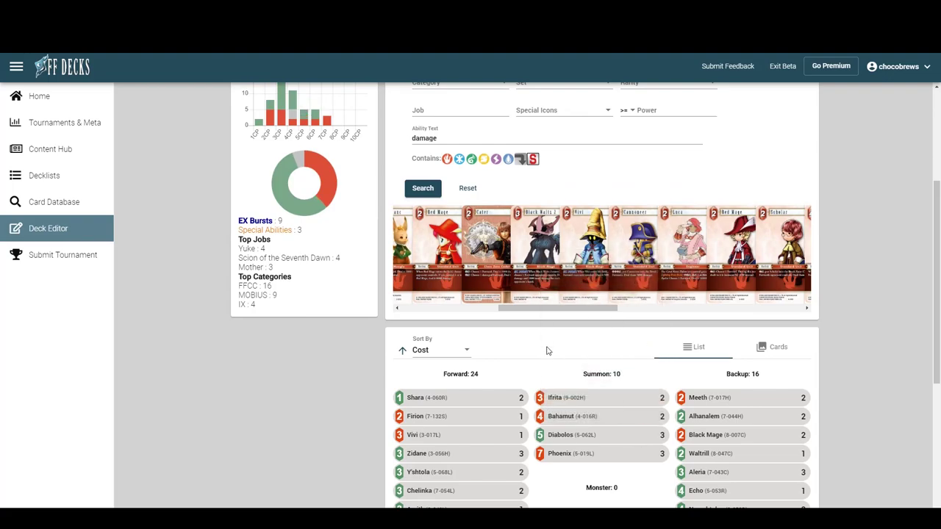
{"action": "left_click_drag", "start_coordinate": [544, 310], "coordinate": [526, 313]}
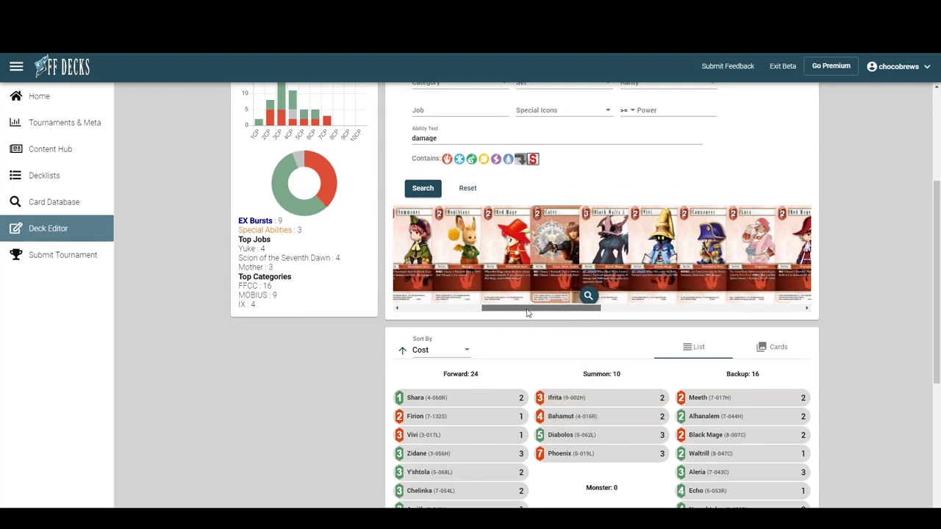
{"action": "left_click", "coordinate": [540, 296]}
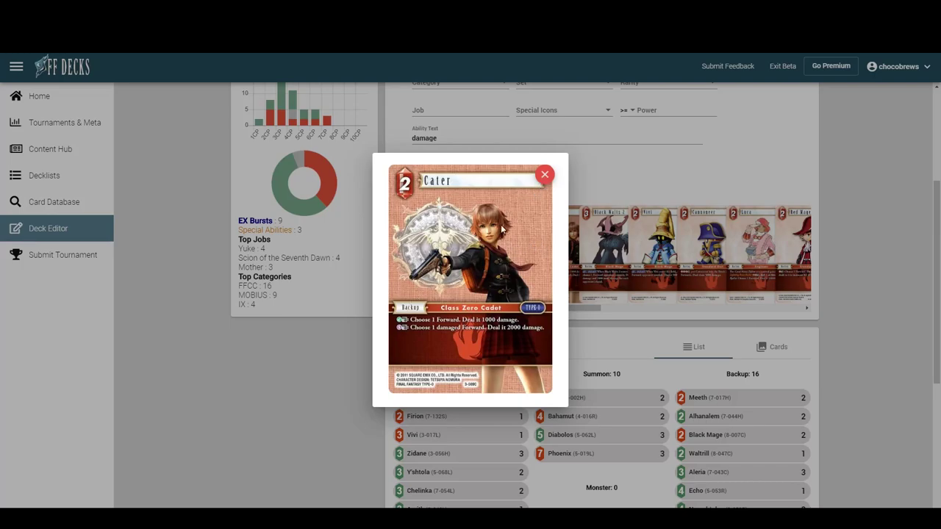
{"action": "left_click", "coordinate": [546, 176]}
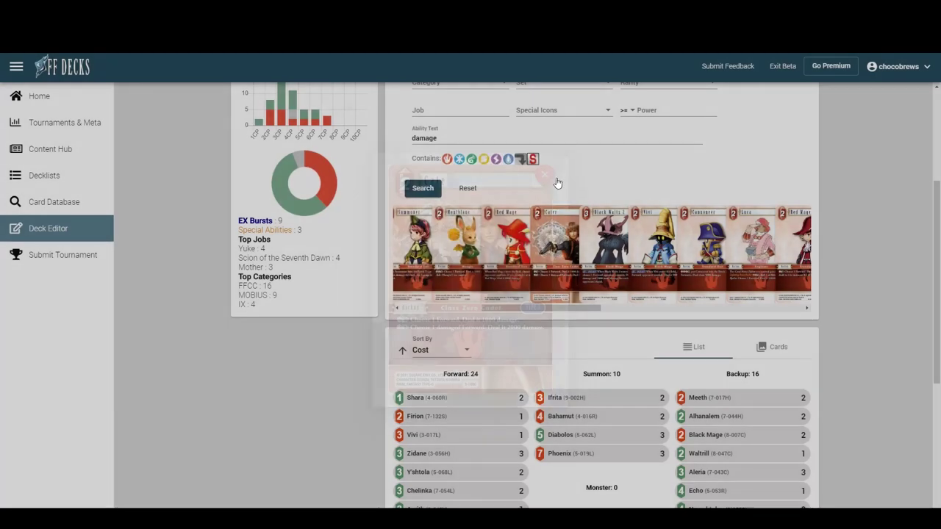
{"action": "left_click", "coordinate": [565, 312]}
{"action": "left_click_drag", "start_coordinate": [564, 312], "coordinate": [611, 312]}
{"action": "scroll", "coordinate": [588, 285], "scroll_direction": "right", "scroll_amount": 5}
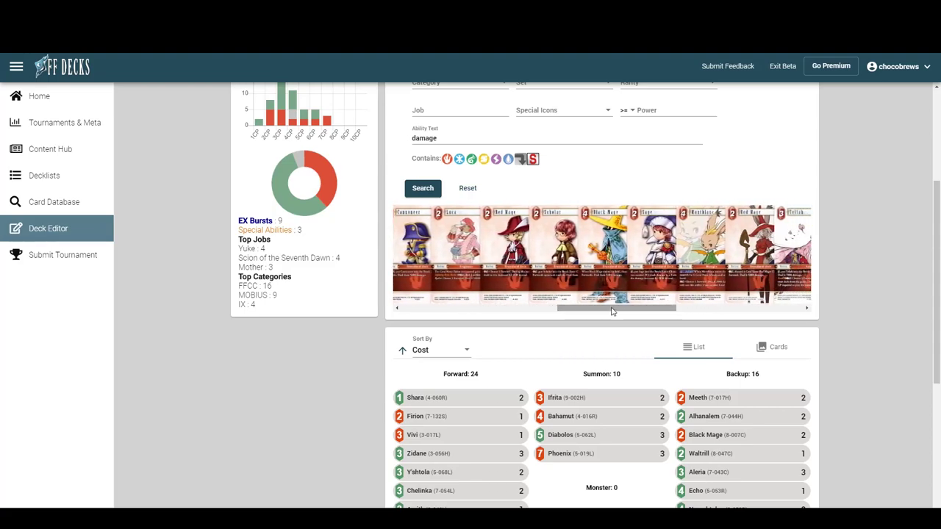
Collapse the advanced search filters and review the full deck list, including the Fina forward
{"action": "scroll", "coordinate": [612, 311], "scroll_direction": "down", "scroll_amount": 3}
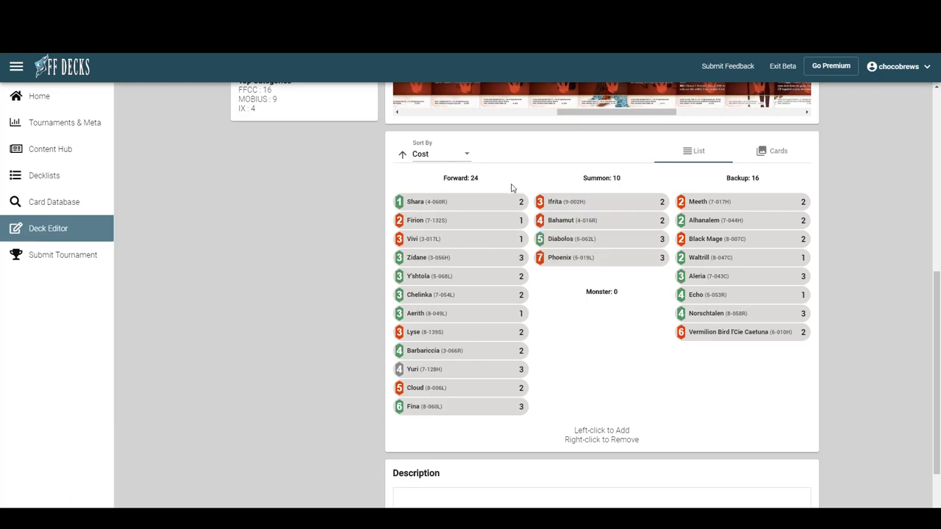
{"action": "scroll", "coordinate": [853, 158], "scroll_direction": "up", "scroll_amount": 5}
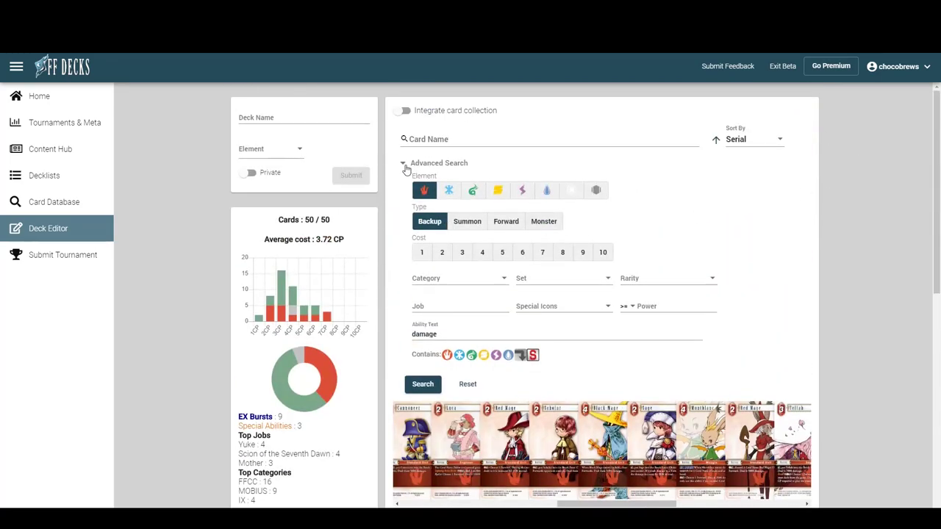
{"action": "left_click", "coordinate": [407, 166]}
{"action": "scroll", "coordinate": [625, 173], "scroll_direction": "down", "scroll_amount": 4}
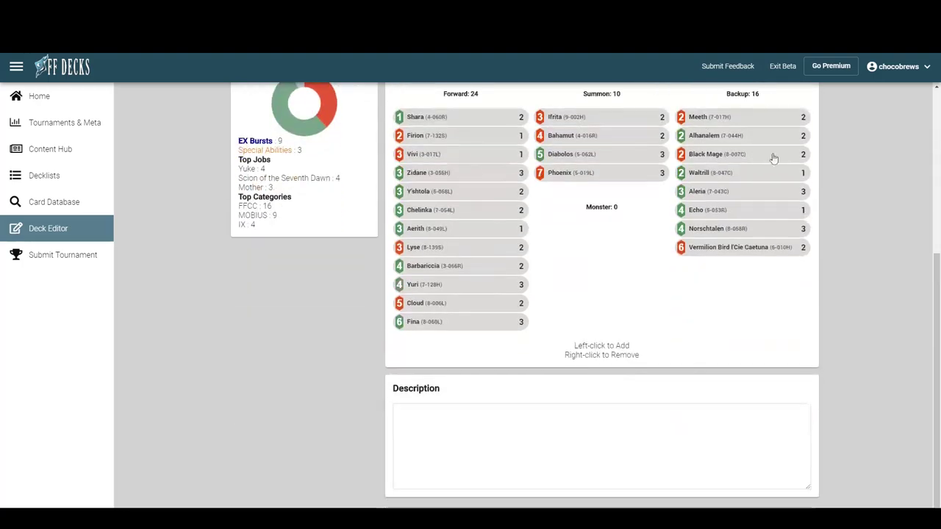
{"action": "scroll", "coordinate": [870, 156], "scroll_direction": "up", "scroll_amount": 3}
{"action": "scroll", "coordinate": [868, 179], "scroll_direction": "down", "scroll_amount": 2}
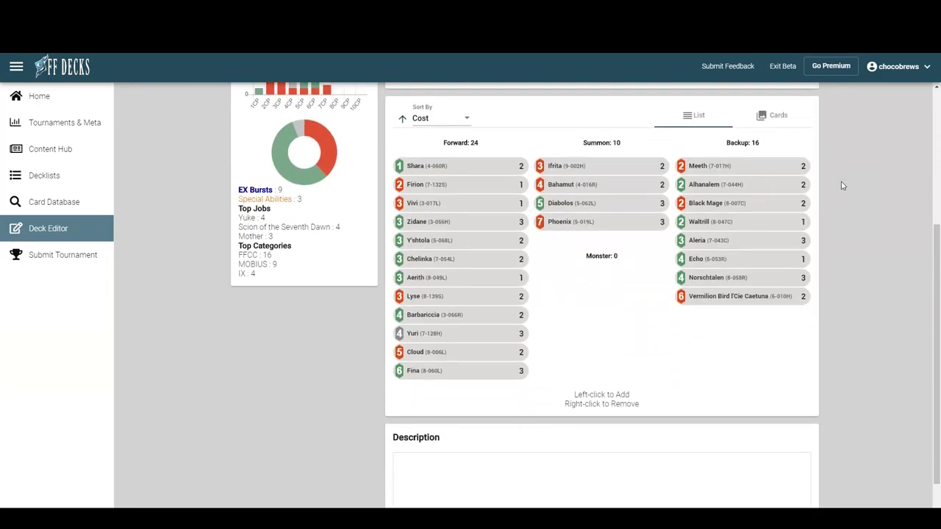
{"action": "mouse_move", "coordinate": [514, 298]}
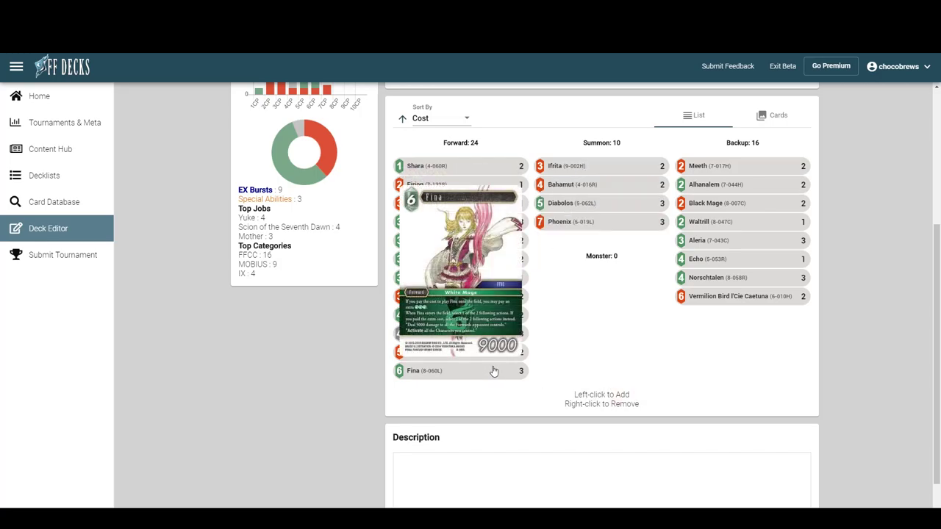
{"action": "scroll", "coordinate": [605, 312], "scroll_direction": "up", "scroll_amount": 3}
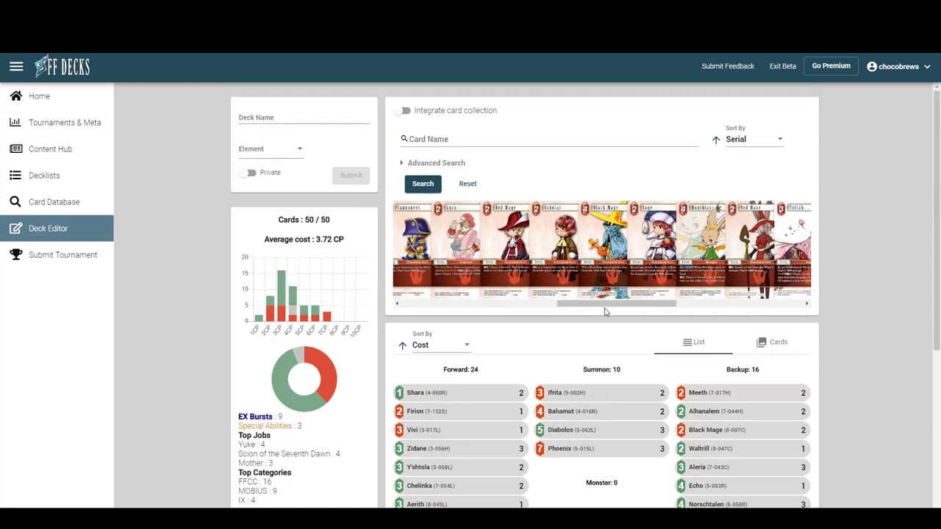
Name the deck "Fire/Wind Request", set its element to Fire/Wind and submit it
{"action": "left_click", "coordinate": [291, 120]}
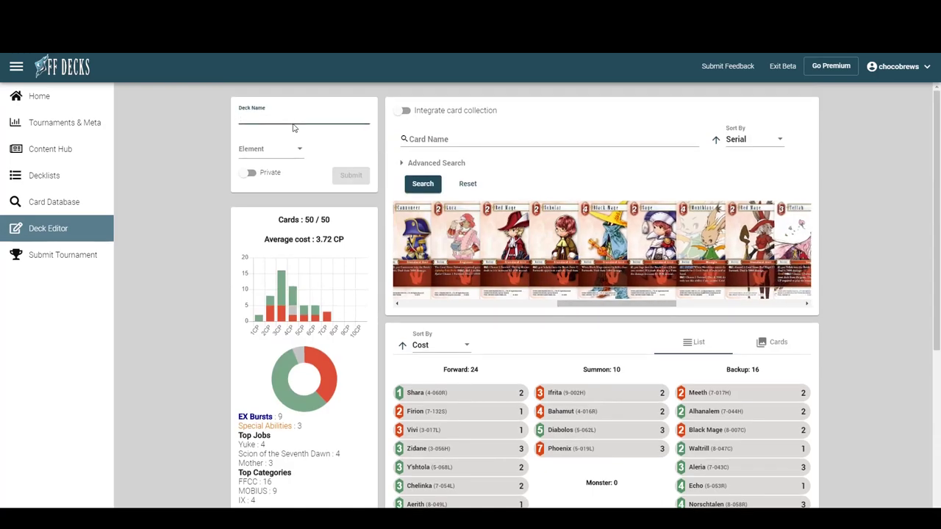
{"action": "type", "text": "Fire/Wind Request"}
{"action": "left_click", "coordinate": [299, 148]}
{"action": "scroll", "coordinate": [301, 186], "scroll_direction": "down", "scroll_amount": 3}
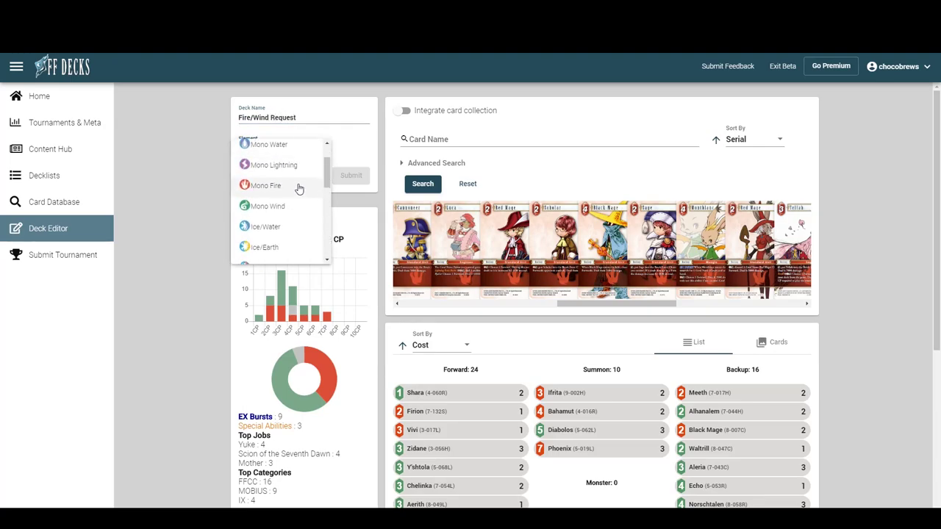
{"action": "scroll", "coordinate": [303, 193], "scroll_direction": "down", "scroll_amount": 5}
{"action": "left_click", "coordinate": [275, 233]}
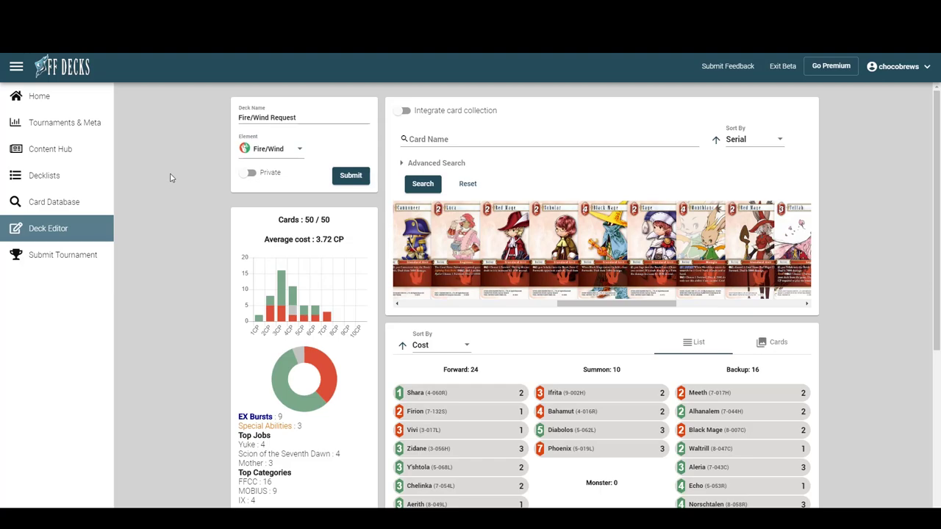
{"action": "left_click", "coordinate": [350, 176]}
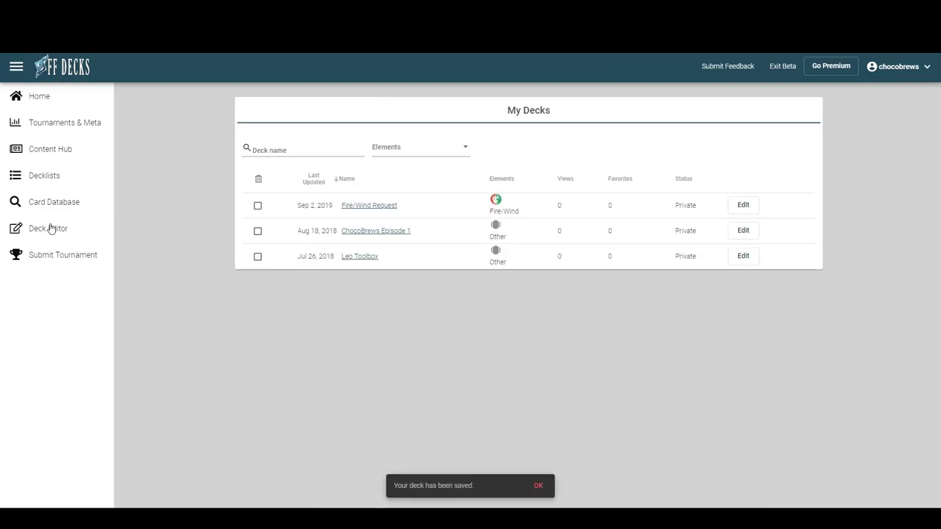
View the saved ChocoBrews Episode 1 decklist, and start a new empty deck
{"action": "left_click", "coordinate": [377, 232]}
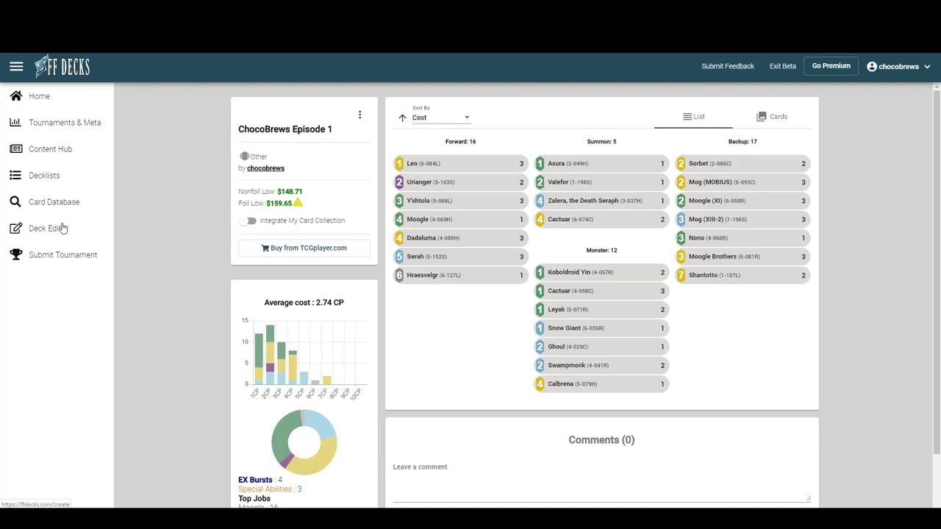
{"action": "left_click", "coordinate": [64, 228]}
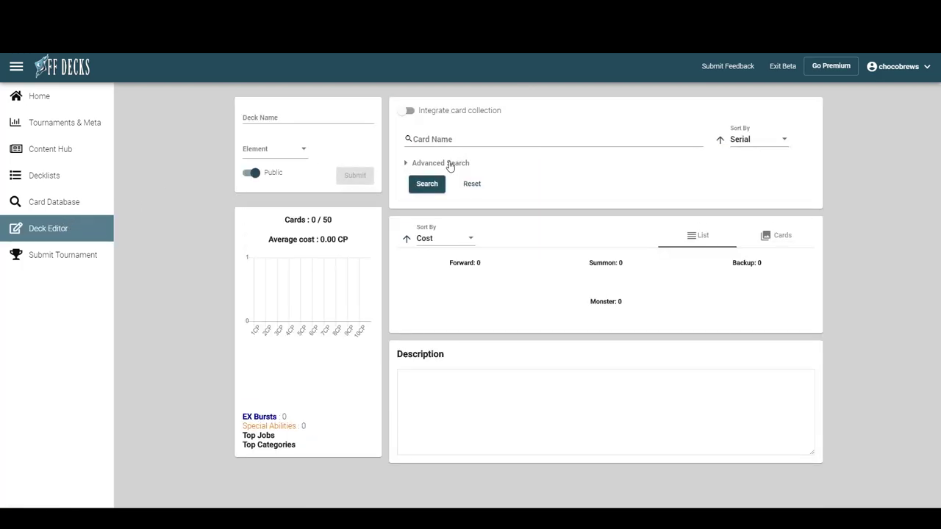
Find Vivi (3-017L) by name and add three copies to the new deck
{"action": "left_click", "coordinate": [495, 137]}
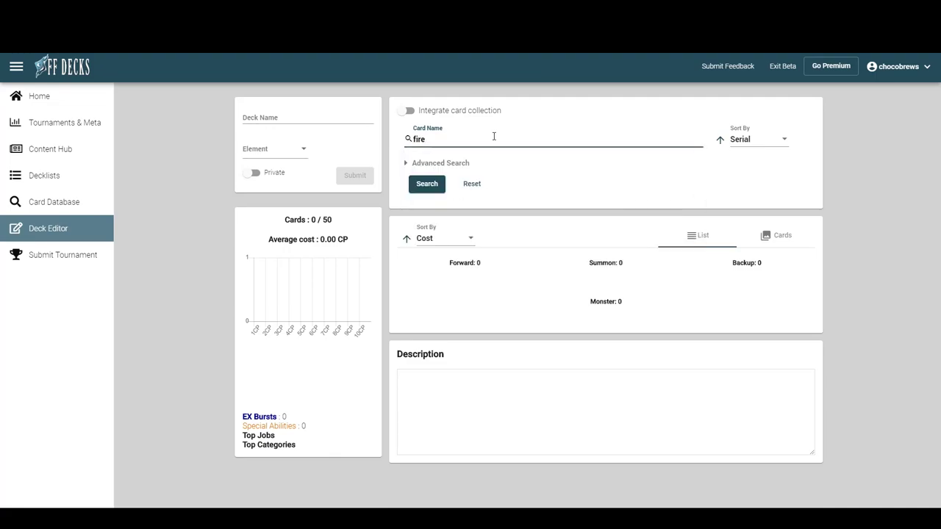
{"action": "type", "text": "fire"}
{"action": "key", "text": "BackSpace"}
{"action": "key", "text": "BackSpace"}
{"action": "key", "text": "BackSpace"}
{"action": "key", "text": "BackSpace"}
{"action": "type", "text": "vive"}
{"action": "key", "text": "BackSpace"}
{"action": "type", "text": "i"}
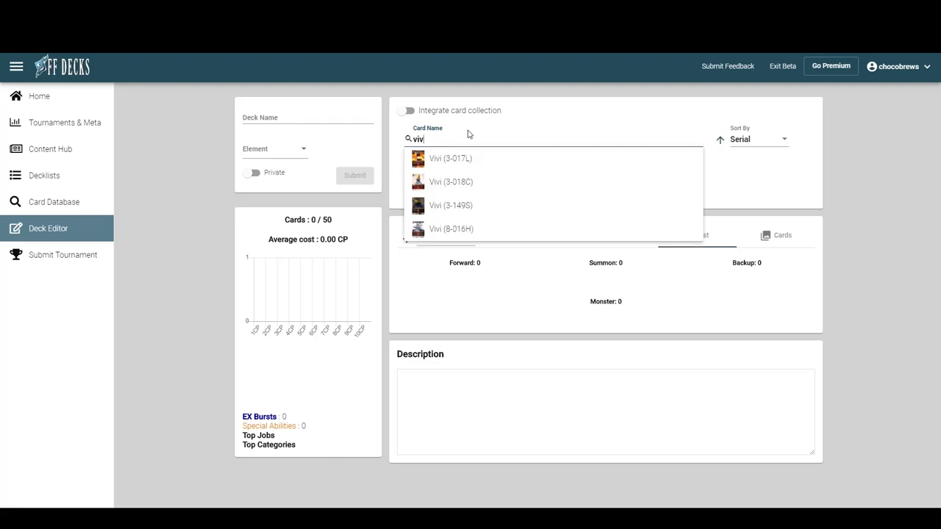
{"action": "left_click", "coordinate": [456, 158]}
{"action": "triple_click", "coordinate": [441, 236]}
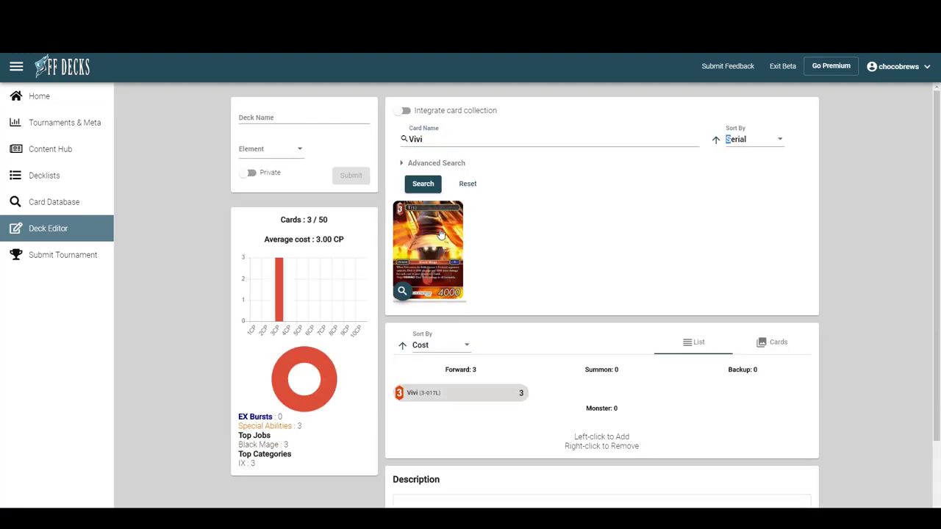
Search for wind cards named "chocobo" using the element filter
{"action": "double_click", "coordinate": [417, 138]}
{"action": "key", "text": "BackSpace"}
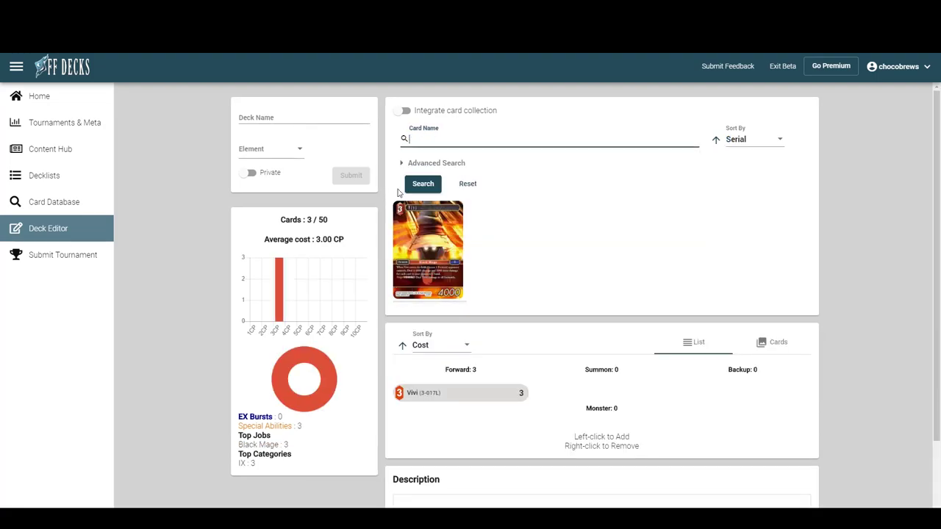
{"action": "left_click", "coordinate": [404, 164]}
{"action": "left_click", "coordinate": [473, 190]}
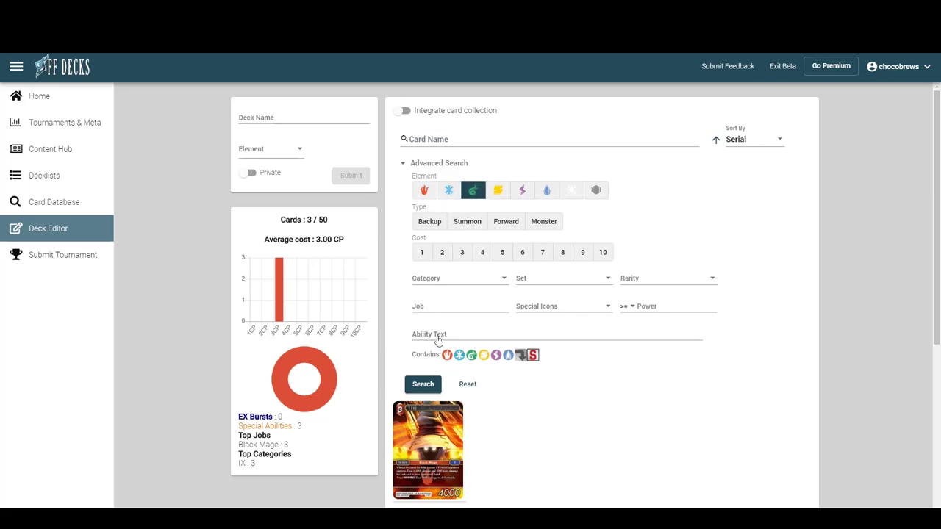
{"action": "left_click", "coordinate": [450, 141]}
{"action": "type", "text": "chocobo"}
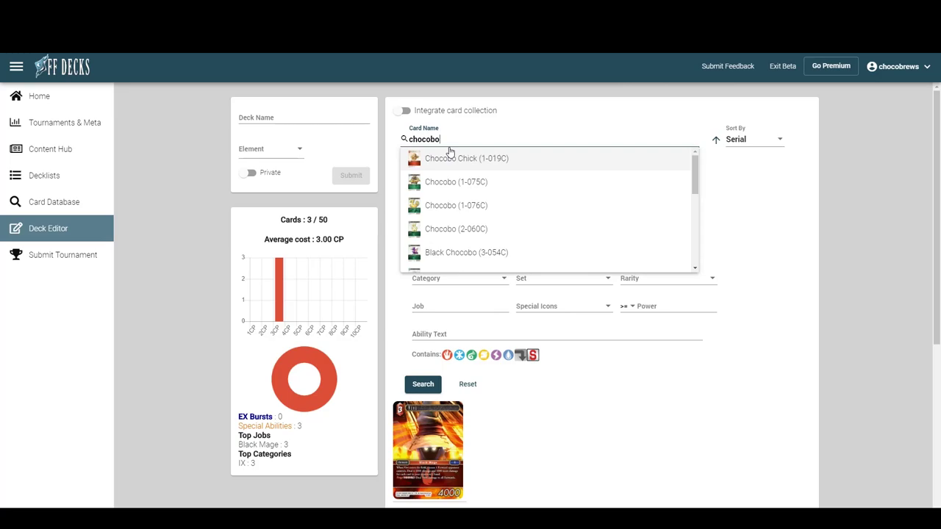
{"action": "key", "text": "Return"}
Add two copies of Chocobo (4-062C) and three each of Chocobo (4-063C) and Chocobo (5-060C)
{"action": "scroll", "coordinate": [386, 260], "scroll_direction": "down", "scroll_amount": 3}
{"action": "left_click_drag", "start_coordinate": [474, 260], "coordinate": [592, 261]}
{"action": "left_click", "coordinate": [628, 217]}
{"action": "double_click", "coordinate": [629, 197]}
{"action": "triple_click", "coordinate": [595, 190]}
{"action": "right_click", "coordinate": [471, 341]}
{"action": "triple_click", "coordinate": [481, 190]}
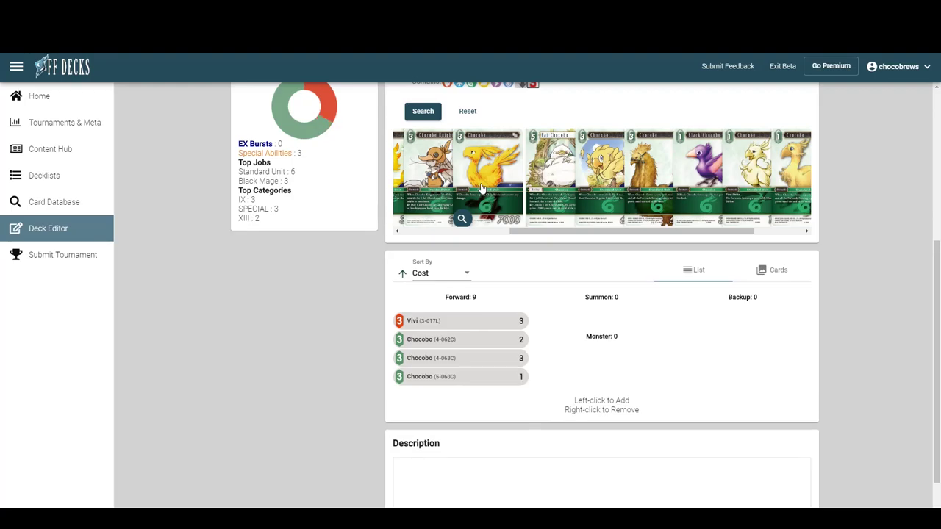
Add three copies each of Chocobo (1-075C) and the Fat Chocobo (4-064L) backup
{"action": "scroll", "coordinate": [507, 184], "scroll_direction": "right", "scroll_amount": 3}
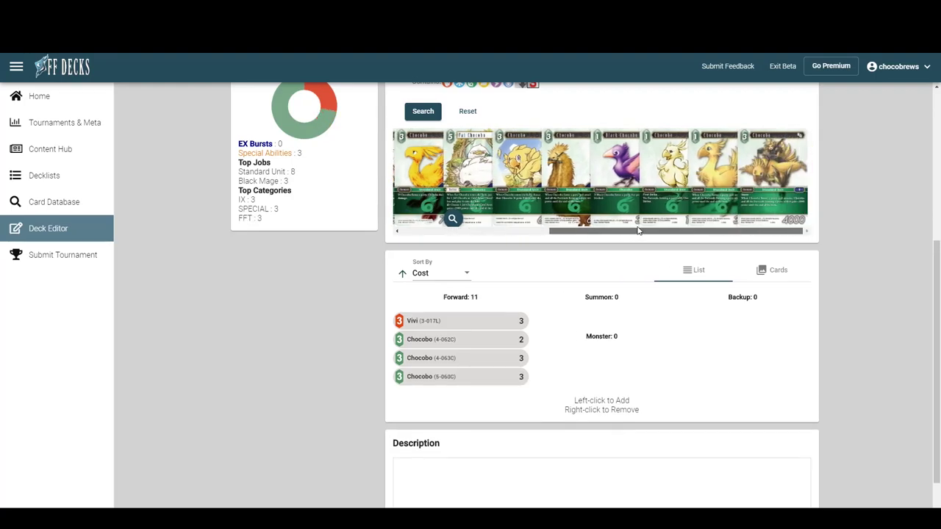
{"action": "left_click", "coordinate": [784, 170]}
{"action": "triple_click", "coordinate": [471, 177]}
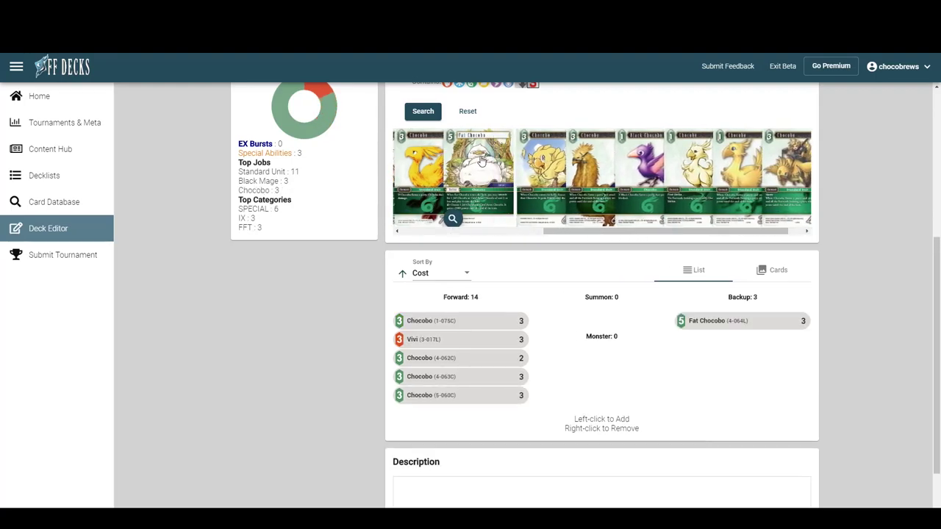
Find the Aerith (3-050L) backup by name and add three copies to the deck
{"action": "left_click_drag", "start_coordinate": [621, 237], "coordinate": [458, 248]}
{"action": "scroll", "coordinate": [478, 161], "scroll_direction": "up", "scroll_amount": 5}
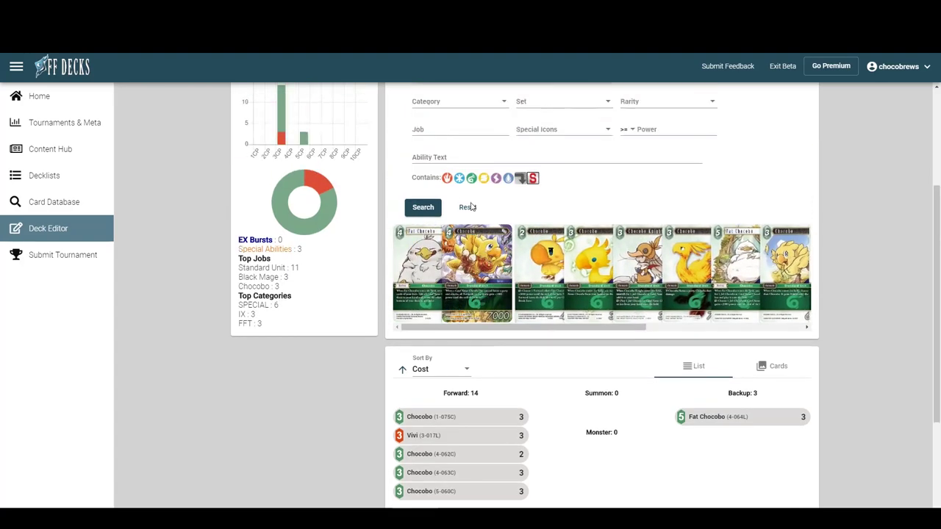
{"action": "left_click", "coordinate": [442, 140]}
{"action": "left_click_drag", "start_coordinate": [456, 140], "coordinate": [401, 140]}
{"action": "type", "text": "aeri"}
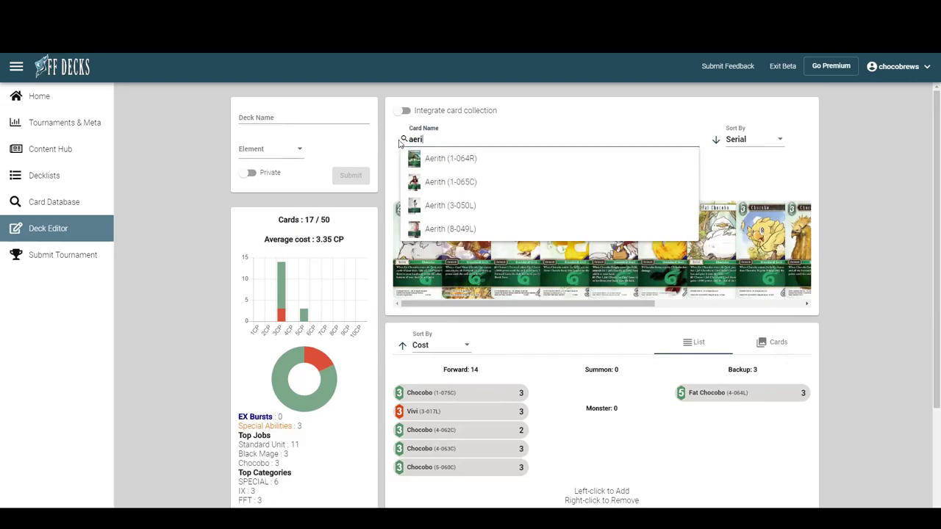
{"action": "left_click", "coordinate": [434, 208]}
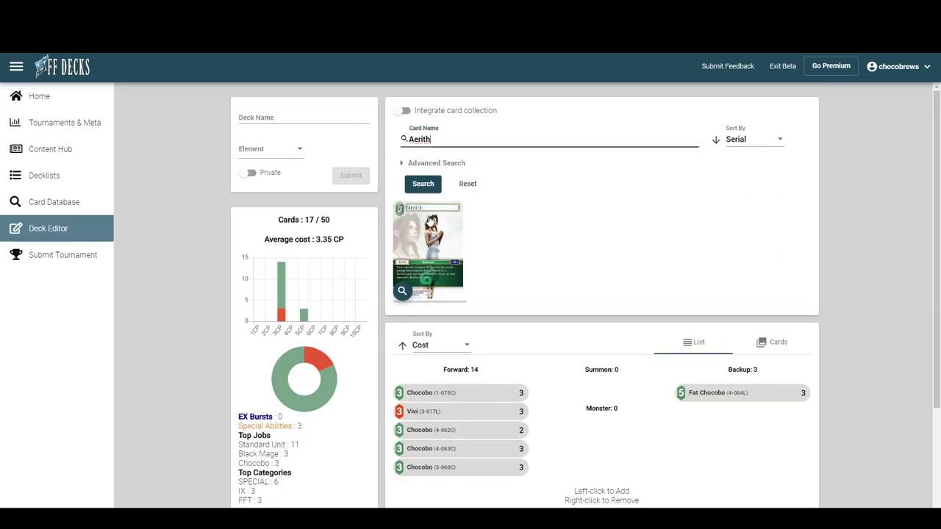
{"action": "double_click", "coordinate": [430, 227]}
Clear the card name and search for fire and wind cards in Category VII
{"action": "left_click", "coordinate": [435, 139]}
{"action": "left_click_drag", "start_coordinate": [436, 140], "coordinate": [401, 146]}
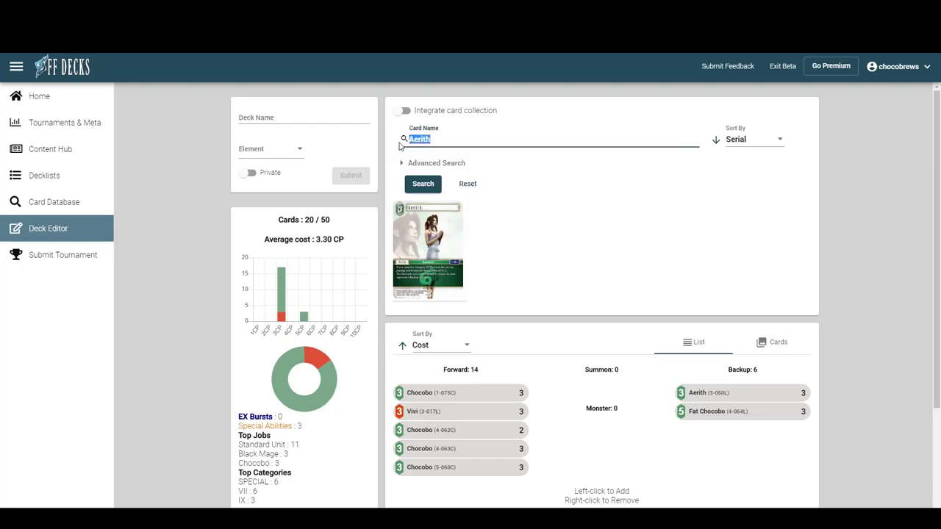
{"action": "key", "text": "BackSpace"}
{"action": "left_click", "coordinate": [435, 163]}
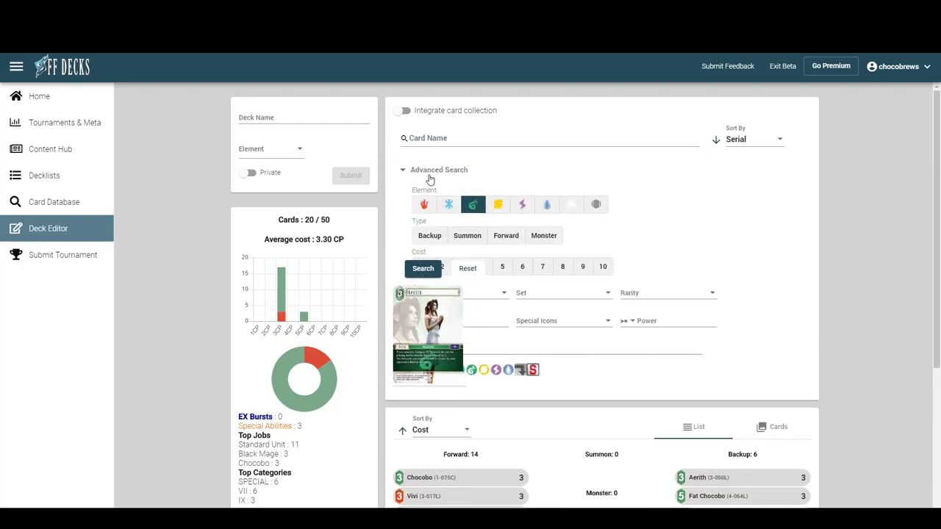
{"action": "left_click", "coordinate": [475, 284]}
{"action": "scroll", "coordinate": [452, 331], "scroll_direction": "down", "scroll_amount": 5}
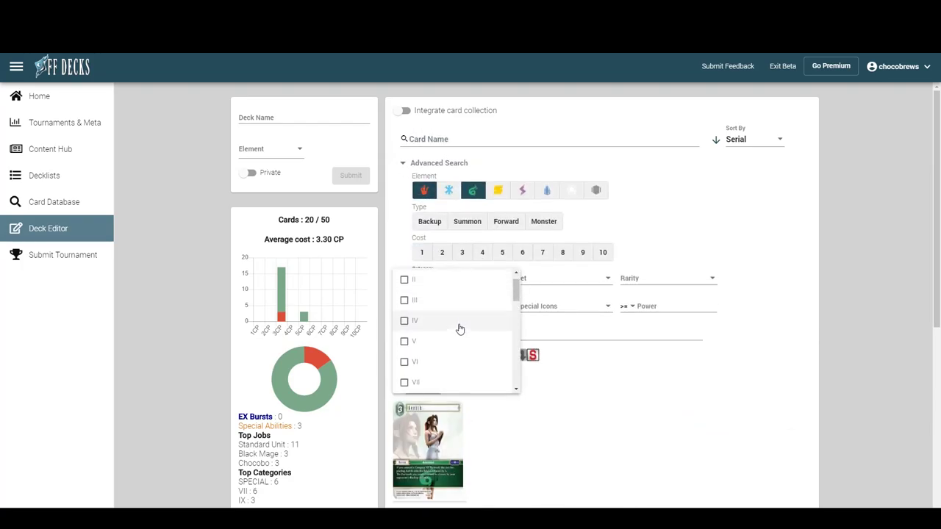
{"action": "scroll", "coordinate": [441, 331], "scroll_direction": "up", "scroll_amount": 3}
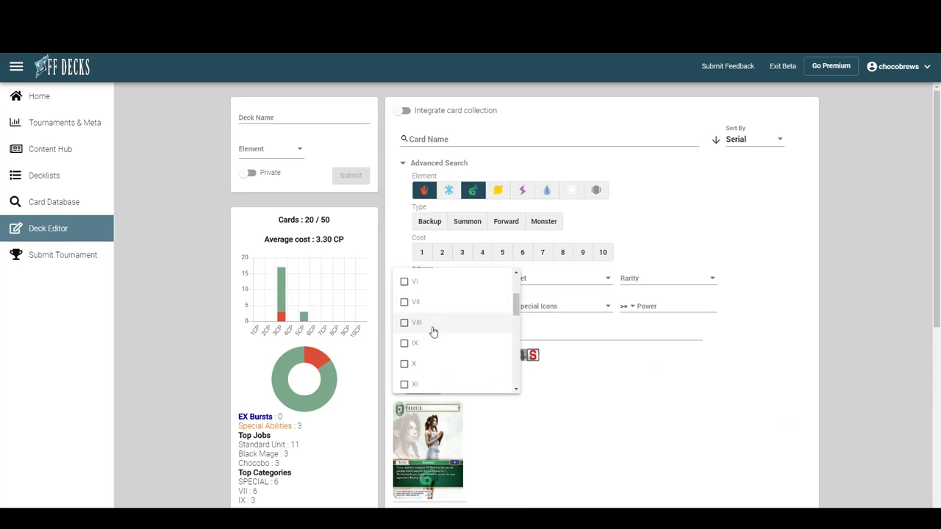
{"action": "left_click", "coordinate": [405, 303]}
{"action": "left_click", "coordinate": [389, 237]}
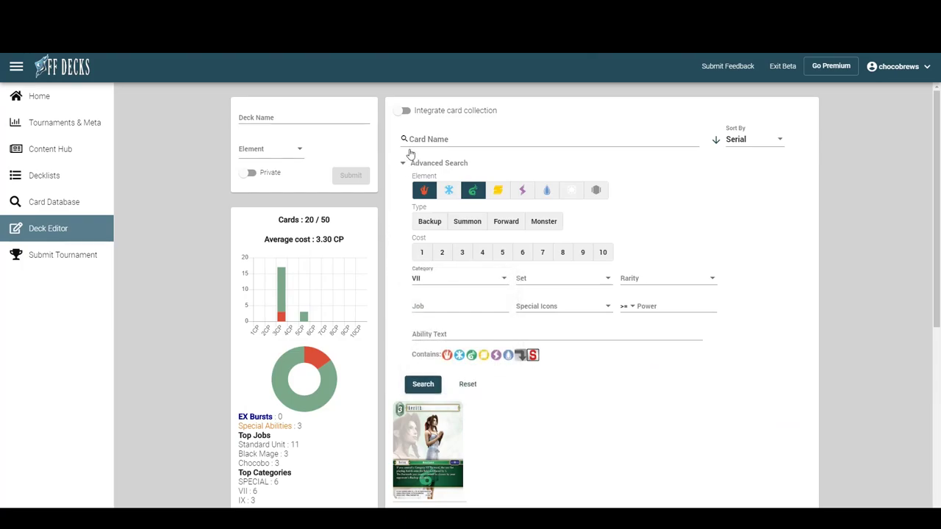
{"action": "left_click", "coordinate": [422, 384]}
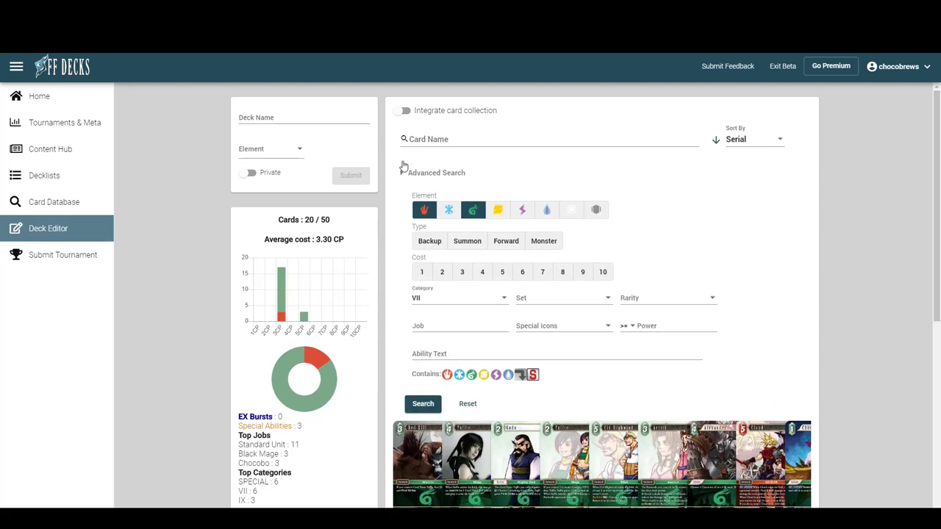
Collapse the advanced search filters, then find Izana (3-049C) by name and add three copies
{"action": "left_click", "coordinate": [404, 163]}
{"action": "scroll", "coordinate": [470, 414], "scroll_direction": "down", "scroll_amount": 2}
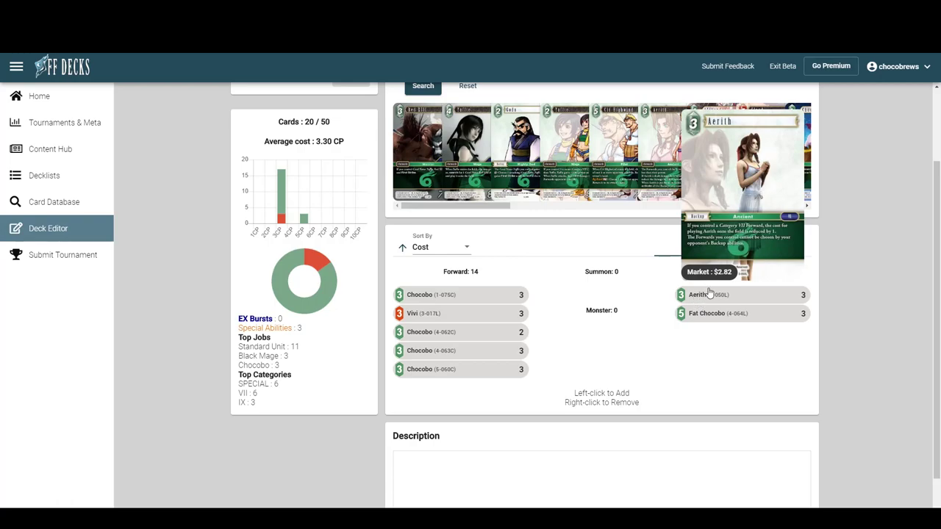
{"action": "scroll", "coordinate": [514, 220], "scroll_direction": "up", "scroll_amount": 2}
{"action": "left_click", "coordinate": [446, 140]}
{"action": "type", "text": "iza"}
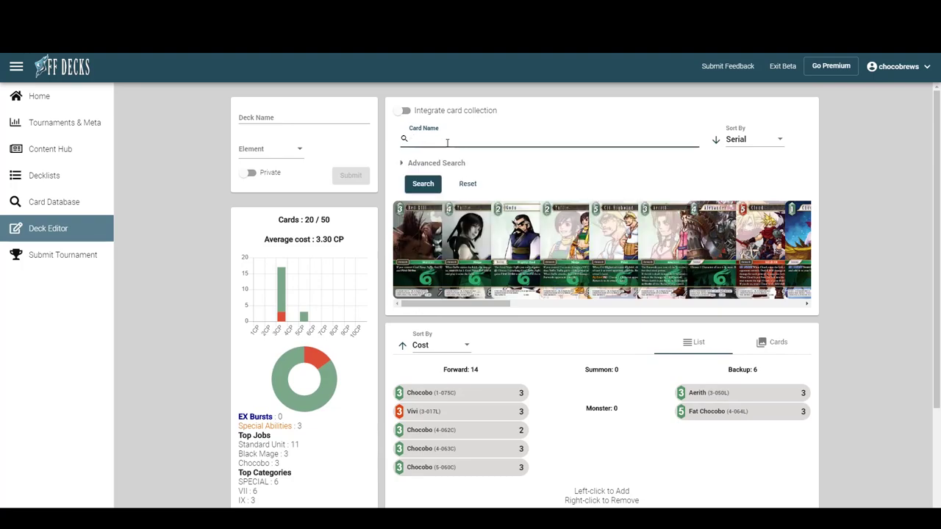
{"action": "left_click", "coordinate": [451, 163]}
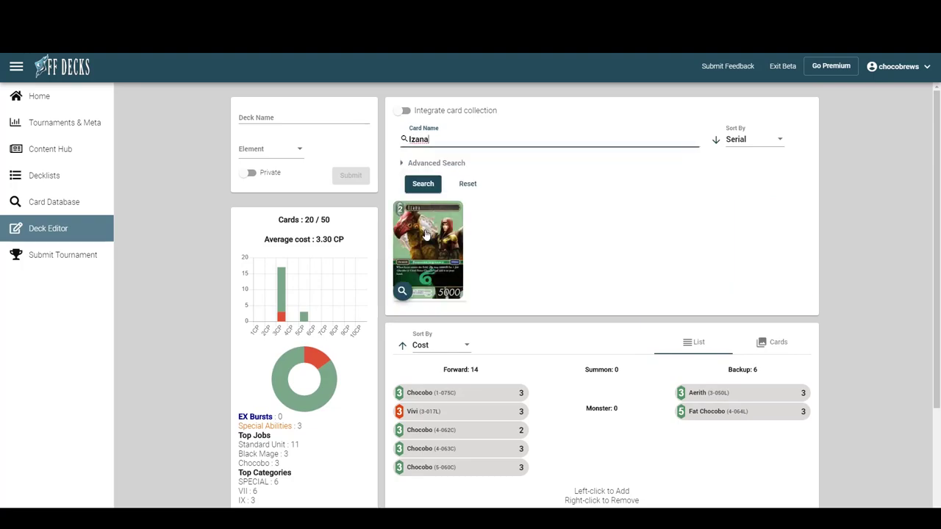
{"action": "left_click", "coordinate": [426, 235]}
Browse the fire and wind Category VII cards again and read the cost 1 Yuffie forward
{"action": "double_click", "coordinate": [425, 139]}
{"action": "key", "text": "BackSpace"}
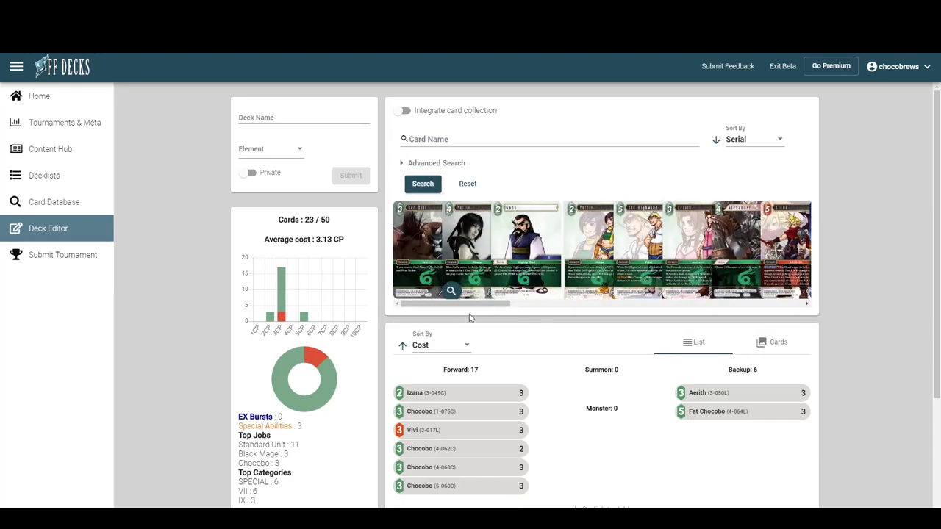
{"action": "scroll", "coordinate": [456, 309], "scroll_direction": "right", "scroll_amount": 1}
{"action": "left_click_drag", "start_coordinate": [455, 307], "coordinate": [592, 299]}
{"action": "scroll", "coordinate": [592, 299], "scroll_direction": "down", "scroll_amount": 1}
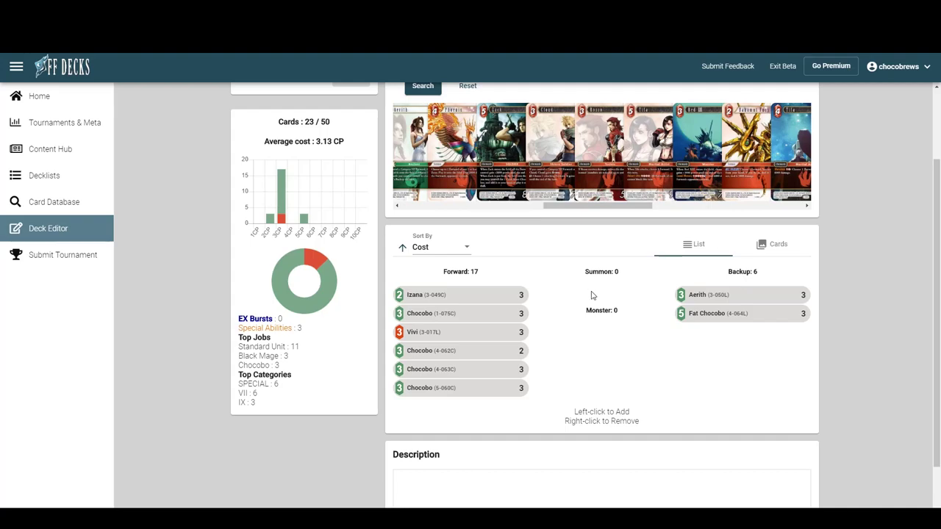
{"action": "left_click_drag", "start_coordinate": [594, 206], "coordinate": [688, 204]}
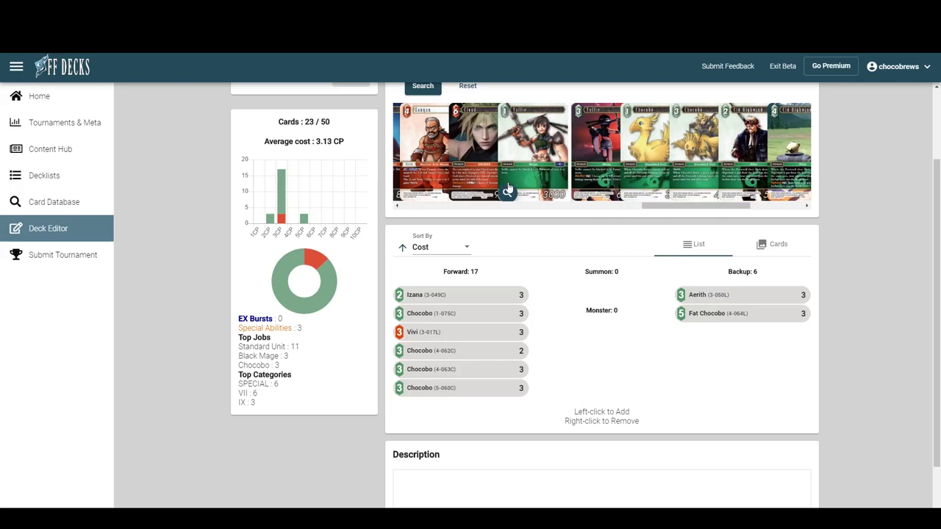
{"action": "left_click", "coordinate": [507, 189]}
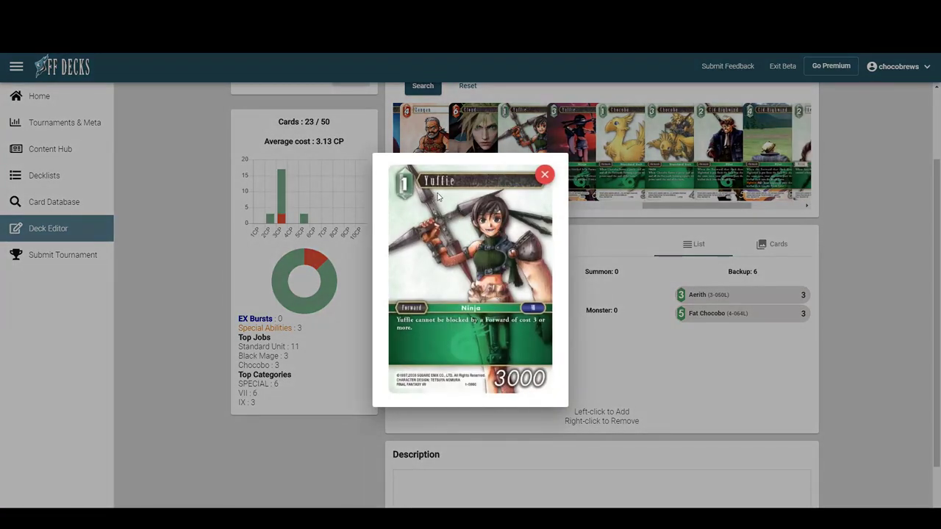
{"action": "left_click", "coordinate": [543, 176]}
Add two copies of Tifa (1-016C) and three copies of a cost 5 fire Category VII forward
{"action": "left_click_drag", "start_coordinate": [691, 207], "coordinate": [529, 228]}
{"action": "left_click", "coordinate": [709, 156]}
{"action": "left_click", "coordinate": [709, 156]}
{"action": "left_click", "coordinate": [571, 148]}
{"action": "left_click", "coordinate": [571, 149]}
{"action": "left_click", "coordinate": [571, 149]}
Find Cloud (4-145H) by name, add three copies and review the deck's forwards
{"action": "left_click_drag", "start_coordinate": [568, 202], "coordinate": [525, 210]}
{"action": "scroll", "coordinate": [472, 136], "scroll_direction": "up", "scroll_amount": 2}
{"action": "left_click", "coordinate": [466, 139]}
{"action": "type", "text": "cloud"}
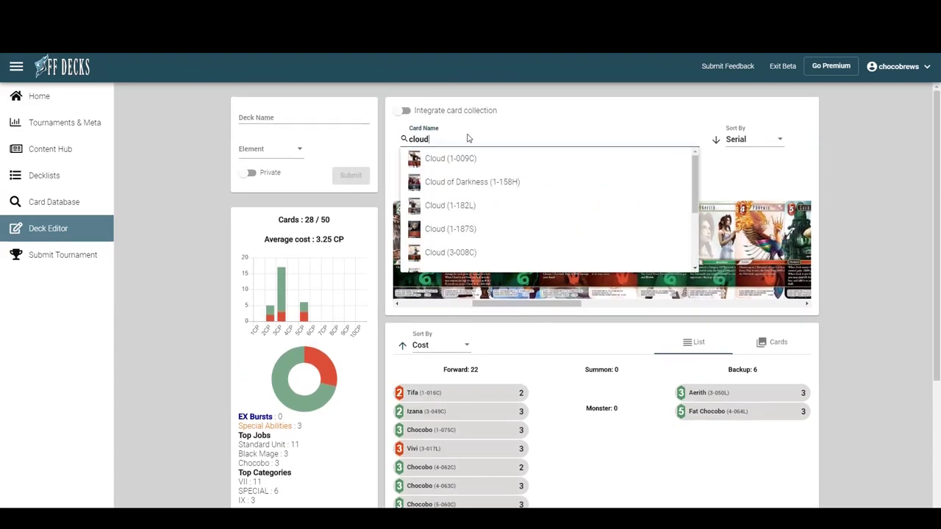
{"action": "scroll", "coordinate": [453, 231], "scroll_direction": "down", "scroll_amount": 3}
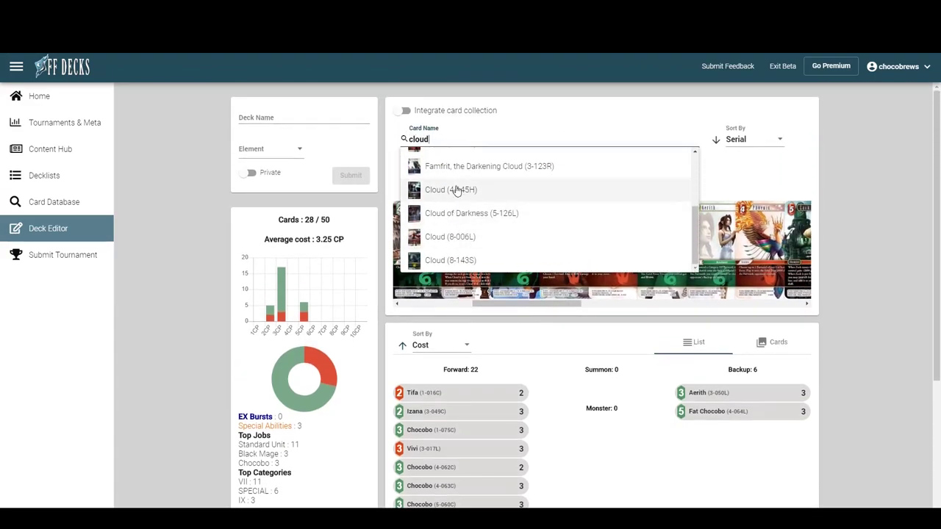
{"action": "scroll", "coordinate": [465, 215], "scroll_direction": "up", "scroll_amount": 3}
{"action": "scroll", "coordinate": [461, 209], "scroll_direction": "down", "scroll_amount": 5}
{"action": "left_click", "coordinate": [462, 208]}
{"action": "left_click", "coordinate": [435, 250]}
{"action": "scroll", "coordinate": [491, 227], "scroll_direction": "down", "scroll_amount": 3}
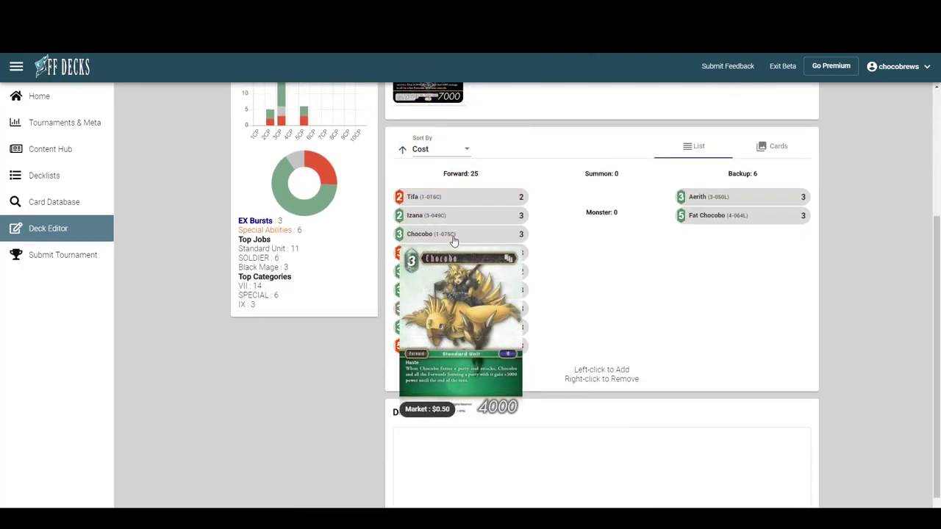
Find Yuffie (1-086C) by name and add one copy to the deck
{"action": "scroll", "coordinate": [494, 206], "scroll_direction": "up", "scroll_amount": 3}
{"action": "left_click", "coordinate": [467, 144]}
{"action": "type", "text": "yuff"}
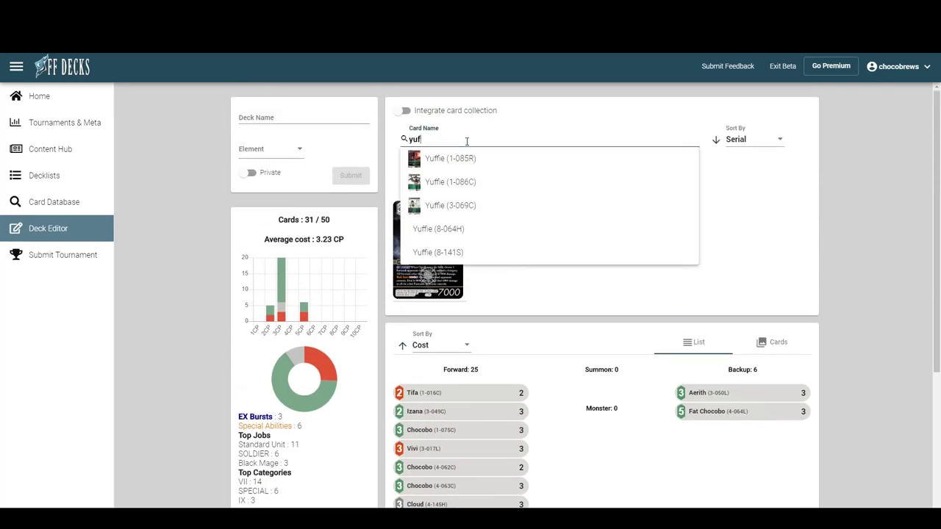
{"action": "left_click", "coordinate": [447, 190]}
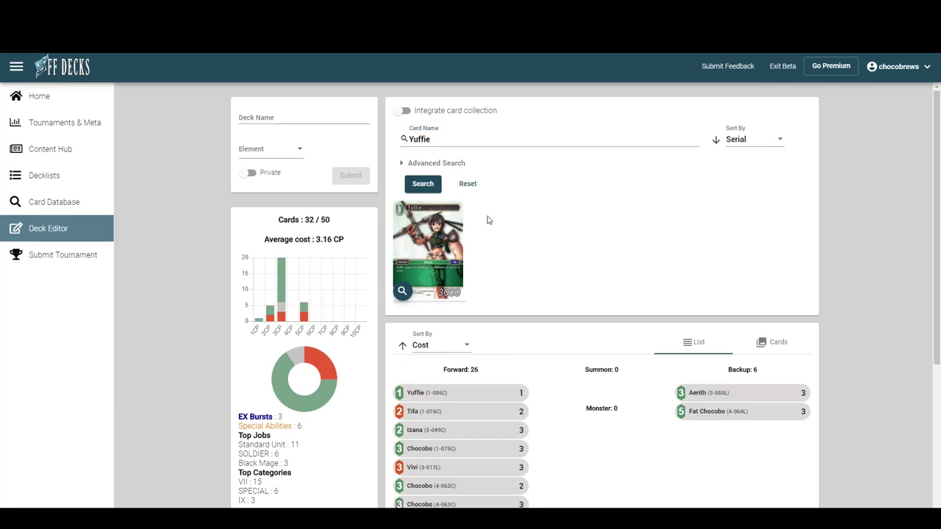
Look up Yuffie (8-064H), read its card text and add three copies to the deck
{"action": "left_click", "coordinate": [444, 144]}
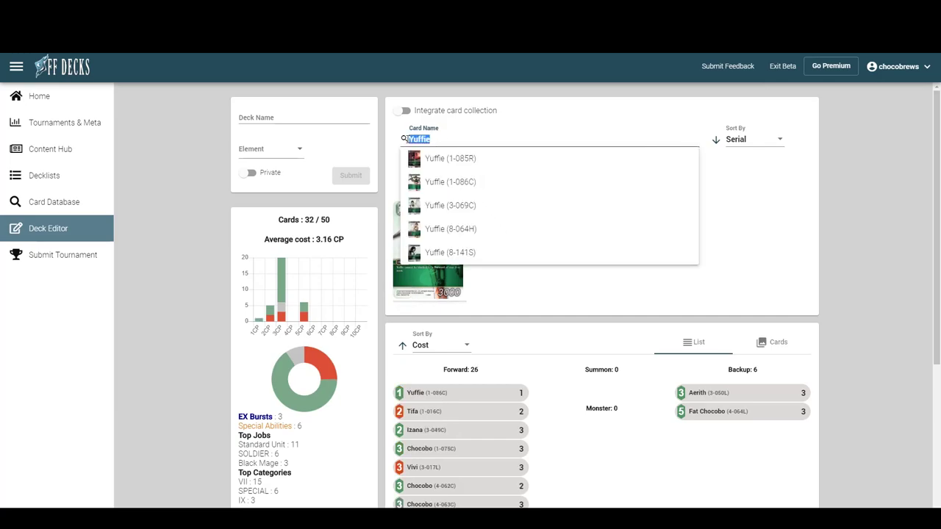
{"action": "left_click", "coordinate": [431, 227]}
{"action": "left_click", "coordinate": [422, 278]}
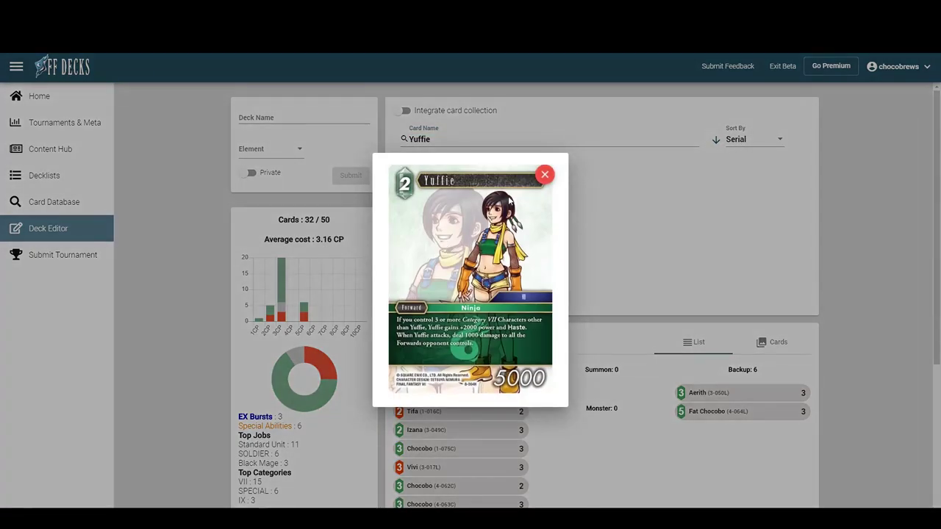
{"action": "left_click", "coordinate": [544, 174]}
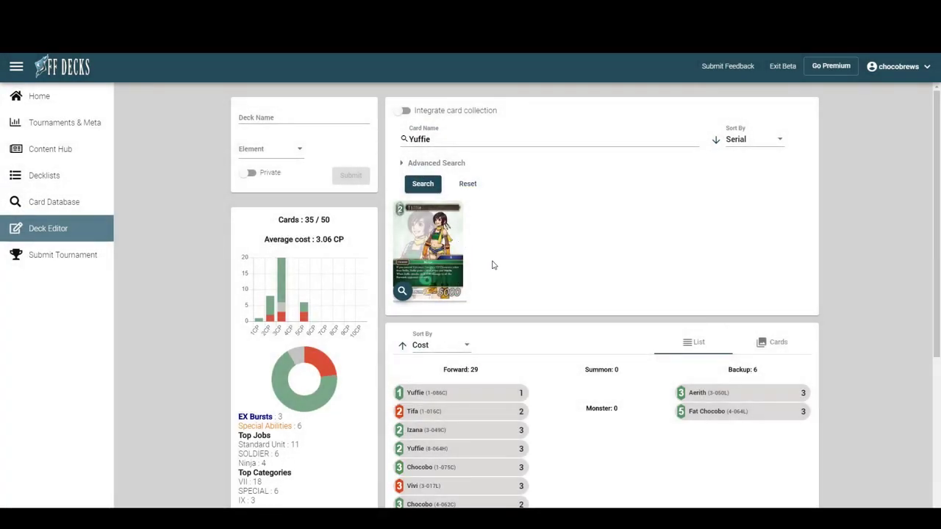
Remove the single copy of Yuffie (1-086C) from the deck
{"action": "scroll", "coordinate": [500, 308], "scroll_direction": "down", "scroll_amount": 2}
{"action": "left_click", "coordinate": [504, 355]}
{"action": "scroll", "coordinate": [478, 192], "scroll_direction": "up", "scroll_amount": 2}
Clear the card name and search for all fire and wind cards of Category VII
{"action": "left_click", "coordinate": [444, 138]}
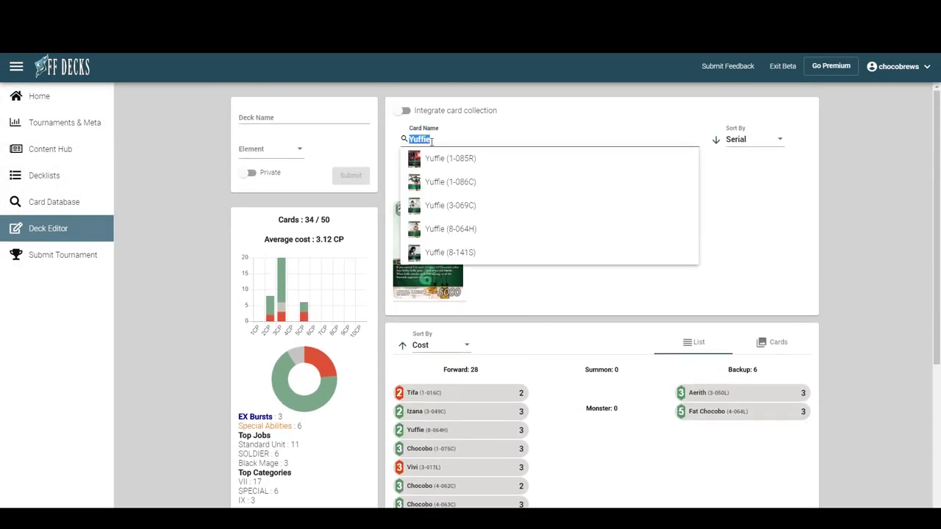
{"action": "key", "text": "BackSpace"}
{"action": "left_click", "coordinate": [425, 191]}
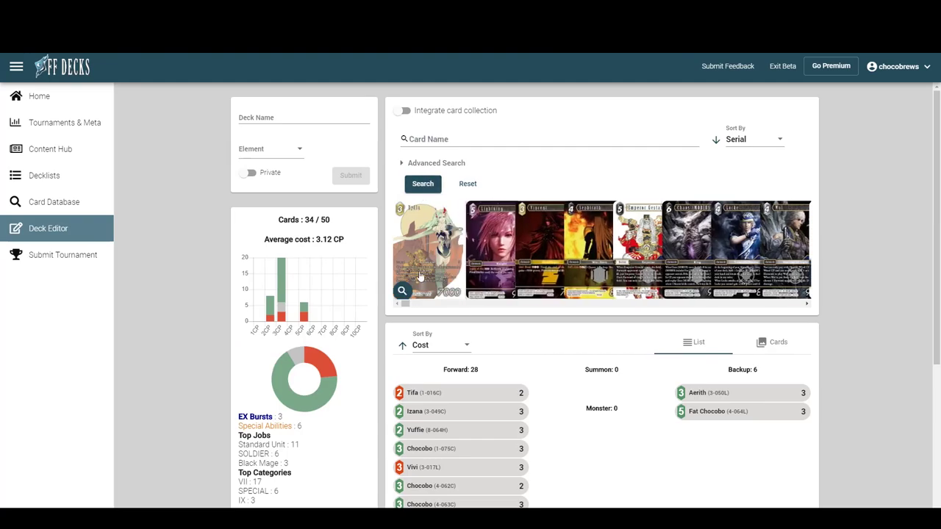
{"action": "left_click", "coordinate": [421, 163]}
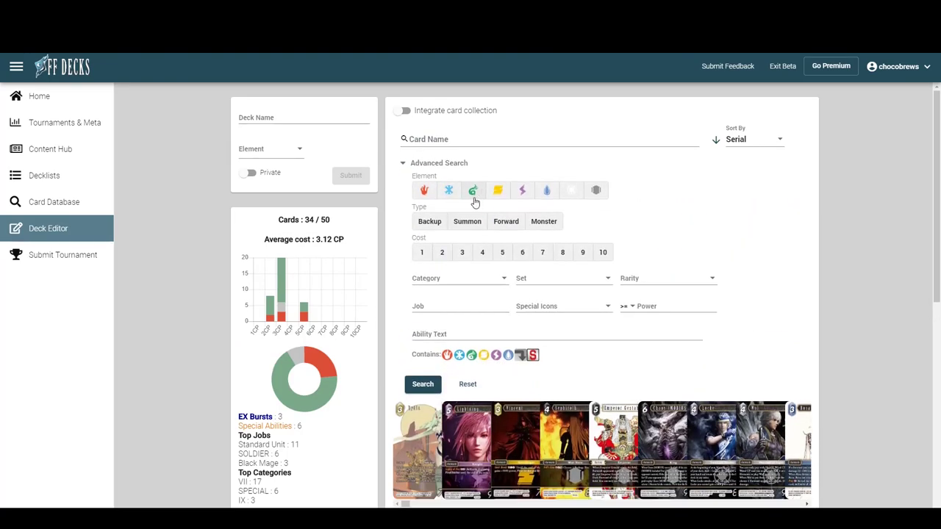
{"action": "left_click", "coordinate": [473, 197]}
{"action": "left_click", "coordinate": [423, 198]}
{"action": "left_click", "coordinate": [459, 277]}
{"action": "scroll", "coordinate": [441, 318], "scroll_direction": "down", "scroll_amount": 4}
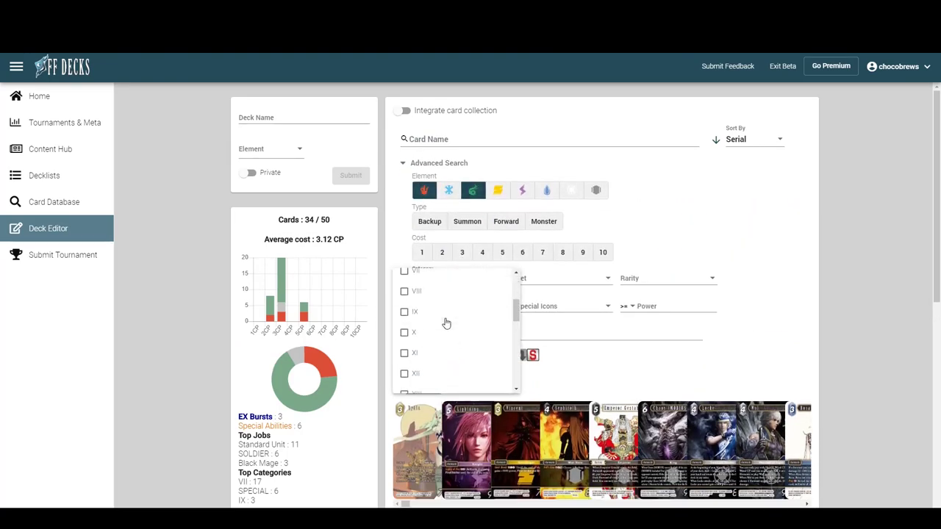
{"action": "scroll", "coordinate": [430, 314], "scroll_direction": "up", "scroll_amount": 2}
{"action": "left_click", "coordinate": [410, 353]}
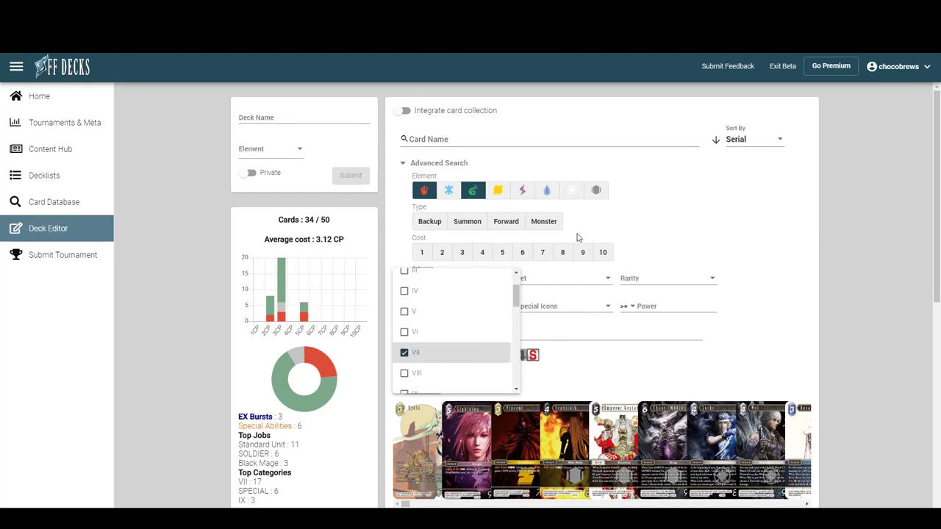
{"action": "key", "text": "Escape"}
{"action": "left_click", "coordinate": [423, 383]}
{"action": "left_click", "coordinate": [406, 162]}
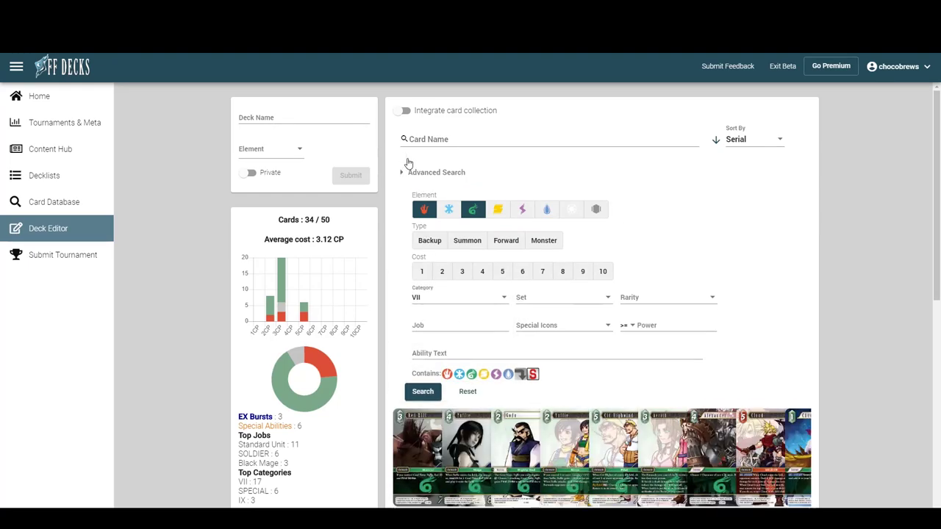
Read the card text of Godo (8-140S) and add three copies to the deck
{"action": "left_click", "coordinate": [500, 290]}
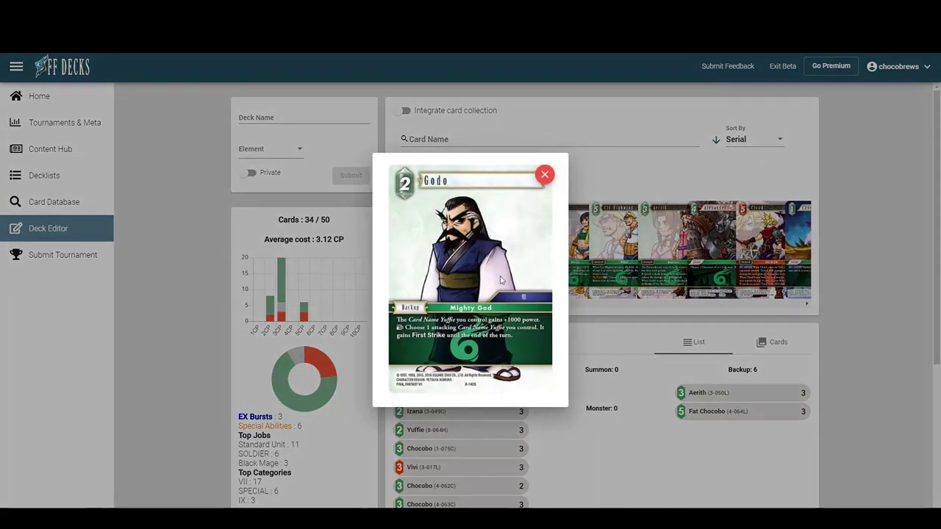
{"action": "left_click", "coordinate": [544, 172]}
{"action": "left_click", "coordinate": [517, 241]}
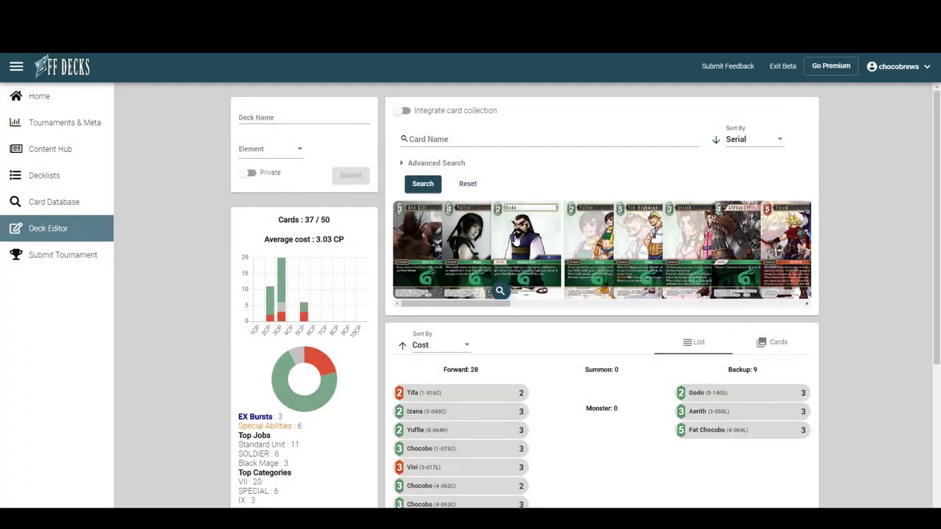
{"action": "left_click_drag", "start_coordinate": [474, 303], "coordinate": [514, 304]}
{"action": "left_click", "coordinate": [518, 298]}
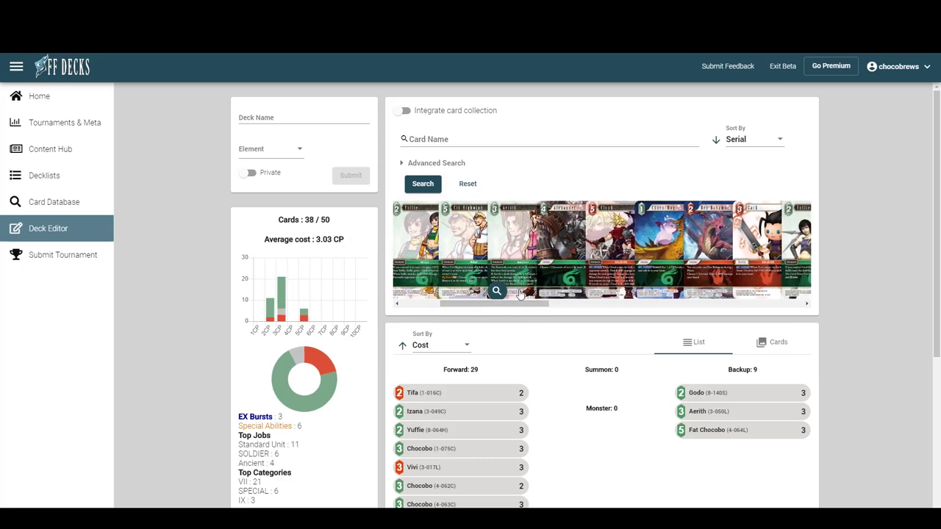
{"action": "scroll", "coordinate": [519, 300], "scroll_direction": "down", "scroll_amount": 3}
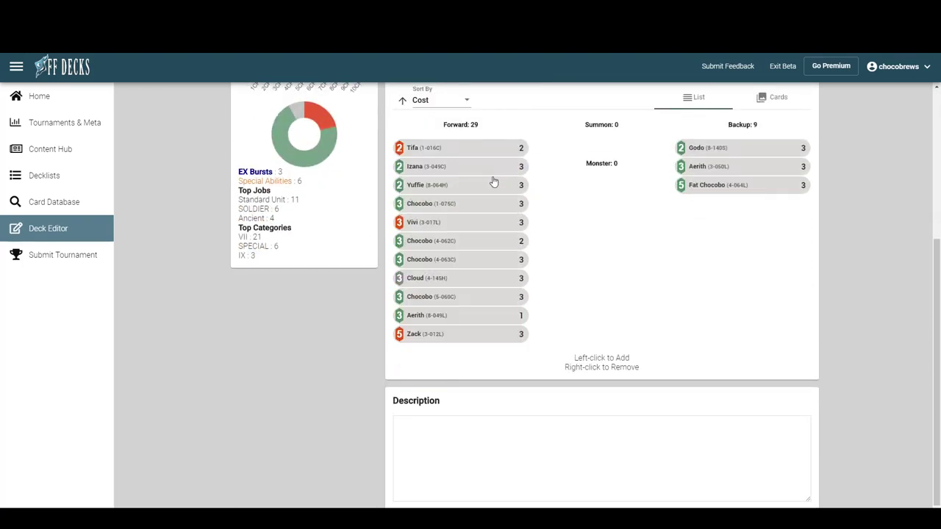
{"action": "right_click", "coordinate": [456, 315]}
{"action": "scroll", "coordinate": [515, 294], "scroll_direction": "up", "scroll_amount": 3}
Add Zangan (1-188S) from further along the search results and settle on two copies
{"action": "left_click_drag", "start_coordinate": [496, 310], "coordinate": [623, 291]}
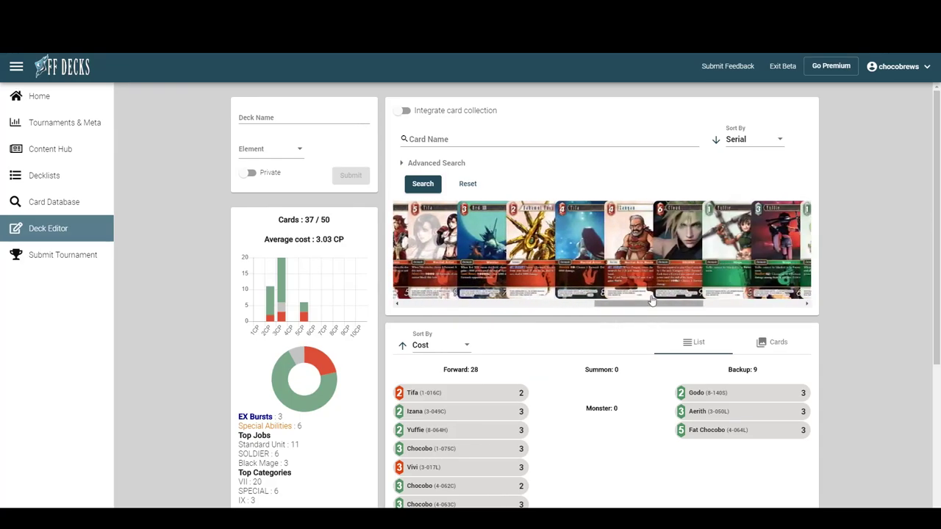
{"action": "triple_click", "coordinate": [632, 246]}
{"action": "scroll", "coordinate": [488, 294], "scroll_direction": "down", "scroll_amount": 3}
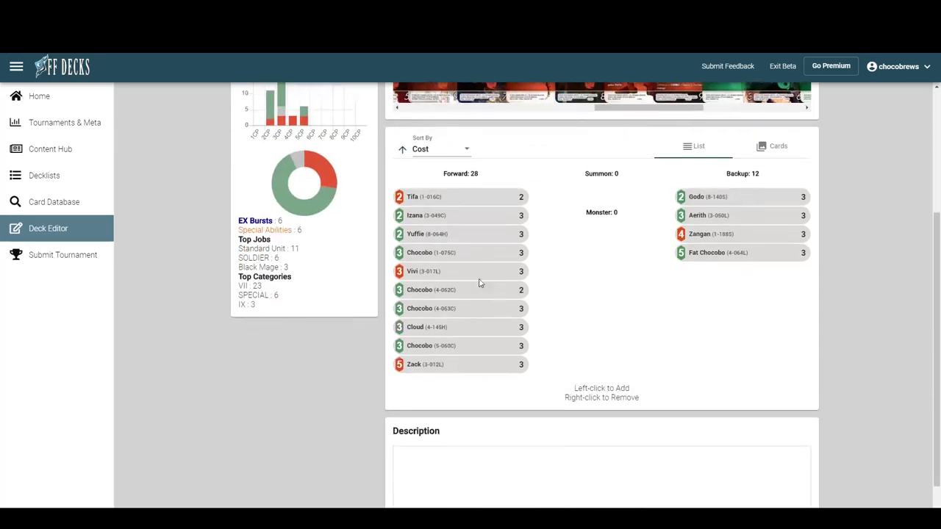
{"action": "scroll", "coordinate": [586, 225], "scroll_direction": "up", "scroll_amount": 3}
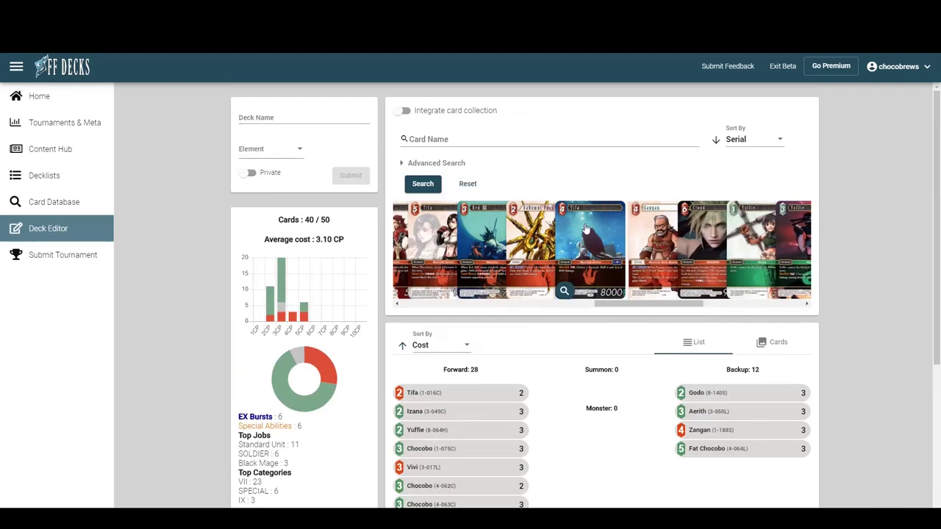
{"action": "left_click", "coordinate": [699, 430]}
Find Zell (6-012R) by name and add two copies to the deck
{"action": "left_click", "coordinate": [463, 164]}
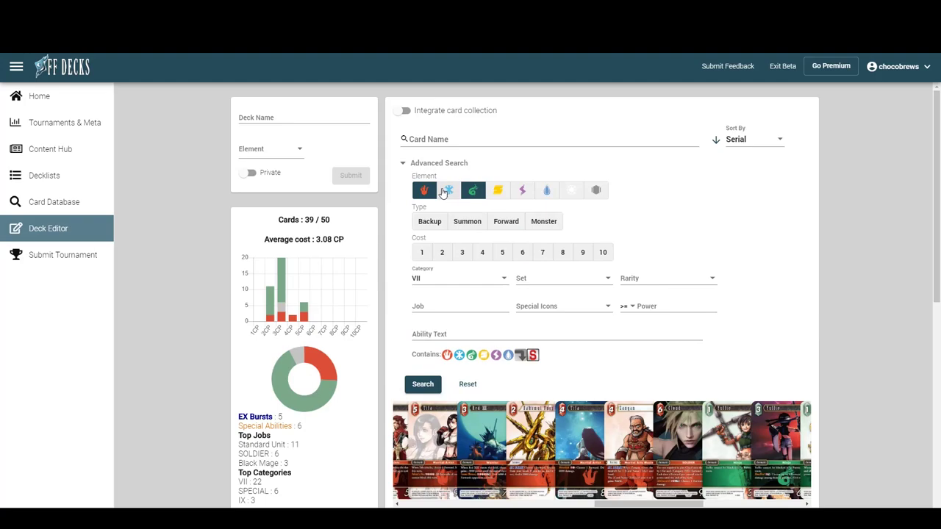
{"action": "left_click", "coordinate": [433, 142]}
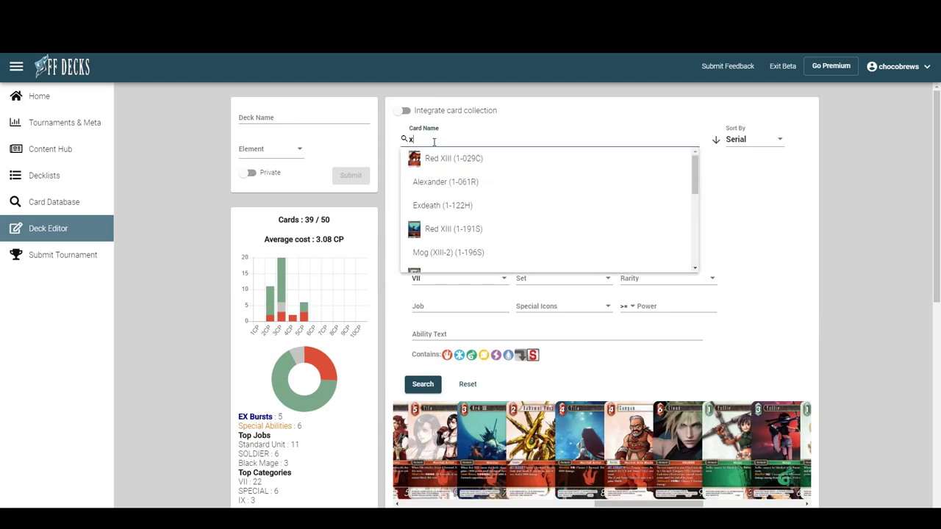
{"action": "type", "text": "zell"}
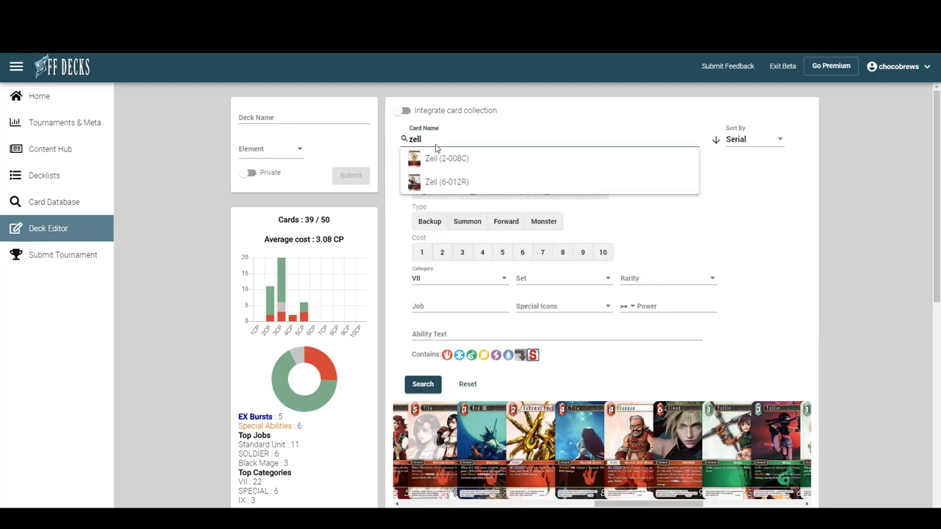
{"action": "left_click", "coordinate": [425, 186]}
{"action": "left_click", "coordinate": [430, 221]}
{"action": "scroll", "coordinate": [433, 294], "scroll_direction": "down", "scroll_amount": 5}
{"action": "scroll", "coordinate": [434, 294], "scroll_direction": "up", "scroll_amount": 5}
Find Selphie (6-013R) by name, add two copies and check the deck list
{"action": "left_click", "coordinate": [412, 139]}
{"action": "type", "text": "selp"}
{"action": "left_click", "coordinate": [433, 182]}
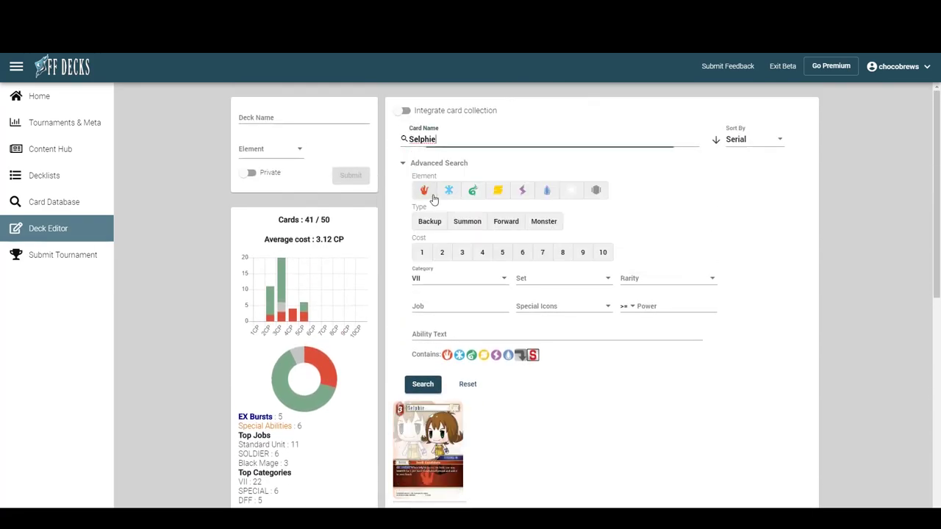
{"action": "left_click", "coordinate": [430, 441]}
{"action": "left_click", "coordinate": [430, 441]}
{"action": "scroll", "coordinate": [430, 193], "scroll_direction": "down", "scroll_amount": 3}
{"action": "scroll", "coordinate": [429, 192], "scroll_direction": "down", "scroll_amount": 3}
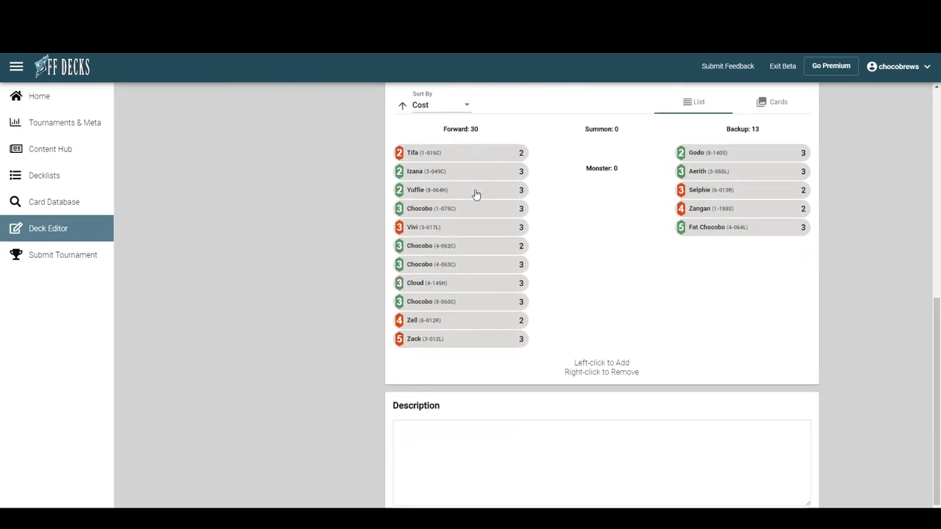
Find the summon Belias, the Gigas (2-019R) by name and add three copies to the deck
{"action": "scroll", "coordinate": [603, 184], "scroll_direction": "up", "scroll_amount": 6}
{"action": "left_click", "coordinate": [427, 139]}
{"action": "double_click", "coordinate": [423, 139]}
{"action": "type", "text": "belias"}
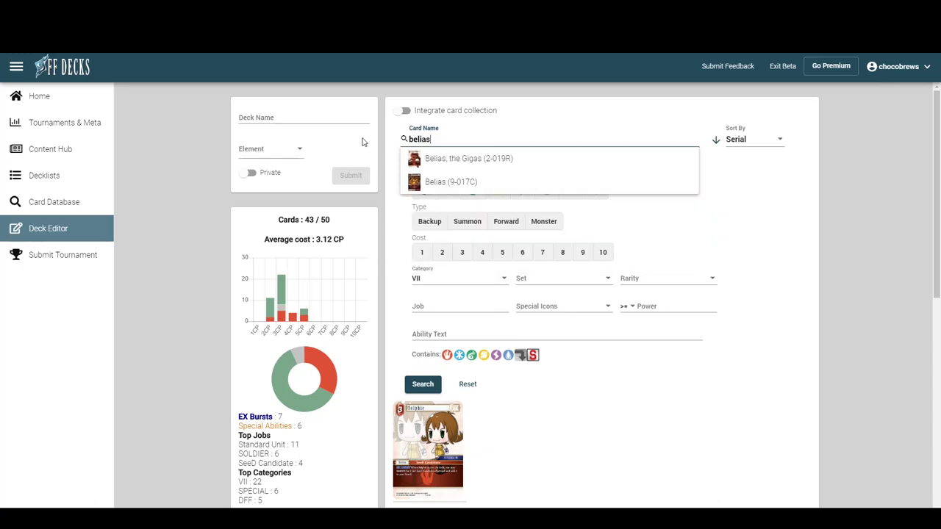
{"action": "left_click", "coordinate": [441, 158]}
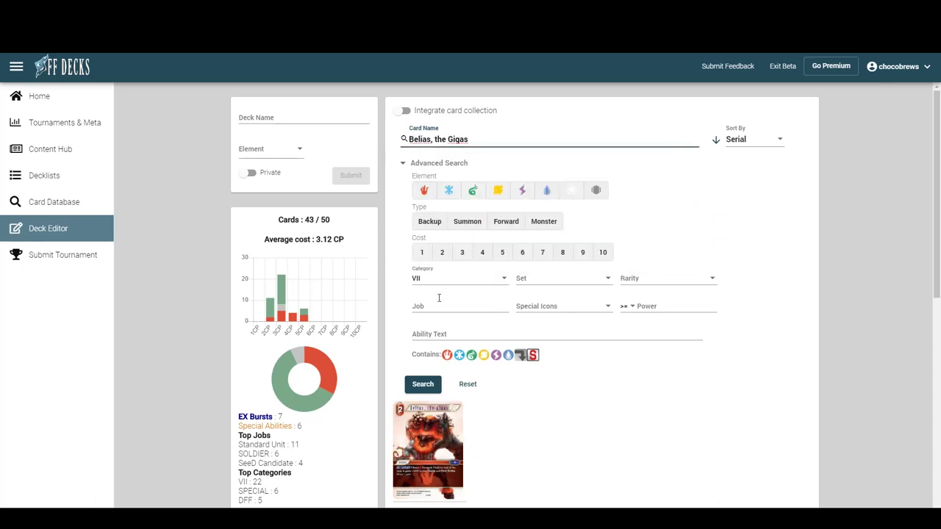
{"action": "left_click", "coordinate": [404, 163]}
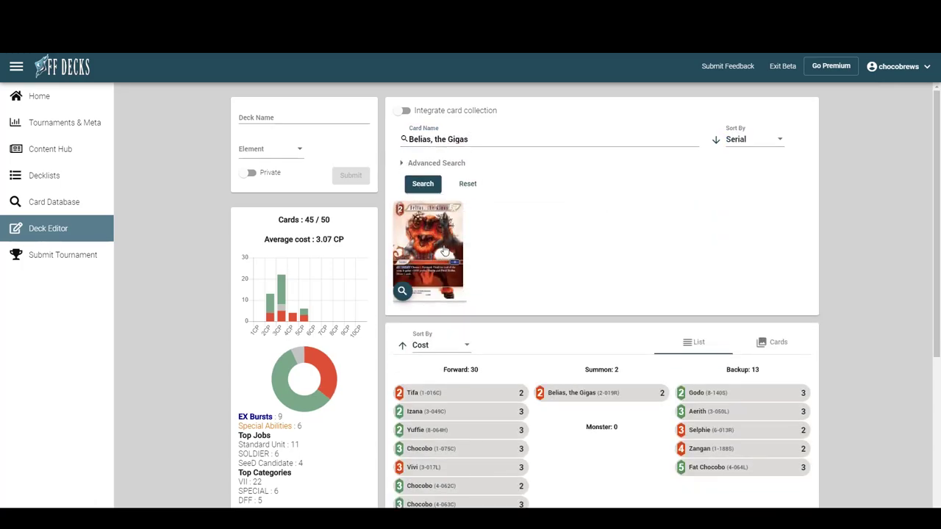
{"action": "left_click", "coordinate": [433, 139]}
{"action": "left_click", "coordinate": [401, 148]}
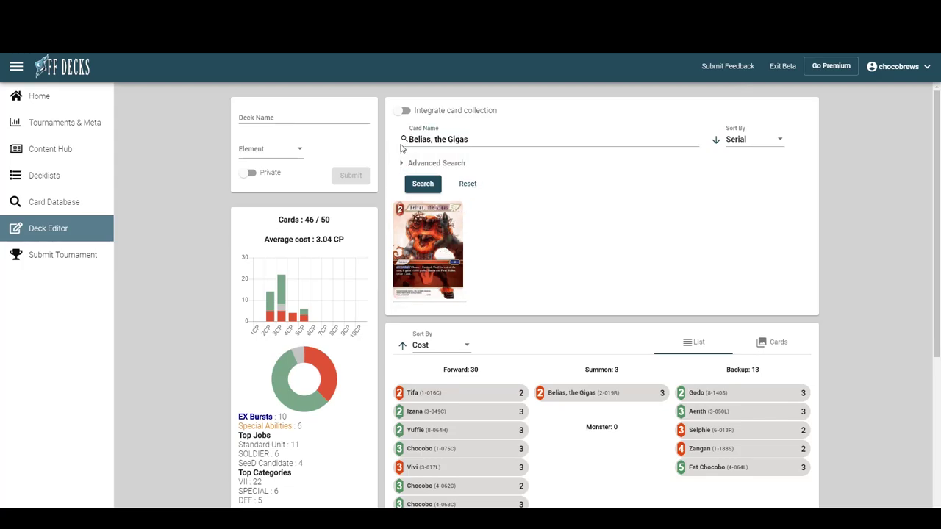
Reset the search filters, look up "sage", read the fire Sage (2-005C) and add three copies
{"action": "left_click", "coordinate": [435, 143]}
{"action": "type", "text": "sage"}
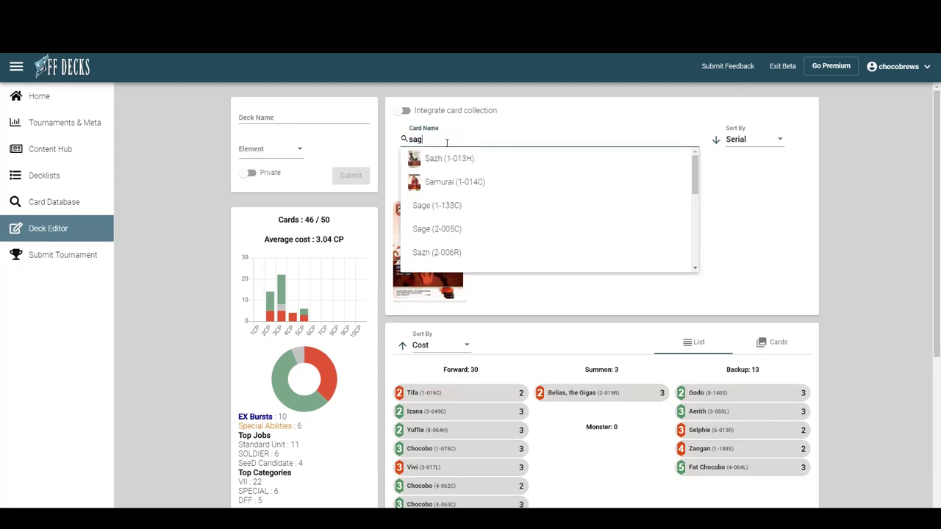
{"action": "left_click", "coordinate": [445, 163]}
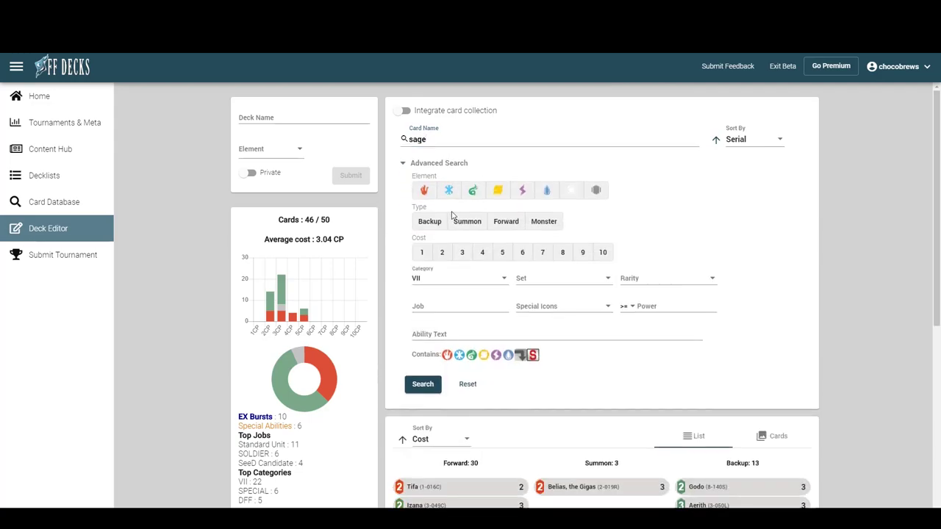
{"action": "left_click", "coordinate": [468, 384]}
{"action": "left_click", "coordinate": [419, 141]}
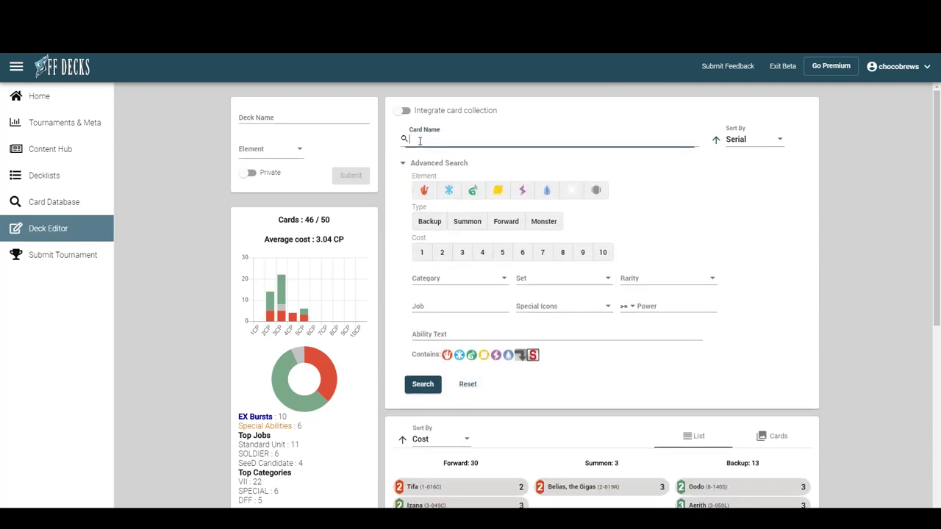
{"action": "type", "text": "sage"}
{"action": "key", "text": "Return"}
{"action": "left_click", "coordinate": [405, 163]}
{"action": "left_click", "coordinate": [577, 285]}
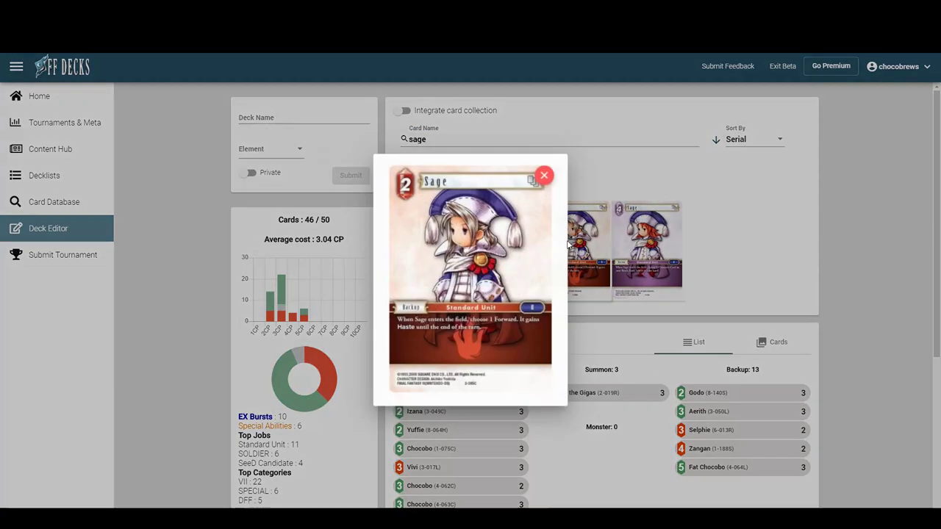
{"action": "left_click", "coordinate": [580, 230]}
Remove one copy of Belias, the Gigas and review the deck list for further cuts
{"action": "scroll", "coordinate": [581, 236], "scroll_direction": "down", "scroll_amount": 2}
{"action": "right_click", "coordinate": [585, 250]}
{"action": "scroll", "coordinate": [580, 327], "scroll_direction": "up", "scroll_amount": 1}
{"action": "scroll", "coordinate": [559, 221], "scroll_direction": "down", "scroll_amount": 2}
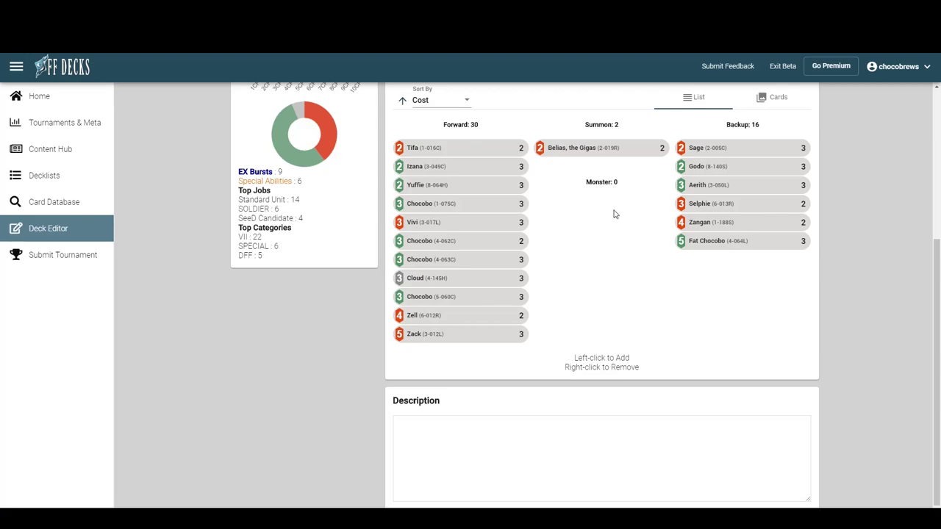
{"action": "scroll", "coordinate": [614, 213], "scroll_direction": "up", "scroll_amount": 3}
{"action": "scroll", "coordinate": [595, 235], "scroll_direction": "down", "scroll_amount": 2}
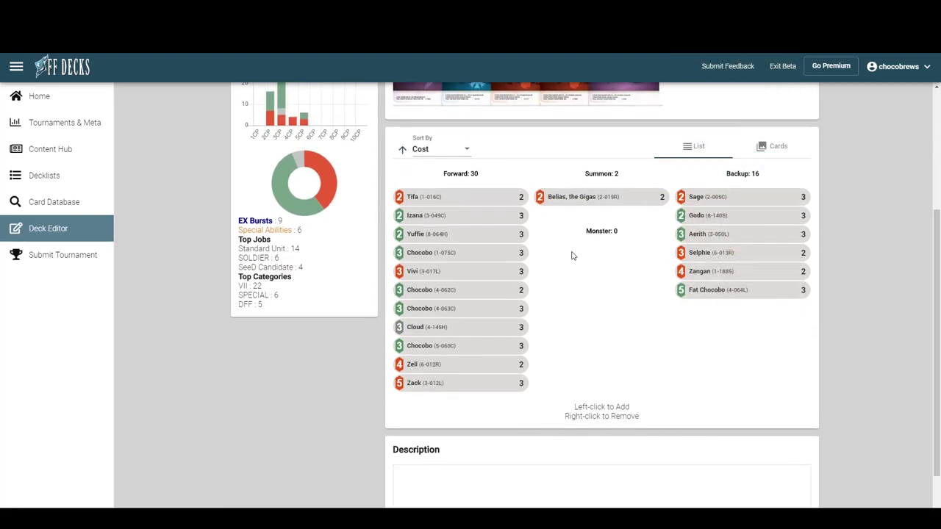
Remove one copy of Godo and both copies of Chocobo (4-062C) from the deck
{"action": "right_click", "coordinate": [790, 220]}
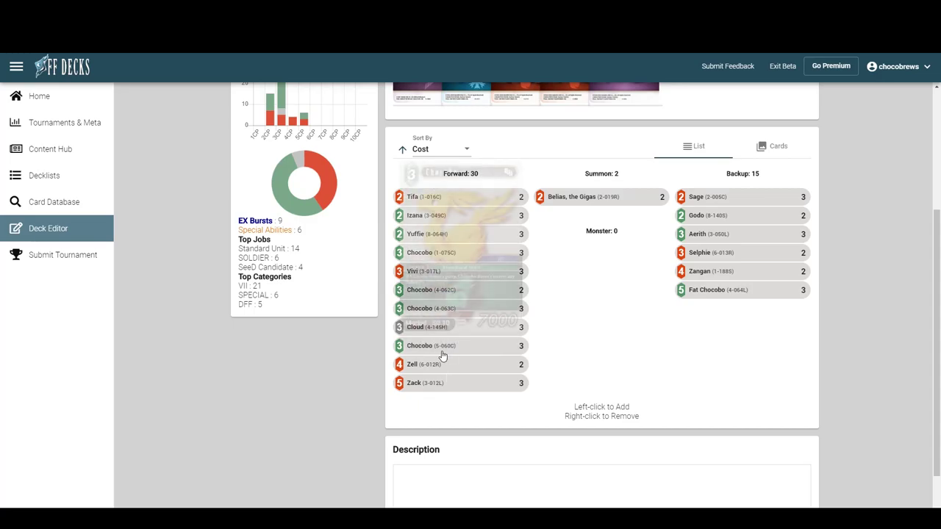
{"action": "right_click", "coordinate": [494, 297]}
{"action": "right_click", "coordinate": [495, 297]}
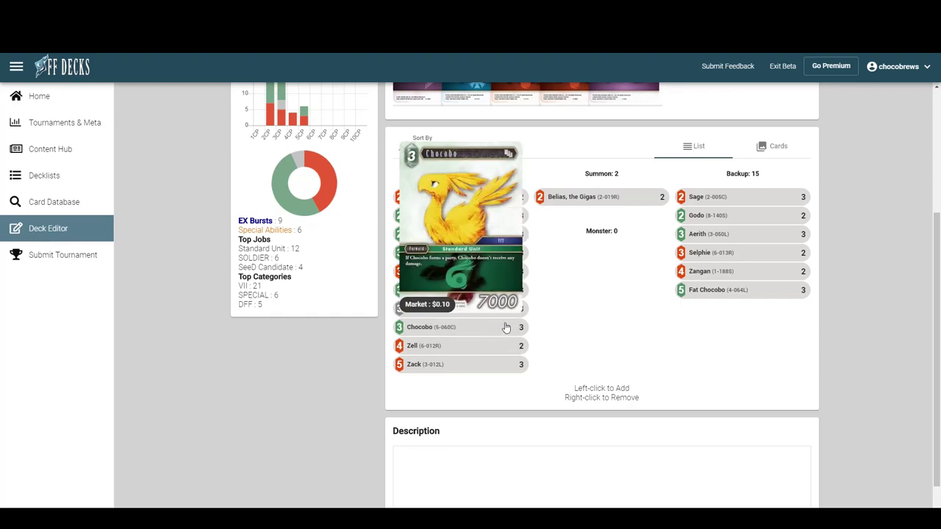
{"action": "scroll", "coordinate": [560, 296], "scroll_direction": "up", "scroll_amount": 3}
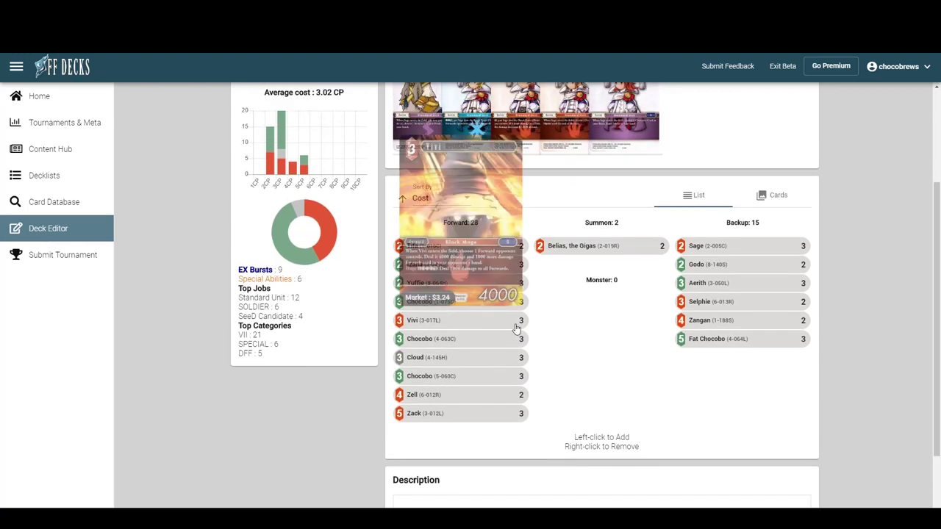
Find Phoenix (5-019L) by name and add three copies to the deck
{"action": "left_click", "coordinate": [473, 140]}
{"action": "left_click_drag", "start_coordinate": [473, 140], "coordinate": [367, 146]}
{"action": "type", "text": "phoenix"}
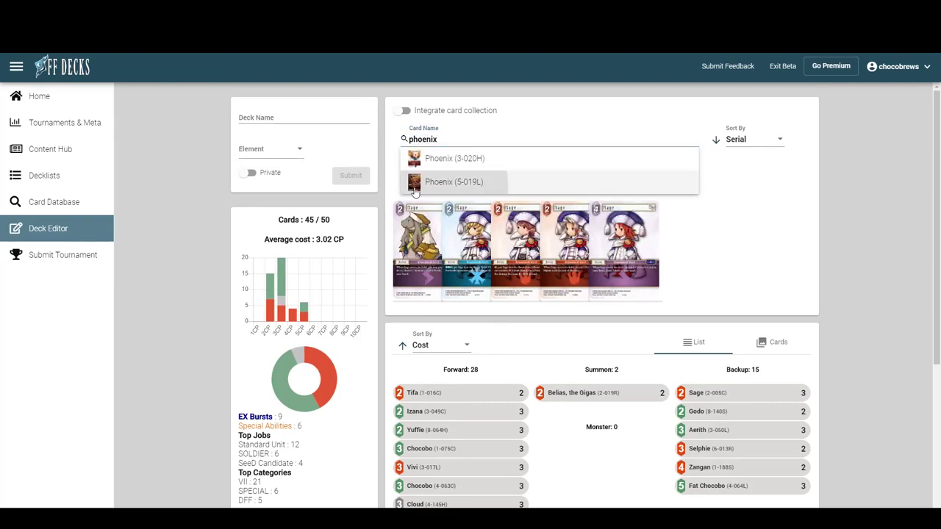
{"action": "left_click", "coordinate": [444, 182]}
{"action": "double_click", "coordinate": [416, 224]}
{"action": "left_click", "coordinate": [415, 224]}
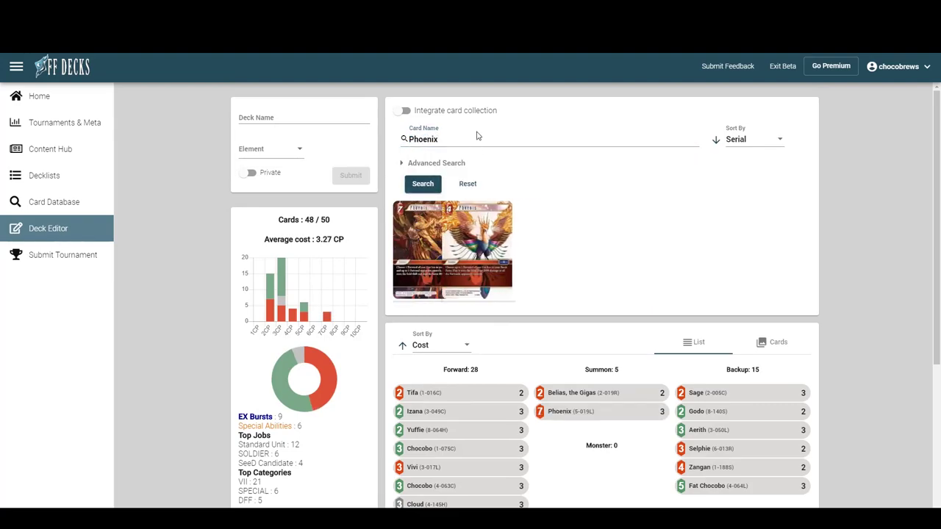
Find Diabolos (5-062L) by name, add two copies and review the complete deck list
{"action": "left_click_drag", "start_coordinate": [467, 140], "coordinate": [369, 152]}
{"action": "type", "text": "diabol"}
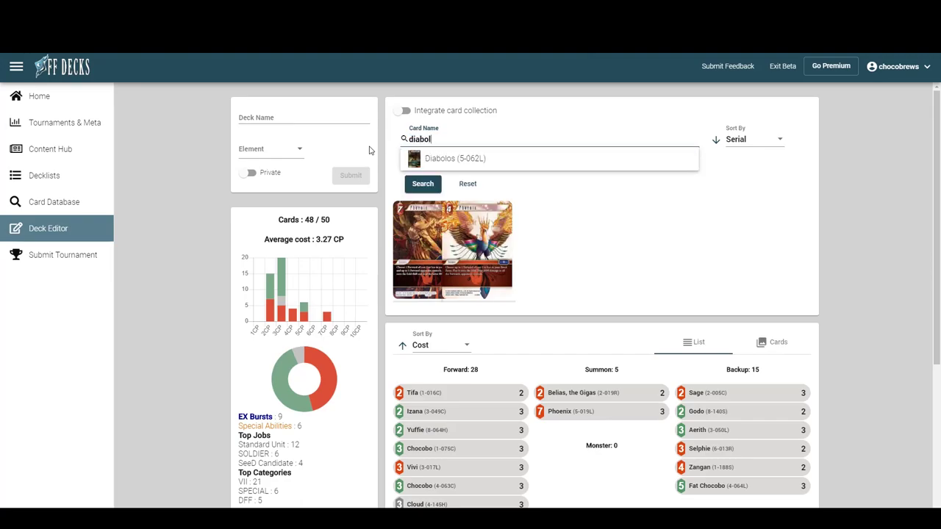
{"action": "key", "text": "Return"}
{"action": "double_click", "coordinate": [429, 230]}
{"action": "scroll", "coordinate": [587, 306], "scroll_direction": "down", "scroll_amount": 2}
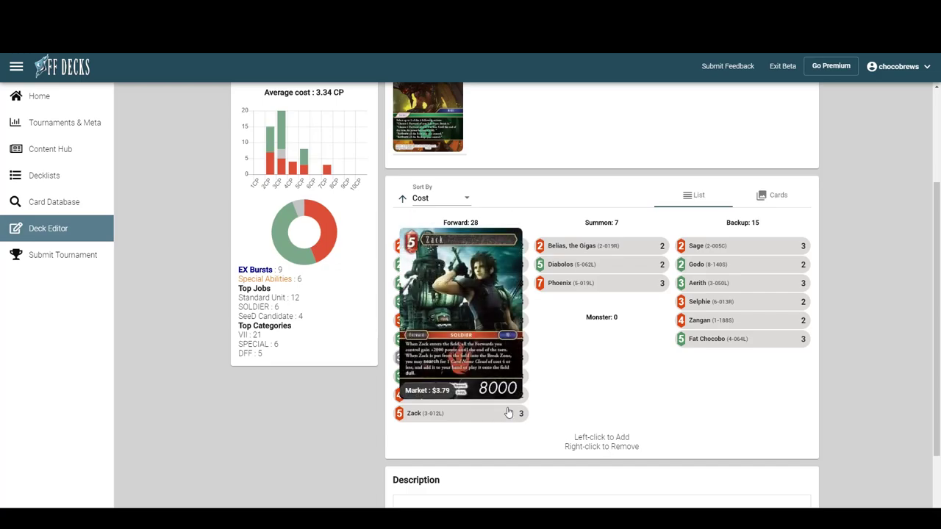
Find Lyse (8-139S) by name, add two copies to the deck and review the list for cuts
{"action": "scroll", "coordinate": [573, 397], "scroll_direction": "up", "scroll_amount": 1}
{"action": "scroll", "coordinate": [572, 404], "scroll_direction": "down", "scroll_amount": 2}
{"action": "mouse_move", "coordinate": [494, 371]}
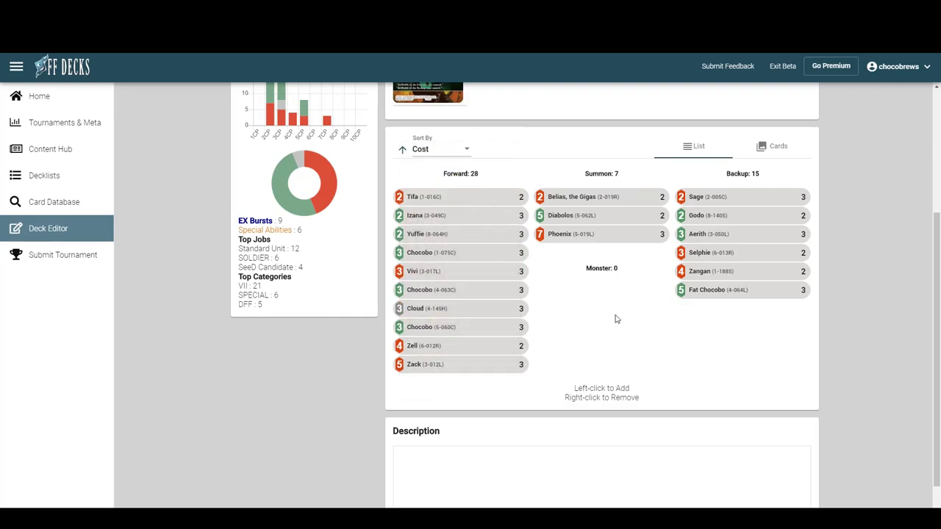
{"action": "scroll", "coordinate": [616, 319], "scroll_direction": "up", "scroll_amount": 3}
{"action": "left_click", "coordinate": [475, 139]}
{"action": "left_click_drag", "start_coordinate": [474, 139], "coordinate": [352, 140]}
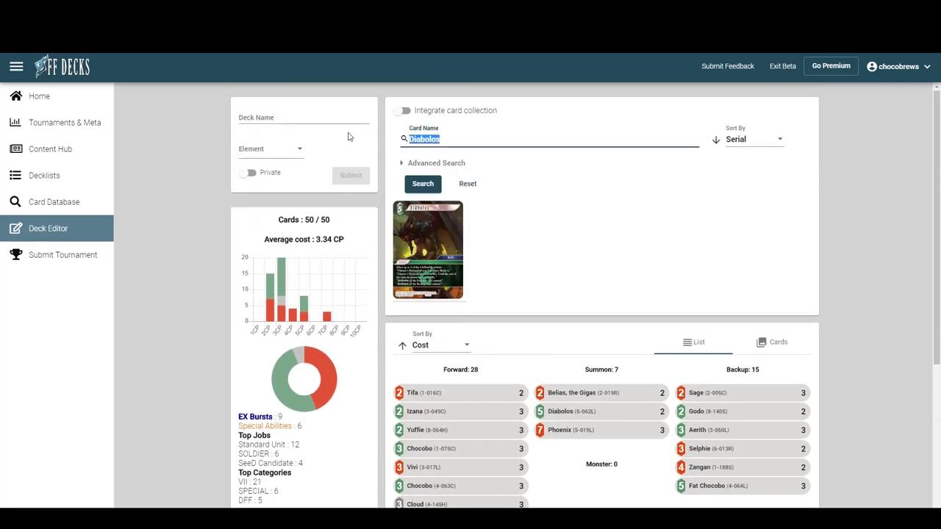
{"action": "type", "text": "lysa"}
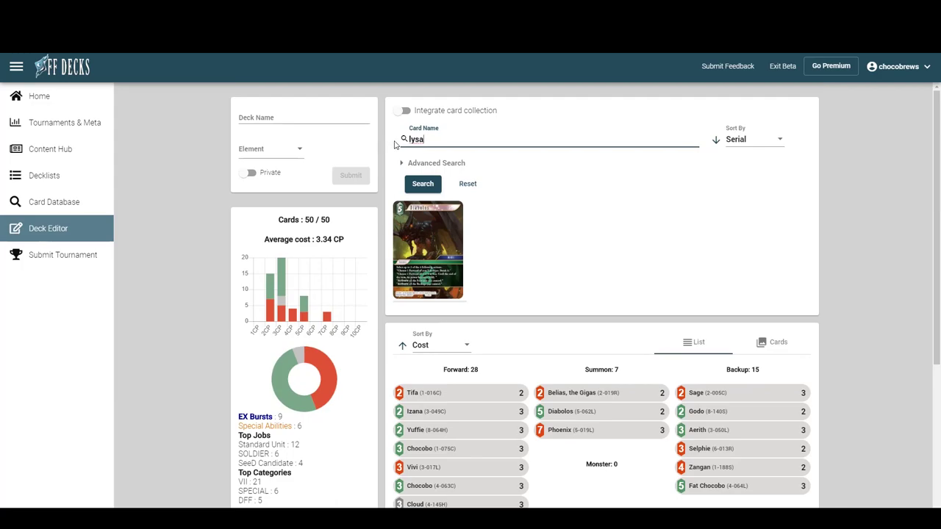
{"action": "type", "text": "w"}
{"action": "key", "text": "BackSpace"}
{"action": "type", "text": "e"}
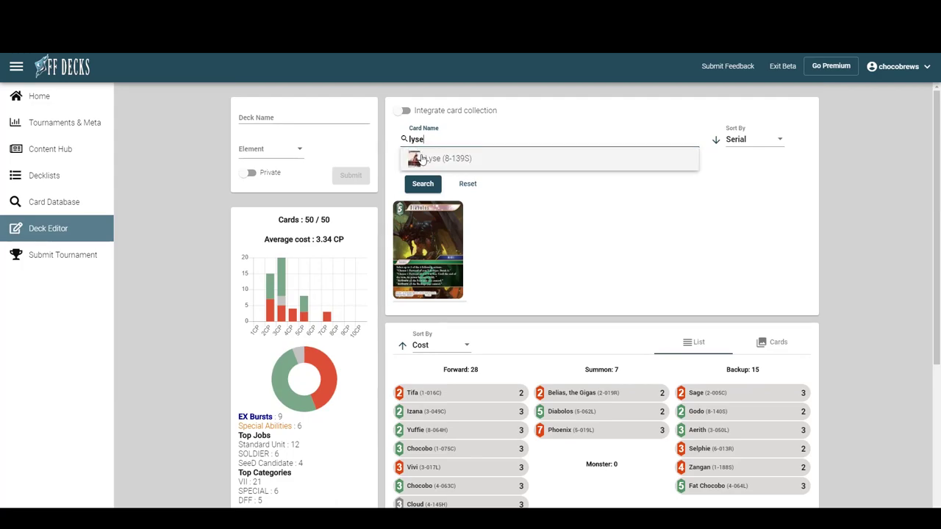
{"action": "left_click", "coordinate": [430, 168]}
{"action": "left_click", "coordinate": [401, 283]}
{"action": "left_click", "coordinate": [400, 283]}
{"action": "scroll", "coordinate": [527, 235], "scroll_direction": "down", "scroll_amount": 3}
{"action": "scroll", "coordinate": [527, 235], "scroll_direction": "up", "scroll_amount": 3}
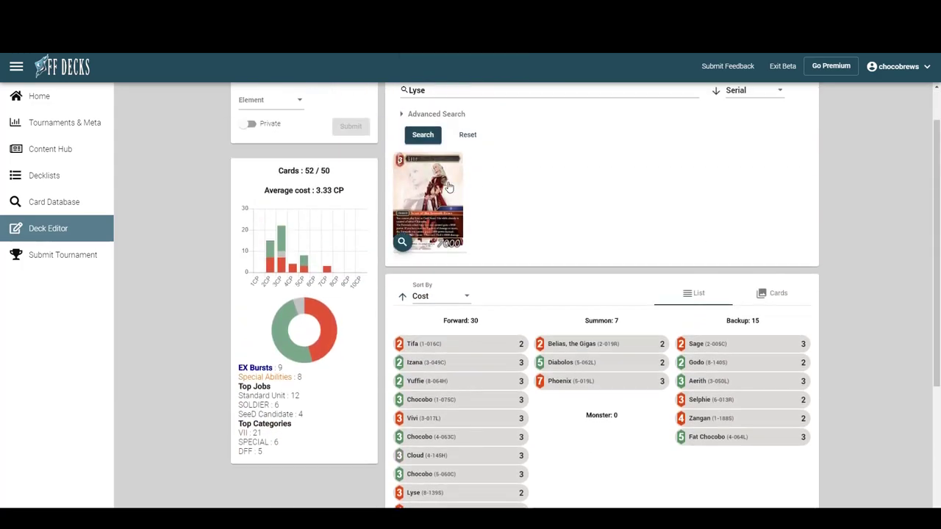
{"action": "scroll", "coordinate": [427, 177], "scroll_direction": "down", "scroll_amount": 3}
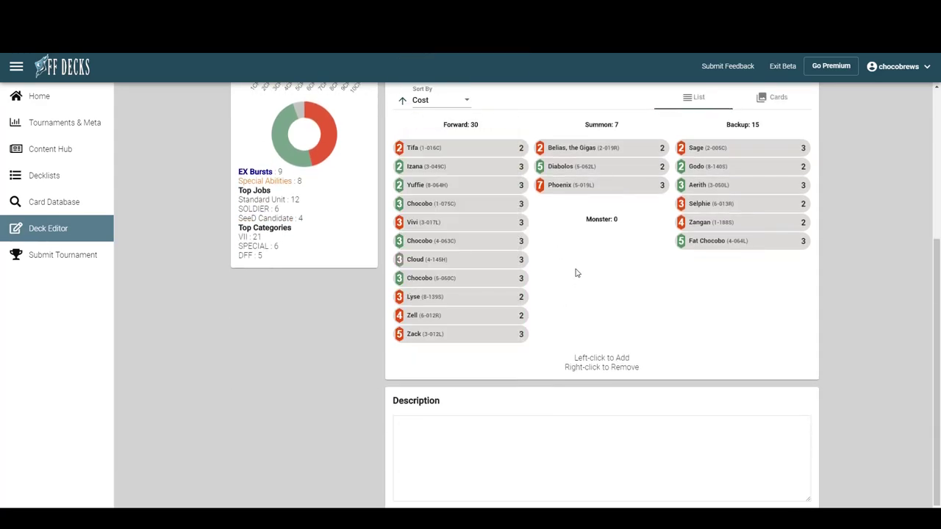
{"action": "scroll", "coordinate": [573, 272], "scroll_direction": "up", "scroll_amount": 3}
Find Maria (1-083H) by name, add one copy and remove one copy of Fat Chocobo (4-064L)
{"action": "left_click_drag", "start_coordinate": [441, 97], "coordinate": [397, 92]}
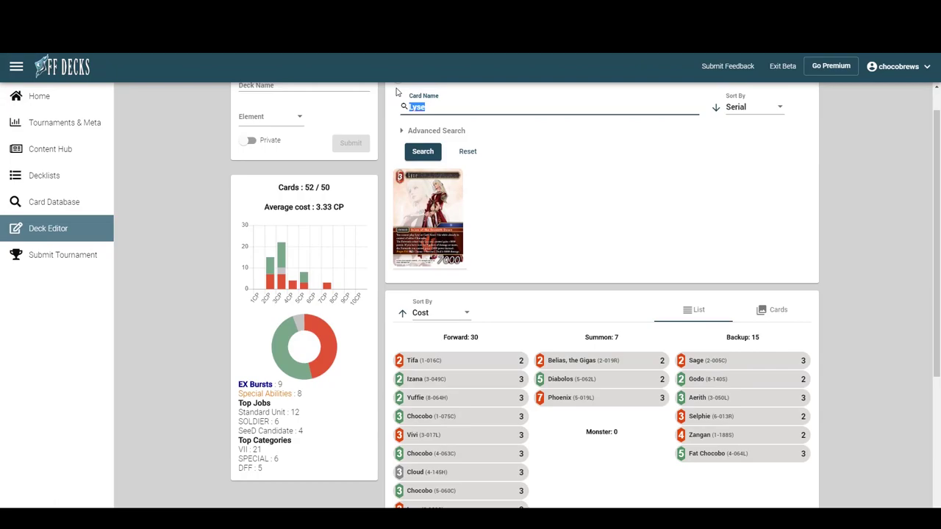
{"action": "type", "text": "maris"}
{"action": "left_click", "coordinate": [441, 122]}
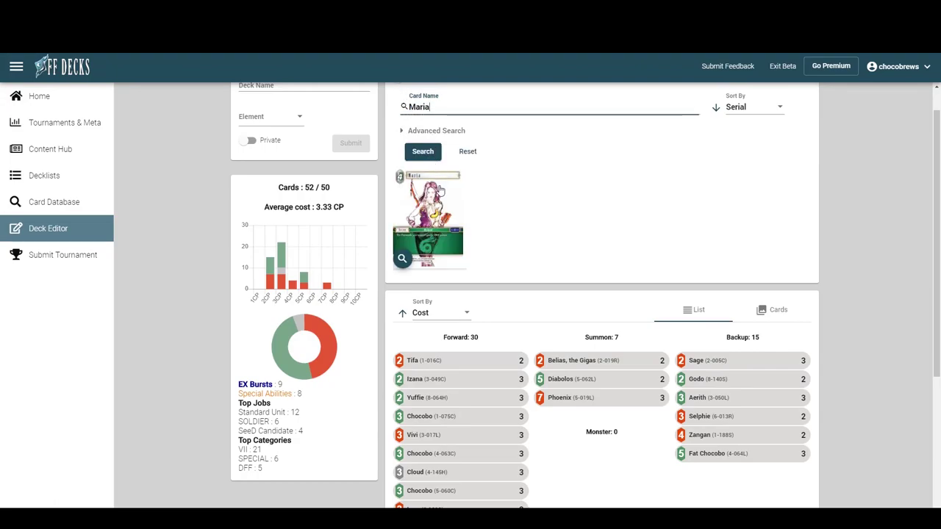
{"action": "left_click", "coordinate": [428, 213]}
{"action": "scroll", "coordinate": [677, 308], "scroll_direction": "down", "scroll_amount": 3}
{"action": "right_click", "coordinate": [706, 276]}
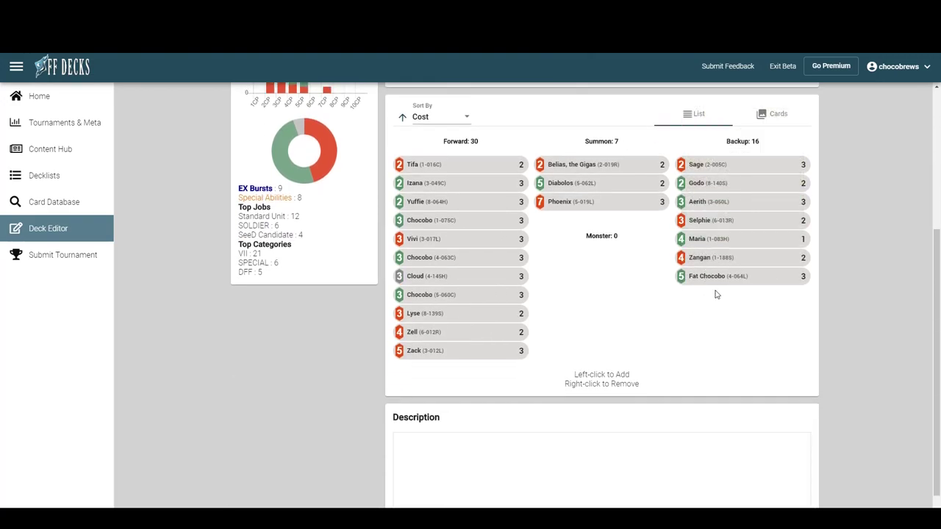
Remove one copy of Selphie (6-013R) and one copy of Zell (6-012R) from the deck
{"action": "mouse_move", "coordinate": [470, 200]}
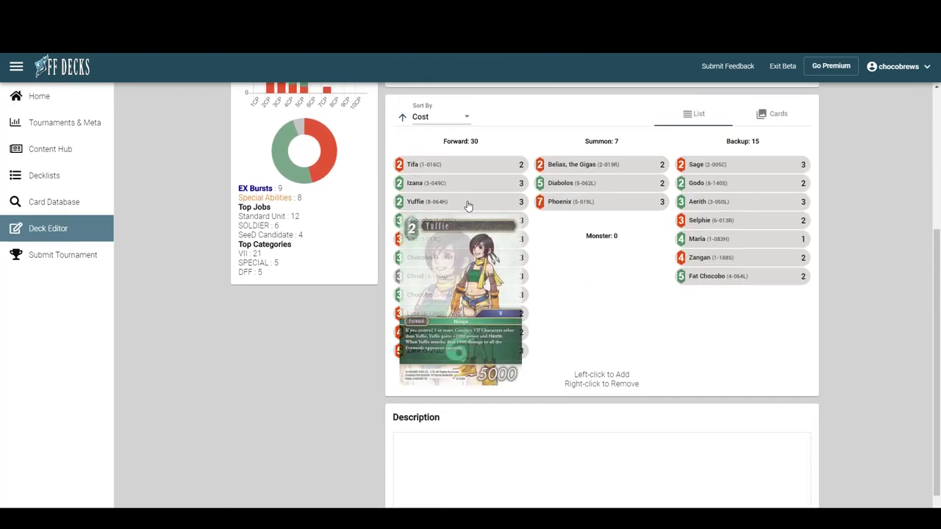
{"action": "scroll", "coordinate": [672, 262], "scroll_direction": "up", "scroll_amount": 2}
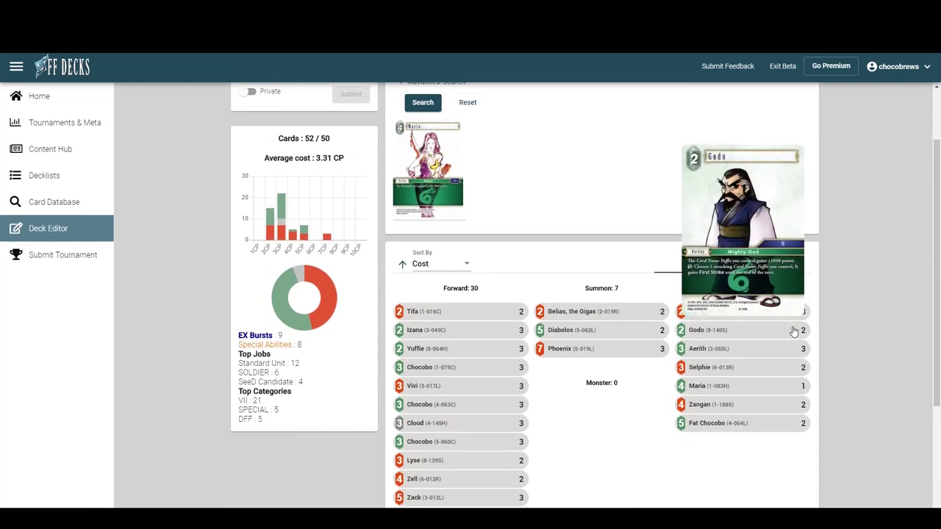
{"action": "right_click", "coordinate": [792, 367]}
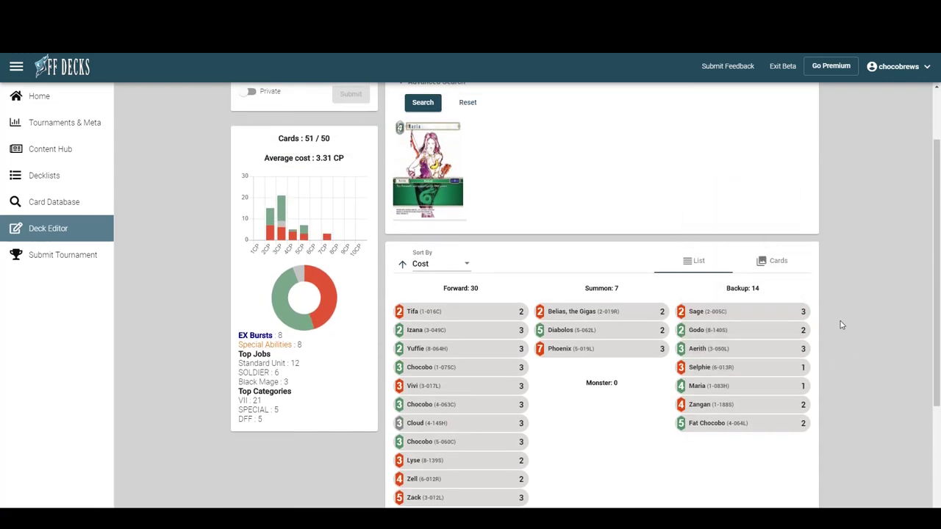
{"action": "scroll", "coordinate": [750, 345], "scroll_direction": "down", "scroll_amount": 2}
{"action": "scroll", "coordinate": [636, 294], "scroll_direction": "up", "scroll_amount": 3}
{"action": "scroll", "coordinate": [577, 351], "scroll_direction": "down", "scroll_amount": 3}
{"action": "scroll", "coordinate": [572, 345], "scroll_direction": "up", "scroll_amount": 1}
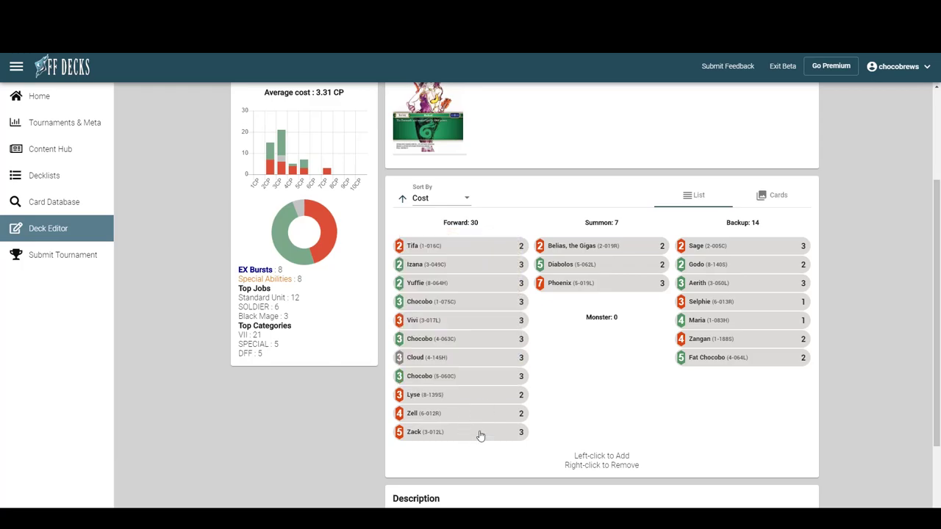
{"action": "right_click", "coordinate": [468, 415]}
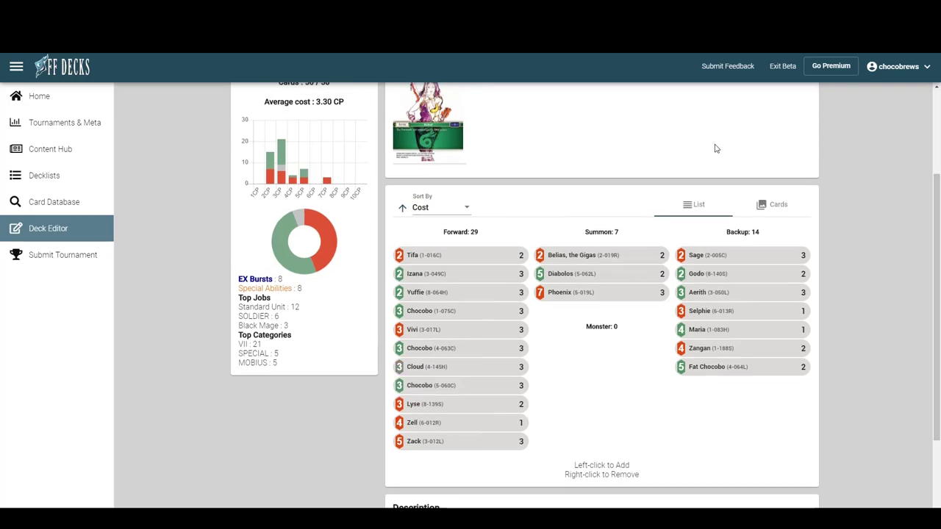
{"action": "scroll", "coordinate": [717, 148], "scroll_direction": "up", "scroll_amount": 2}
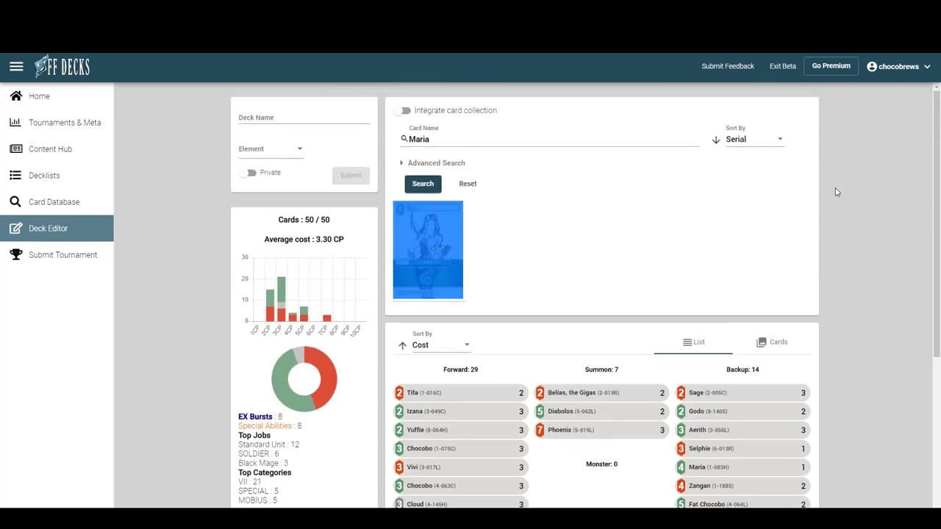
{"action": "scroll", "coordinate": [838, 189], "scroll_direction": "down", "scroll_amount": 1}
{"action": "double_click", "coordinate": [436, 91]}
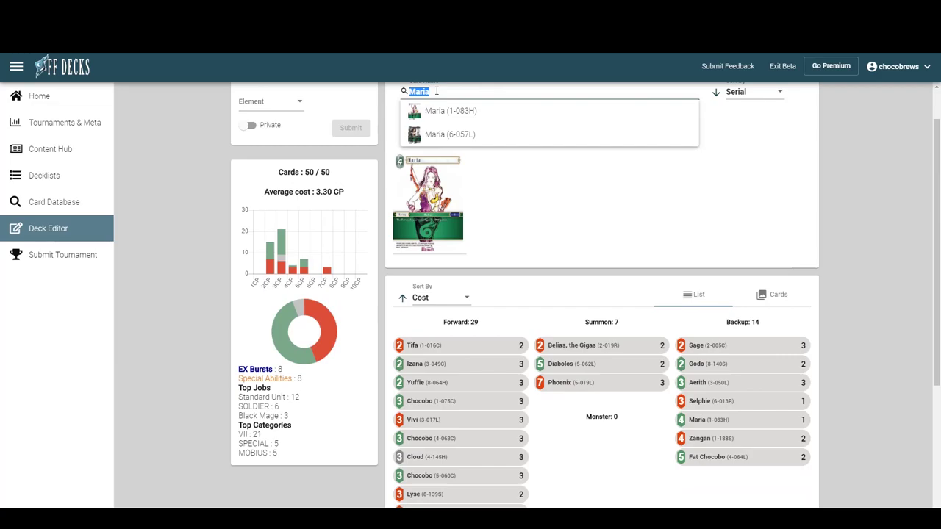
{"action": "key", "text": "BackSpace"}
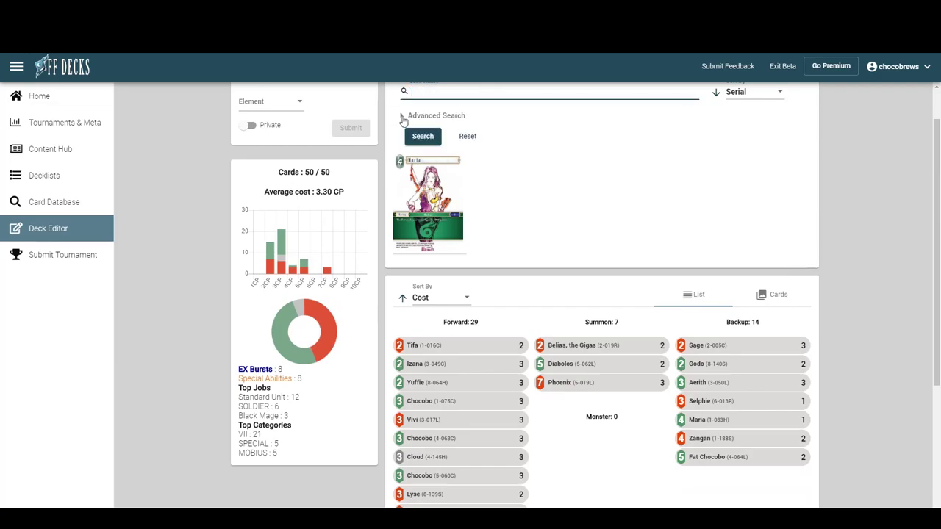
{"action": "left_click", "coordinate": [402, 117]}
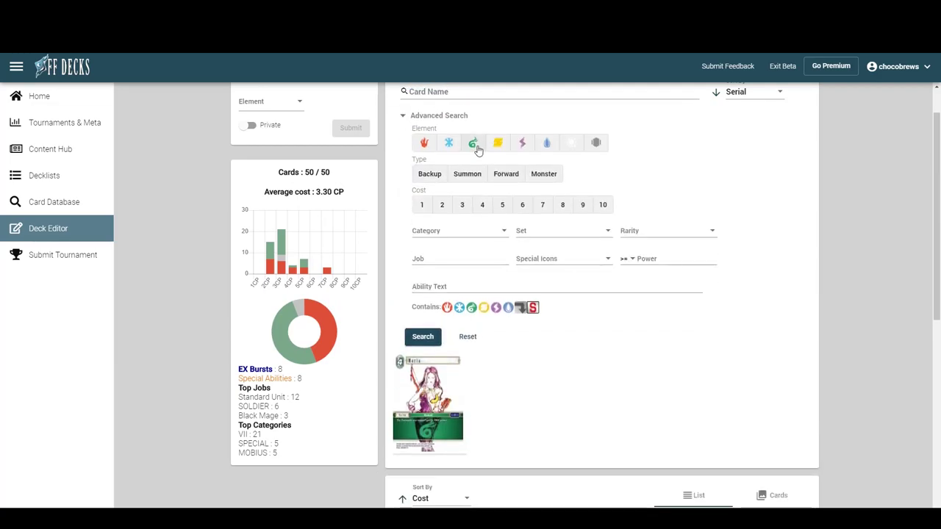
{"action": "scroll", "coordinate": [357, 193], "scroll_direction": "up", "scroll_amount": 2}
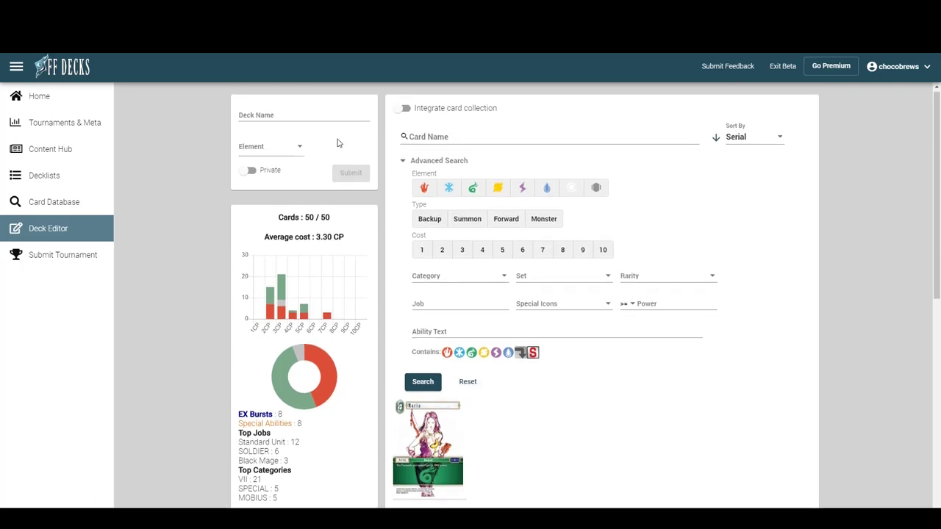
Reload the deck editor to start an empty deck and make the deck private
{"action": "key", "text": "F5"}
{"action": "left_click", "coordinate": [512, 82]}
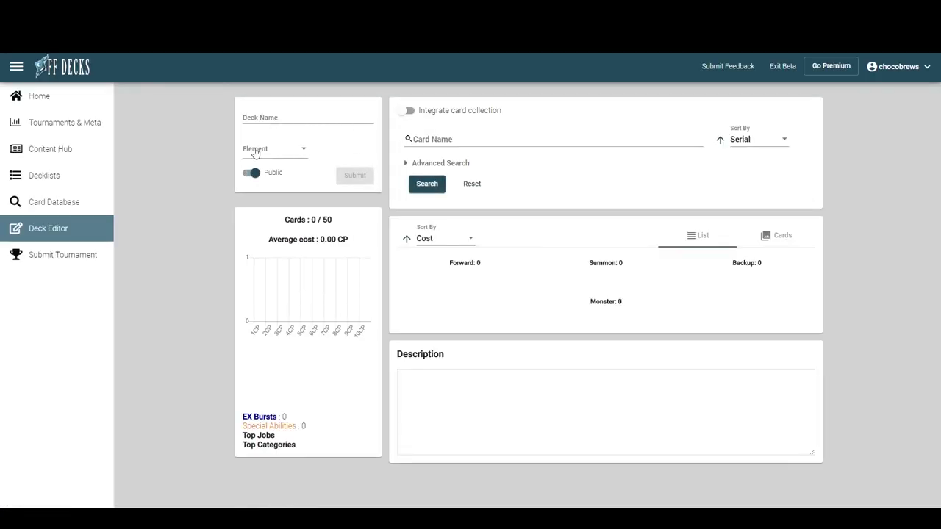
{"action": "left_click", "coordinate": [252, 173]}
Search the cards with the fire and wind elements selected and look through the results
{"action": "left_click", "coordinate": [451, 163]}
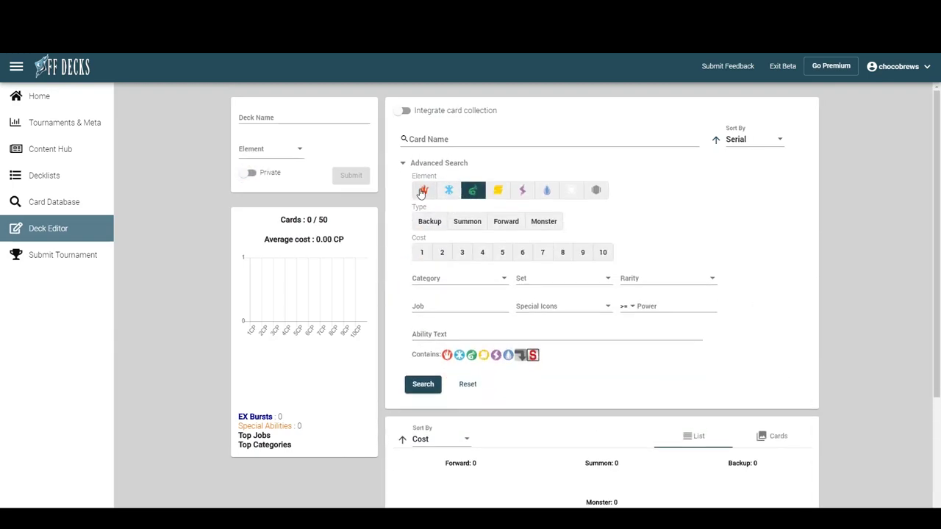
{"action": "left_click", "coordinate": [426, 192]}
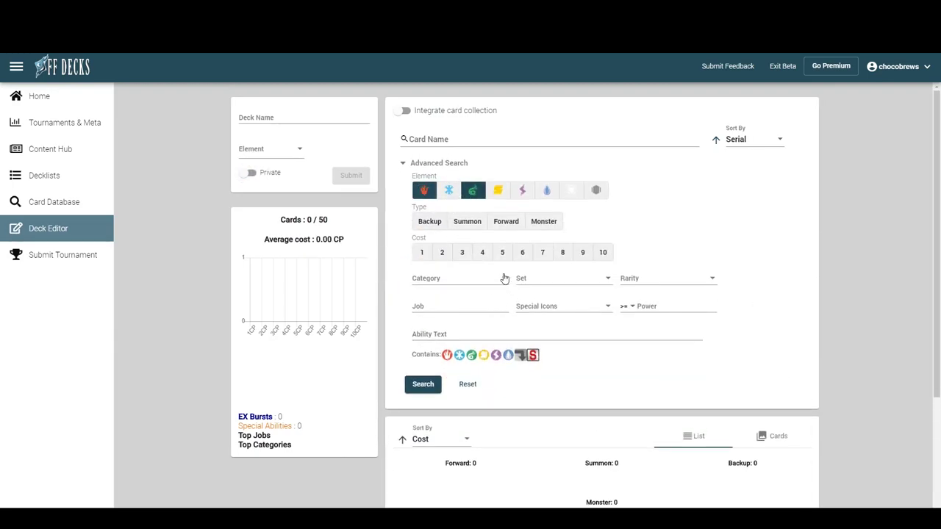
{"action": "scroll", "coordinate": [451, 323], "scroll_direction": "down", "scroll_amount": 2}
{"action": "left_click", "coordinate": [421, 238]}
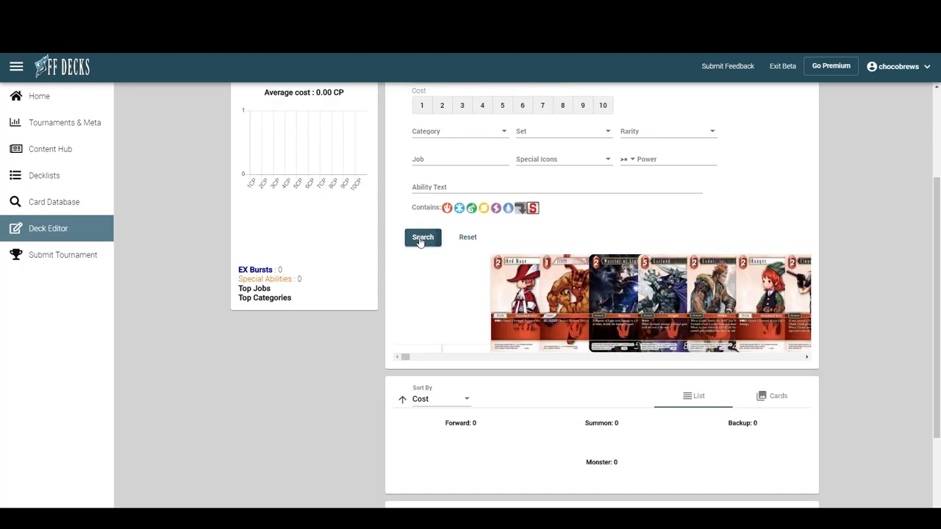
{"action": "scroll", "coordinate": [408, 294], "scroll_direction": "down", "scroll_amount": 1}
{"action": "left_click_drag", "start_coordinate": [410, 308], "coordinate": [511, 294]}
Narrow the fire and wind card search to Category IV and collapse the advanced search options
{"action": "scroll", "coordinate": [500, 280], "scroll_direction": "up", "scroll_amount": 4}
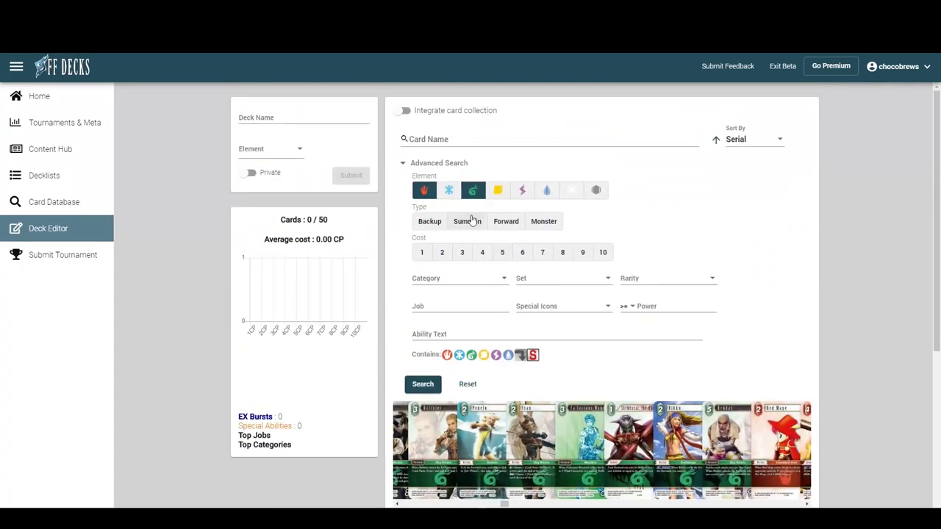
{"action": "scroll", "coordinate": [460, 211], "scroll_direction": "down", "scroll_amount": 1}
{"action": "scroll", "coordinate": [452, 140], "scroll_direction": "up", "scroll_amount": 1}
{"action": "left_click", "coordinate": [466, 279]}
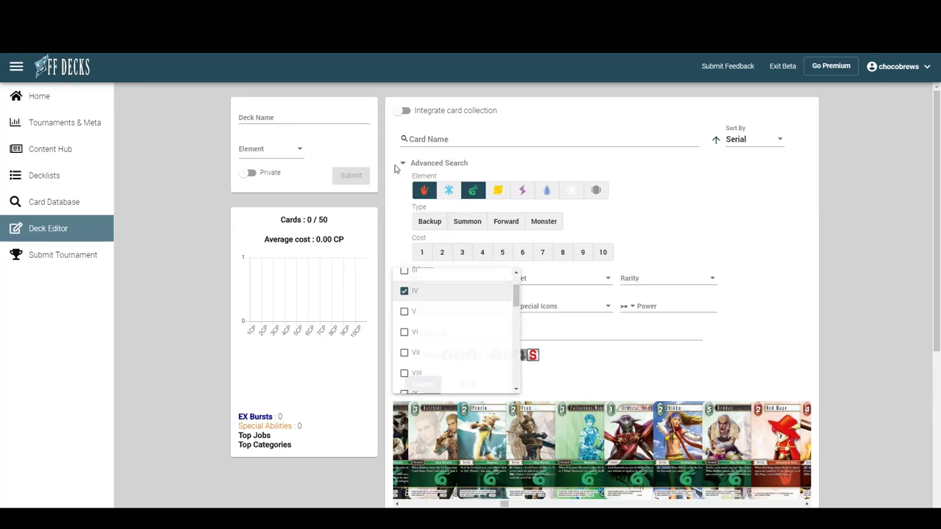
{"action": "left_click", "coordinate": [403, 162]}
{"action": "left_click", "coordinate": [405, 162]}
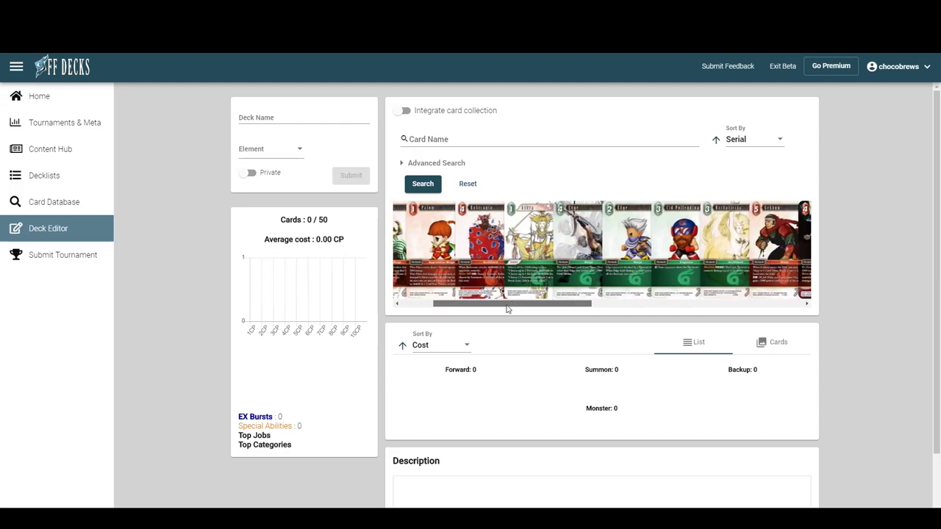
Browse the Category IV cards and add three copies each of The Magus Sisters (9-056H) and Edge (9-045H)
{"action": "scroll", "coordinate": [647, 296], "scroll_direction": "right", "scroll_amount": 1}
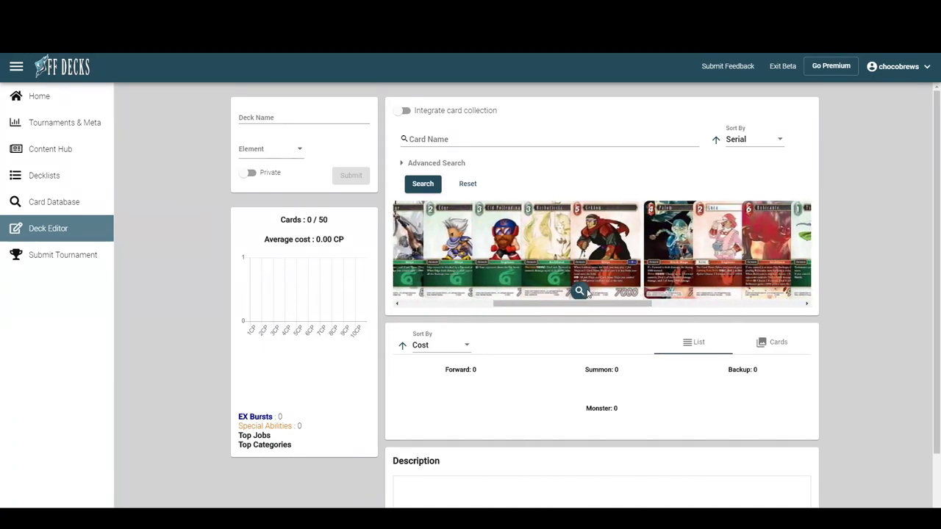
{"action": "left_click", "coordinate": [581, 292]}
{"action": "left_click", "coordinate": [553, 176]}
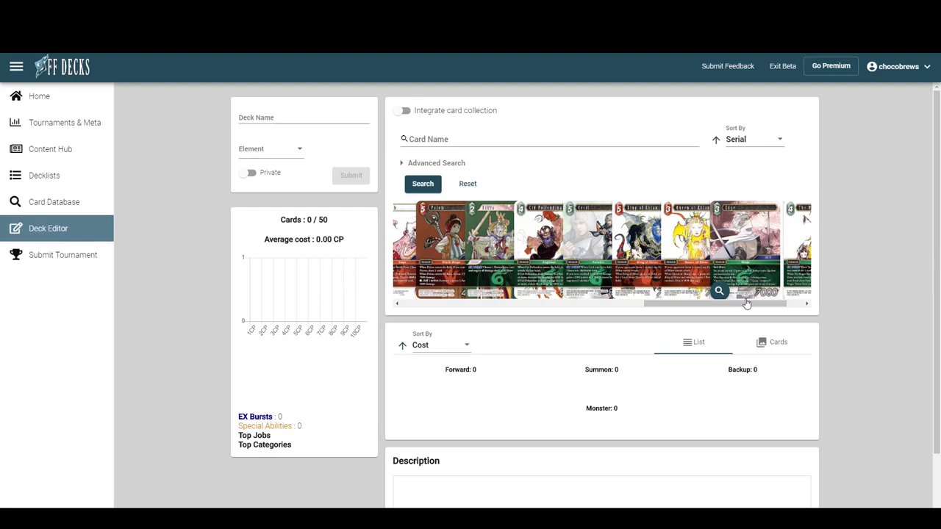
{"action": "triple_click", "coordinate": [767, 262]}
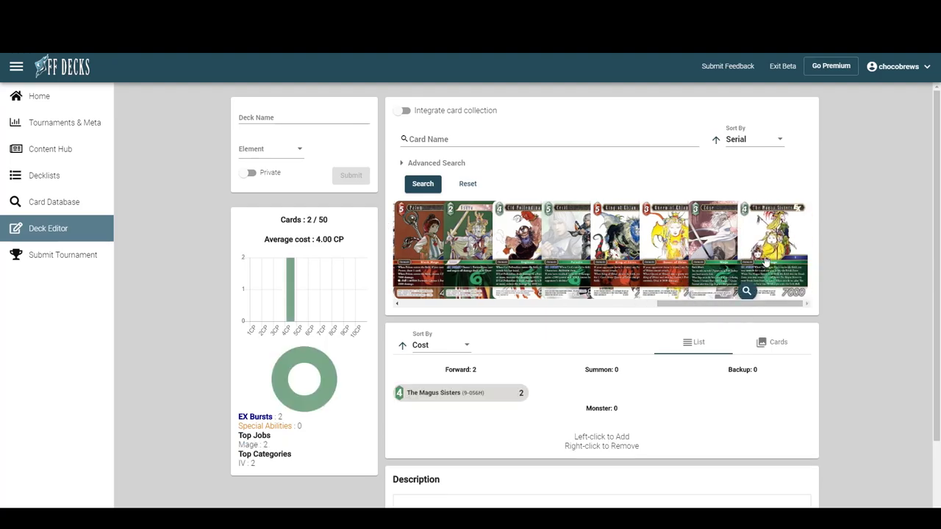
{"action": "triple_click", "coordinate": [724, 247]}
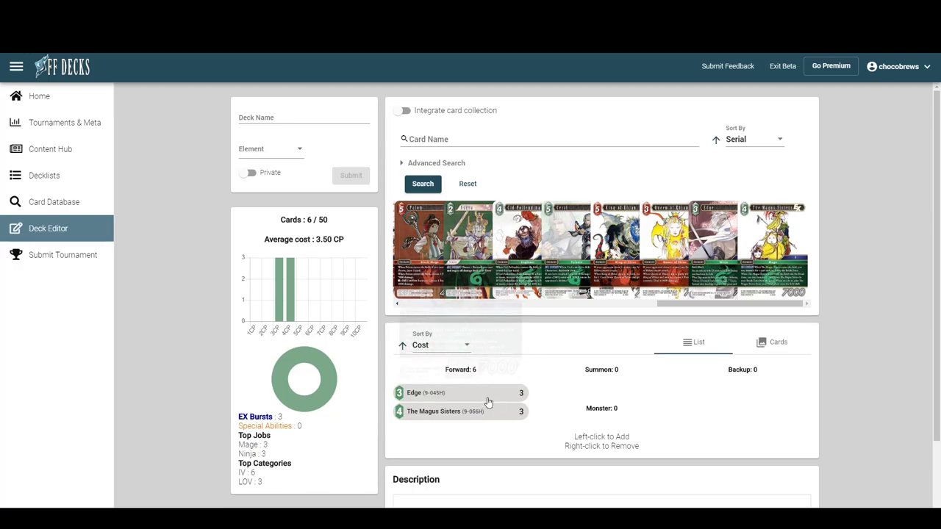
Add three copies of Barbariccia (3-066R) from the search results and review the deck list
{"action": "left_click_drag", "start_coordinate": [689, 303], "coordinate": [434, 324]}
{"action": "triple_click", "coordinate": [659, 265]}
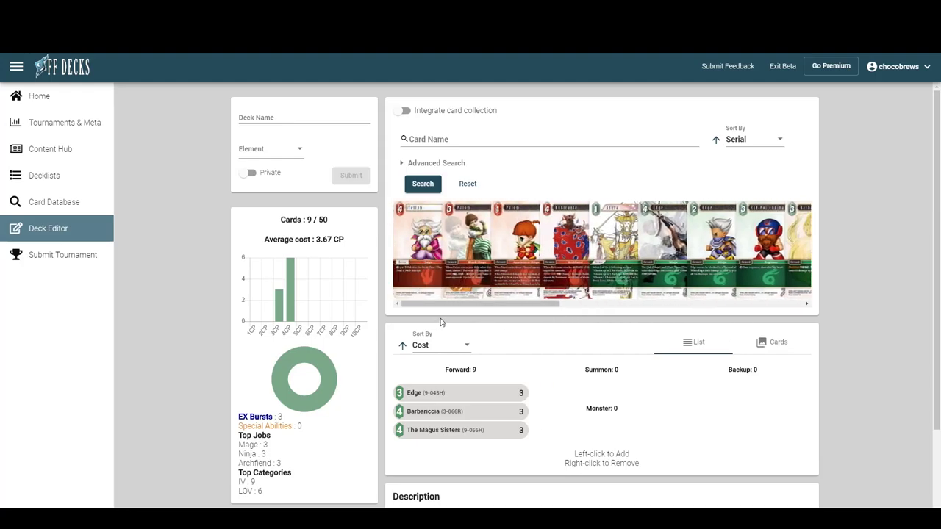
{"action": "scroll", "coordinate": [438, 338], "scroll_direction": "down", "scroll_amount": 2}
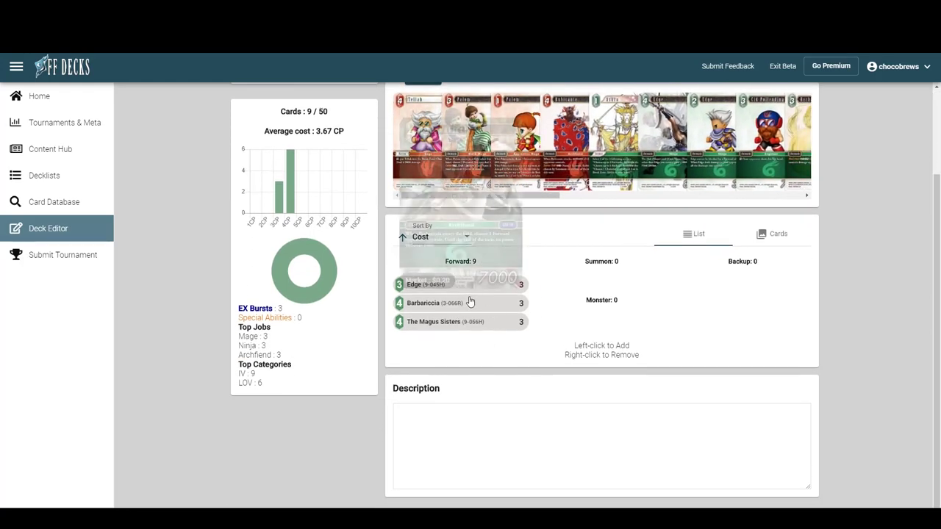
{"action": "scroll", "coordinate": [574, 261], "scroll_direction": "up", "scroll_amount": 2}
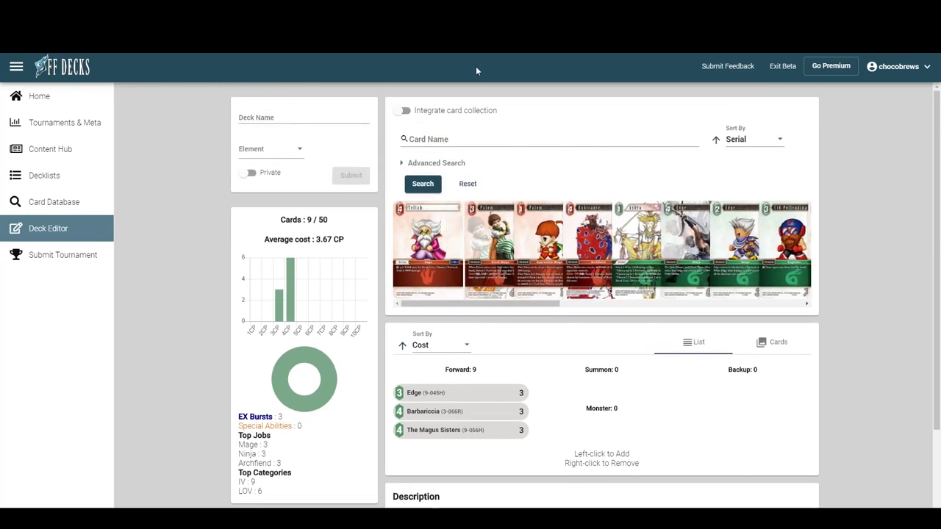
Open the saved Fire/Wind Request deck from the account's own decks and review its card list
{"action": "left_click", "coordinate": [897, 66]}
{"action": "left_click", "coordinate": [873, 115]}
{"action": "left_click", "coordinate": [510, 92]}
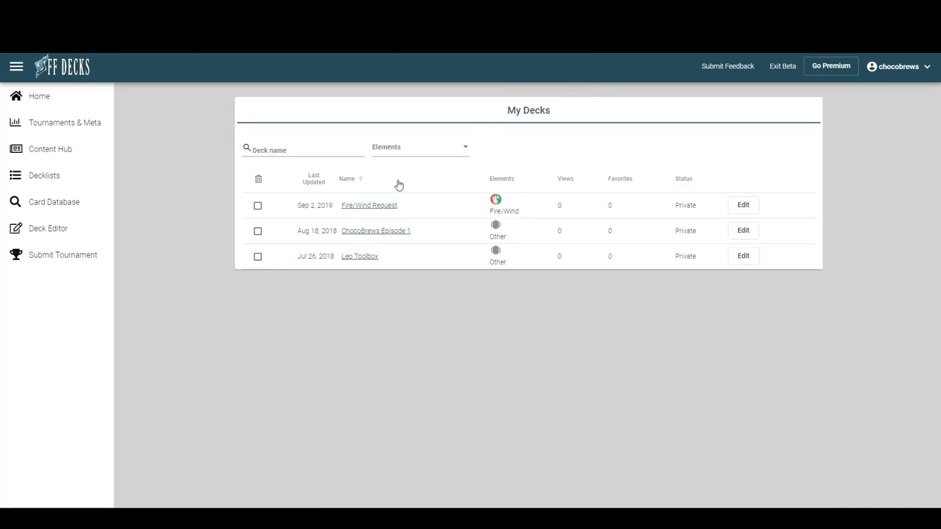
{"action": "left_click", "coordinate": [384, 206]}
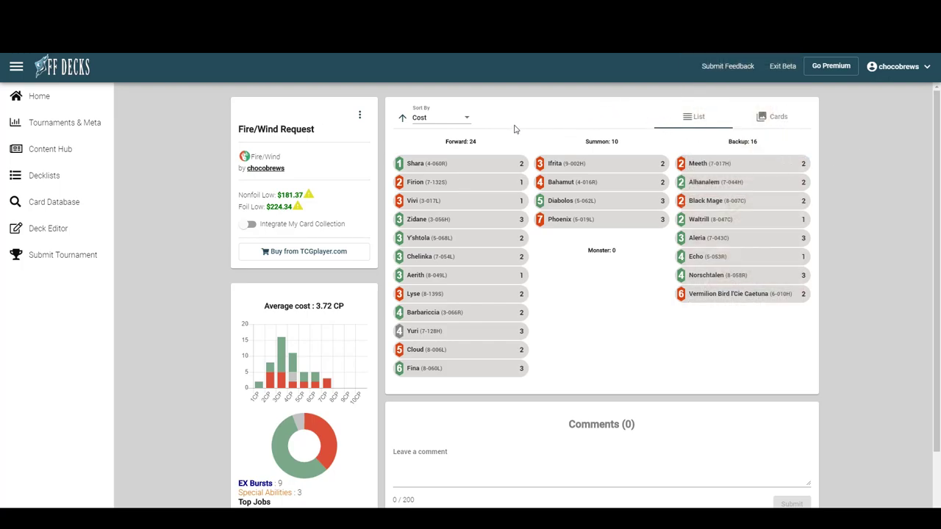
{"action": "mouse_move", "coordinate": [447, 345]}
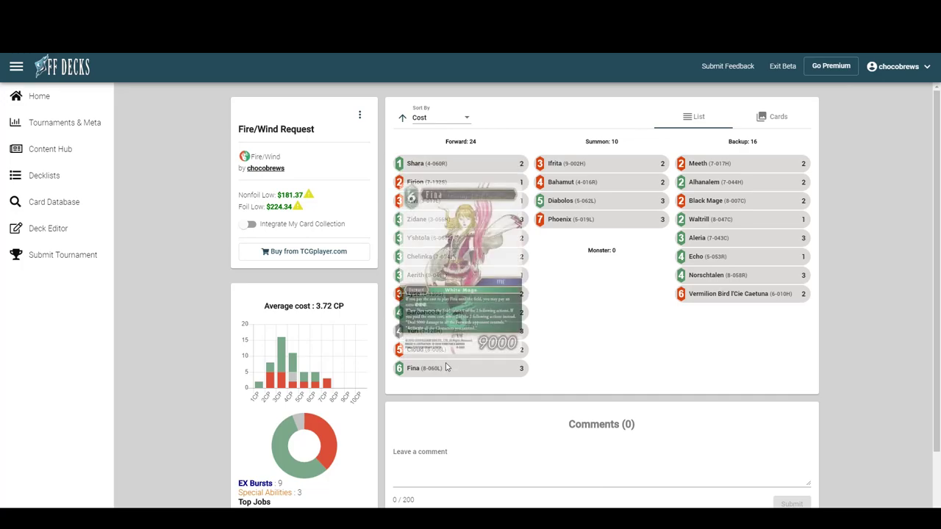
{"action": "mouse_move", "coordinate": [571, 207]}
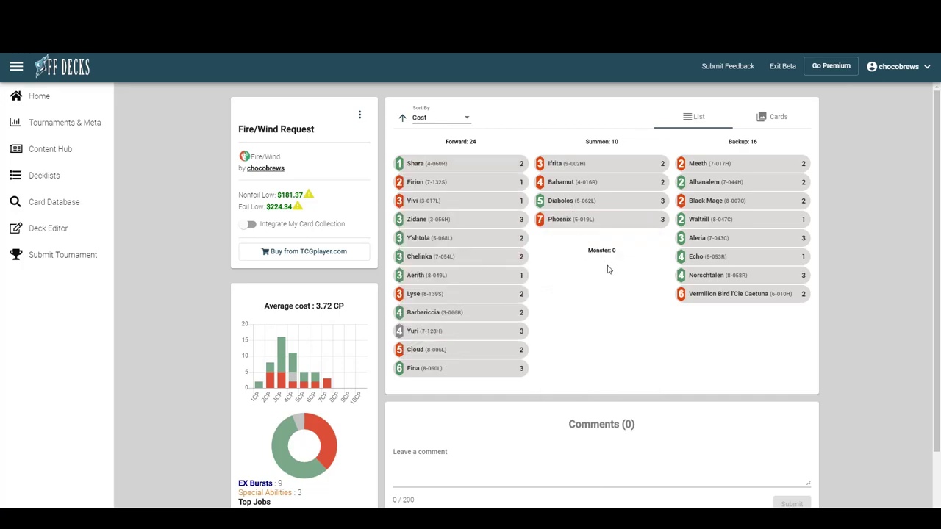